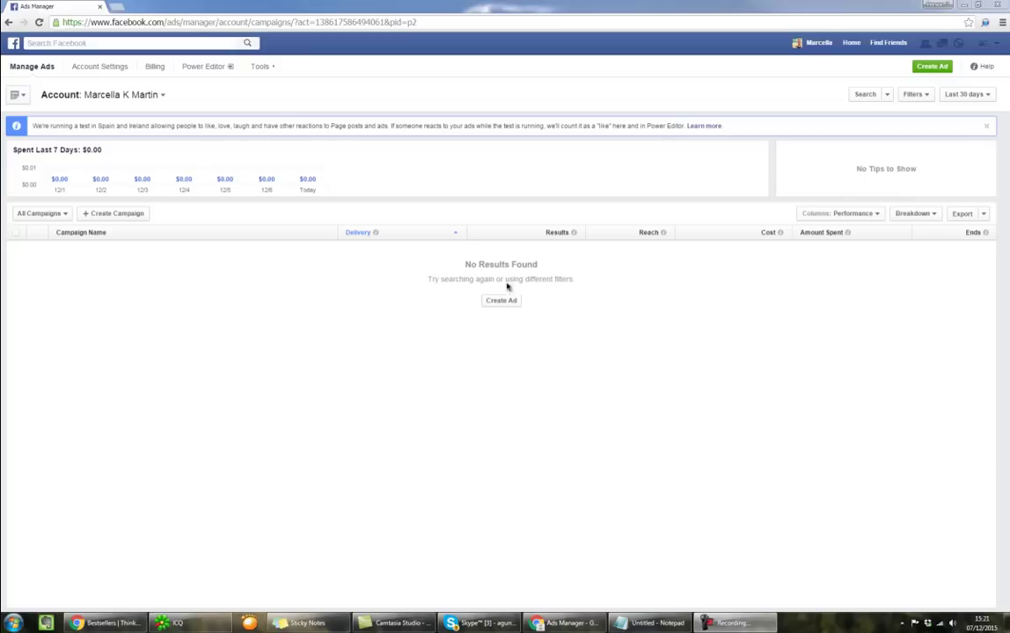
# - Open Audience Insights, start with Everyone on Facebook without showing the choice again, and dismiss the location tip
pyautogui.click(262, 67)
pyautogui.click(282, 102)
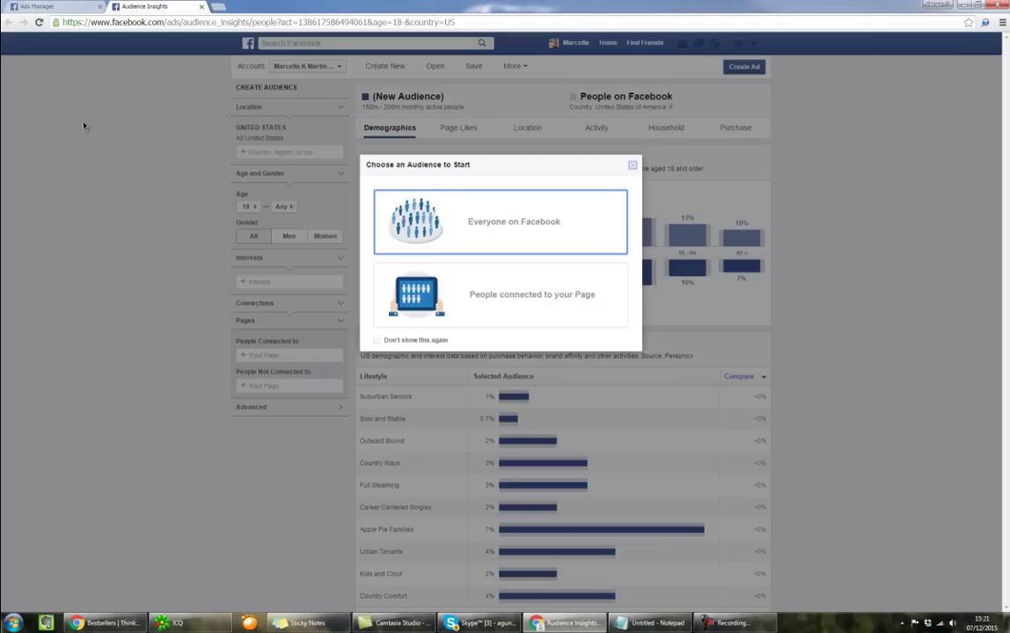
pyautogui.click(408, 340)
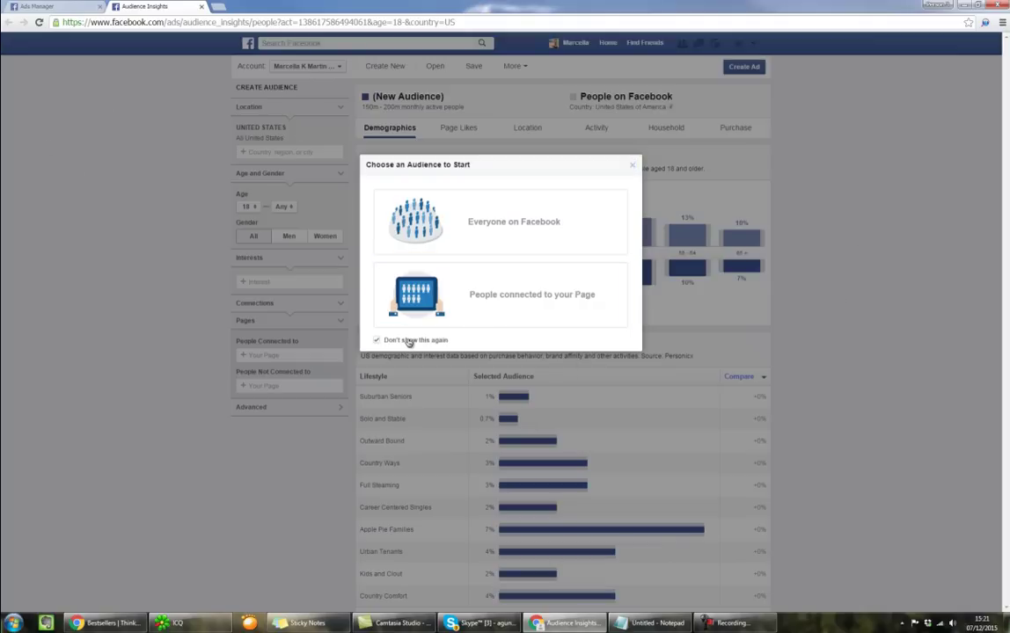
pyautogui.click(577, 219)
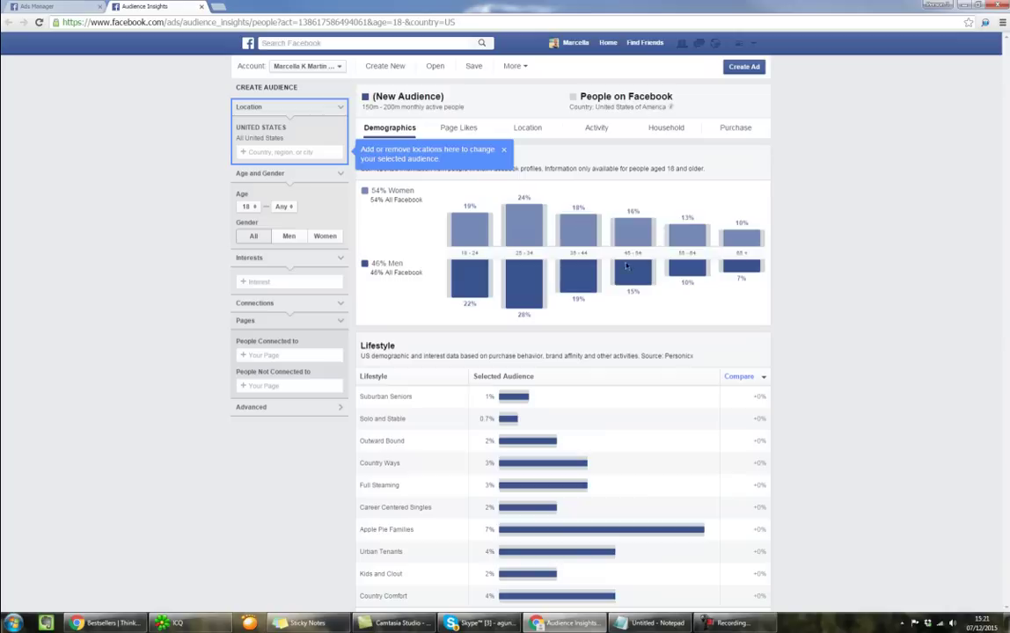
pyautogui.click(504, 150)
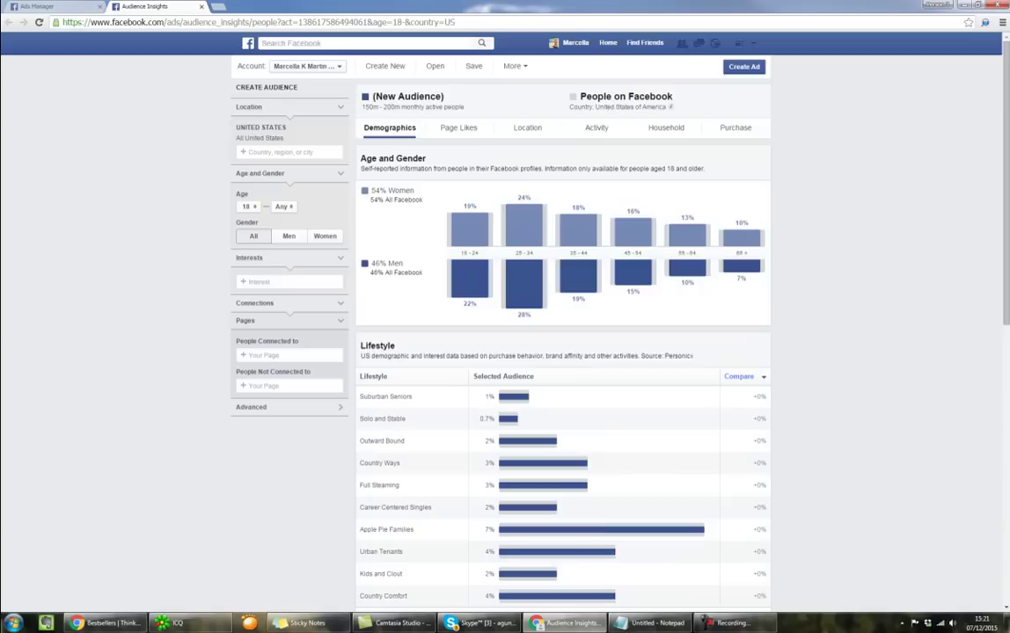
# - Switch to Notepad, write the keyword "golf" in the empty note, and minimize the note window
pyautogui.click(655, 623)
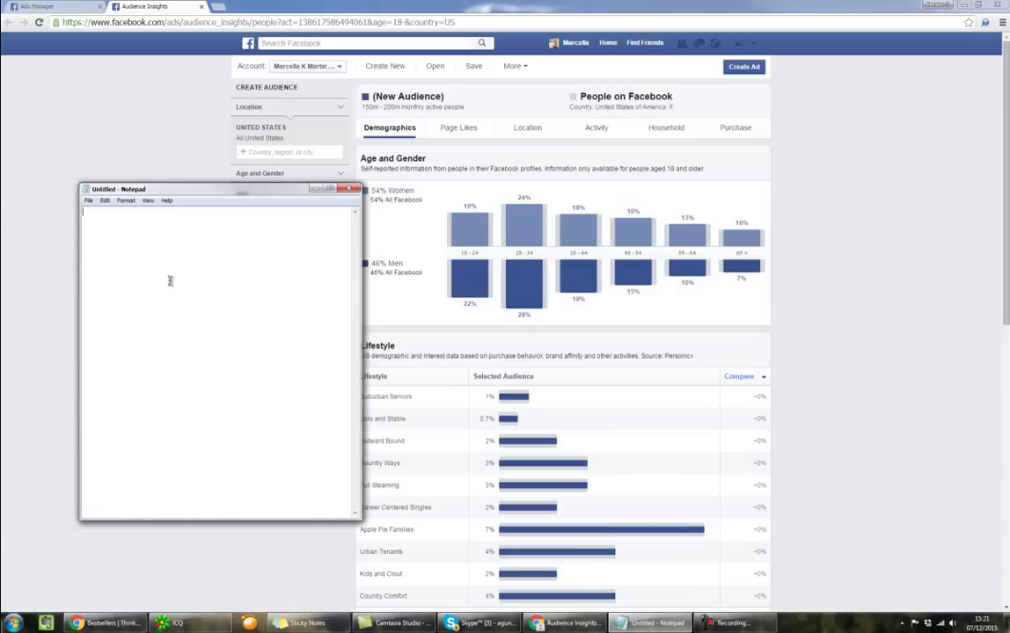
pyautogui.write('golf')
pyautogui.moveTo(253, 195)
pyautogui.mouseDown()
pyautogui.moveTo(9, 194)
pyautogui.moveTo(253, 194)
pyautogui.mouseUp()
pyautogui.click(315, 188)
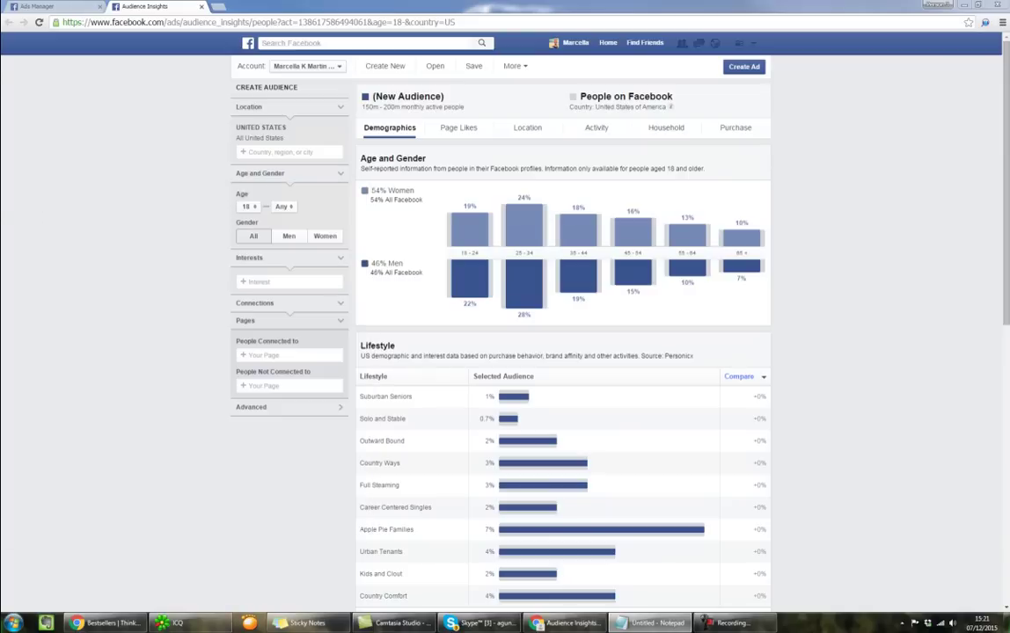
# - Add Golf as an interest for the new audience in Audience Insights
pyautogui.click(287, 282)
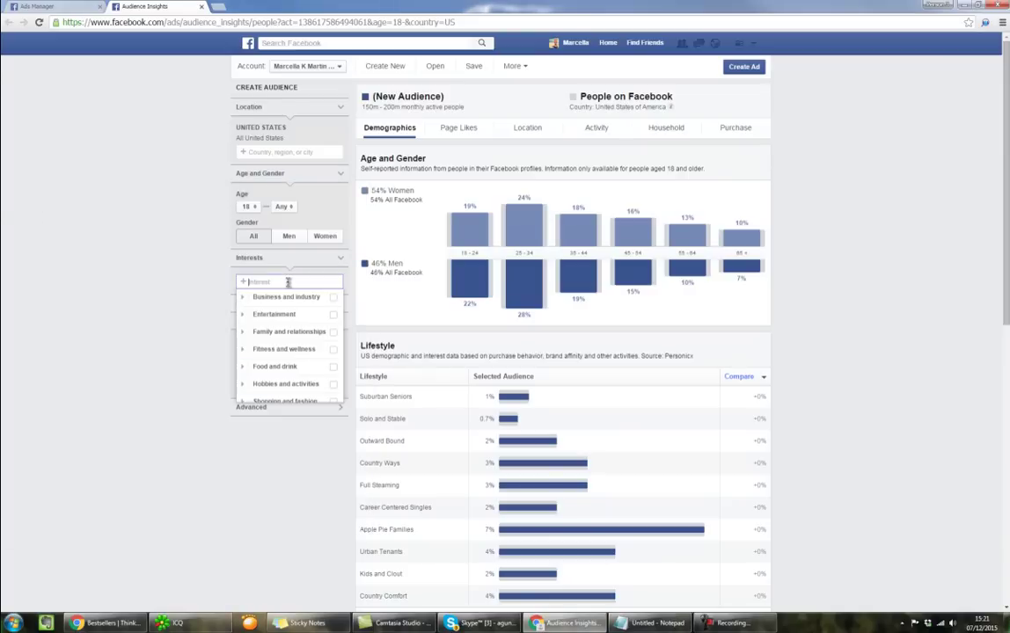
pyautogui.write('golf')
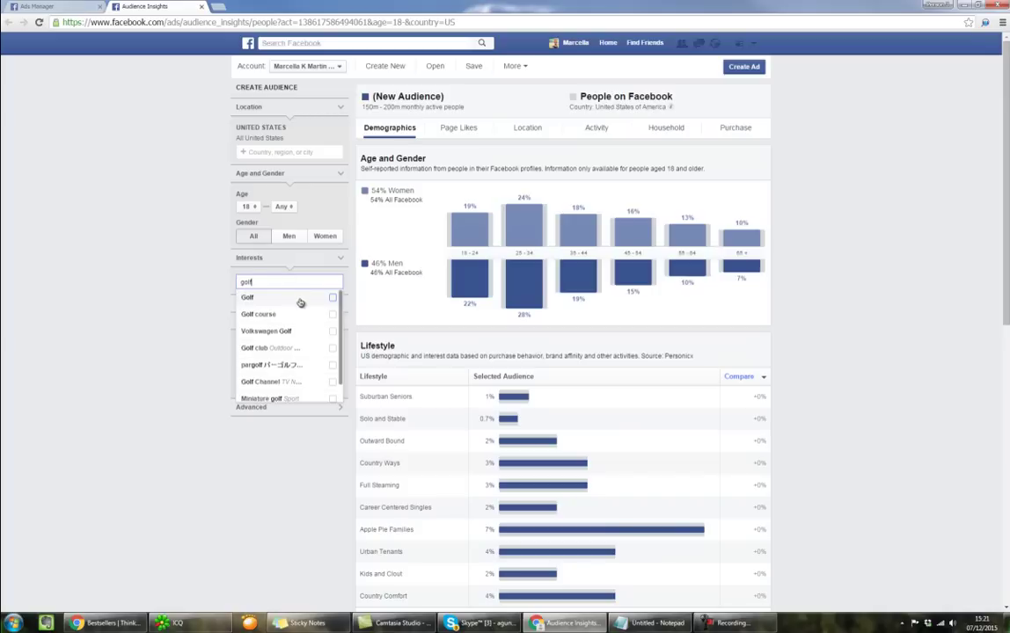
pyautogui.click(298, 297)
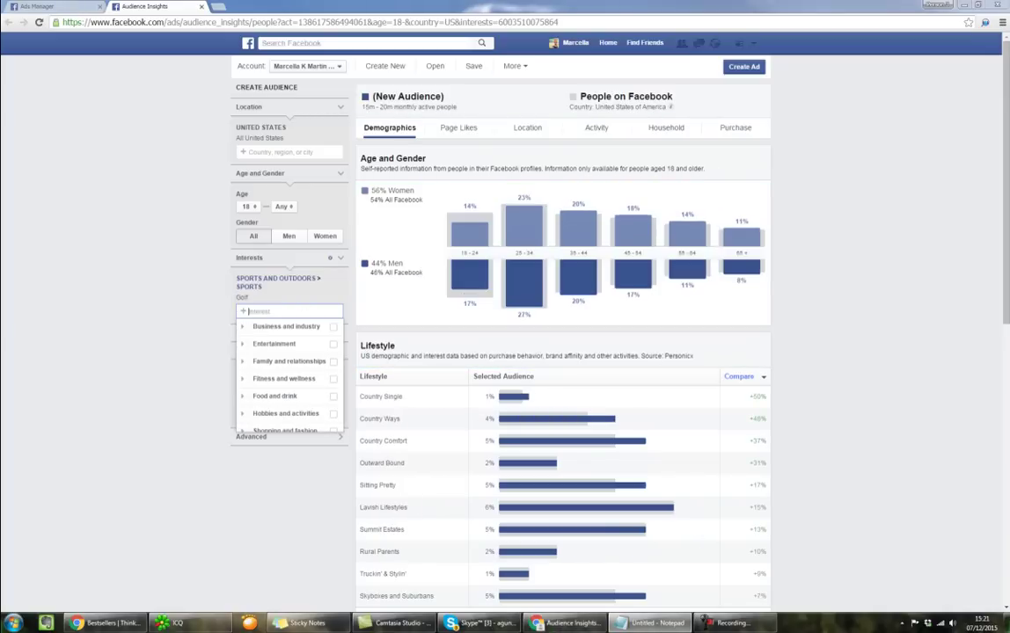
# - Switch to Notepad, put a dash before "golf" and add a dashed separator line below it
pyautogui.hotkey('alt', 'Tab')
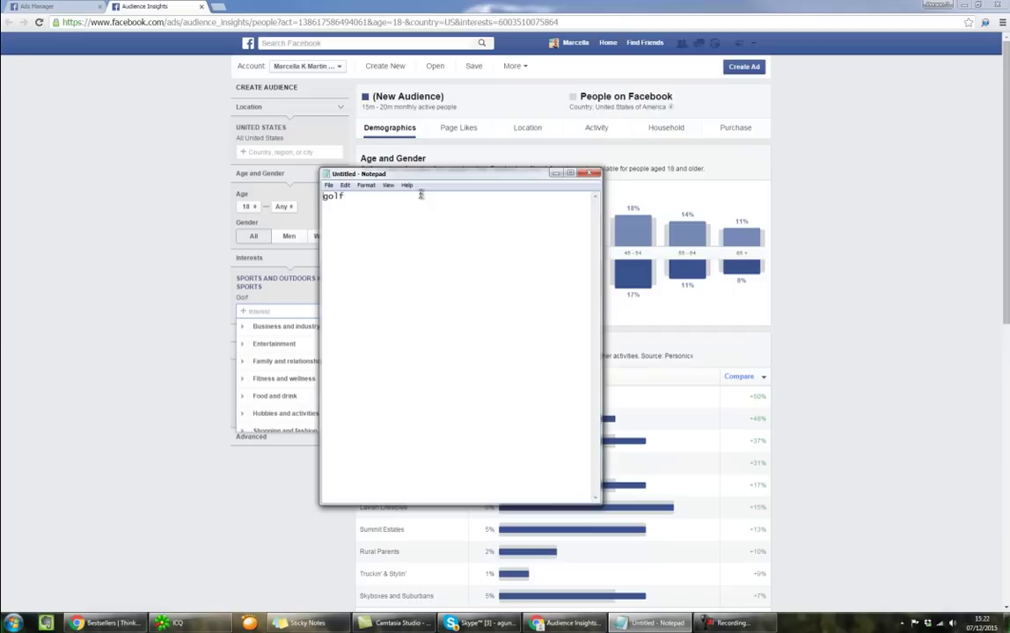
pyautogui.write('-')
pyautogui.press('Return')
pyautogui.write('----------------------')
# - Write "Broad keyword yang cakupannya luas" below the separator, move the note aside and return to Audience Insights
pyautogui.press('Return')
pyautogui.write('Broad')
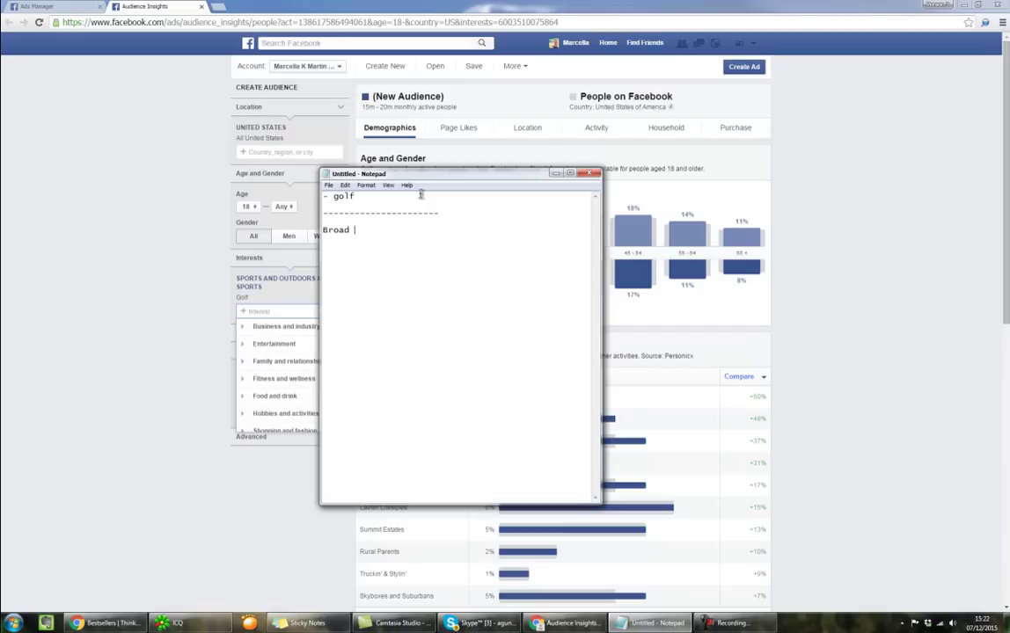
pyautogui.write('keyword yang cakuoannya luas')
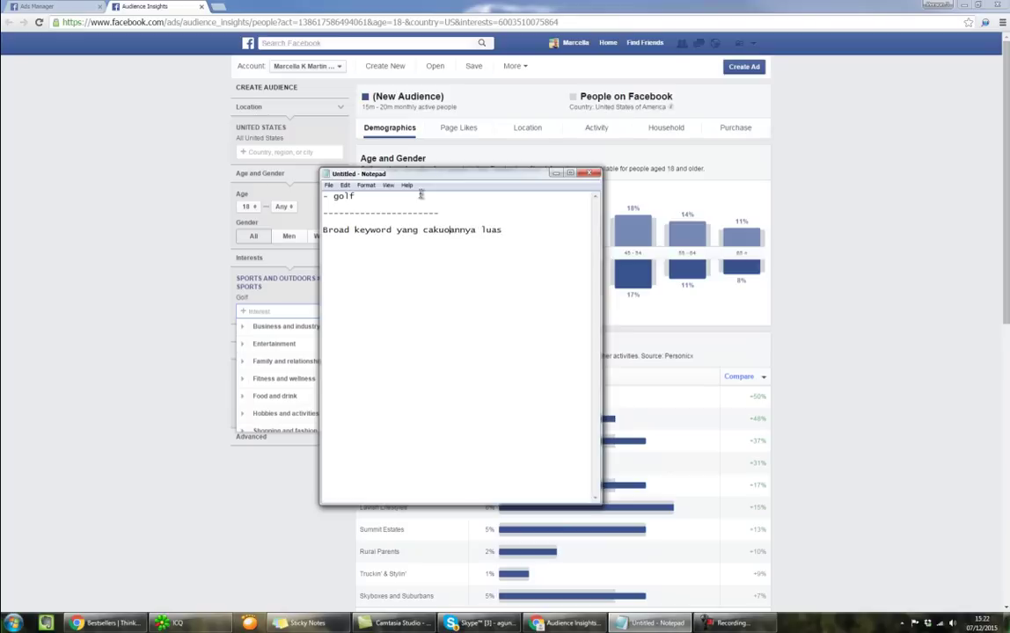
pyautogui.press('Left')
pyautogui.press('BackSpace')
pyautogui.write('p')
pyautogui.moveTo(413, 174); pyautogui.dragTo(5, 225)
pyautogui.click(150, 375)
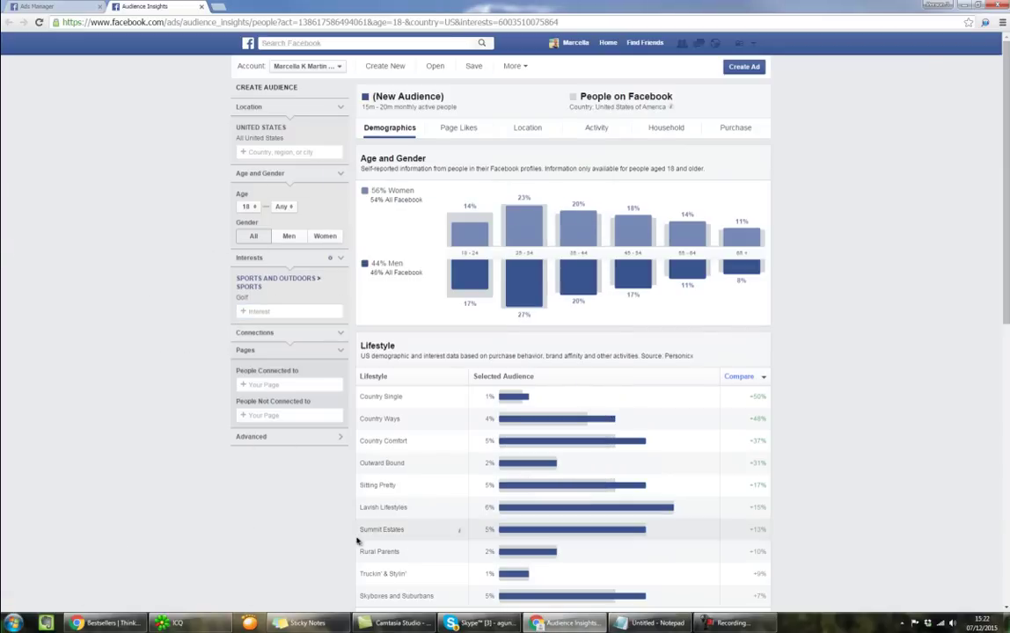
# - Show the golf audience's Page Likes and check its monthly active people range
pyautogui.click(457, 128)
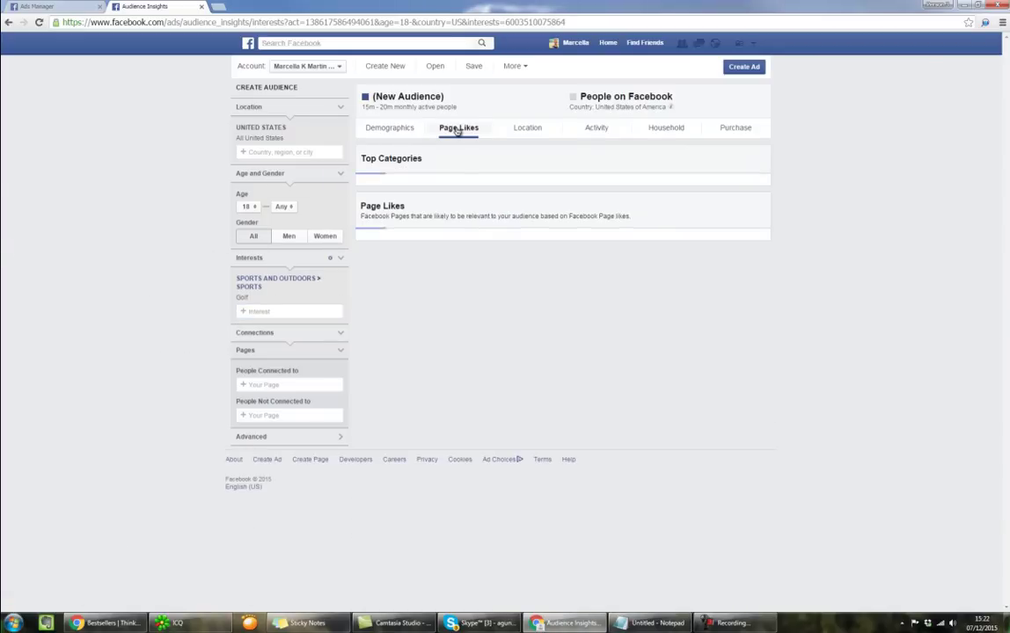
pyautogui.doubleClick(367, 106)
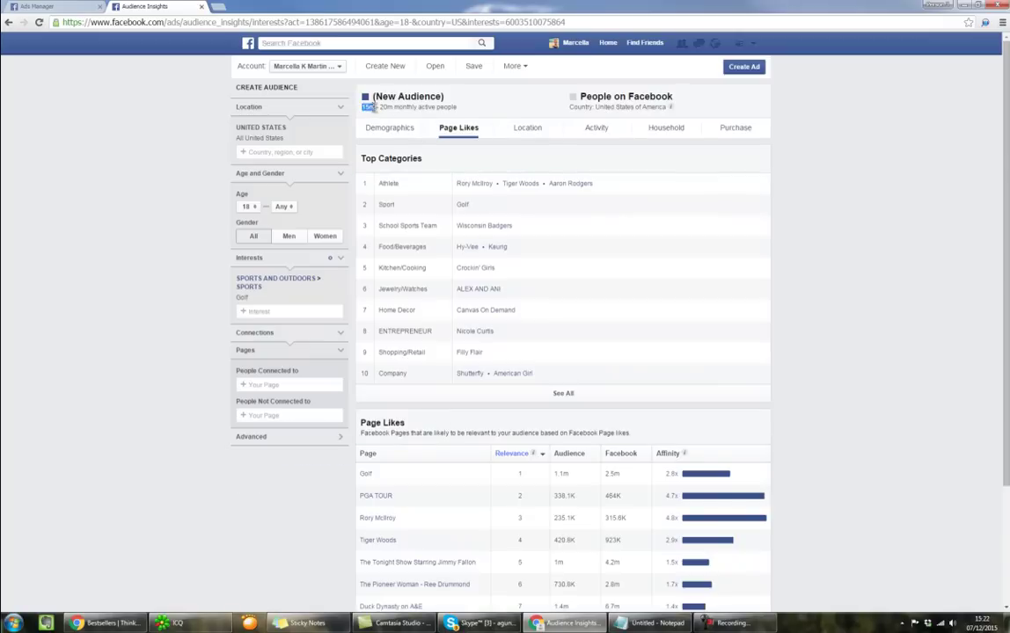
pyautogui.doubleClick(386, 107)
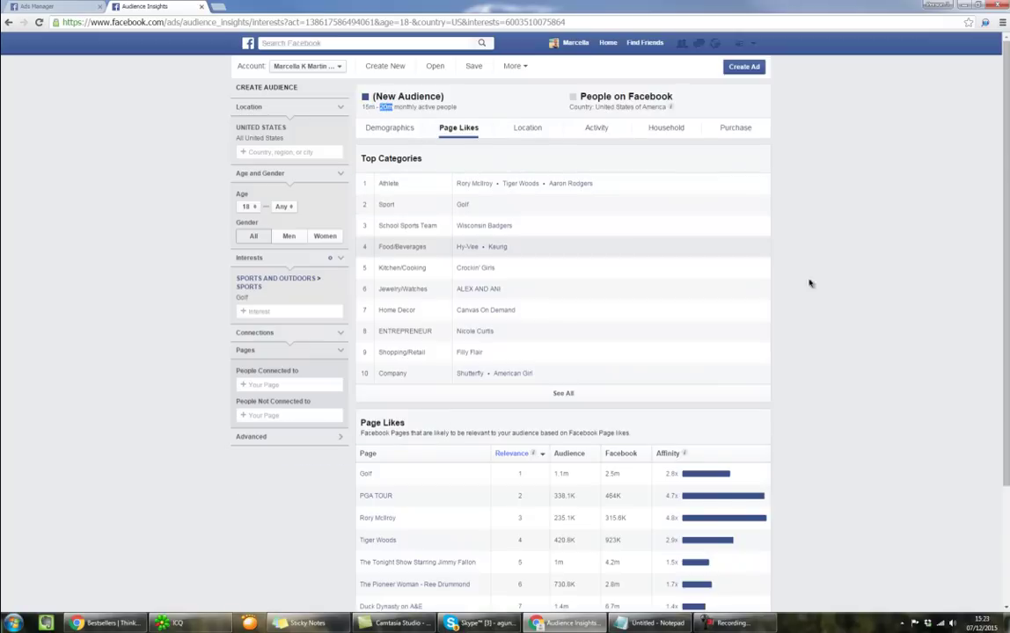
# - Sort the Page Likes list by affinity and check the affinity score of Rory McIlroy
pyautogui.scroll(-2, 757, 334)
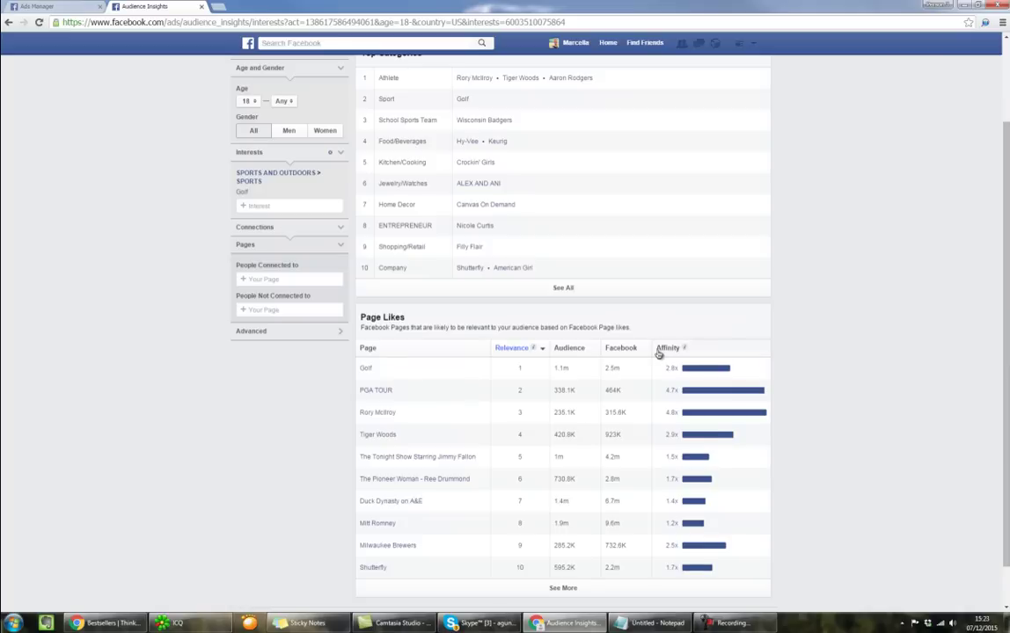
pyautogui.click(661, 349)
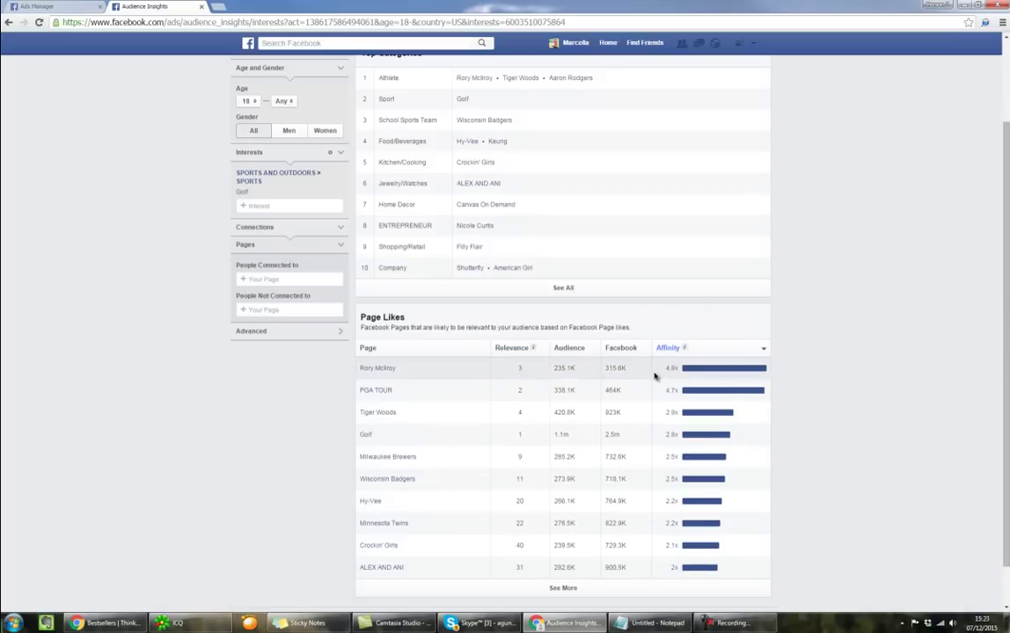
pyautogui.moveTo(665, 373)
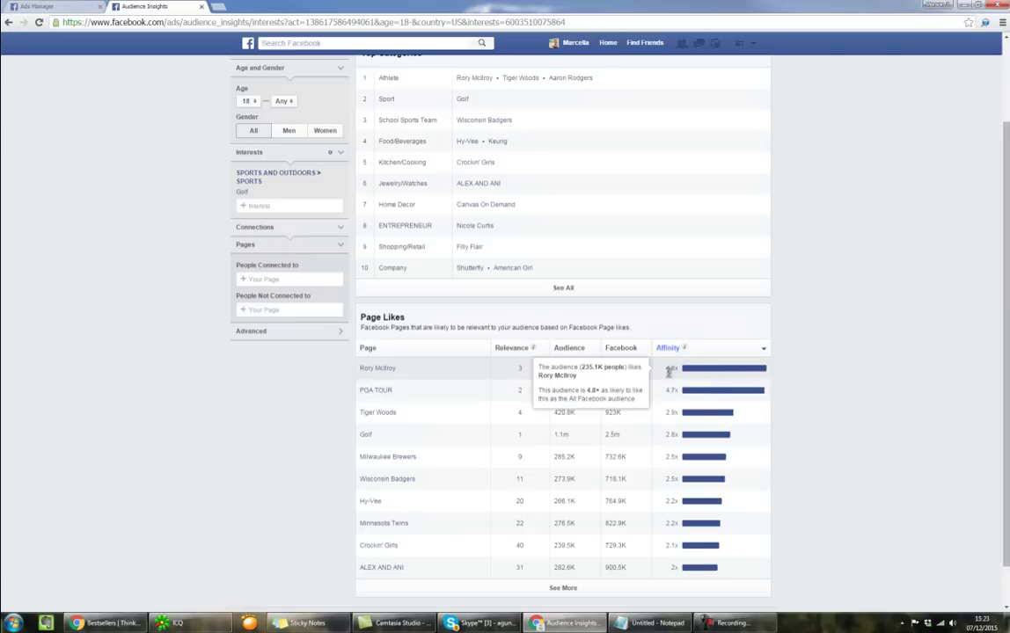
pyautogui.doubleClick(671, 369)
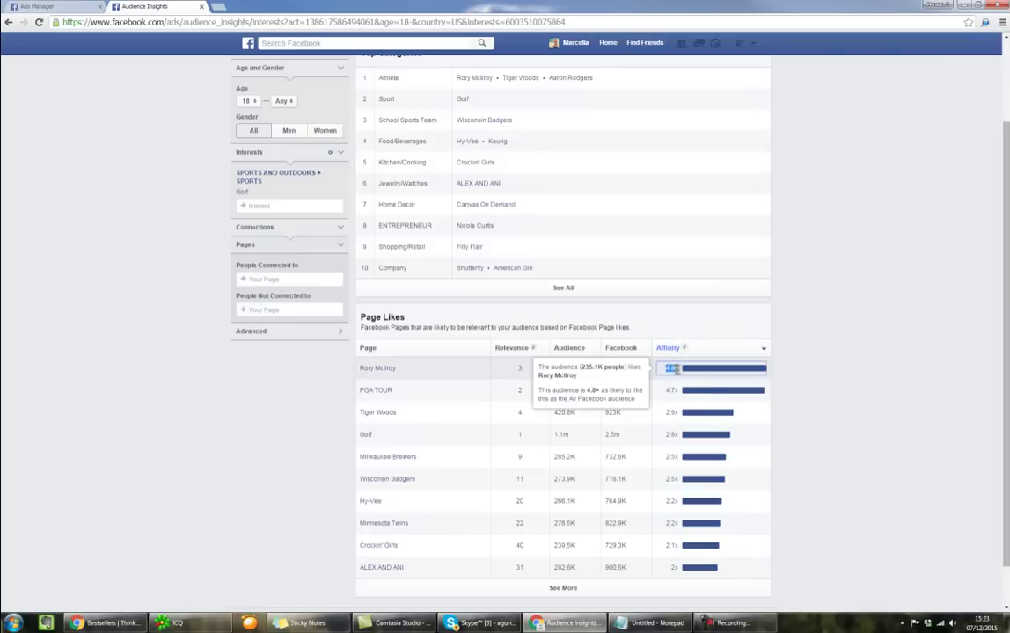
pyautogui.click(810, 393)
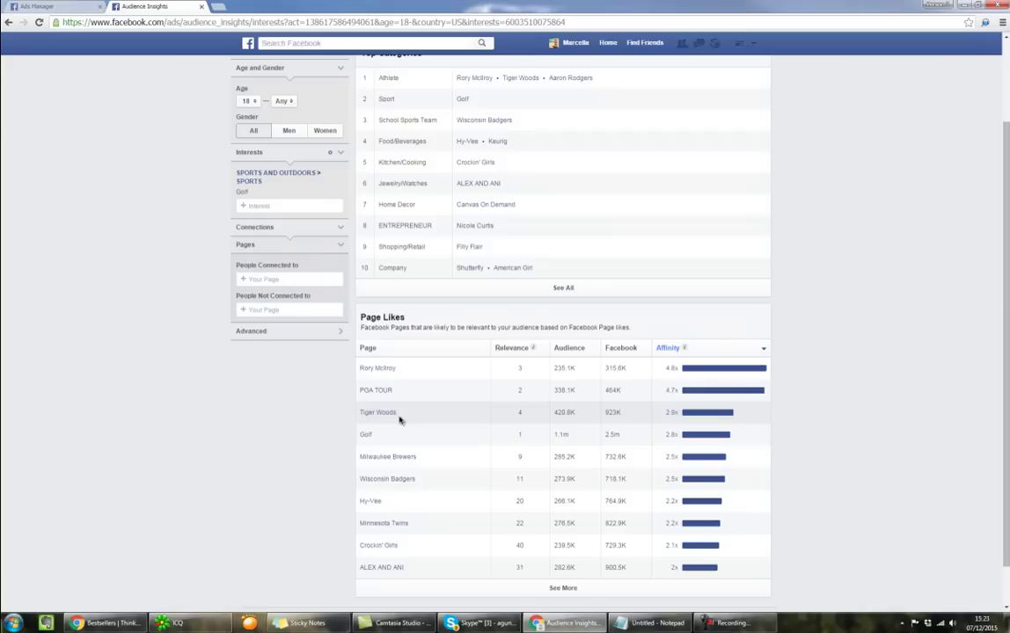
# - Add the athlete Tiger Woods as a second interest alongside Golf
pyautogui.scroll(2, 369, 427)
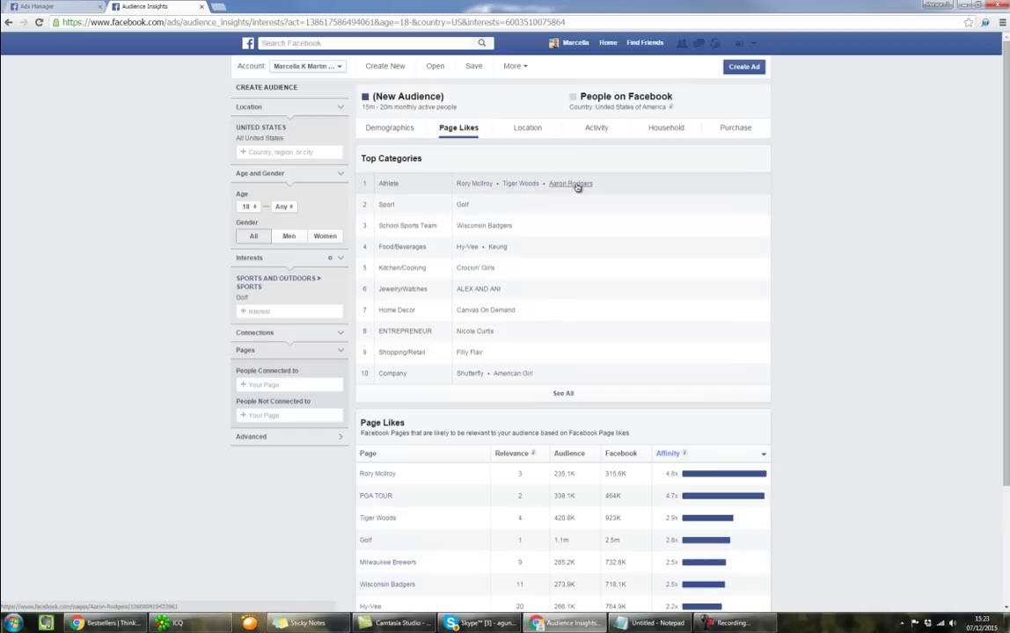
pyautogui.click(283, 313)
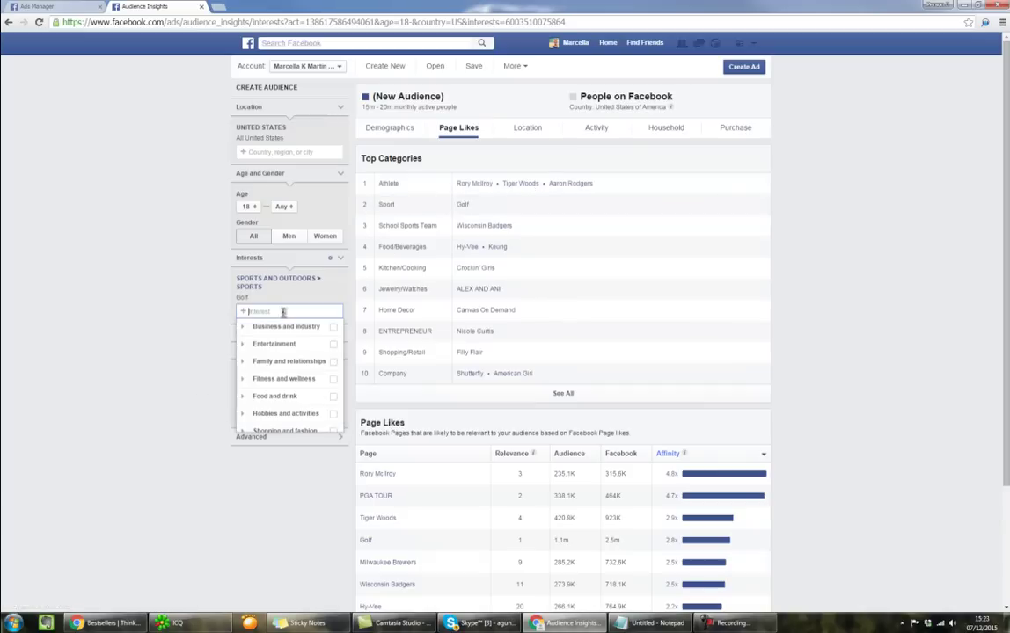
pyautogui.write('tiger')
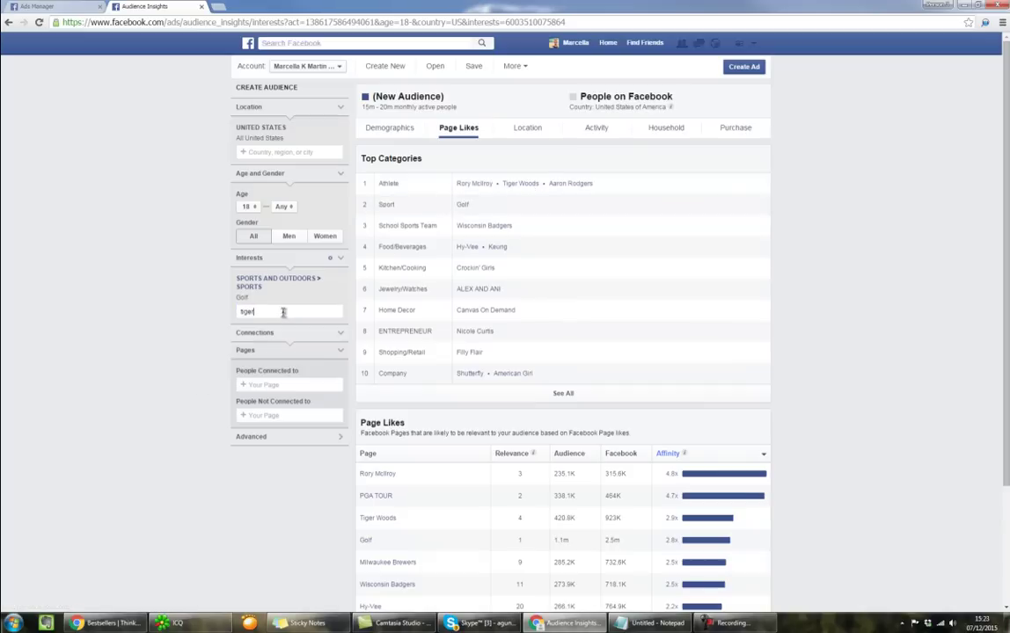
pyautogui.write(' woods')
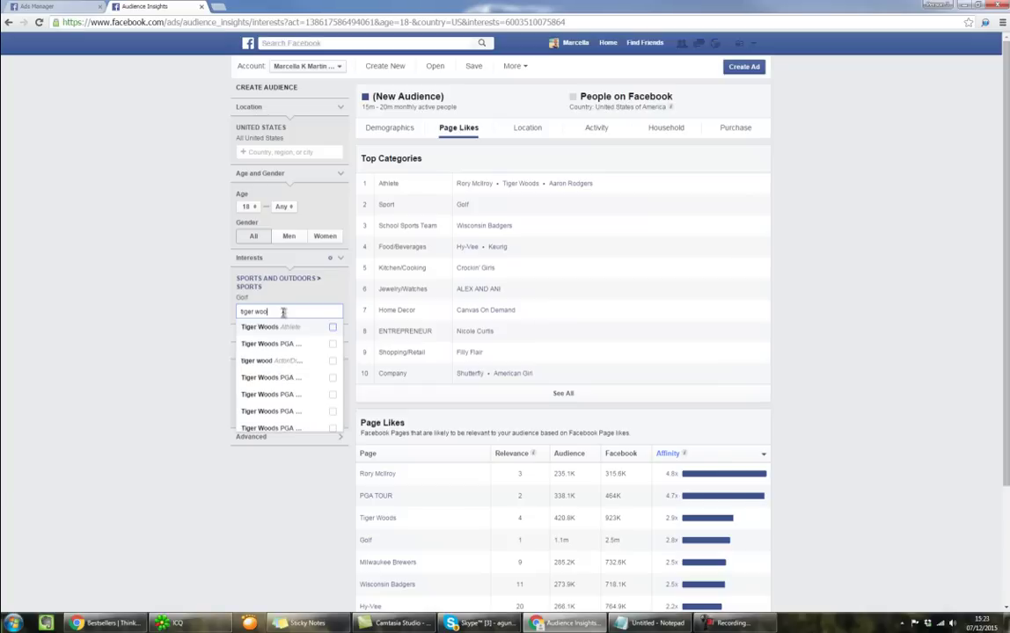
pyautogui.click(284, 327)
pyautogui.click(285, 332)
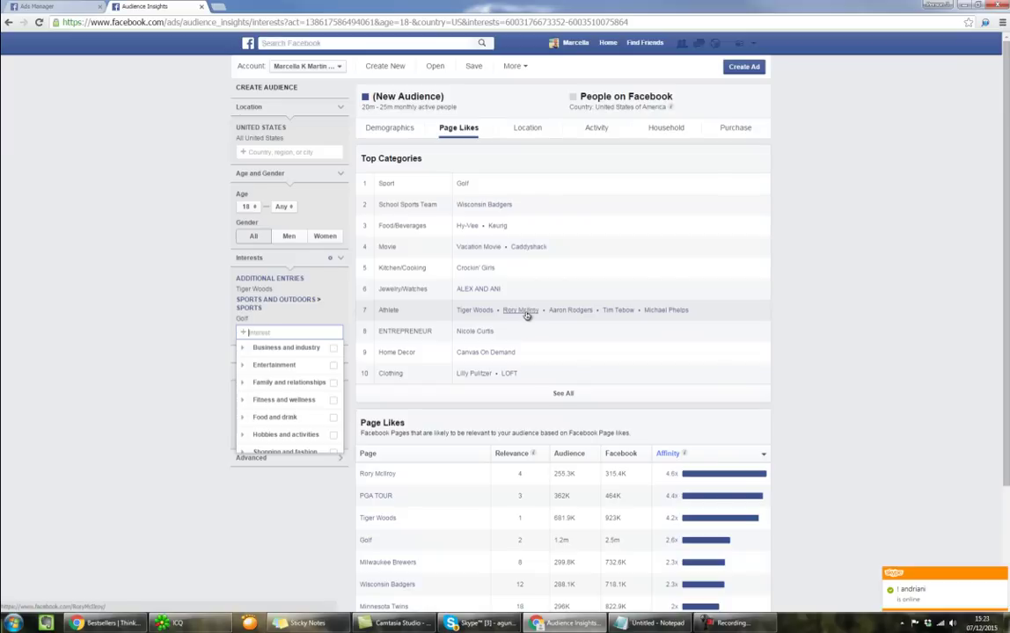
# - Open the Rory McIlroy, Aaron Rodgers, Tim Tebow and Michael Phelps pages from the Athlete category in new browser tabs
pyautogui.rightClick(571, 312)
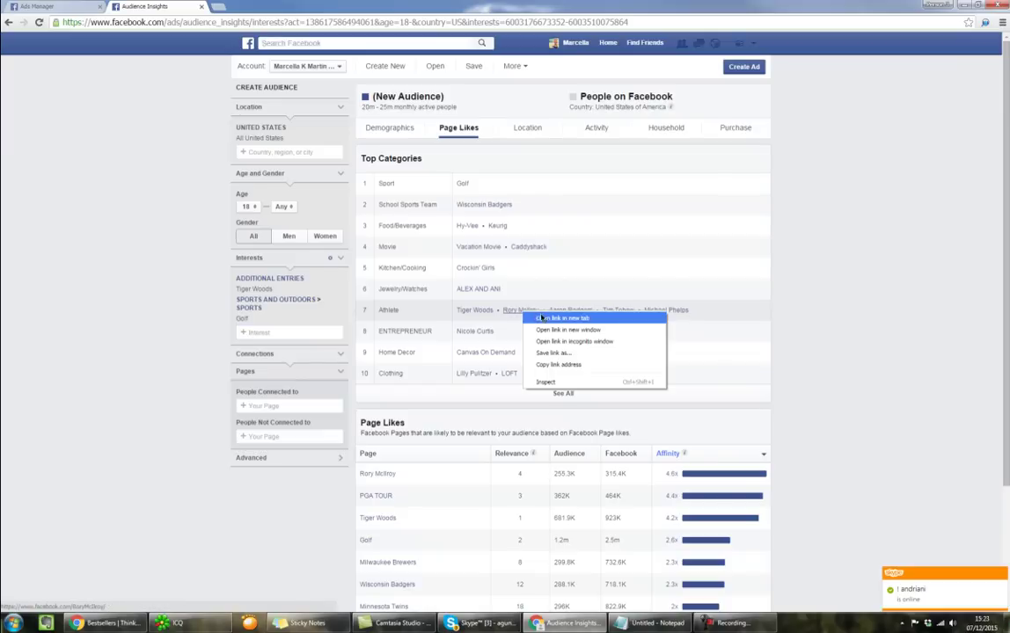
pyautogui.click(582, 318)
pyautogui.rightClick(571, 314)
pyautogui.click(598, 321)
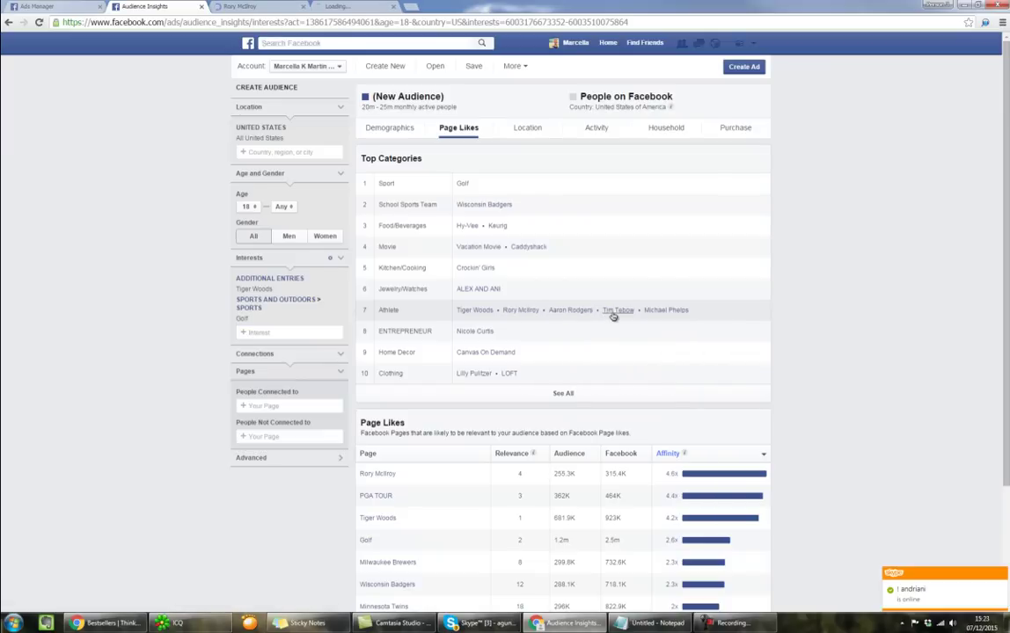
pyautogui.rightClick(607, 314)
pyautogui.click(629, 320)
pyautogui.rightClick(667, 314)
pyautogui.click(682, 319)
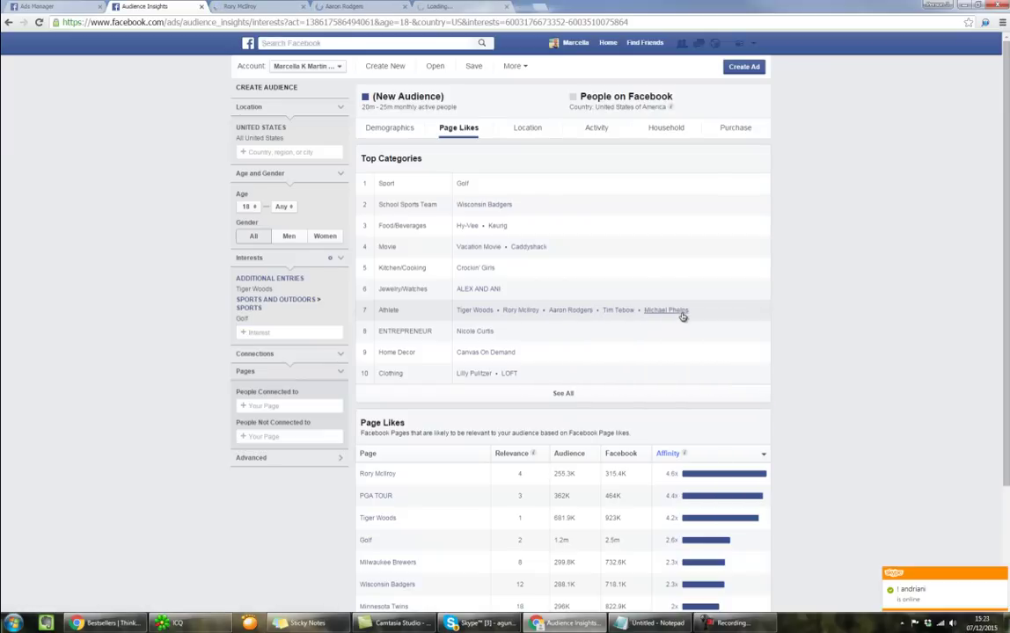
# - Check whether the Rory McIlroy and Aaron Rodgers pages relate to golf, and close the Aaron Rodgers page
pyautogui.click(273, 8)
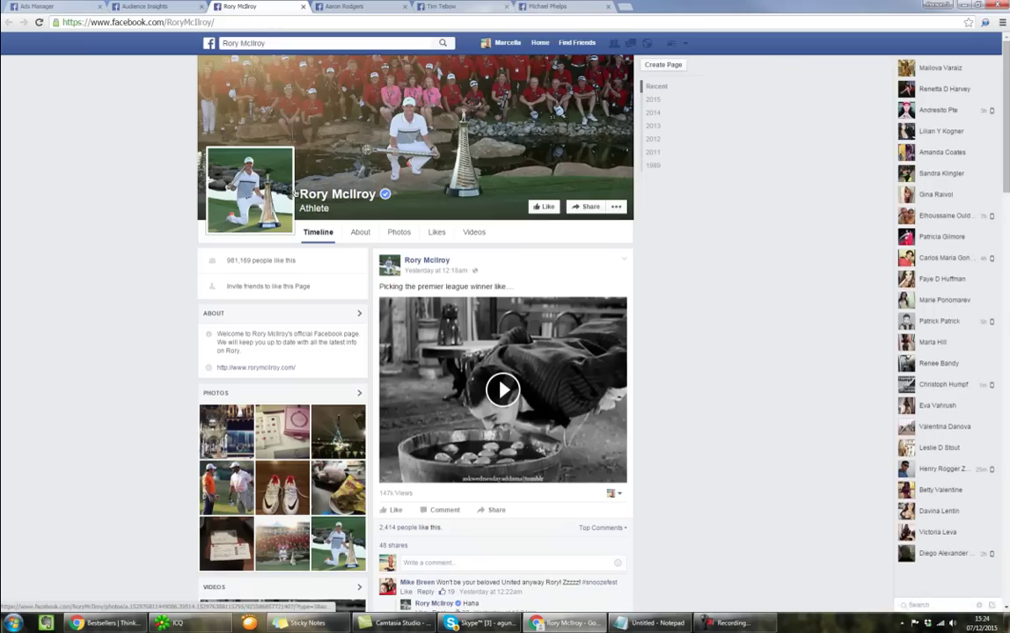
pyautogui.click(347, 6)
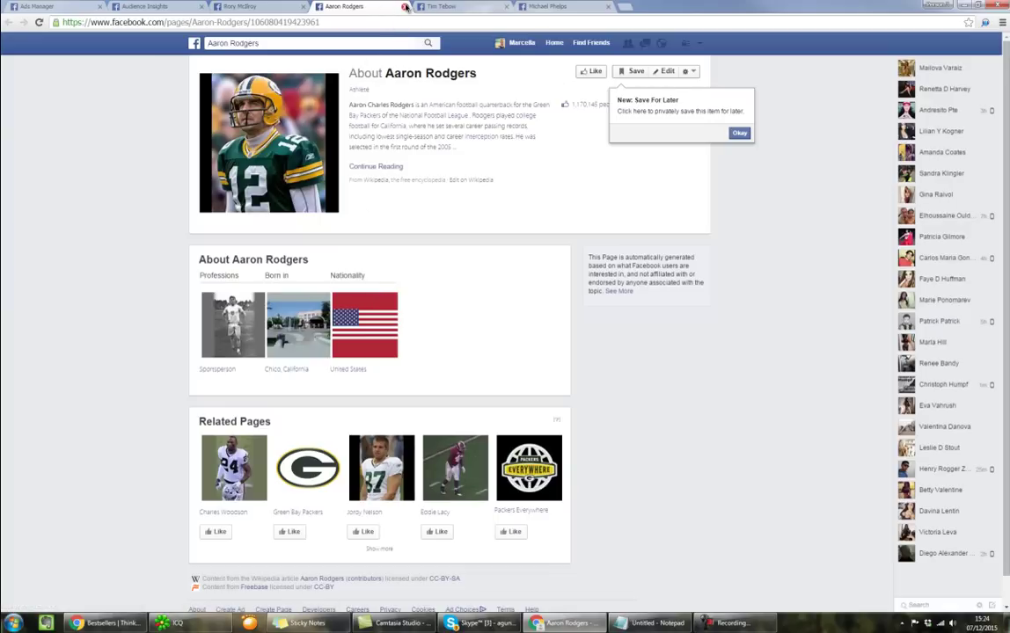
pyautogui.click(403, 7)
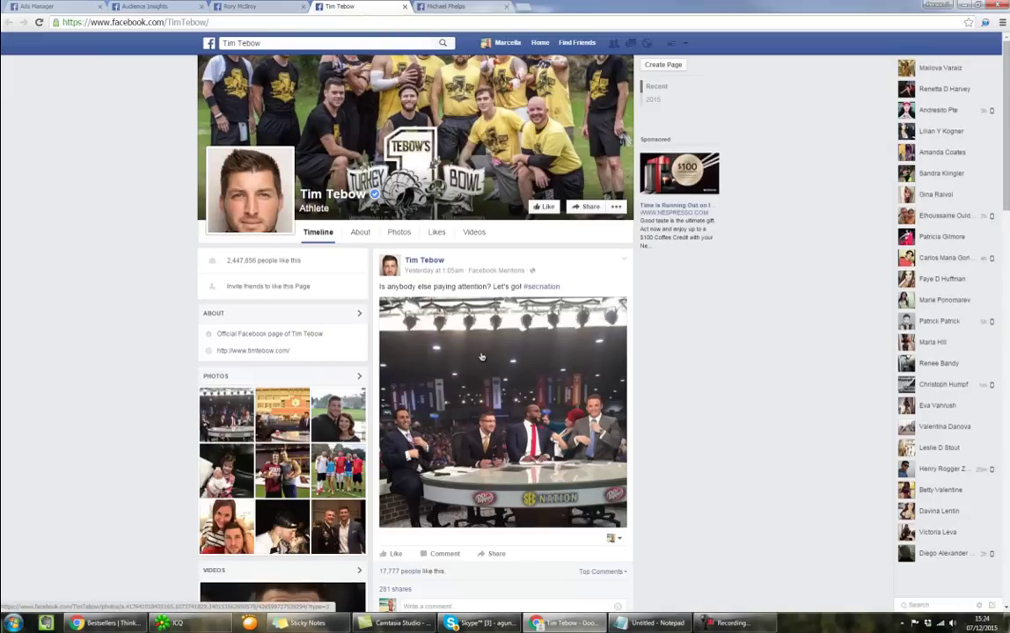
# - Look through the posts on Tim Tebow's page to judge its relevance to golf
pyautogui.scroll(-4, 481, 356)
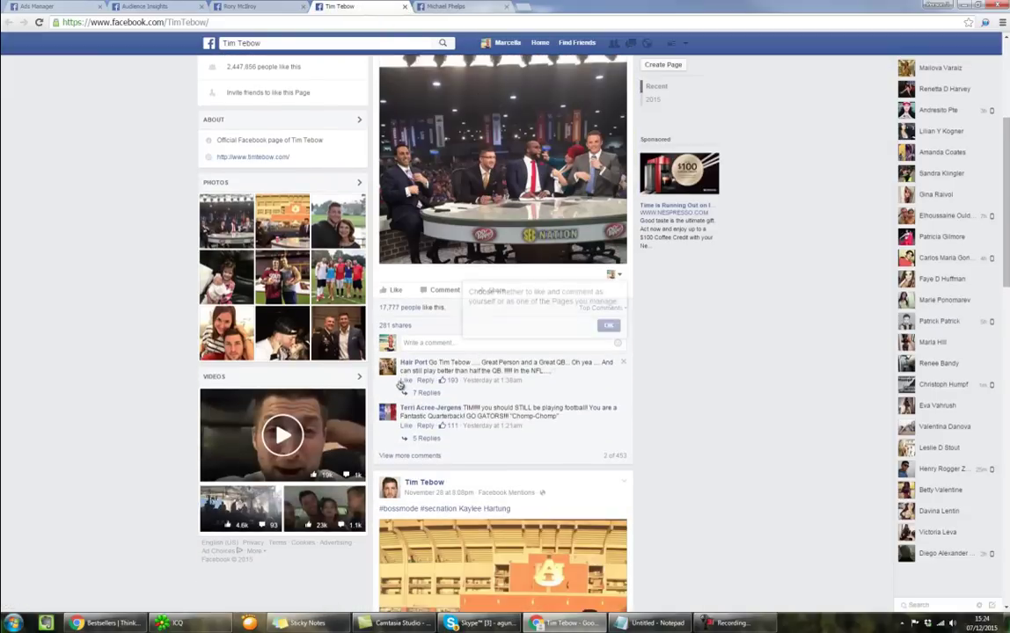
pyautogui.scroll(-2, 402, 384)
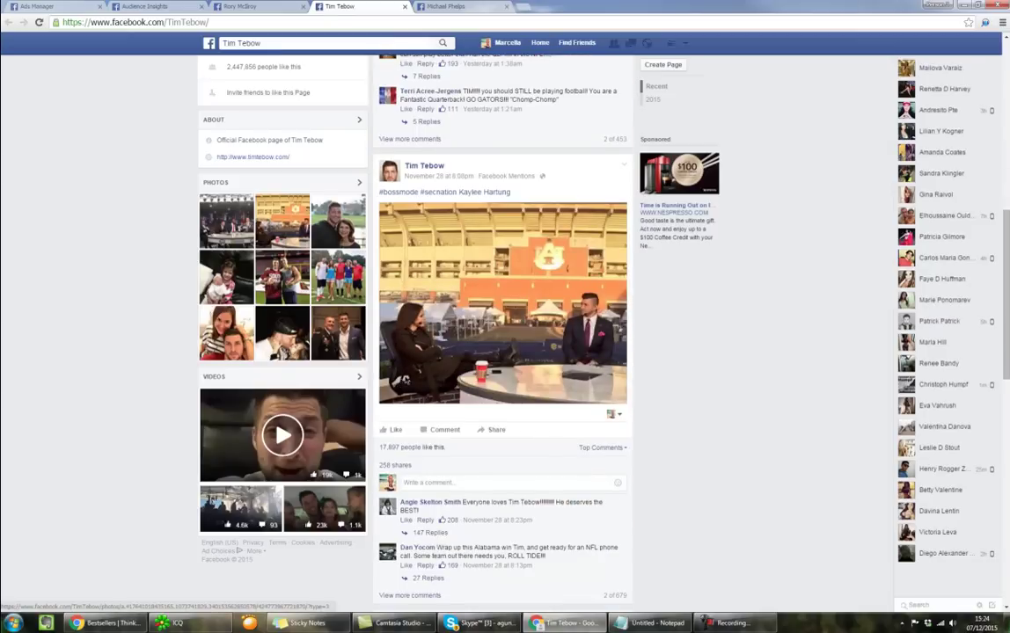
pyautogui.press('Home')
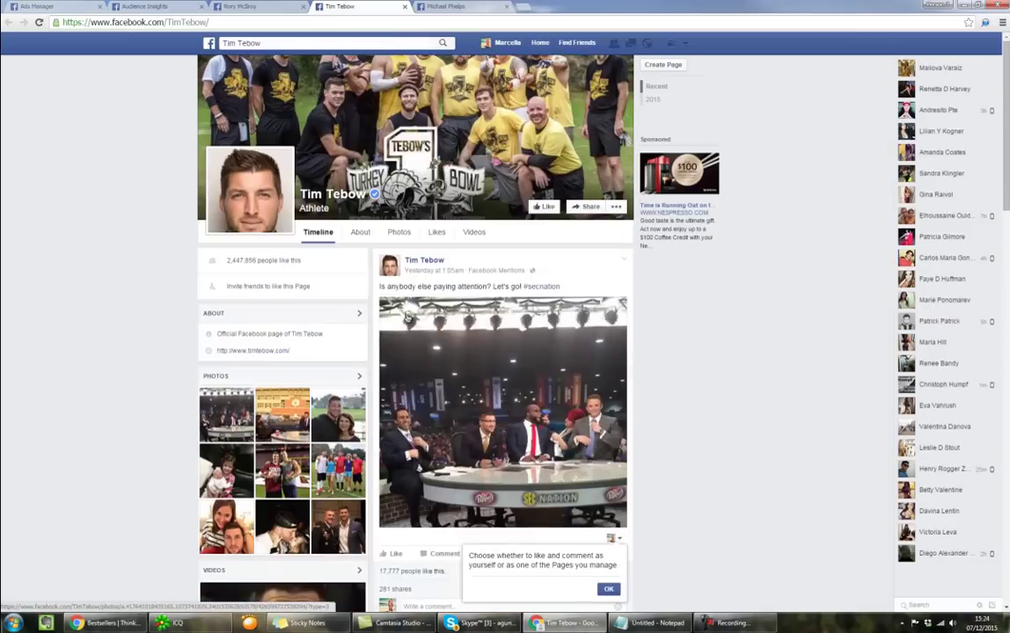
# - Close Tim Tebow's page, look through Michael Phelps's posts for any relevance to golf, and close that page too
pyautogui.click(405, 8)
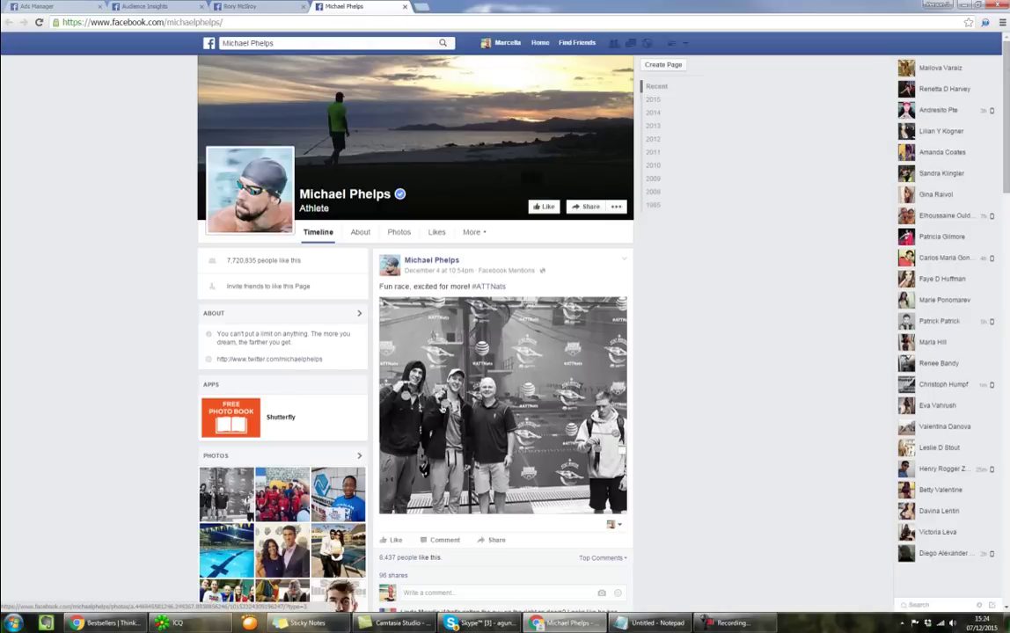
pyautogui.scroll(-7, 457, 387)
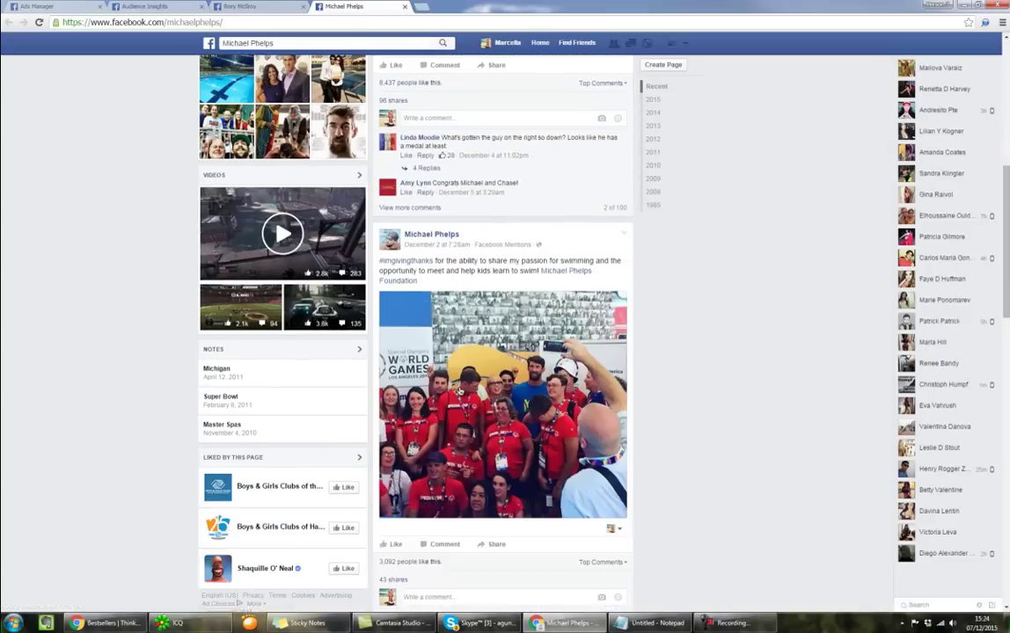
pyautogui.scroll(3, 536, 373)
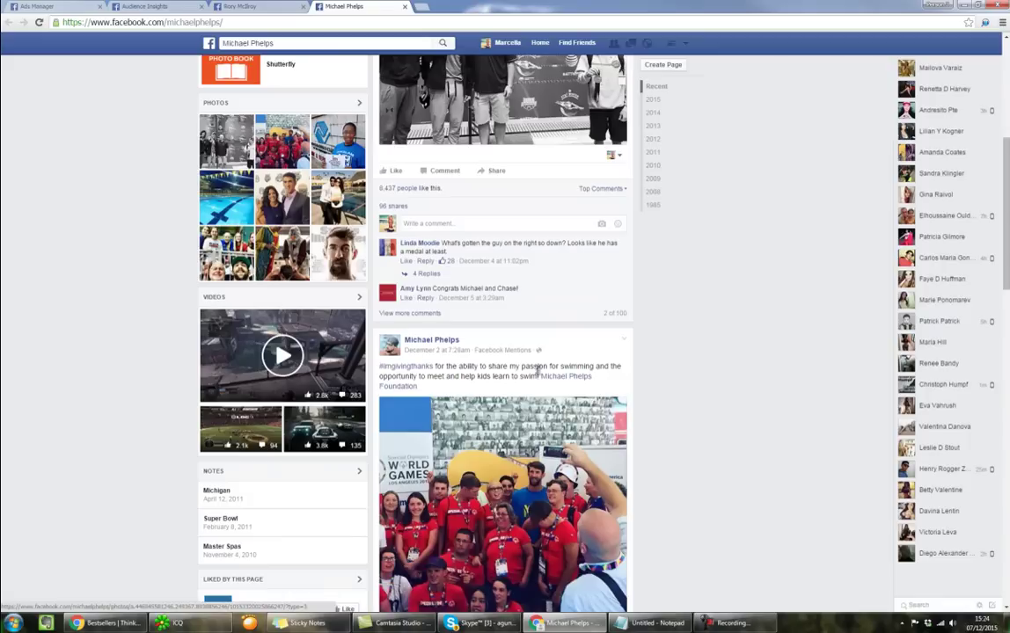
pyautogui.scroll(-8, 537, 371)
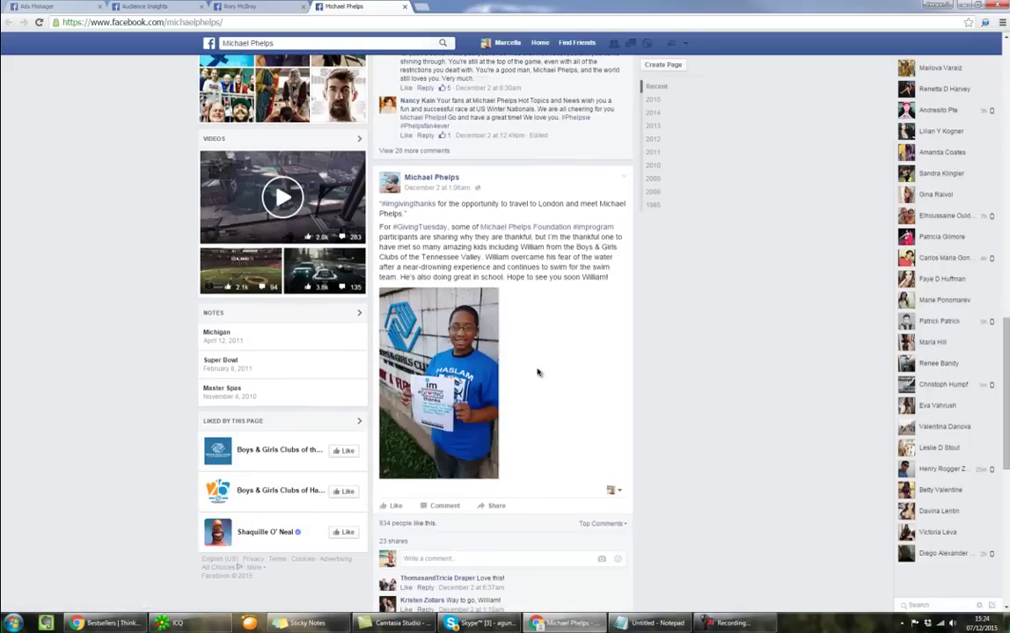
pyautogui.scroll(-20, 538, 373)
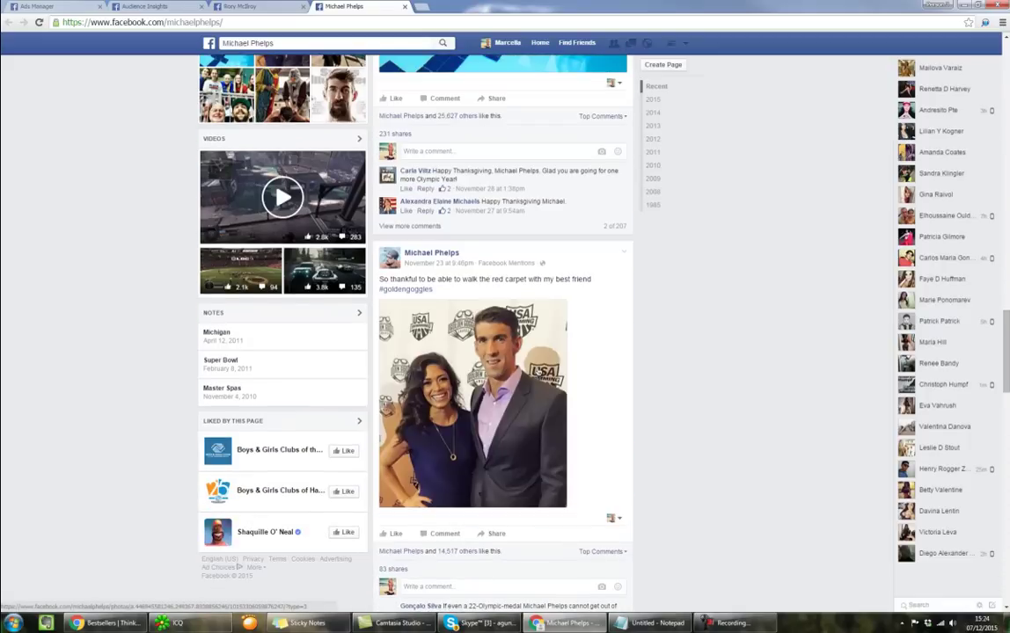
pyautogui.scroll(-15, 536, 368)
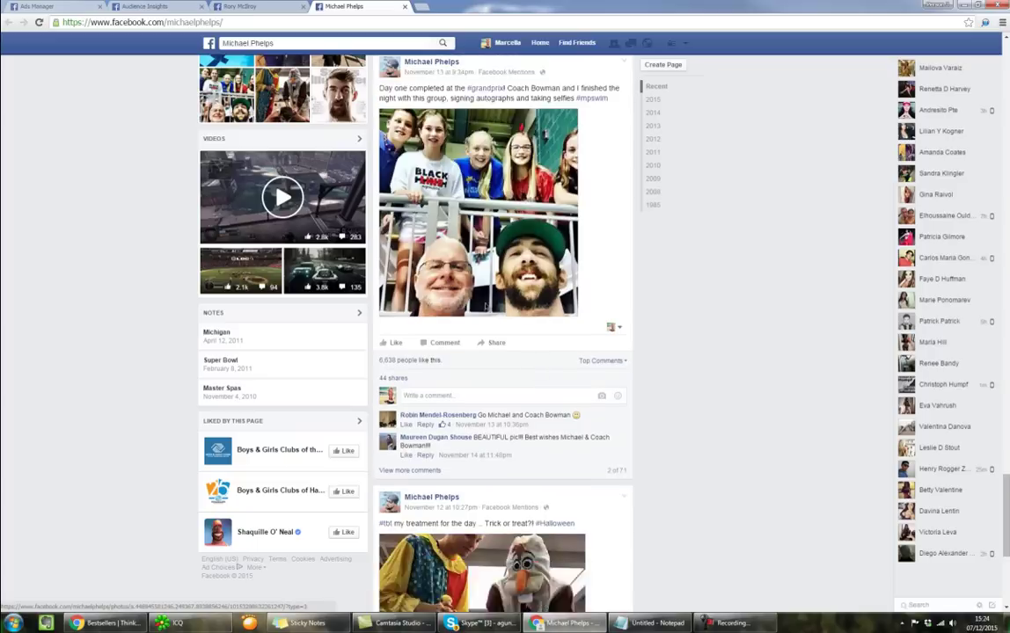
pyautogui.click(404, 6)
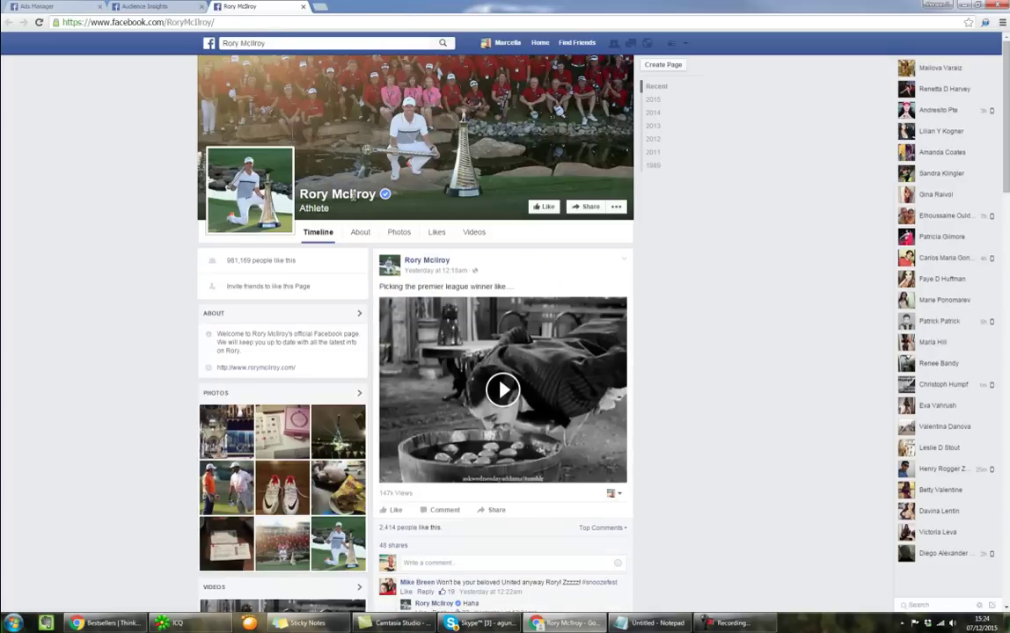
# - Return to Audience Insights and add the athlete Rory McIlroy to the audience's interests
pyautogui.click(136, 5)
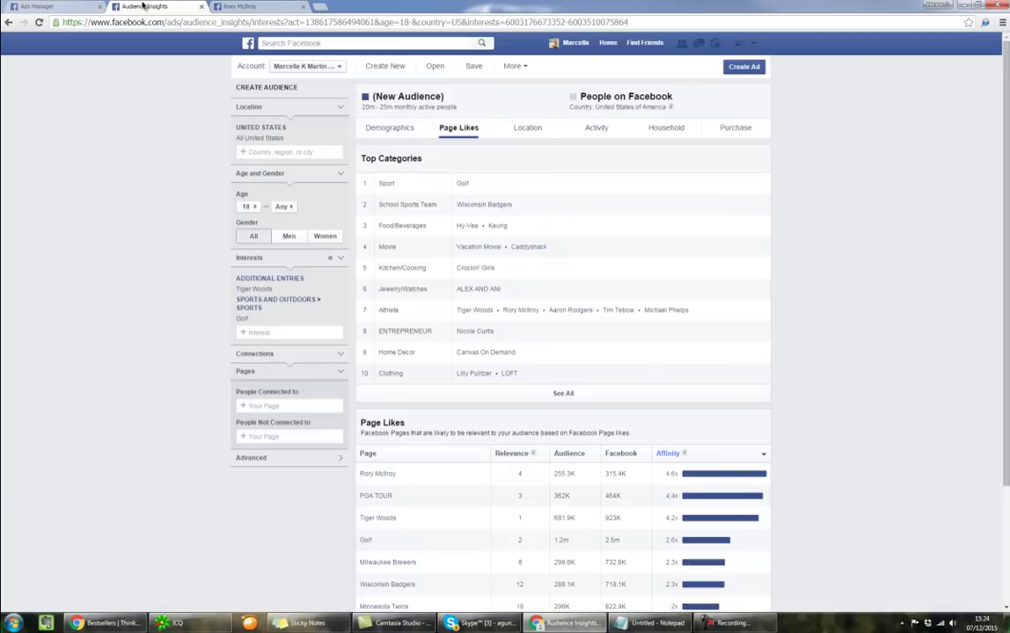
pyautogui.click(265, 332)
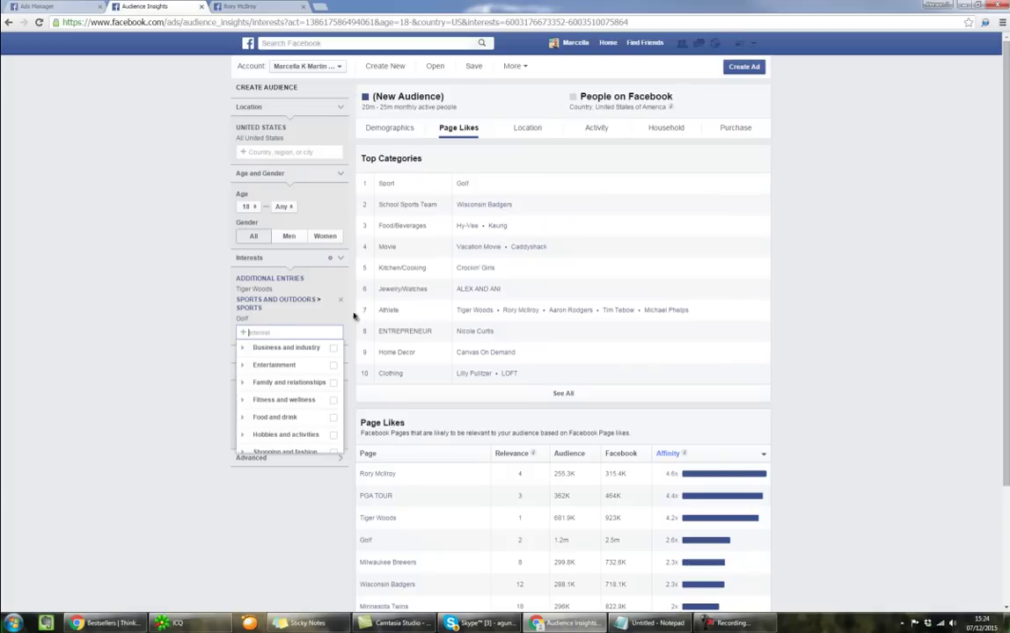
pyautogui.click(431, 313)
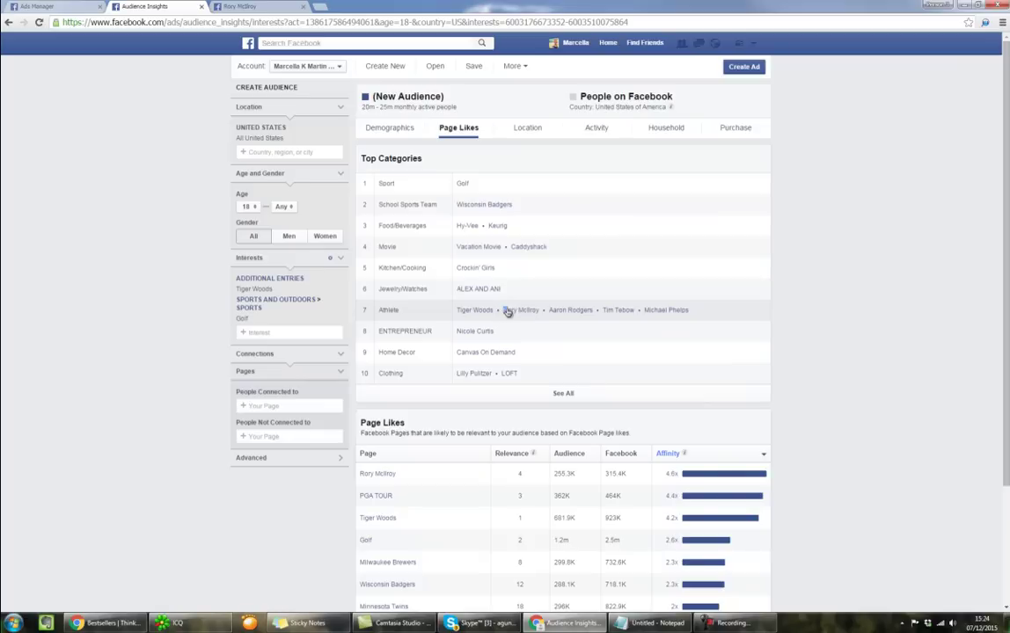
pyautogui.moveTo(507, 312); pyautogui.dragTo(538, 311)
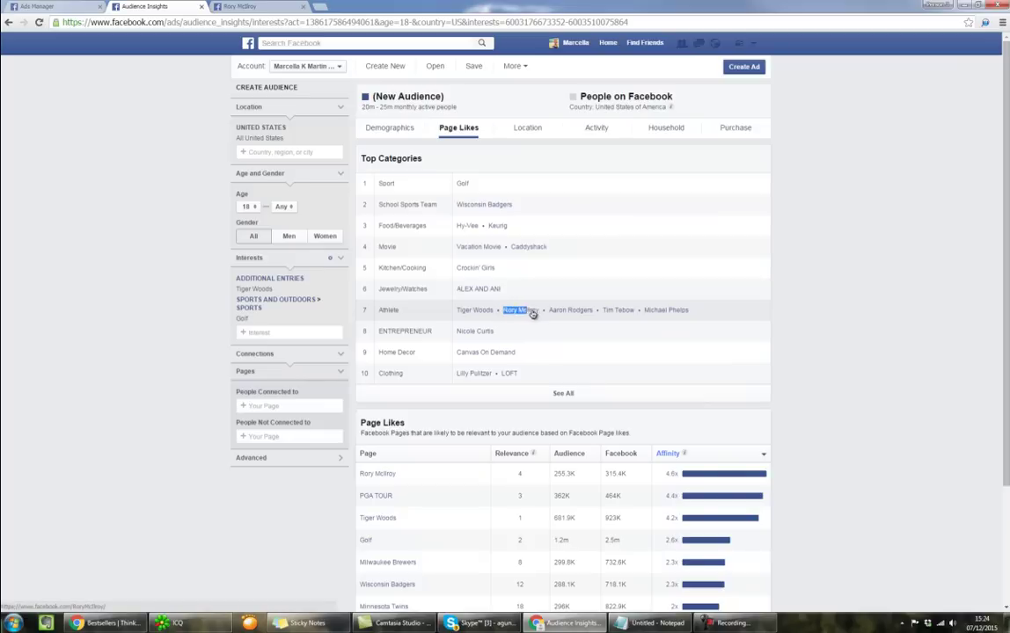
pyautogui.click(280, 333)
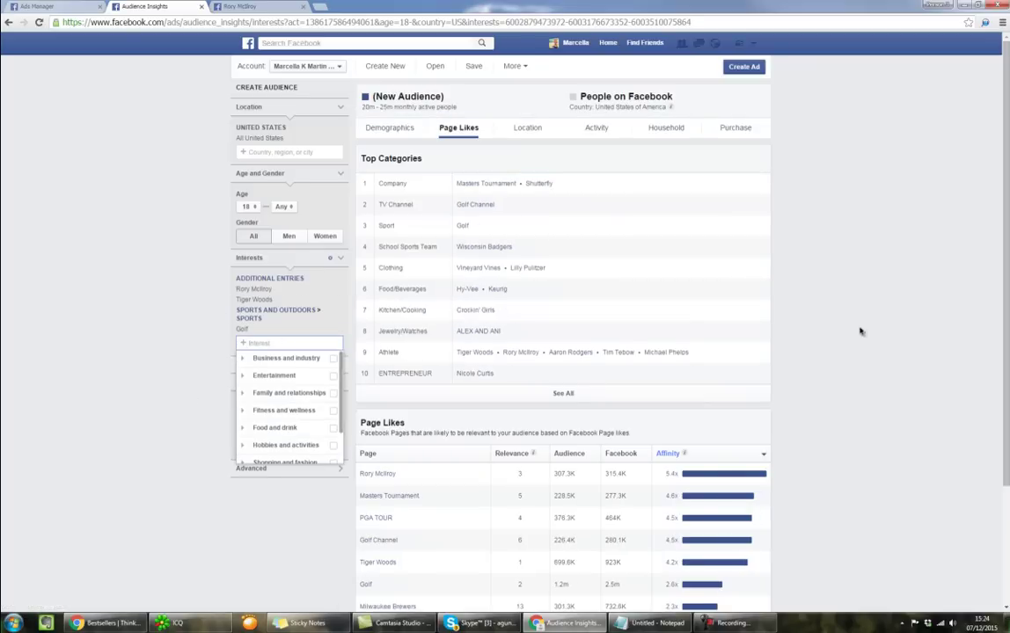
pyautogui.click(854, 353)
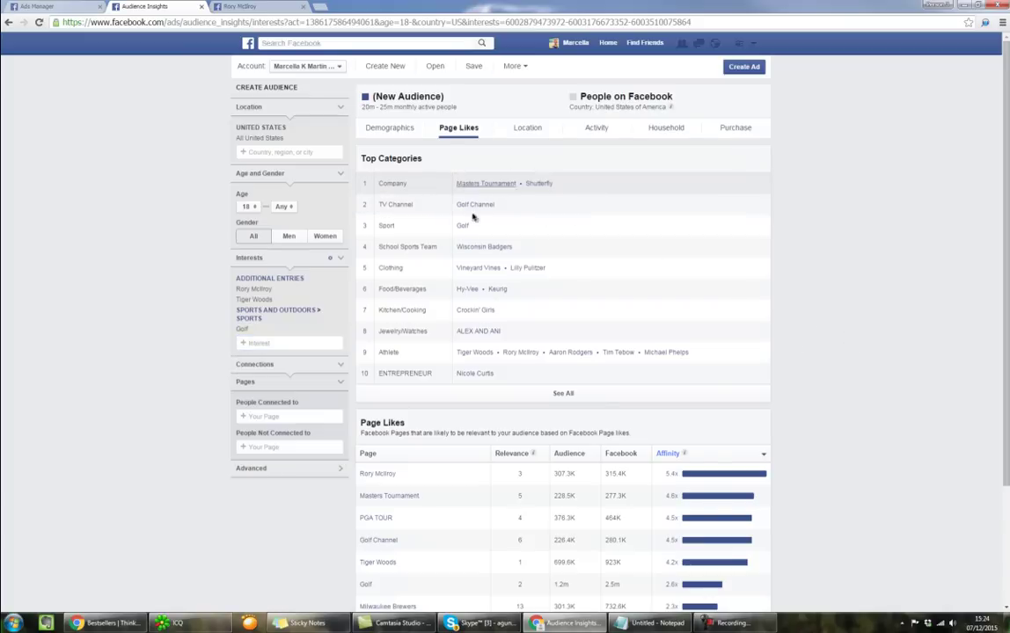
# - Add the TV network Golf Channel to the audience's interests
pyautogui.click(295, 343)
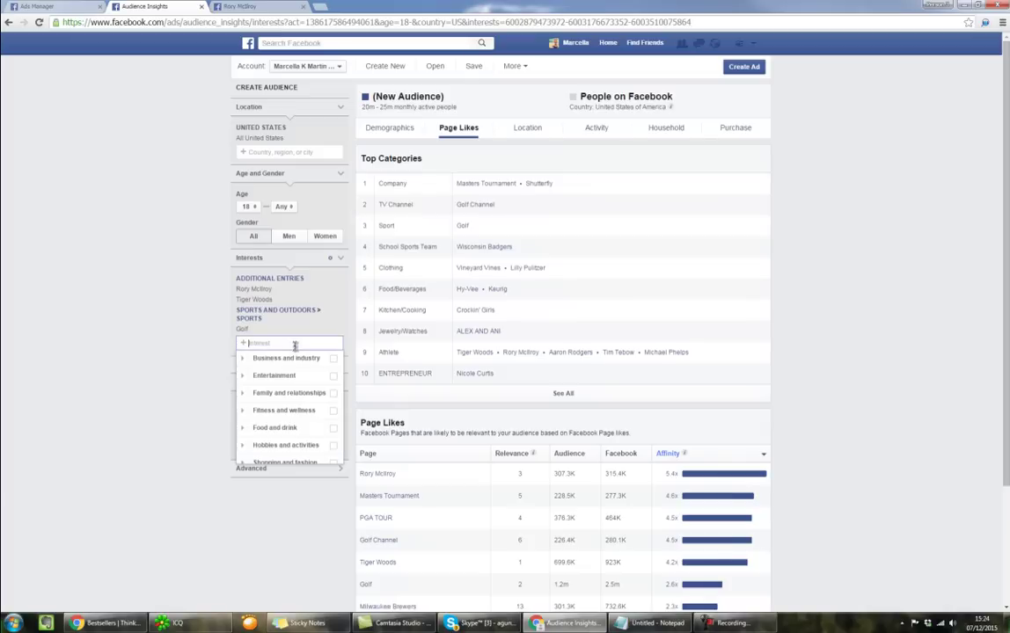
pyautogui.write('golf ch')
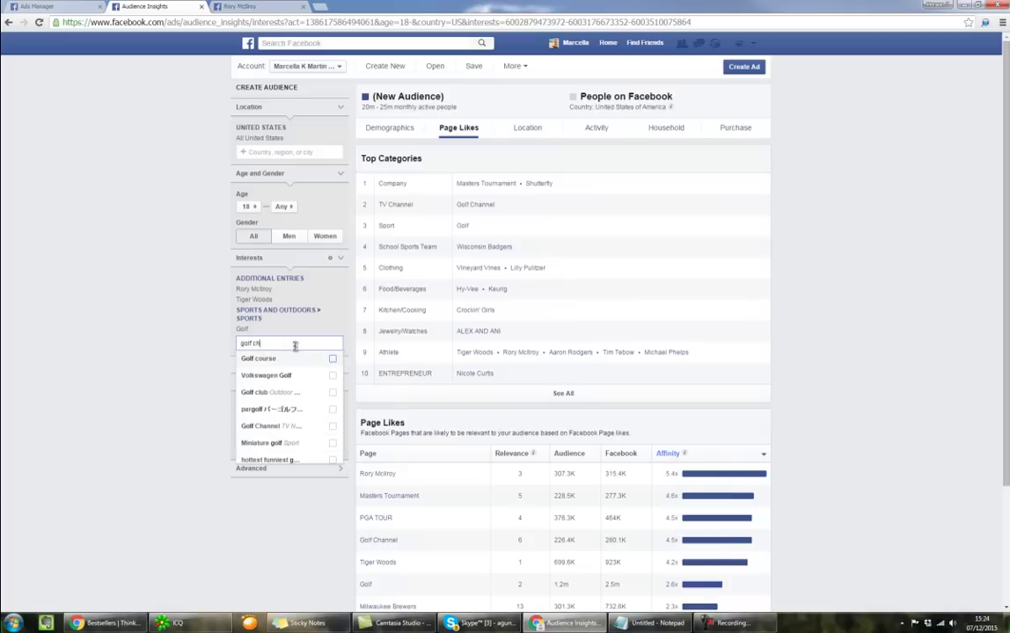
pyautogui.write('an')
pyautogui.click(294, 354)
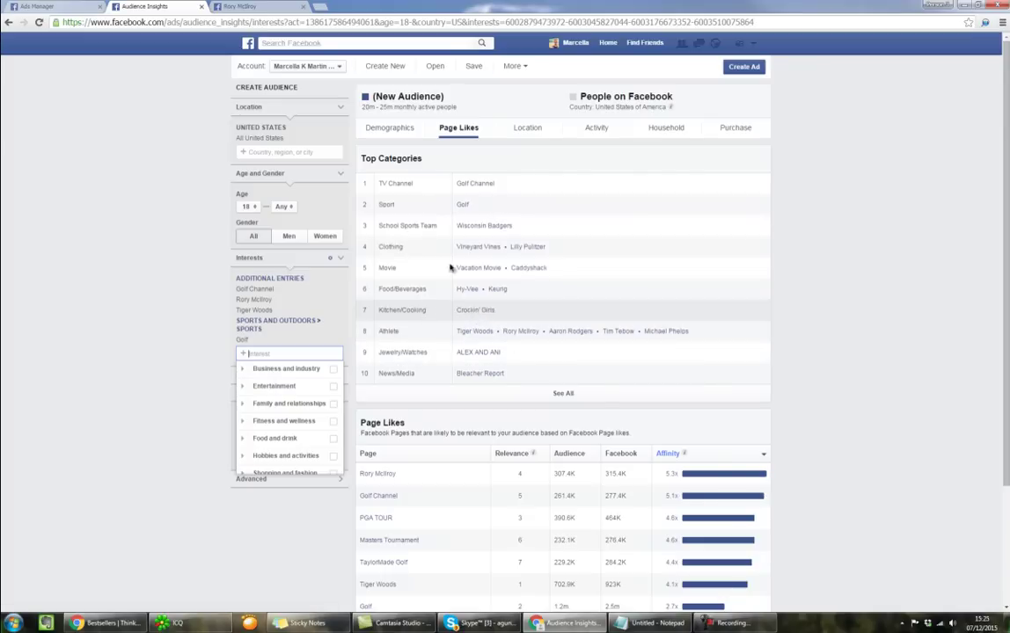
# - Review the Page Likes table and add PGA Tour to the audience's interests
pyautogui.scroll(-1, 558, 450)
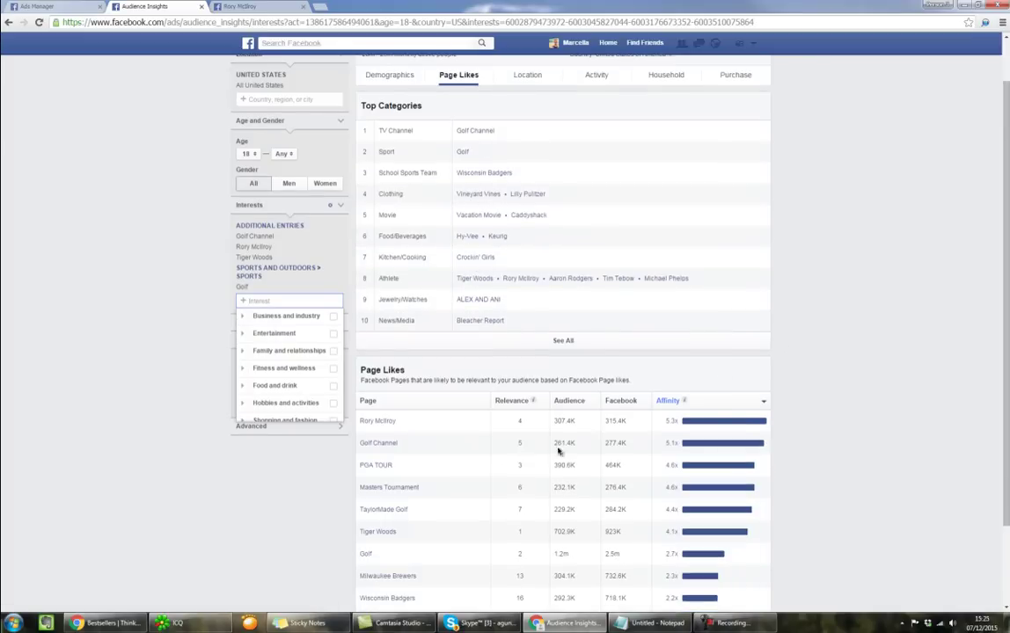
pyautogui.click(316, 518)
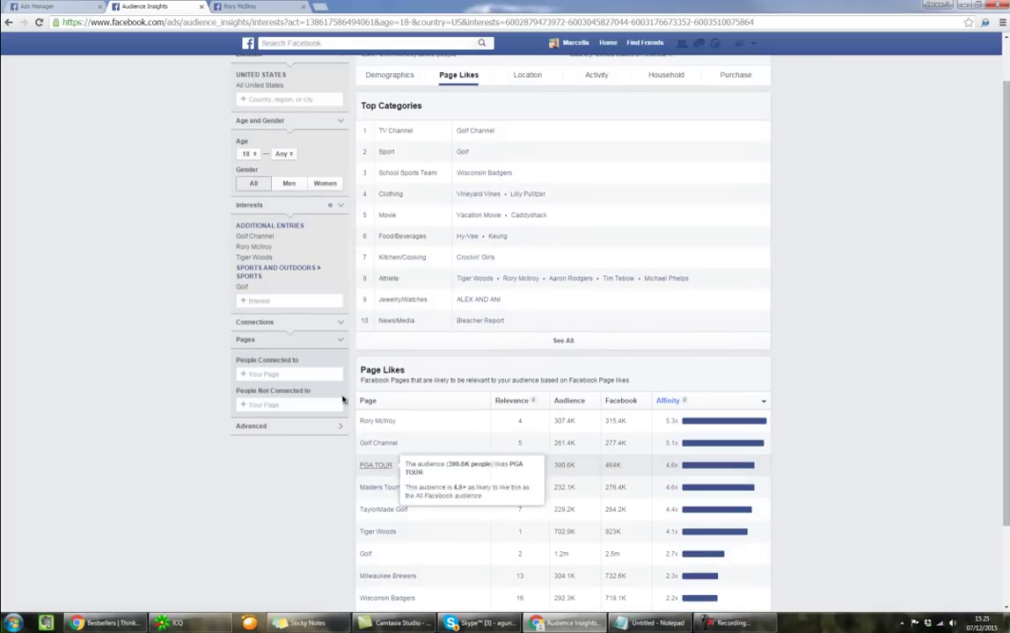
pyautogui.click(278, 301)
pyautogui.write('pga tour')
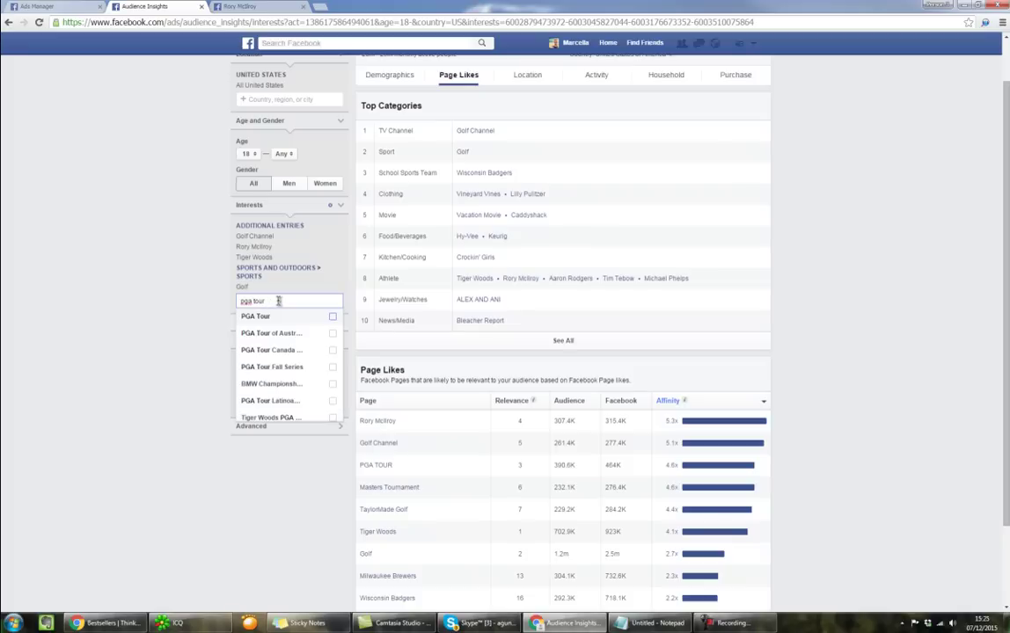
pyautogui.click(283, 315)
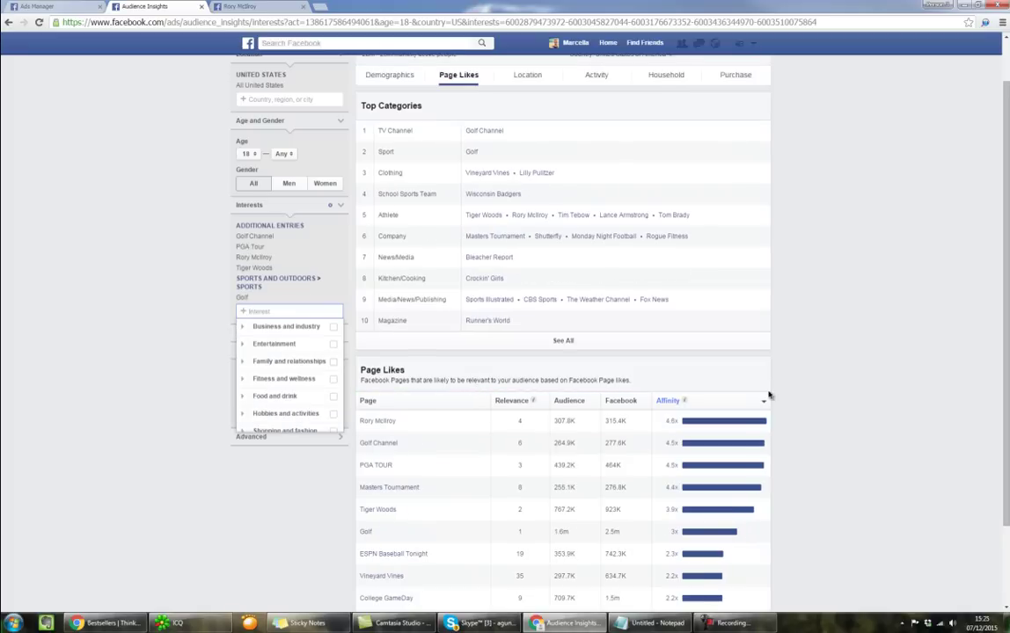
# - Review the updated page likes and open the Vineyard Vines and Lilly Pulitzer pages from the Clothing category in new browser tabs
pyautogui.scroll(-1, 407, 434)
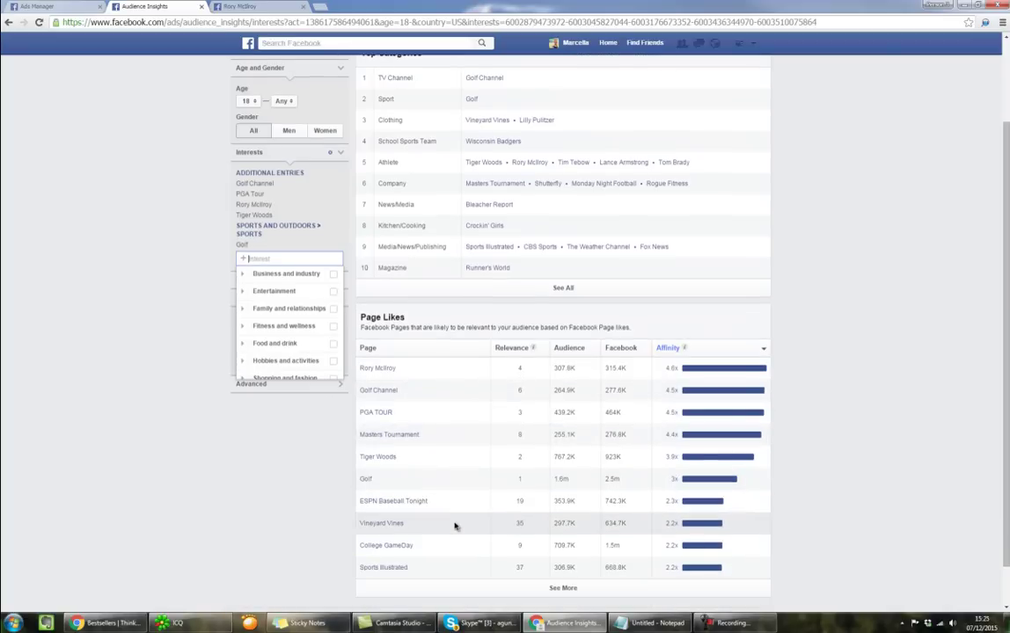
pyautogui.scroll(2, 424, 538)
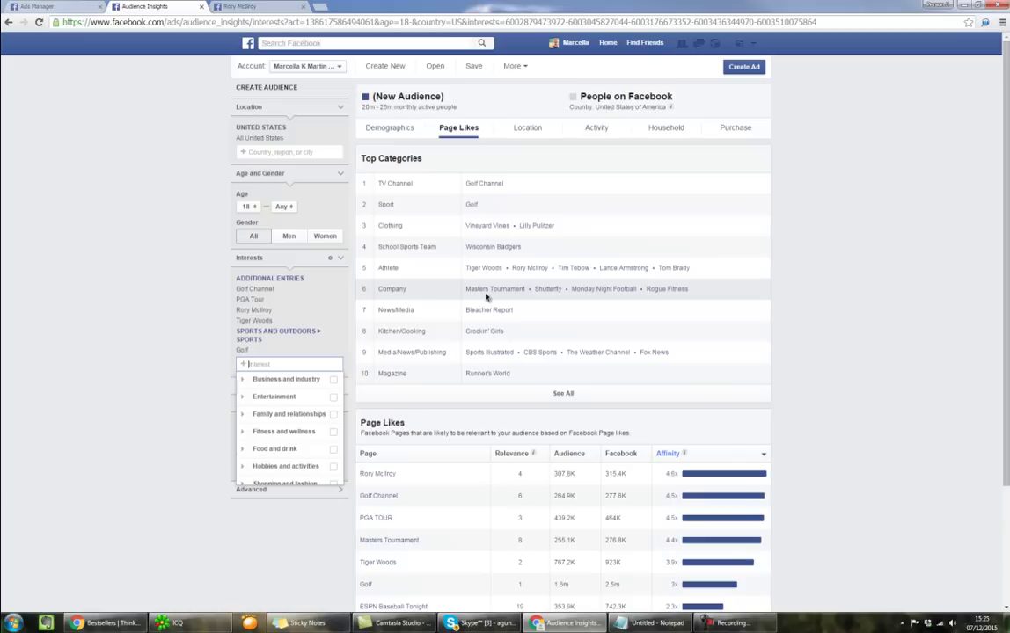
pyautogui.rightClick(489, 229)
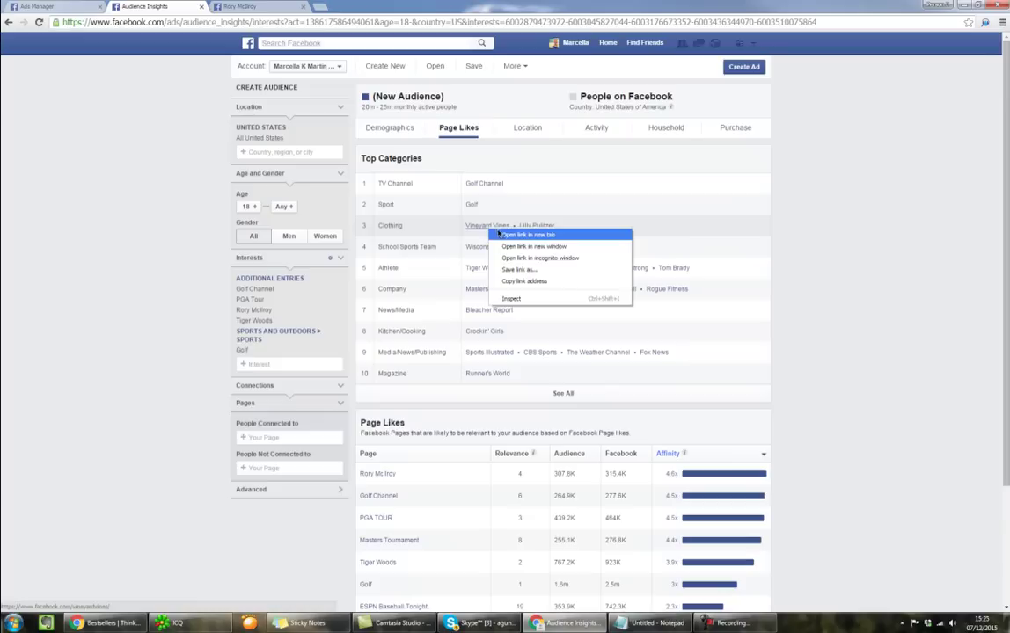
pyautogui.click(503, 234)
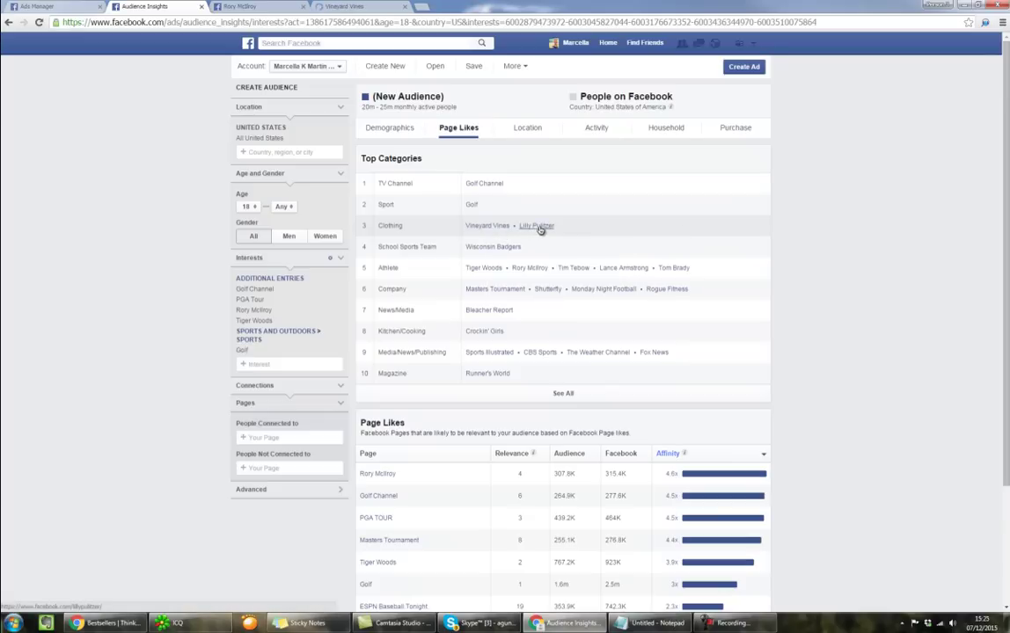
pyautogui.rightClick(539, 228)
pyautogui.click(553, 234)
# - Close the Rory McIlroy page, check whether Vineyard Vines and Lilly Pulitzer relate to golf, and close both clothing pages
pyautogui.click(281, 7)
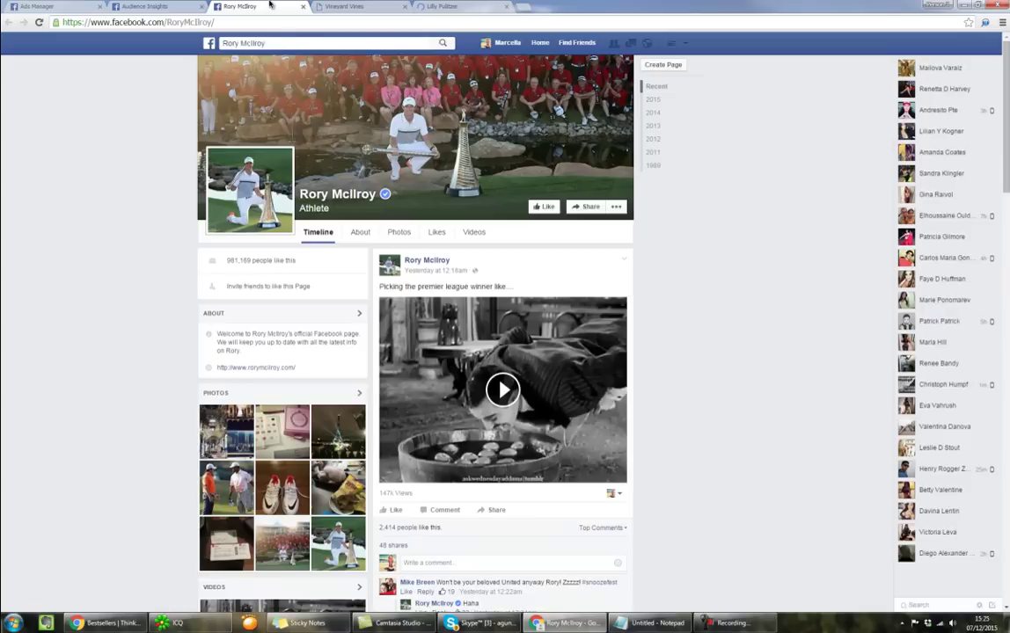
pyautogui.click(303, 8)
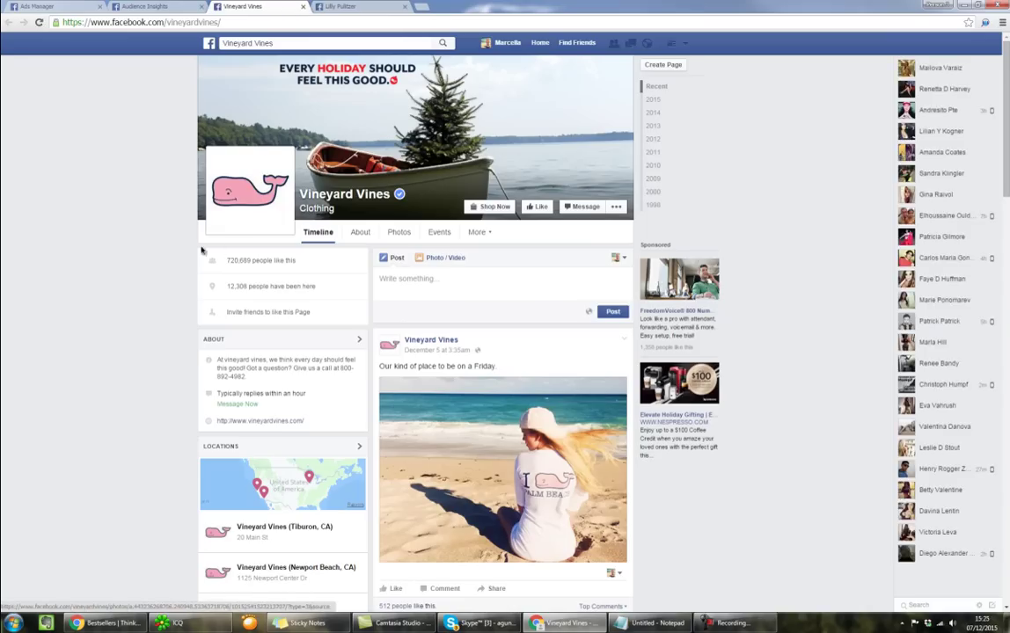
pyautogui.click(302, 7)
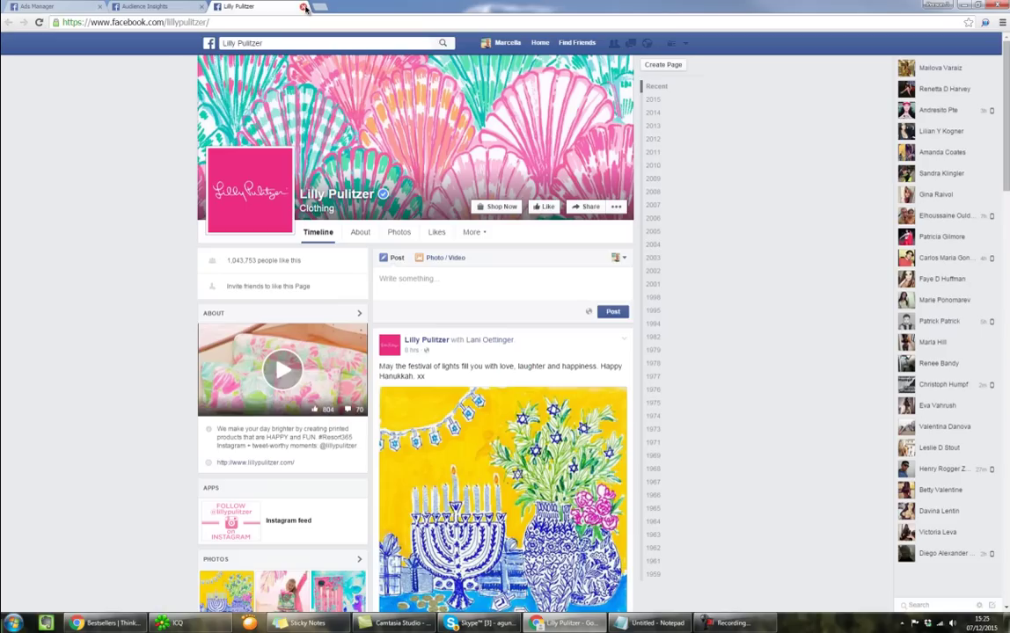
pyautogui.click(303, 7)
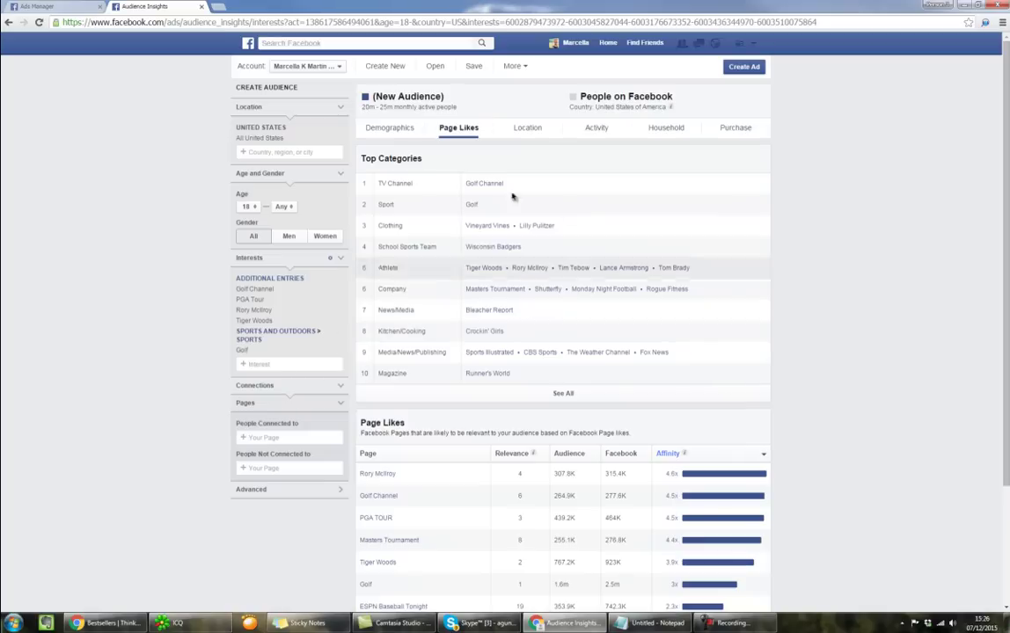
# - Search the interests for golf and add Golf club to the audience
pyautogui.click(282, 363)
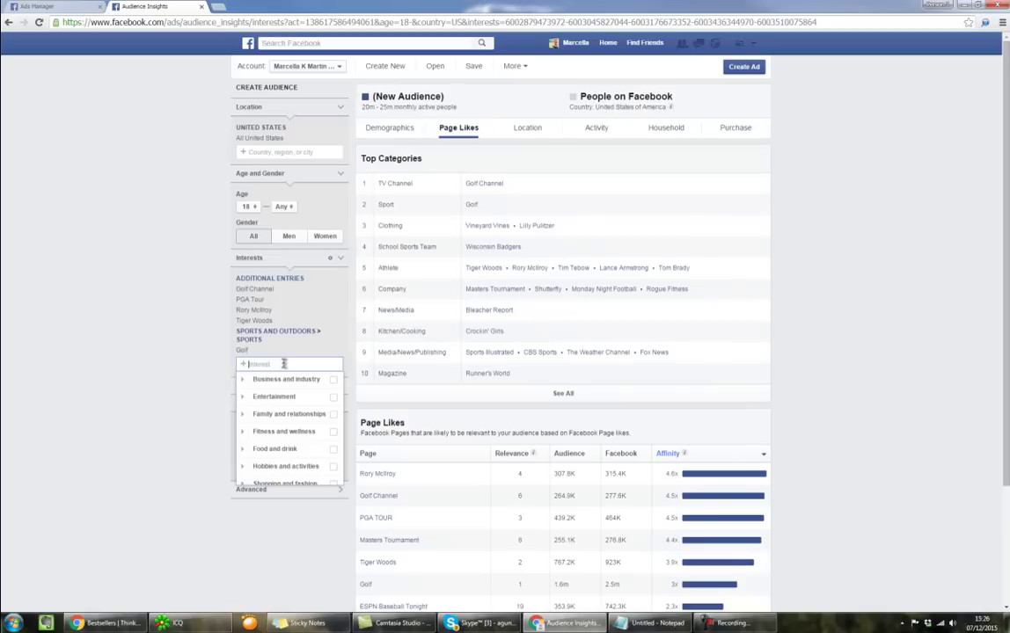
pyautogui.write('golf')
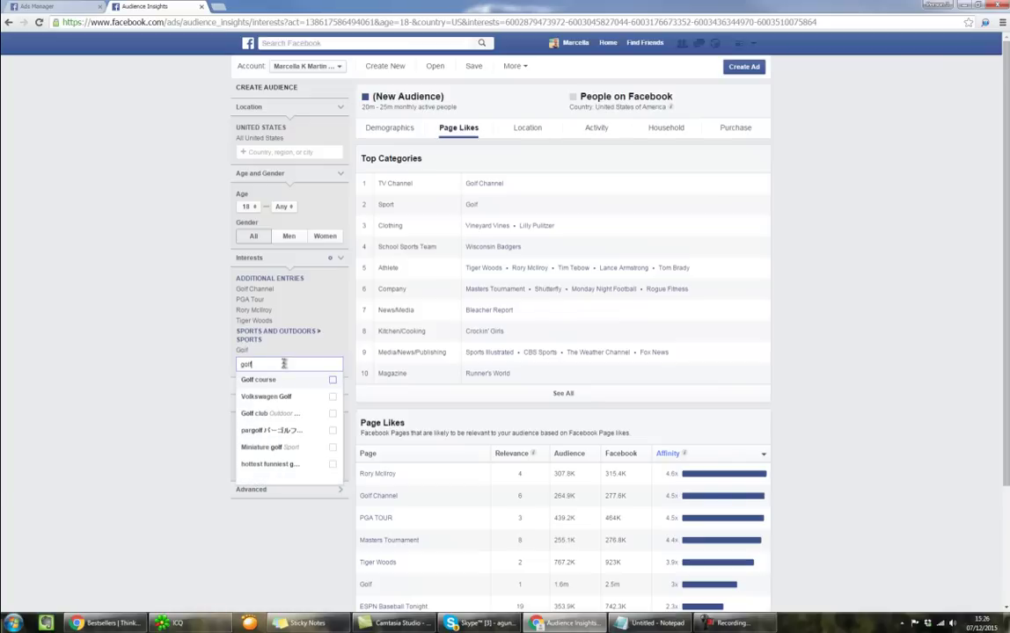
pyautogui.click(297, 414)
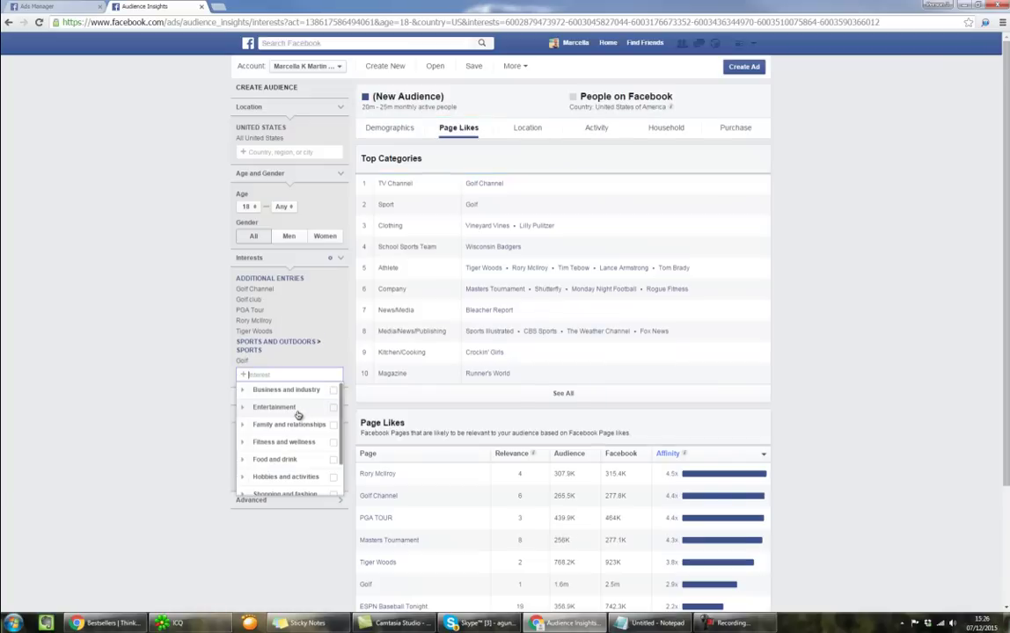
pyautogui.click(137, 401)
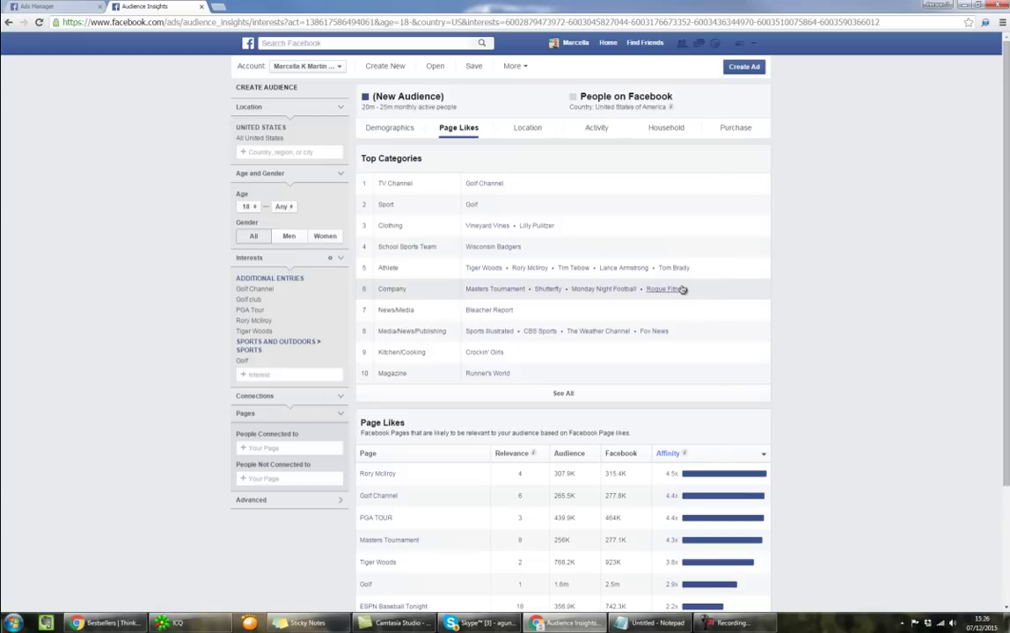
# - Check the audience's monthly active people and remove the broad Golf interest listed under Sports and Outdoors
pyautogui.moveTo(360, 106); pyautogui.dragTo(387, 106)
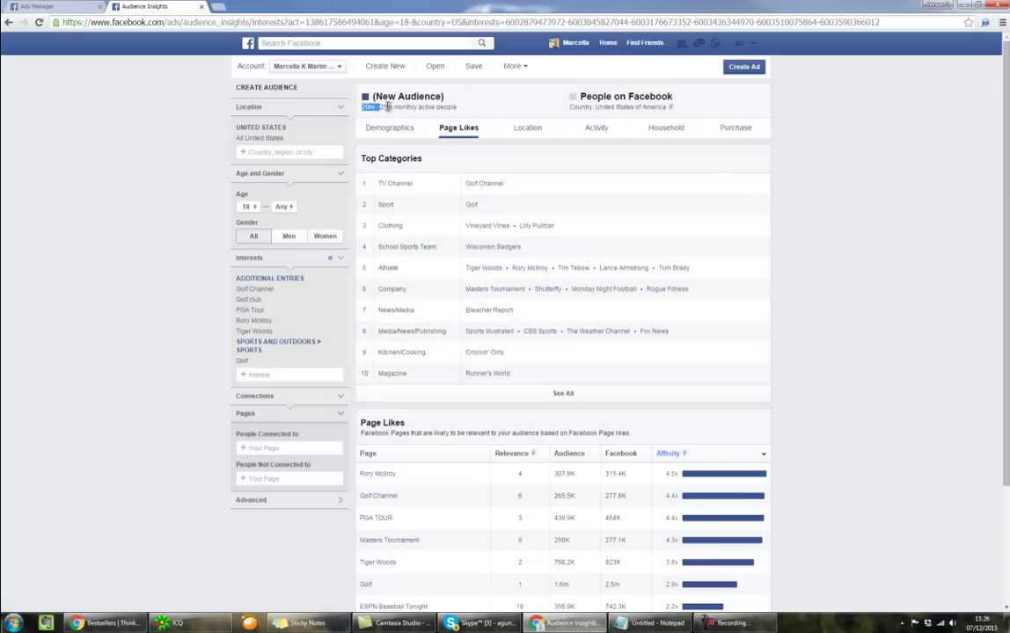
pyautogui.click(117, 398)
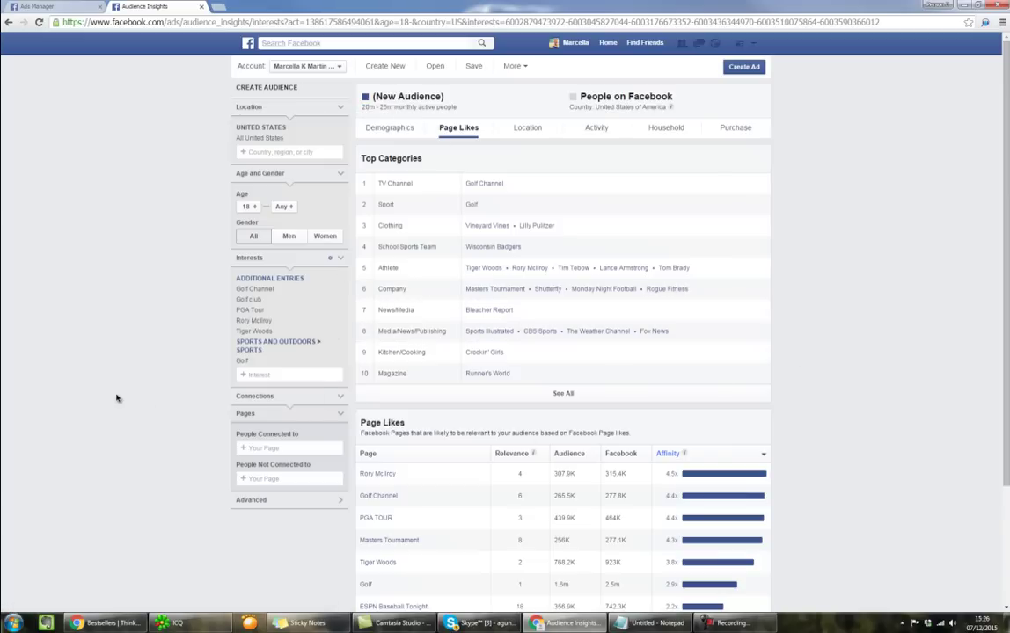
pyautogui.click(341, 346)
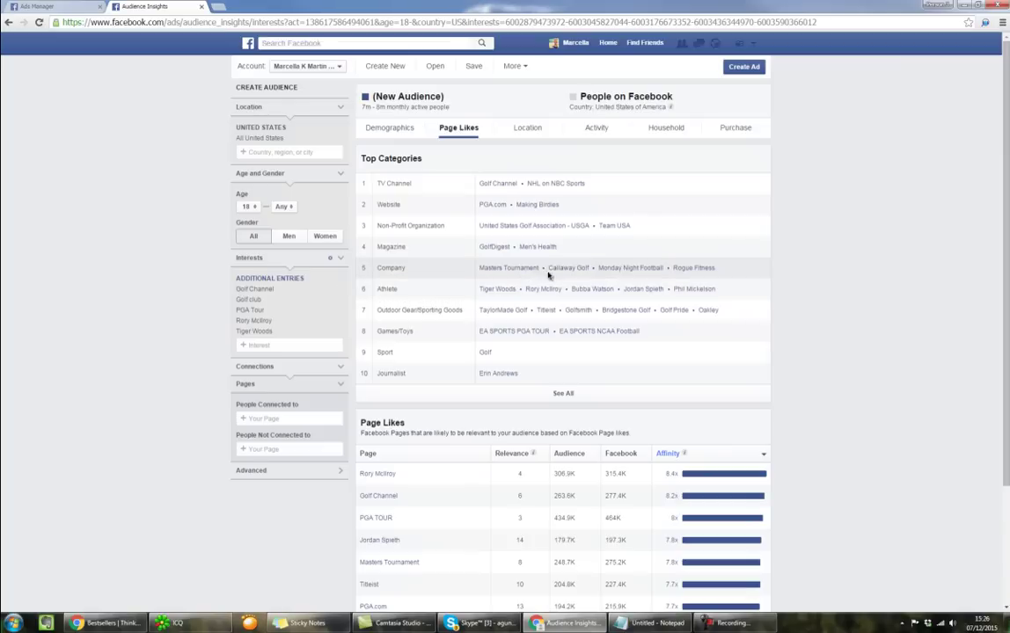
# - Search the interests for callaway and add both callaway golf and Callaway Golf Company to the audience
pyautogui.click(296, 344)
pyautogui.write('G')
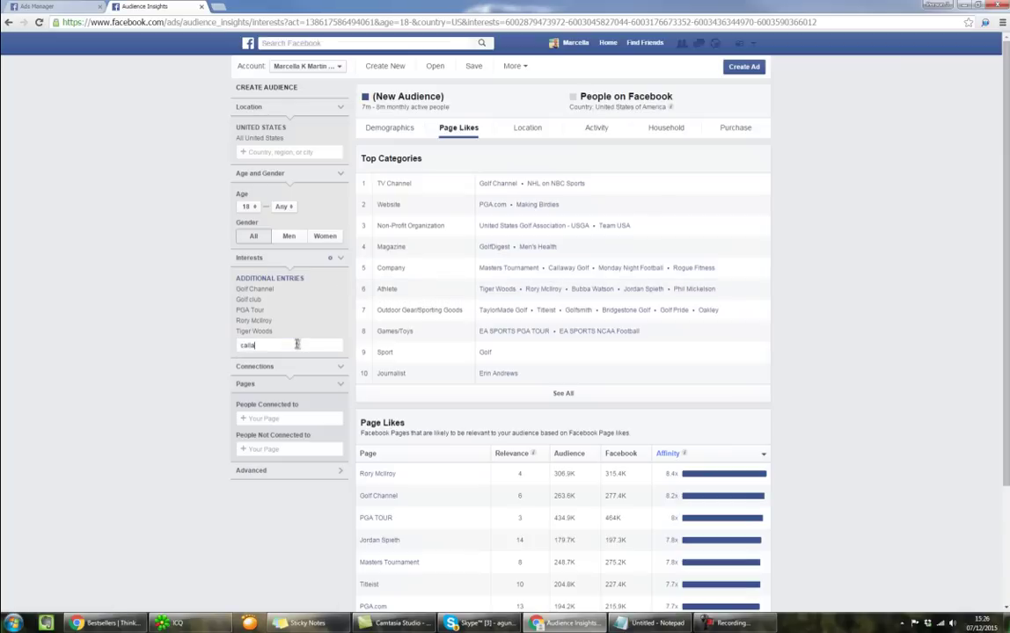
pyautogui.write('allaway')
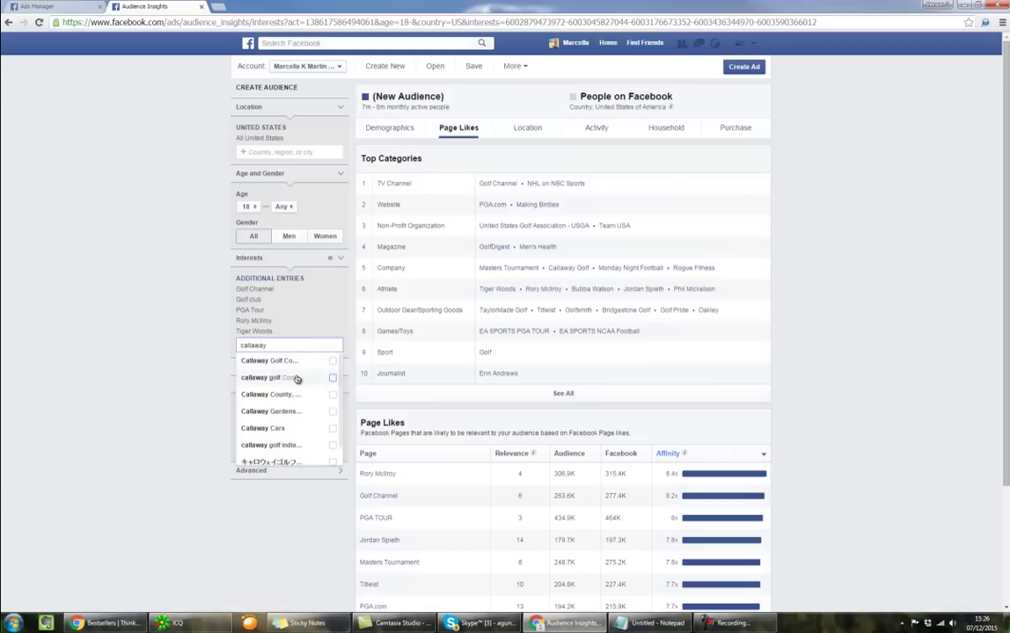
pyautogui.click(296, 377)
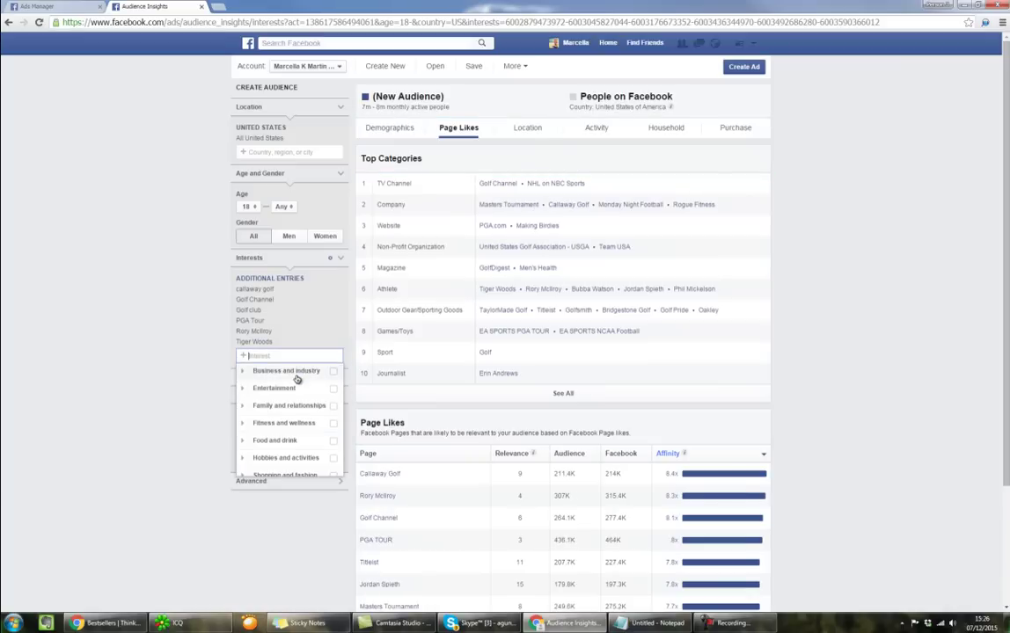
pyautogui.write('callaway')
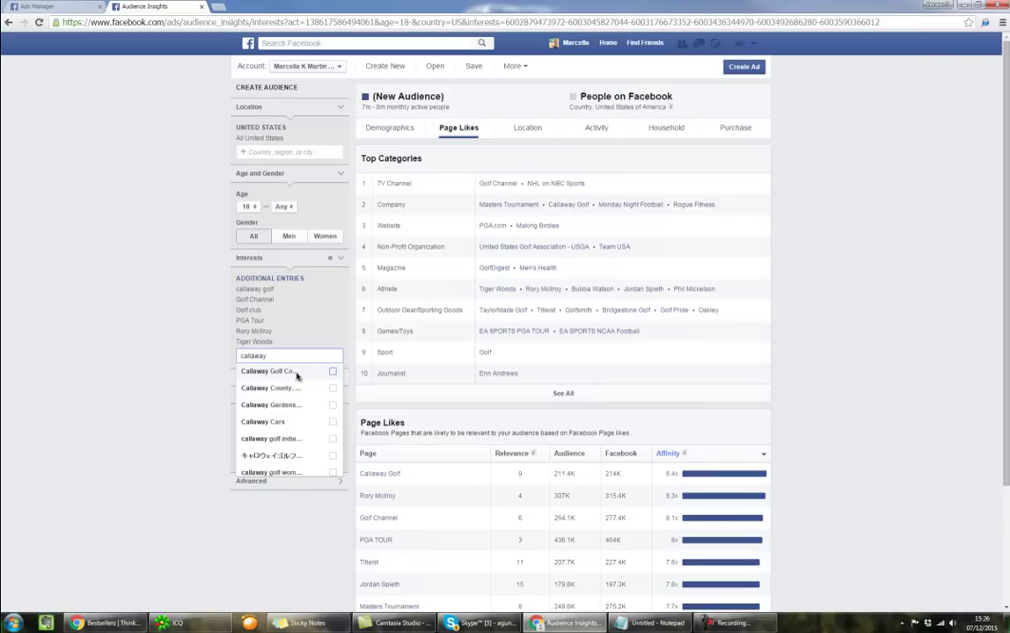
pyautogui.click(296, 376)
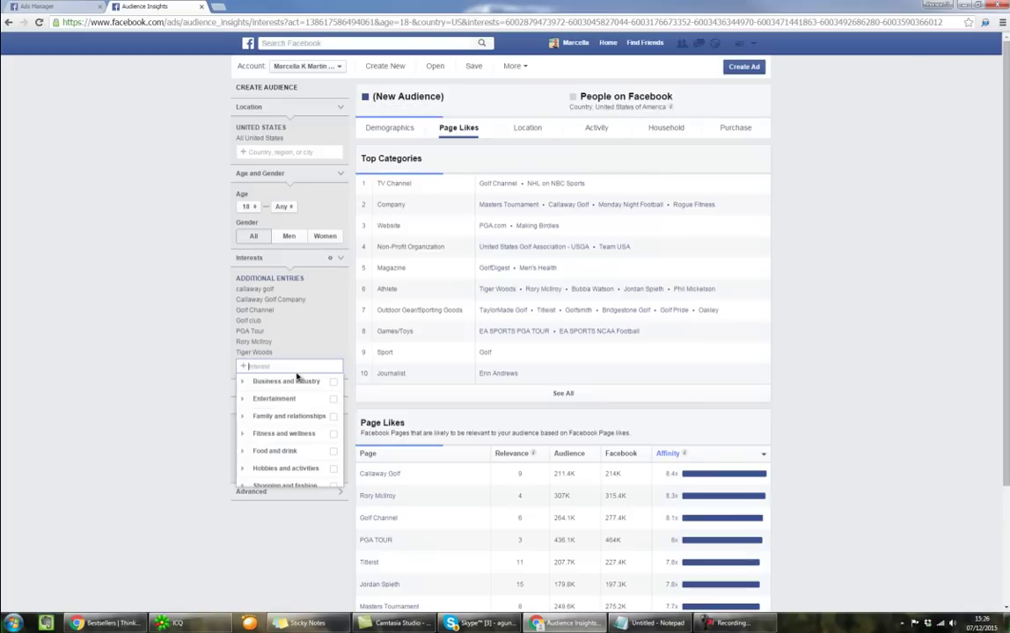
pyautogui.click(844, 376)
# - Review the updated page likes by affinity and open the Bubba Watson, Jordan Spieth and Phil Mickelson pages from the Athlete category in new browser tabs
pyautogui.scroll(-3, 845, 375)
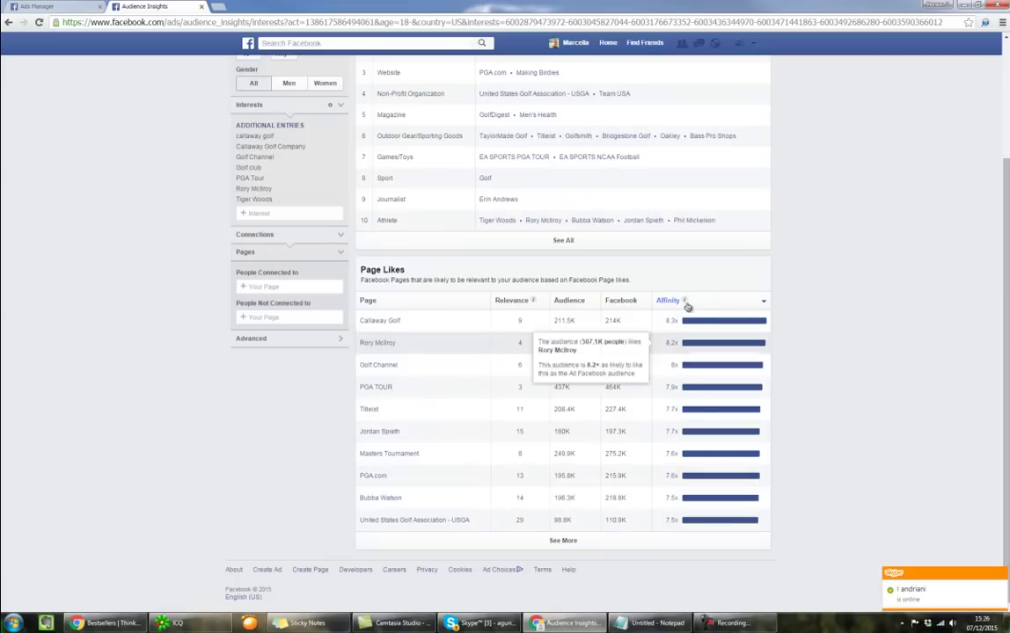
pyautogui.click(713, 303)
pyautogui.click(715, 303)
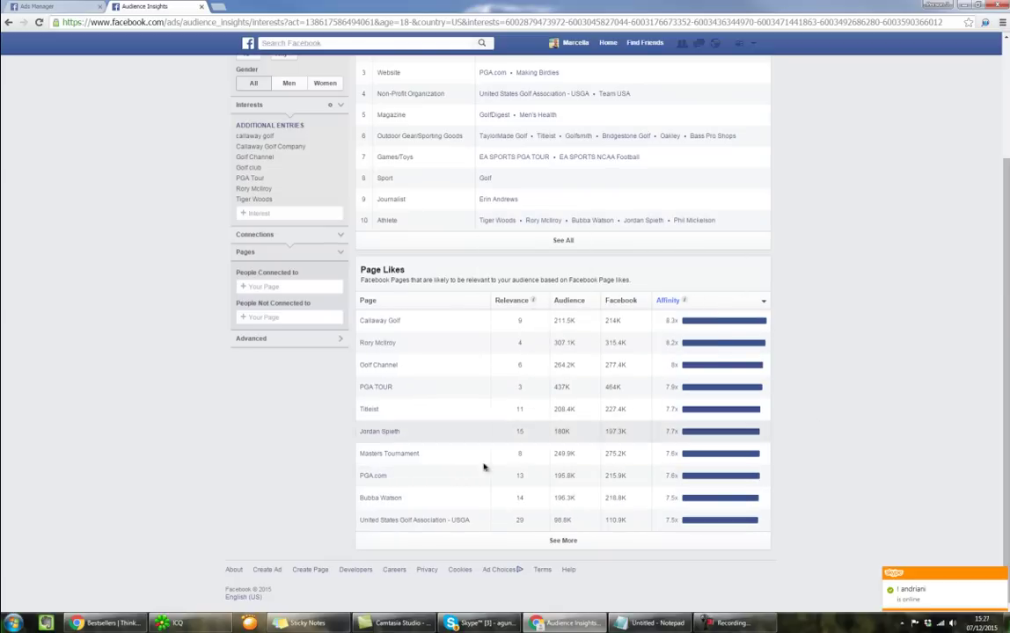
pyautogui.scroll(3, 489, 473)
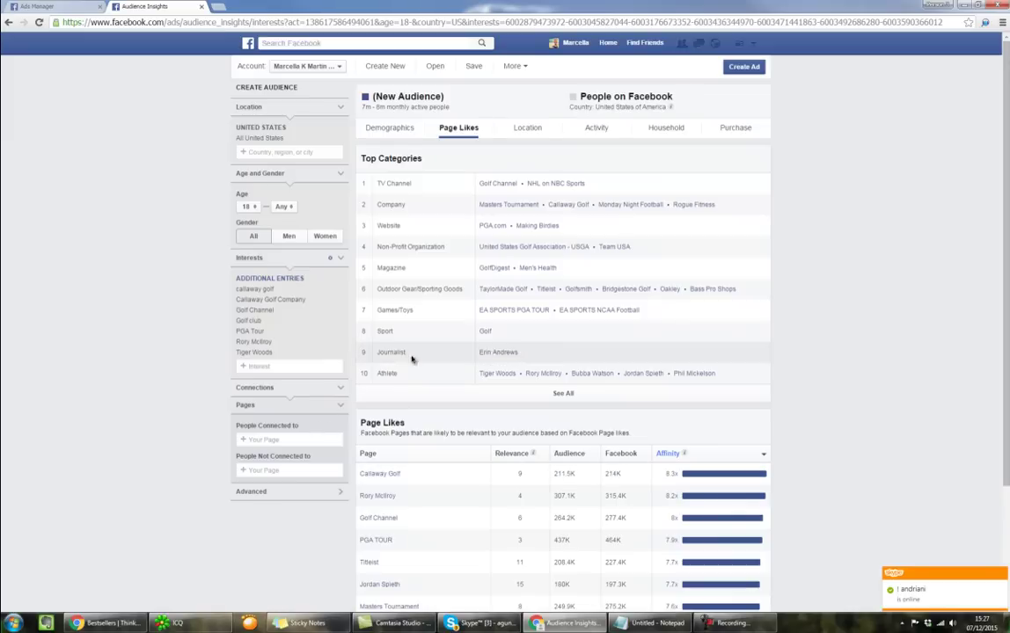
pyautogui.rightClick(615, 373)
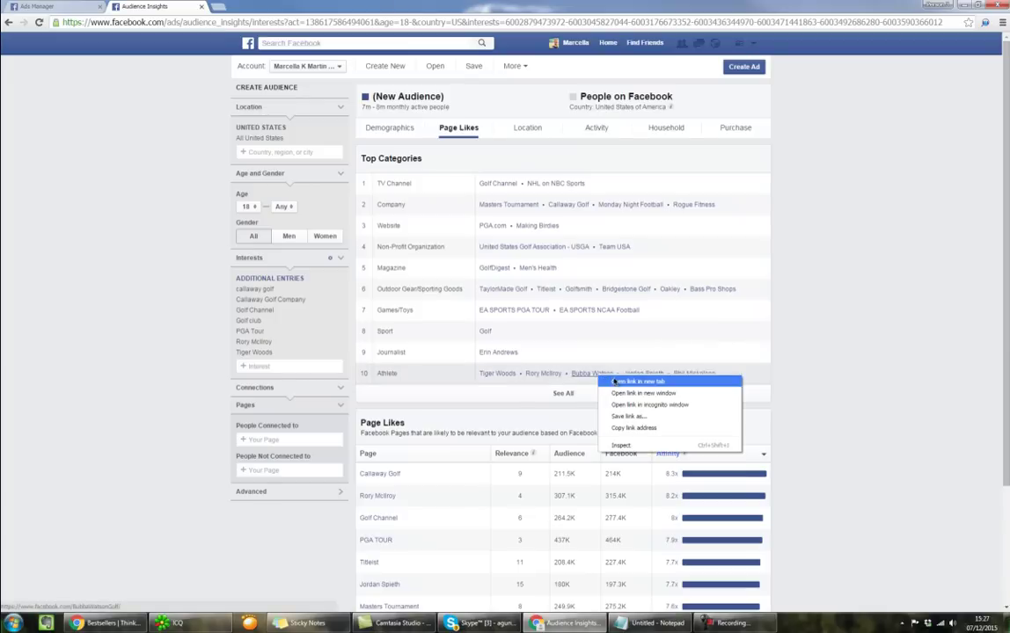
pyautogui.click(642, 383)
pyautogui.rightClick(644, 376)
pyautogui.click(673, 384)
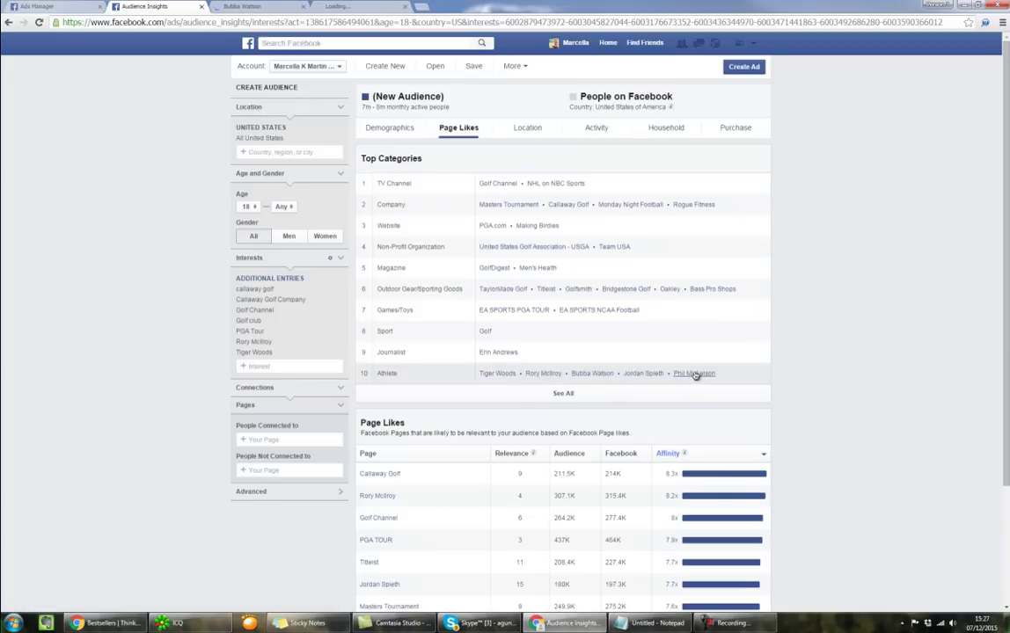
pyautogui.rightClick(694, 374)
pyautogui.click(717, 383)
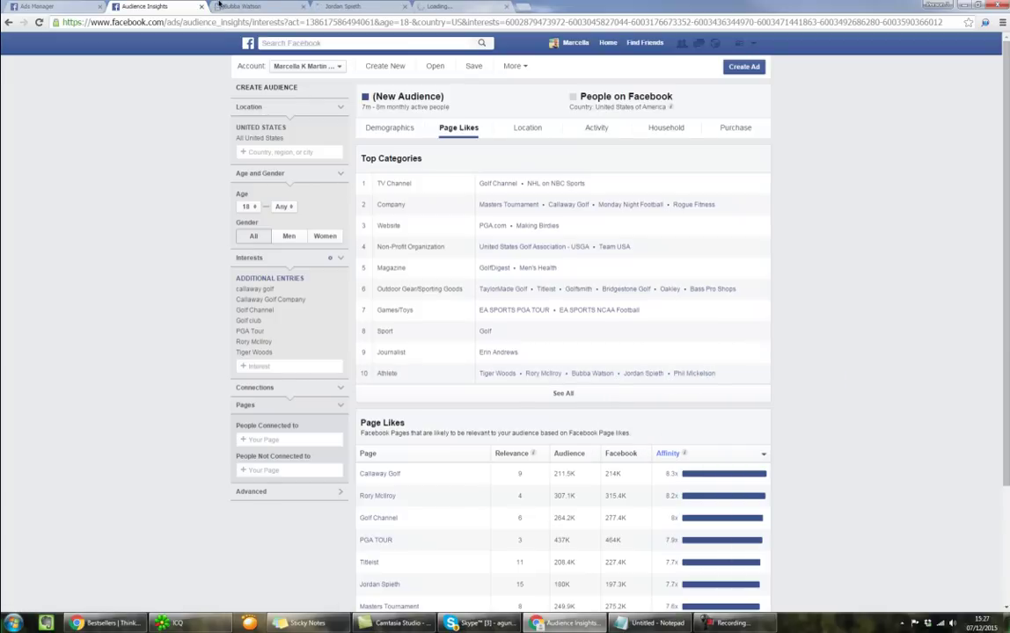
# - Check whether the opened Bubba Watson, Jordan Spieth and Phil Mickelson pages relate to golf
pyautogui.click(220, 5)
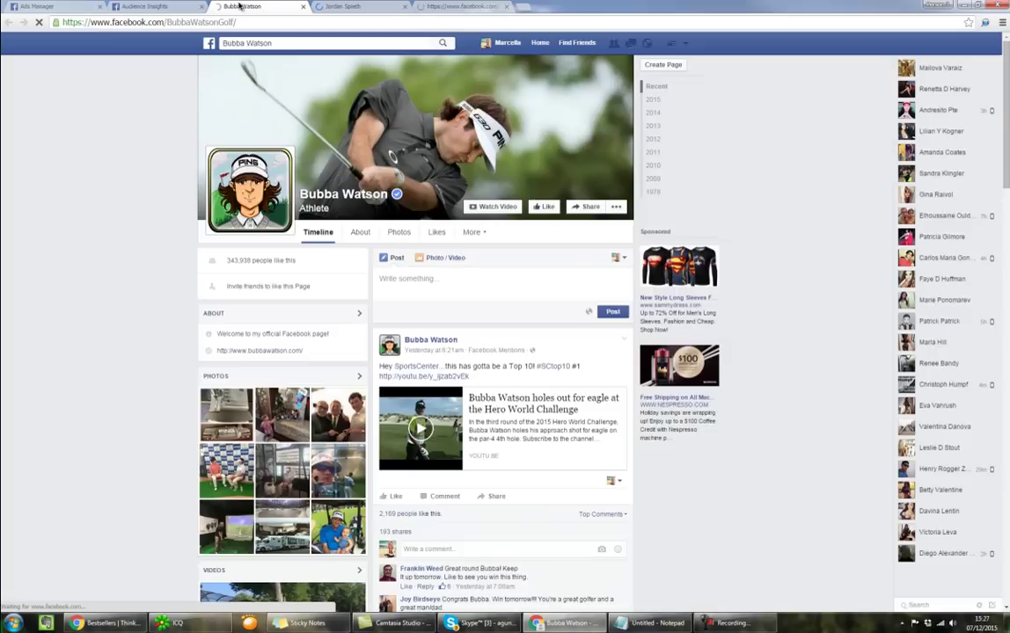
pyautogui.click(354, 6)
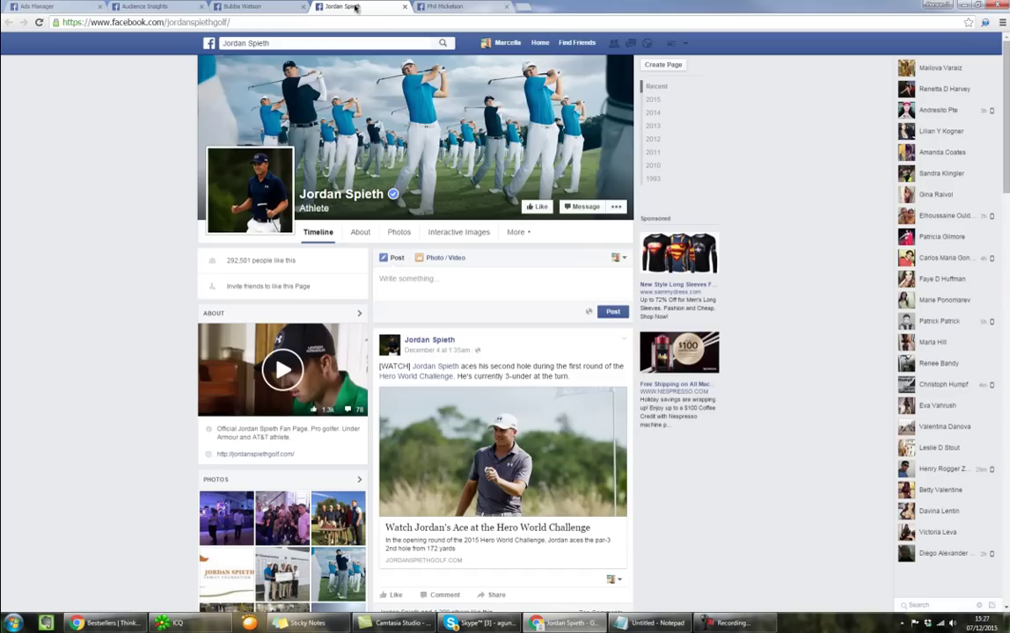
pyautogui.click(462, 7)
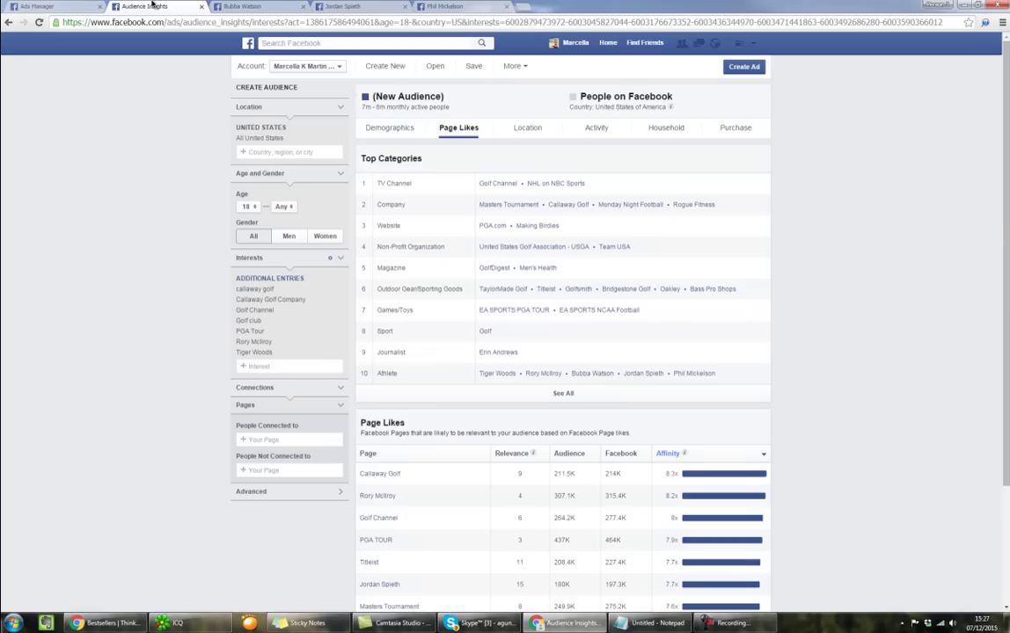
# - Return to Audience Insights, search the interests for bubba watson and add Bubba Watson to the audience
pyautogui.click(145, 6)
pyautogui.click(292, 366)
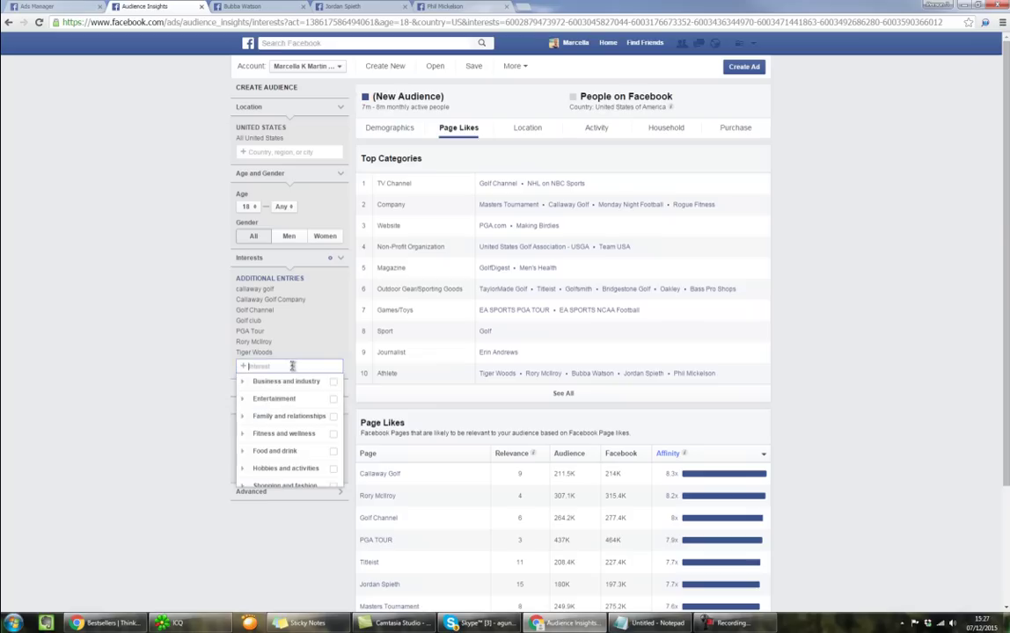
pyautogui.write('bub')
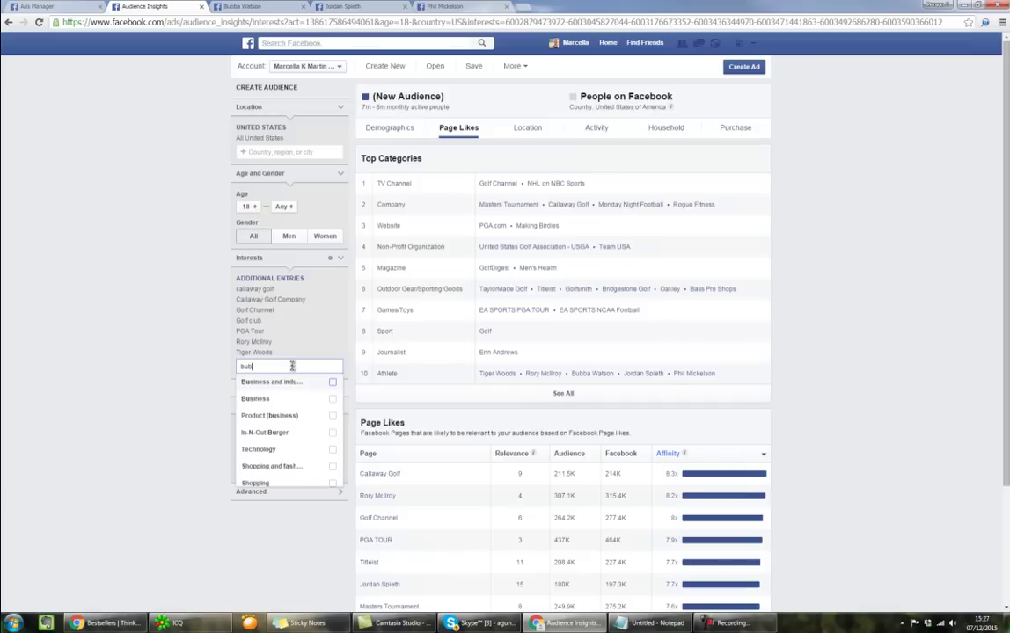
pyautogui.write('ba wat')
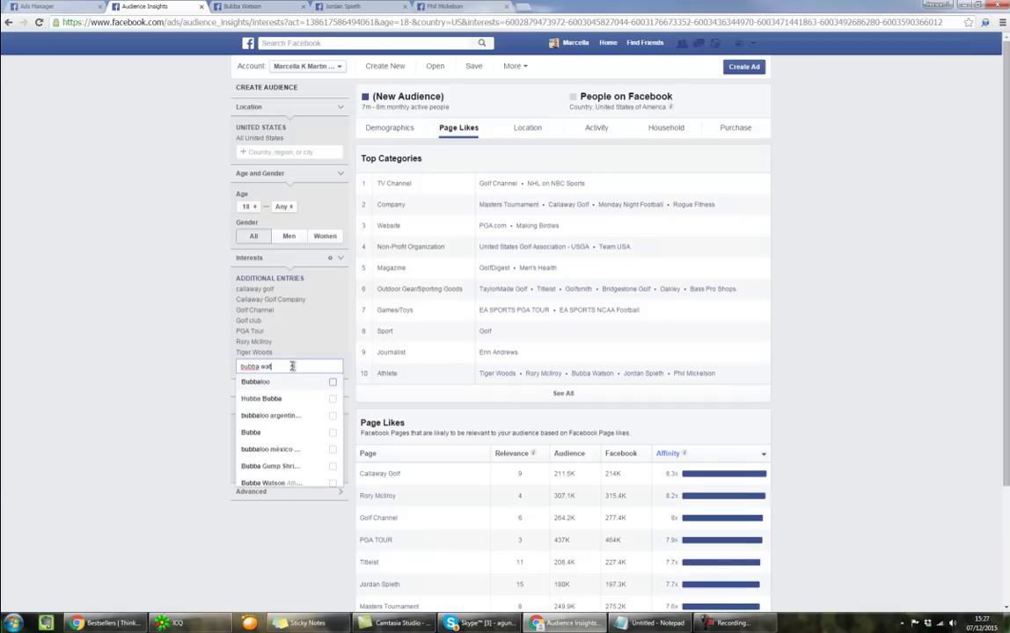
pyautogui.write('son')
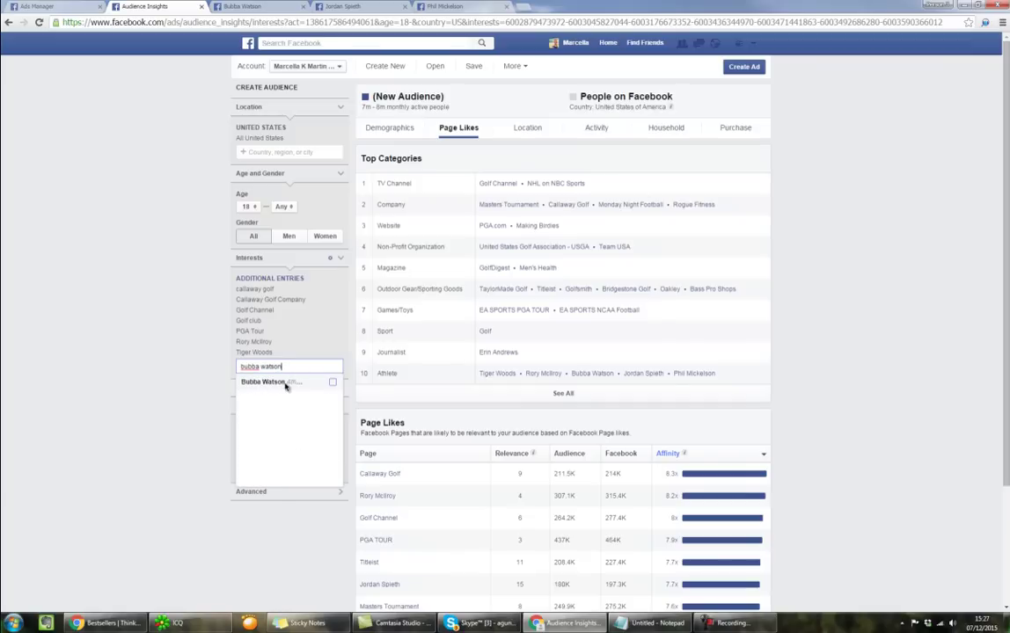
pyautogui.click(284, 379)
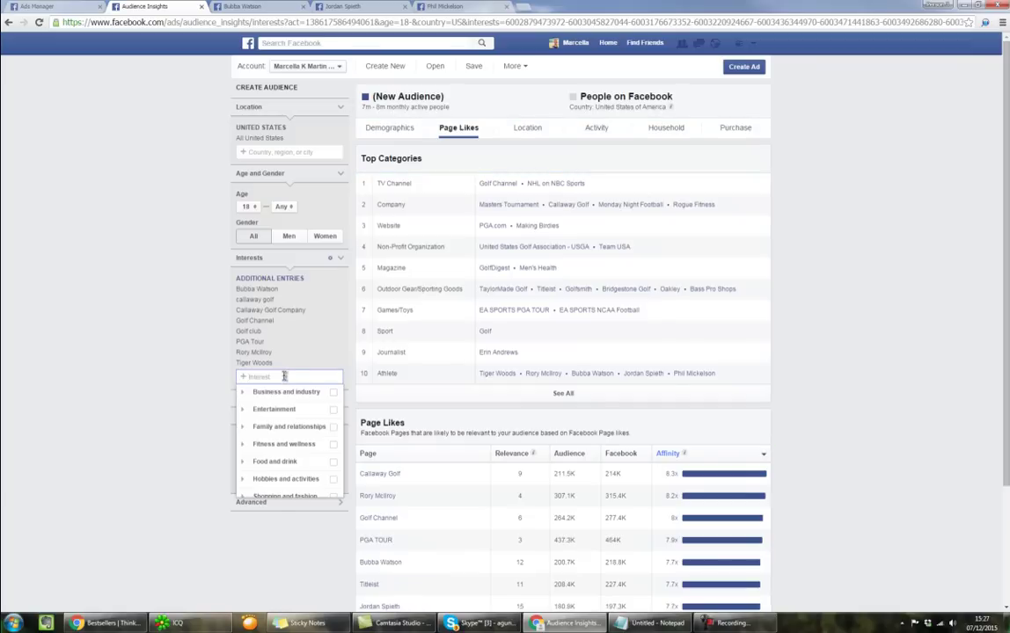
# - Add the golfers Jordan Spieth and Phil Mickelson to the audience's interests
pyautogui.write('jordan ')
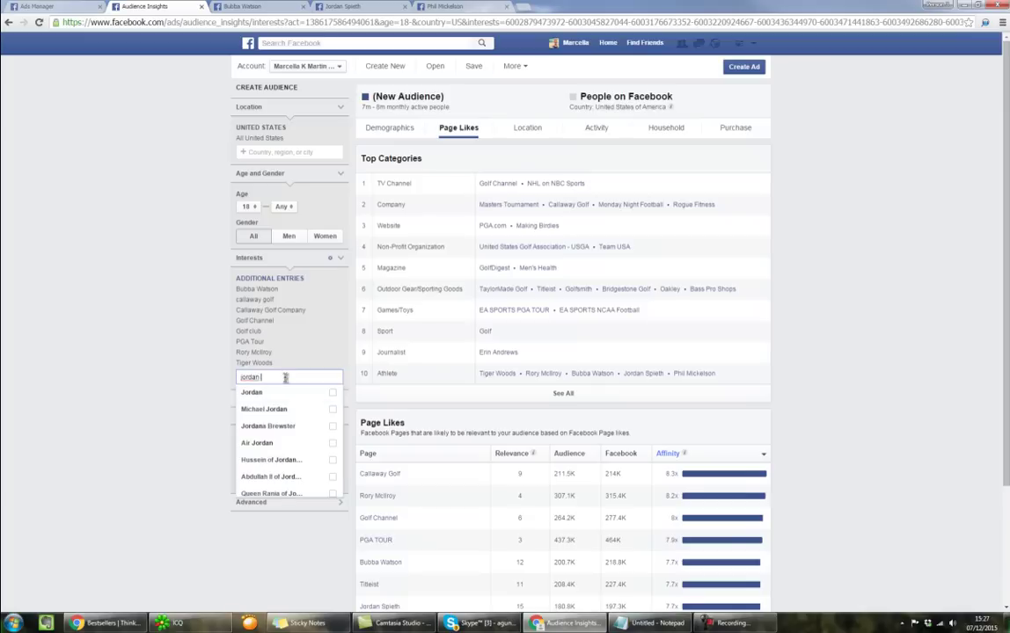
pyautogui.write('spi')
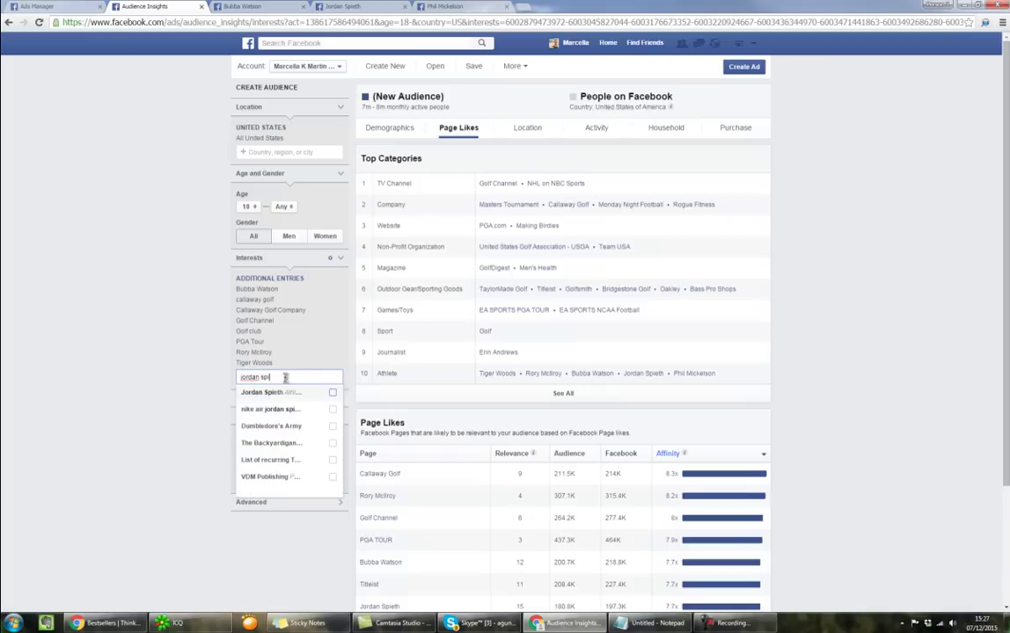
pyautogui.click(286, 392)
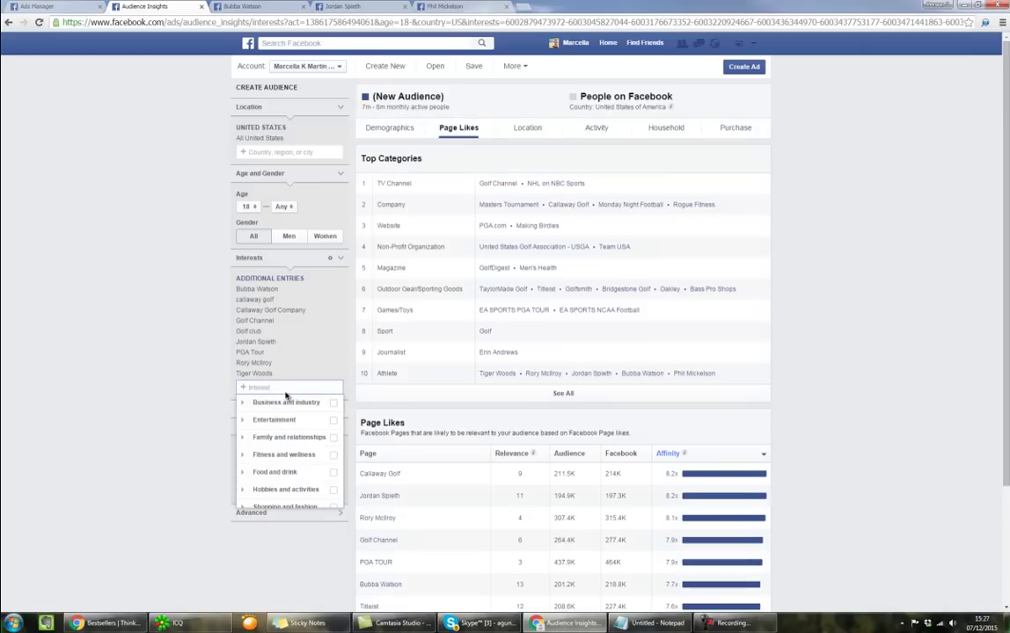
pyautogui.write('phil mi')
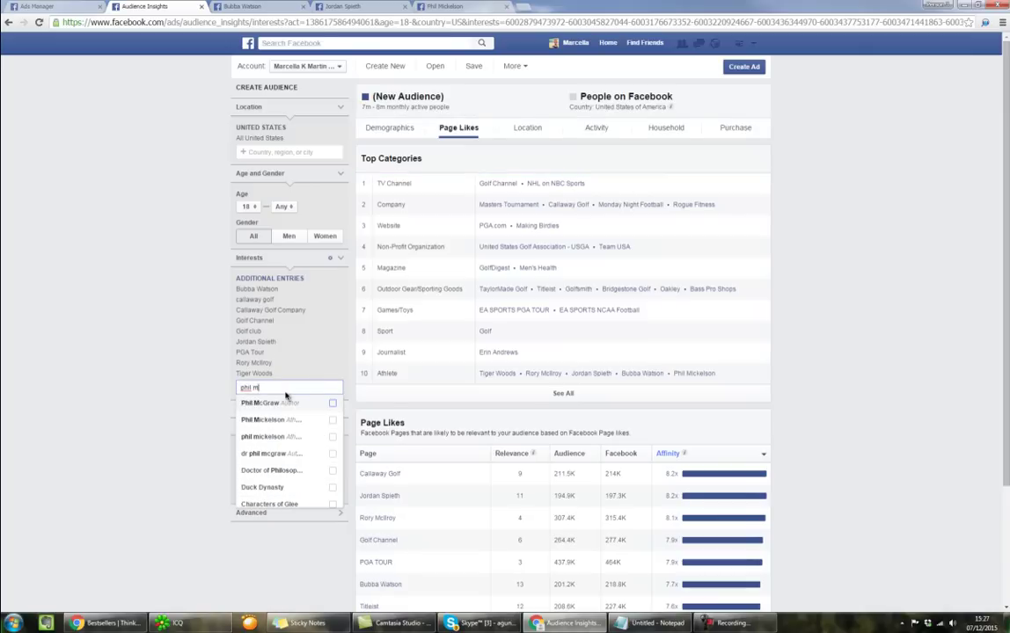
pyautogui.write('ckelson')
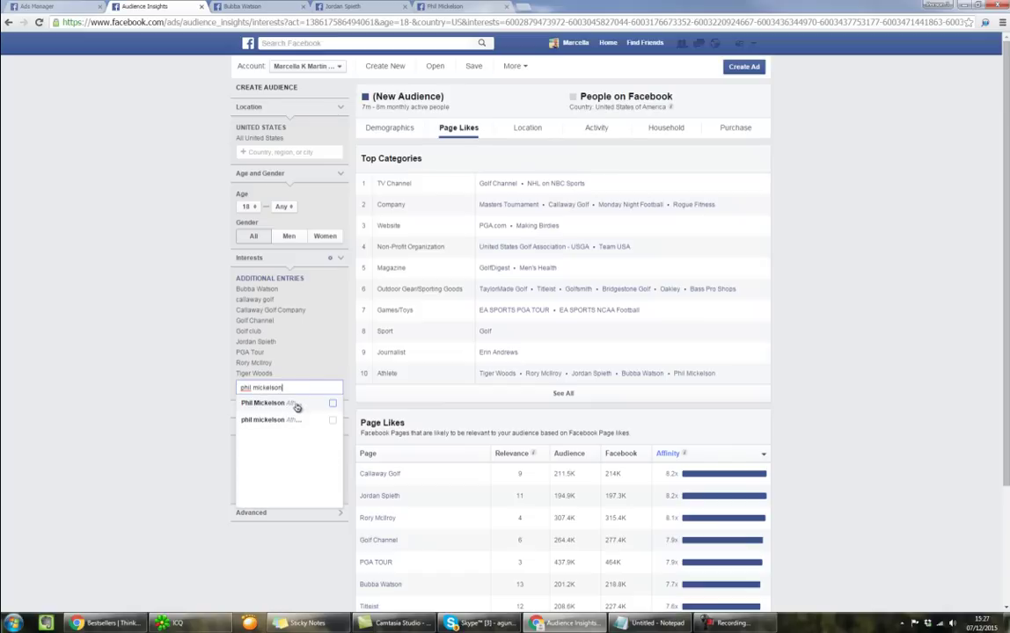
pyautogui.click(288, 402)
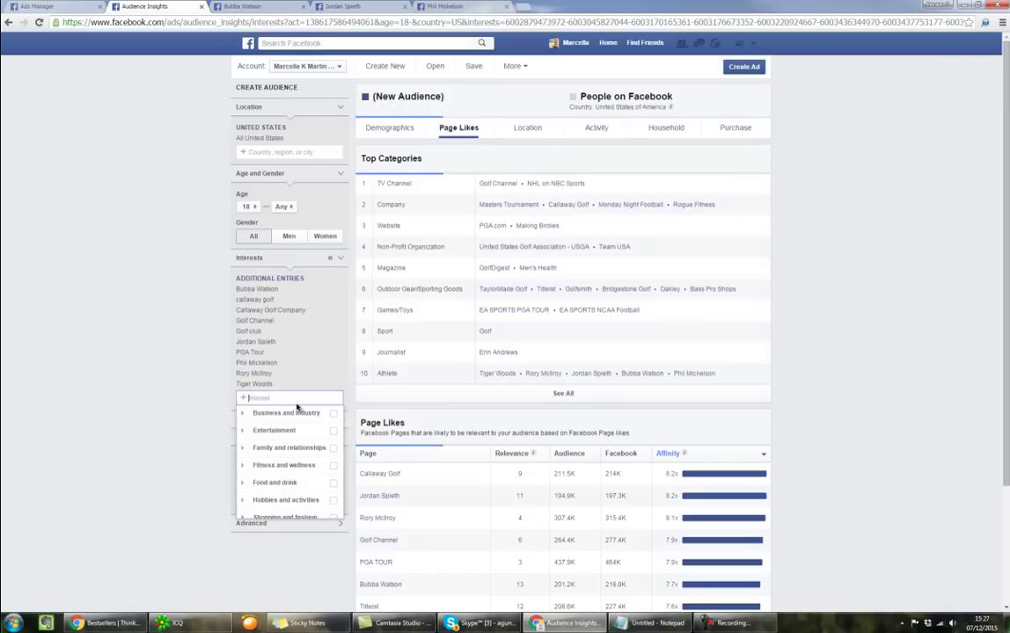
pyautogui.click(880, 371)
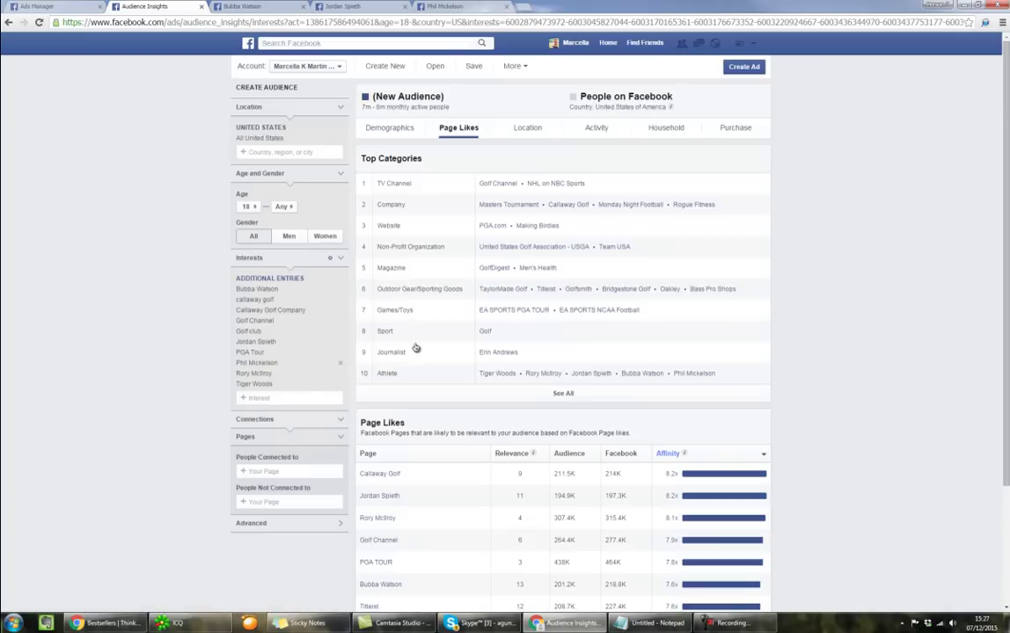
# - Search the interests for golfdig and add gdogolfdigest online to the audience
pyautogui.click(285, 398)
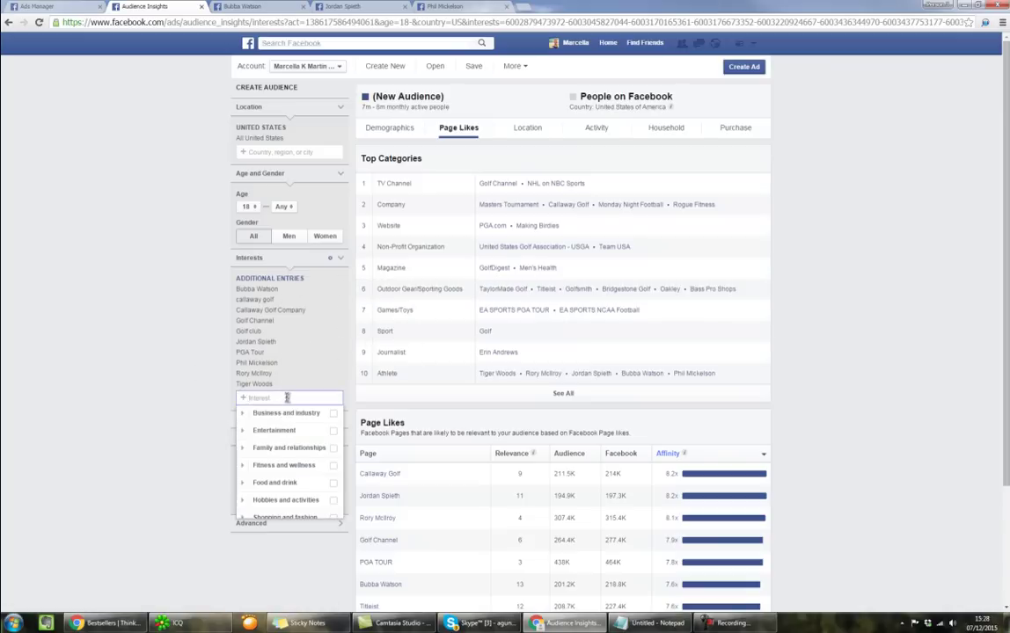
pyautogui.write('golfdi')
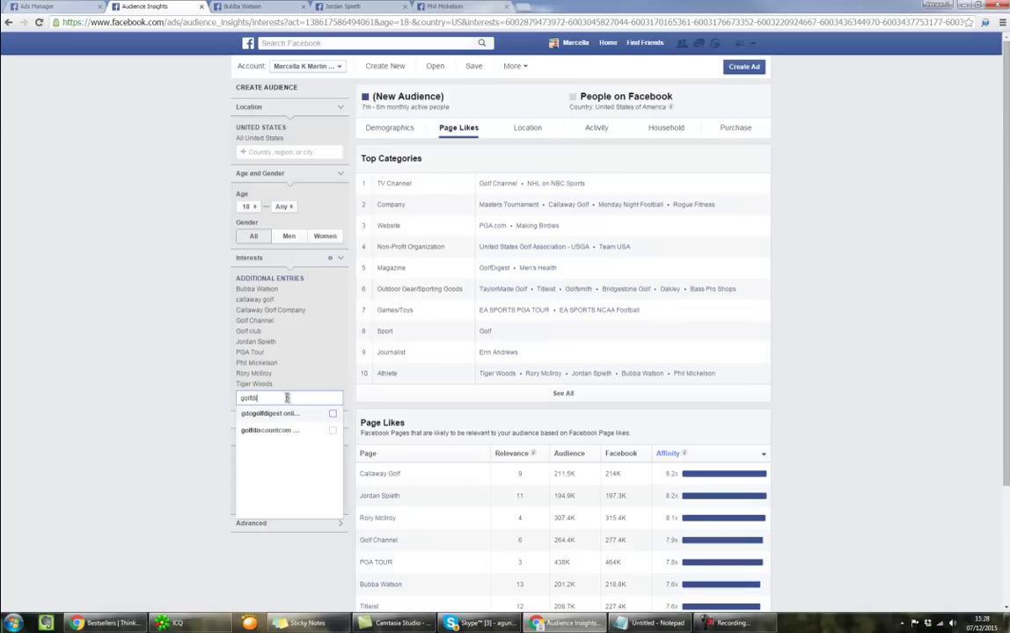
pyautogui.write('g')
pyautogui.click(279, 414)
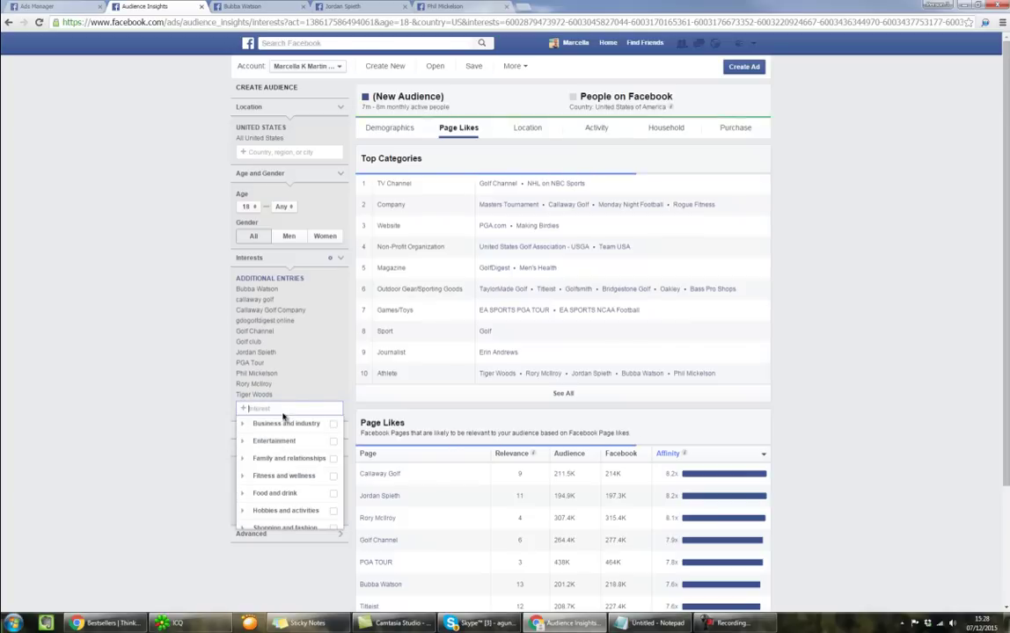
pyautogui.click(76, 430)
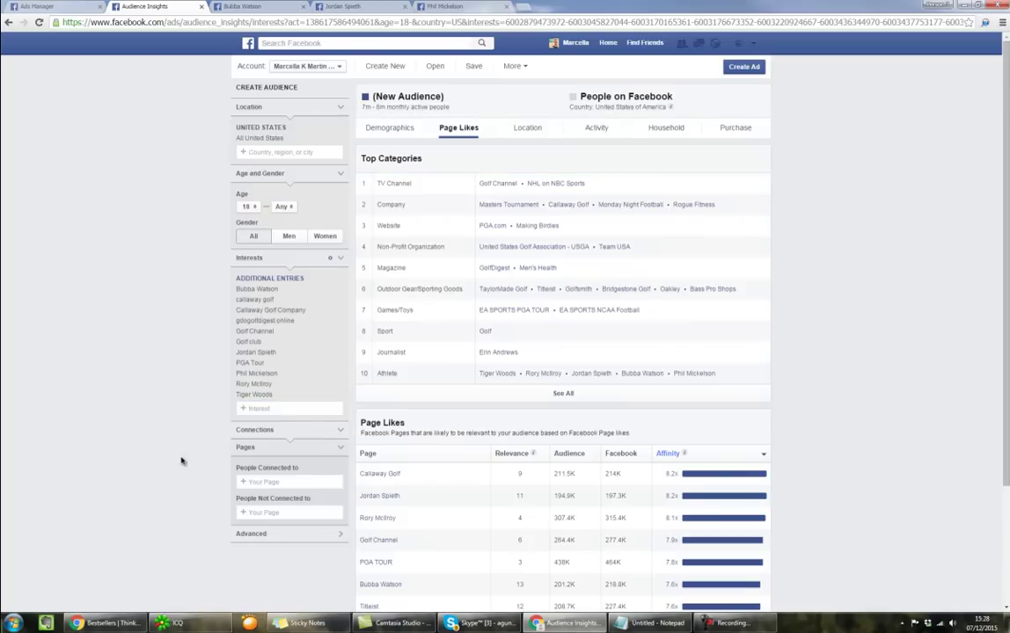
pyautogui.scroll(-2, 181, 462)
pyautogui.scroll(2, 182, 461)
pyautogui.click(292, 409)
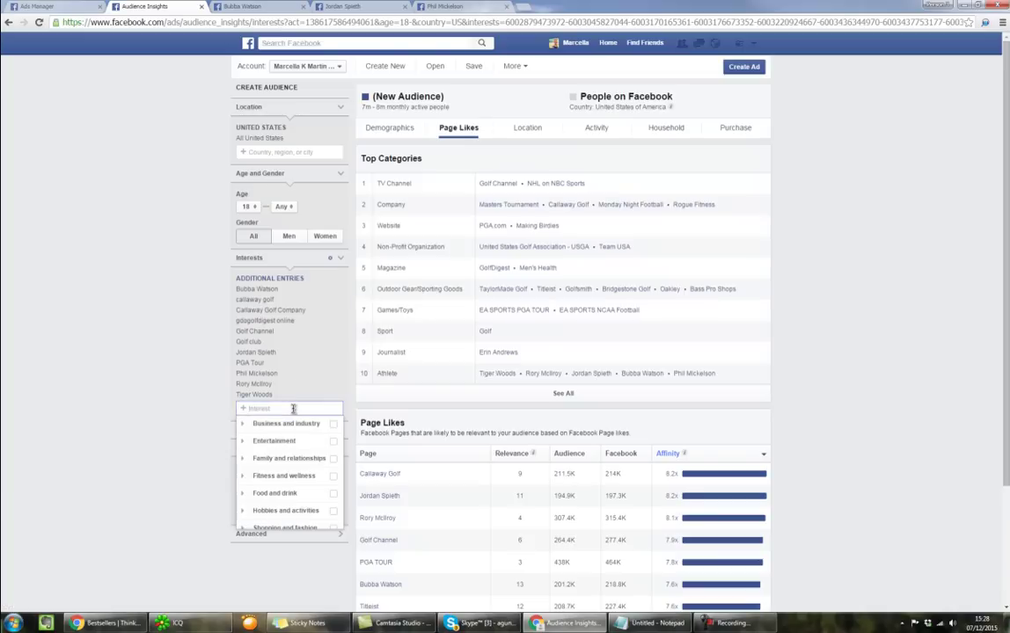
pyautogui.click(183, 392)
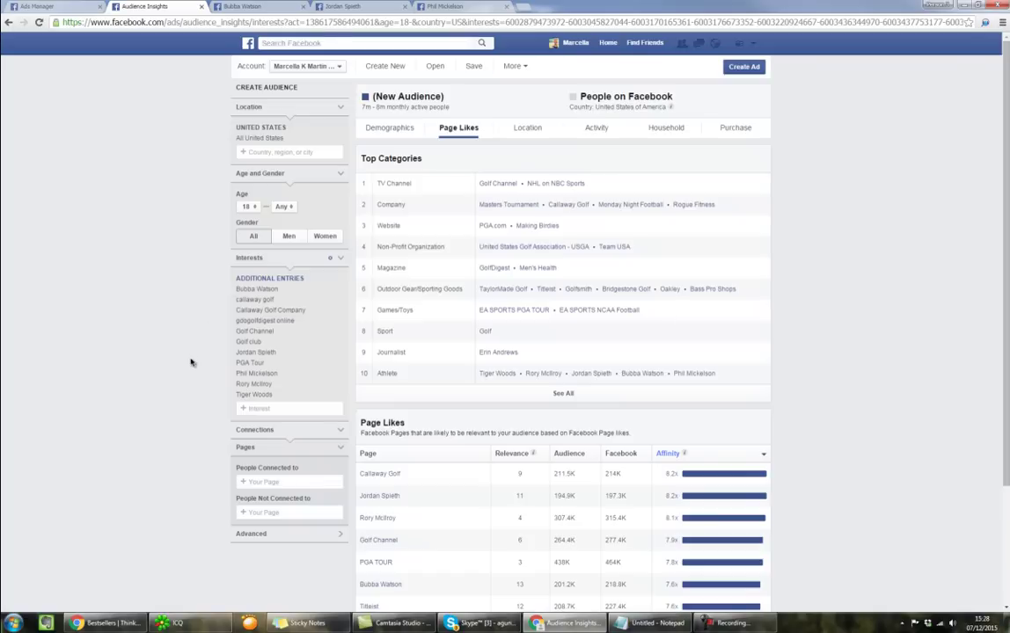
# - Check the audience's age and gender breakdown in the demographics and restrict the audience to men
pyautogui.click(393, 128)
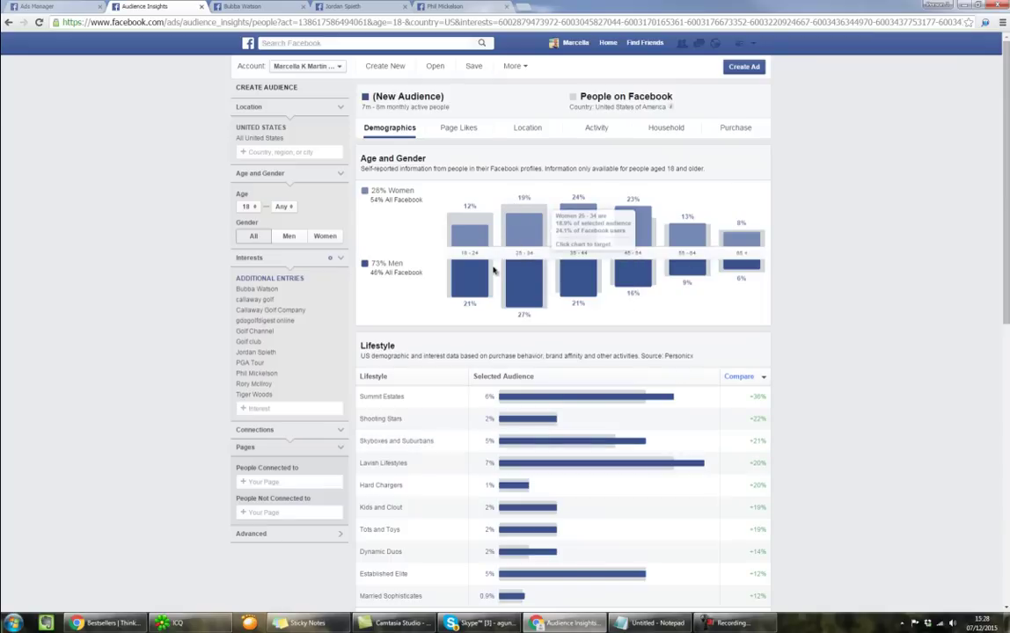
pyautogui.moveTo(495, 270)
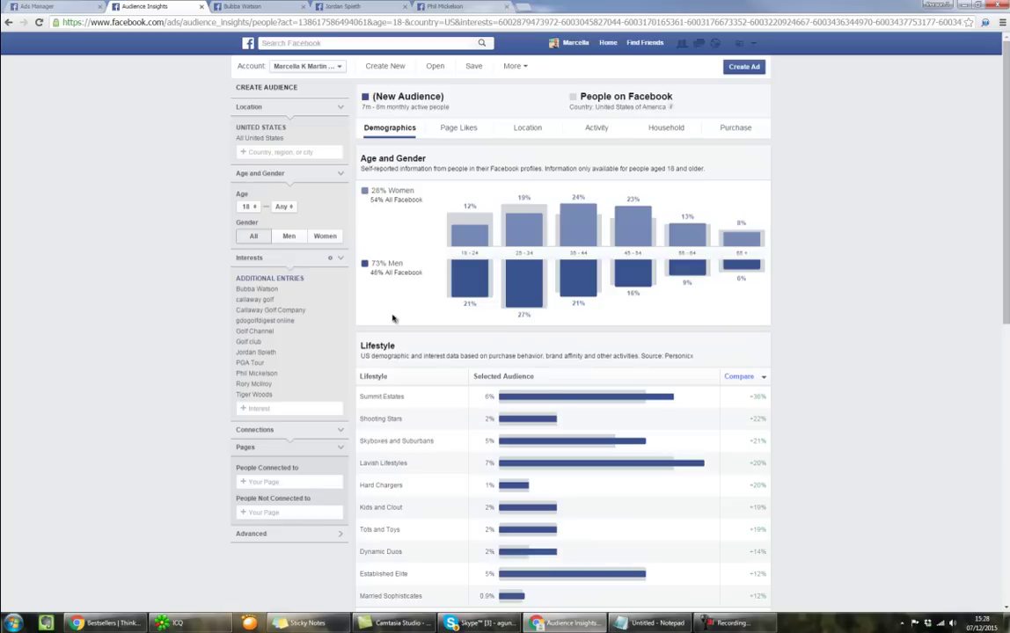
pyautogui.click(289, 240)
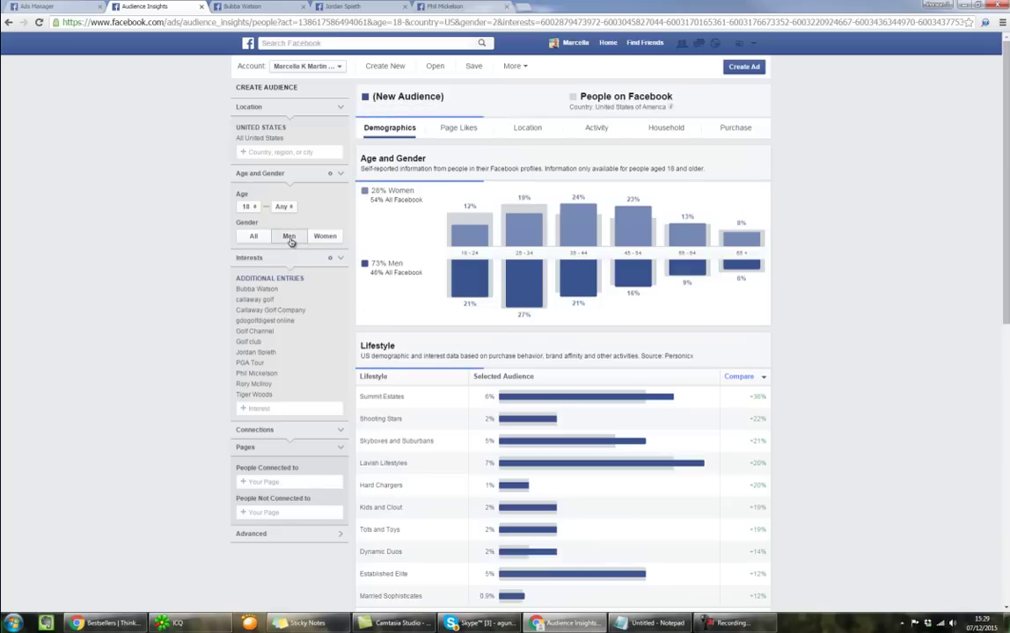
# - Compare the demographics for all genders with men only, keep the audience restricted to men and set the age range to 25–65
pyautogui.click(253, 236)
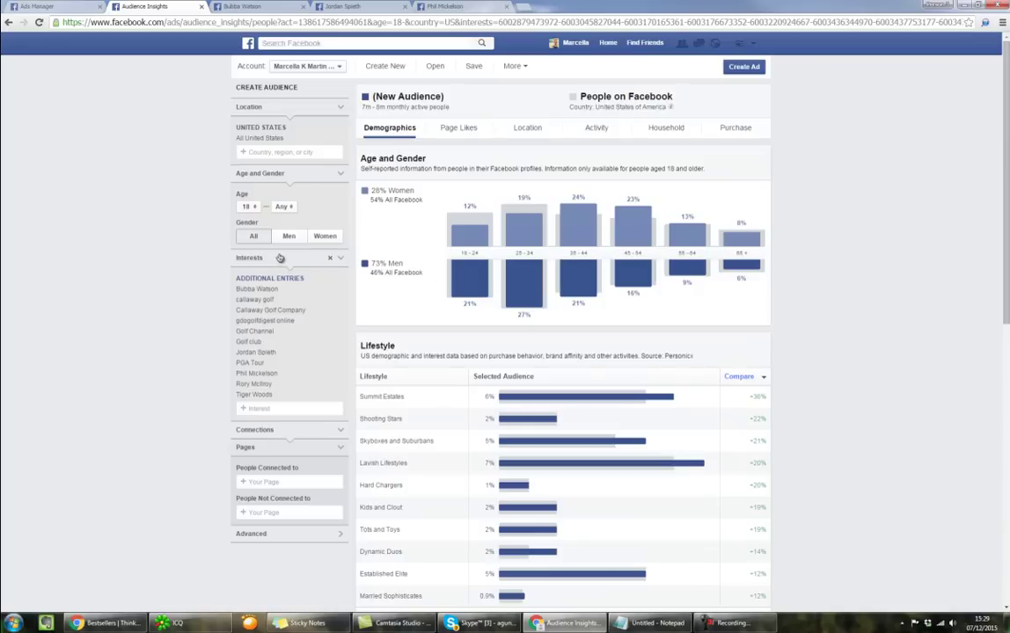
pyautogui.click(286, 240)
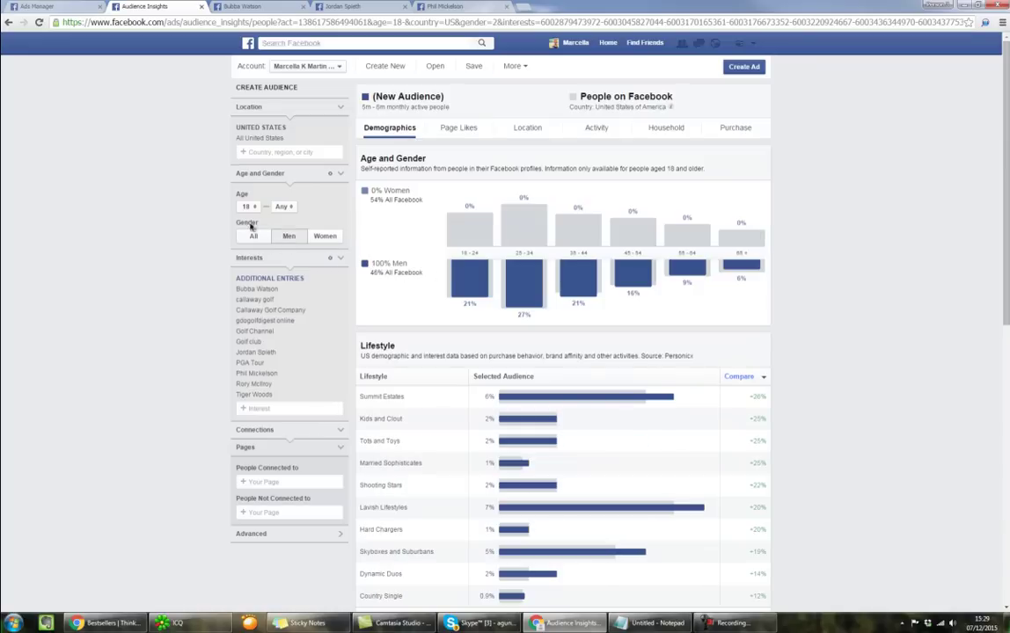
pyautogui.moveTo(422, 286)
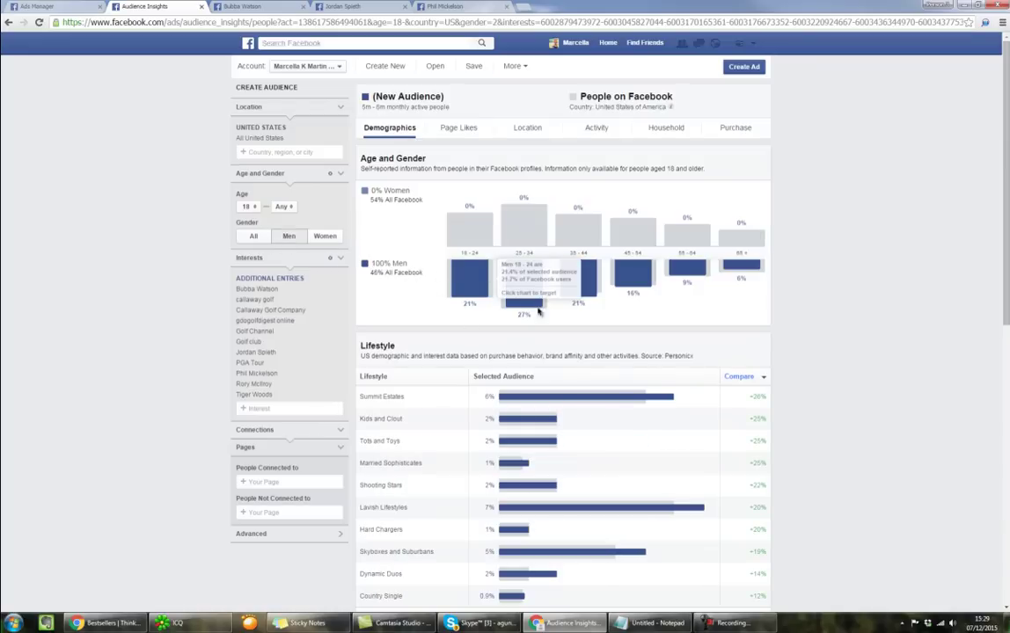
pyautogui.click(248, 206)
pyautogui.click(245, 295)
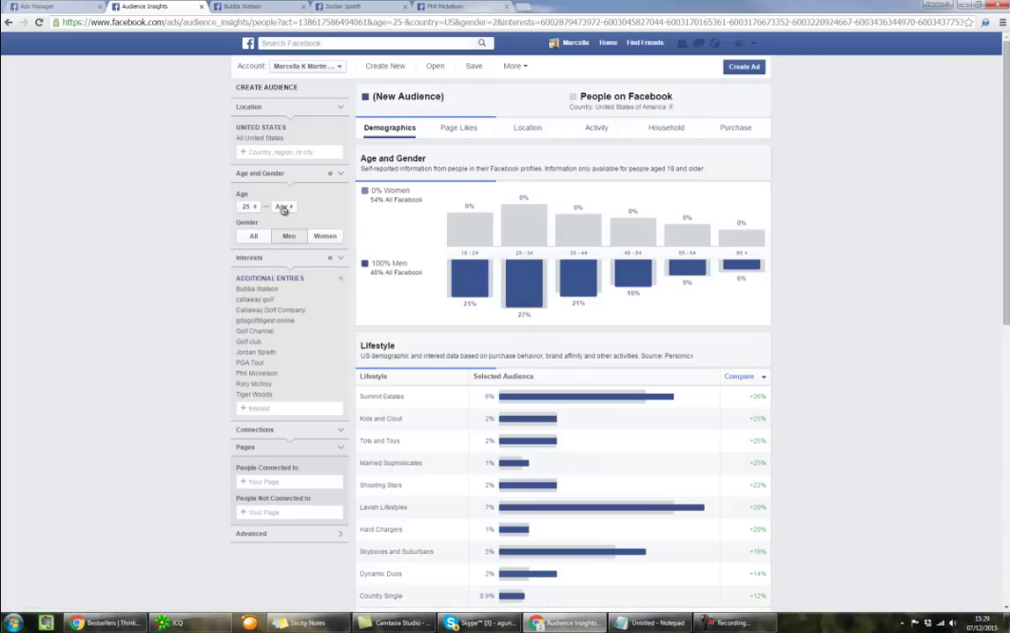
pyautogui.click(278, 206)
pyautogui.scroll(-10, 295, 286)
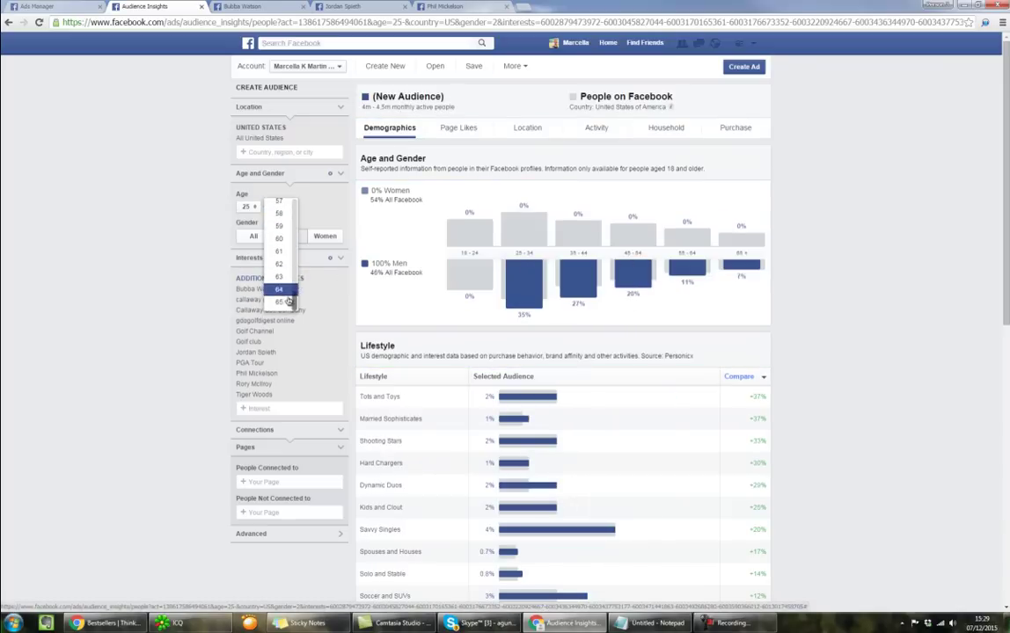
pyautogui.click(282, 299)
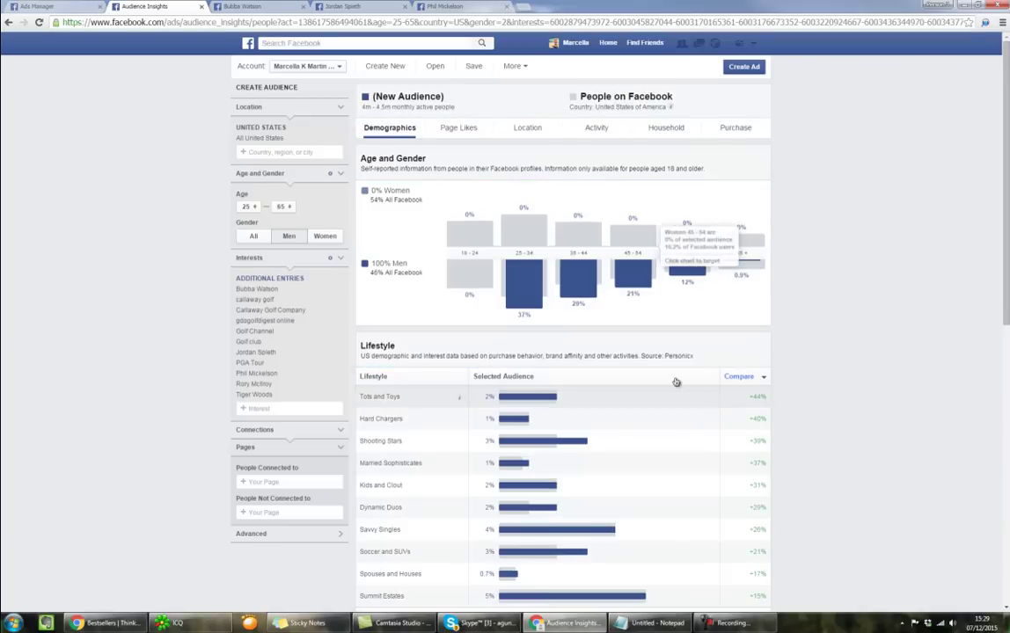
# - Examine the audience's page likes and top categories, with the liked pages sorted by affinity
pyautogui.click(457, 128)
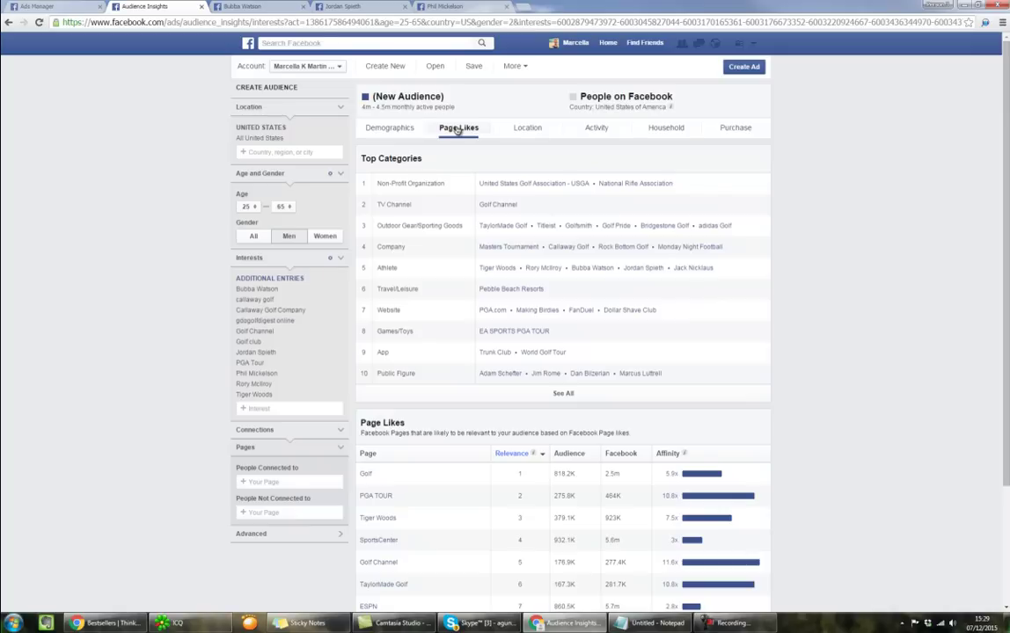
pyautogui.click(706, 455)
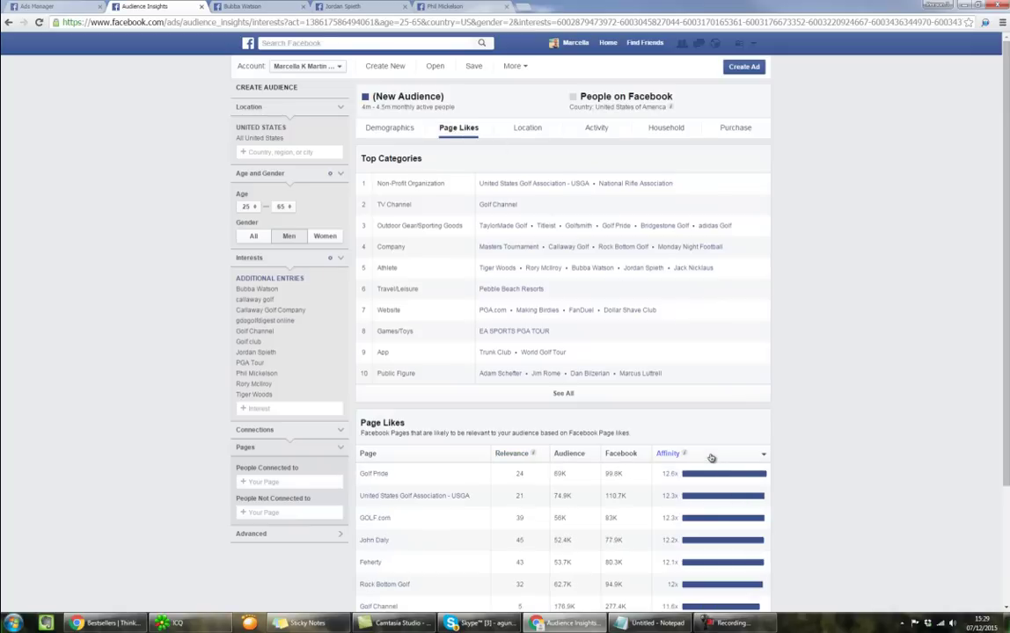
pyautogui.scroll(-3, 839, 427)
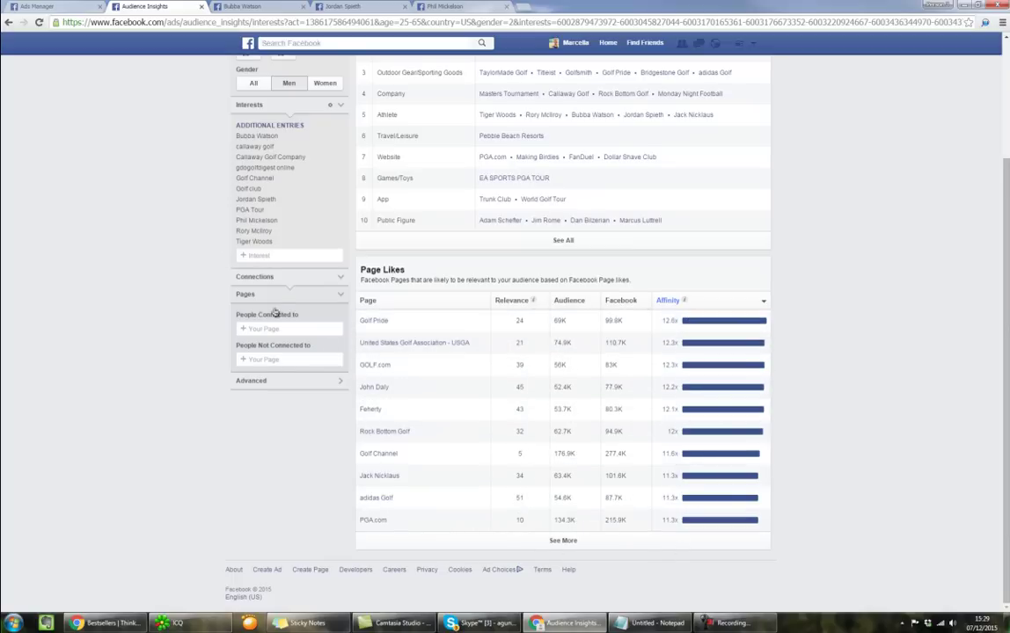
pyautogui.scroll(2, 318, 380)
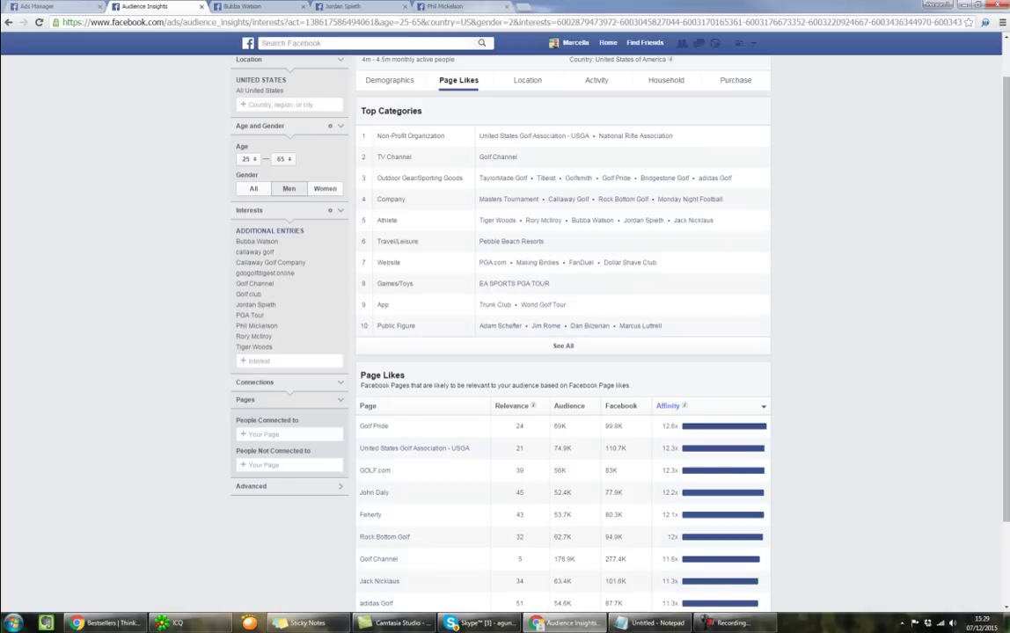
# - Copy the audience's full list of interests and paste it into Notepad below the line "Broad keyword yang cakupannya luas"
pyautogui.moveTo(35, 229); pyautogui.dragTo(789, 135)
pyautogui.click(277, 352)
pyautogui.moveTo(277, 352); pyautogui.dragTo(230, 290)
pyautogui.click(198, 281)
pyautogui.moveTo(236, 246); pyautogui.dragTo(280, 347)
pyautogui.rightClick(264, 333)
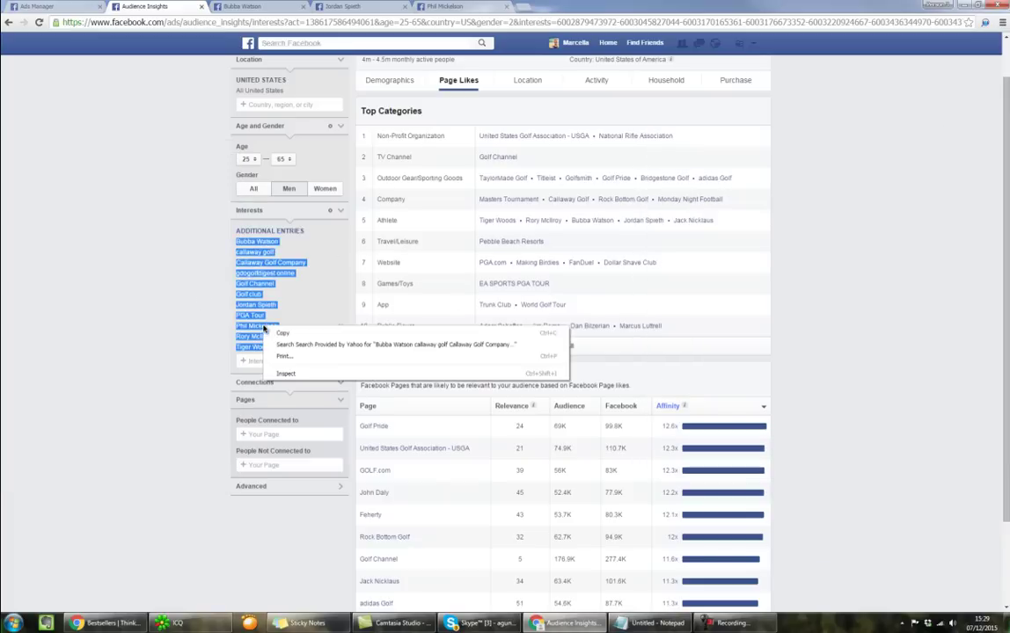
pyautogui.click(283, 334)
pyautogui.click(657, 626)
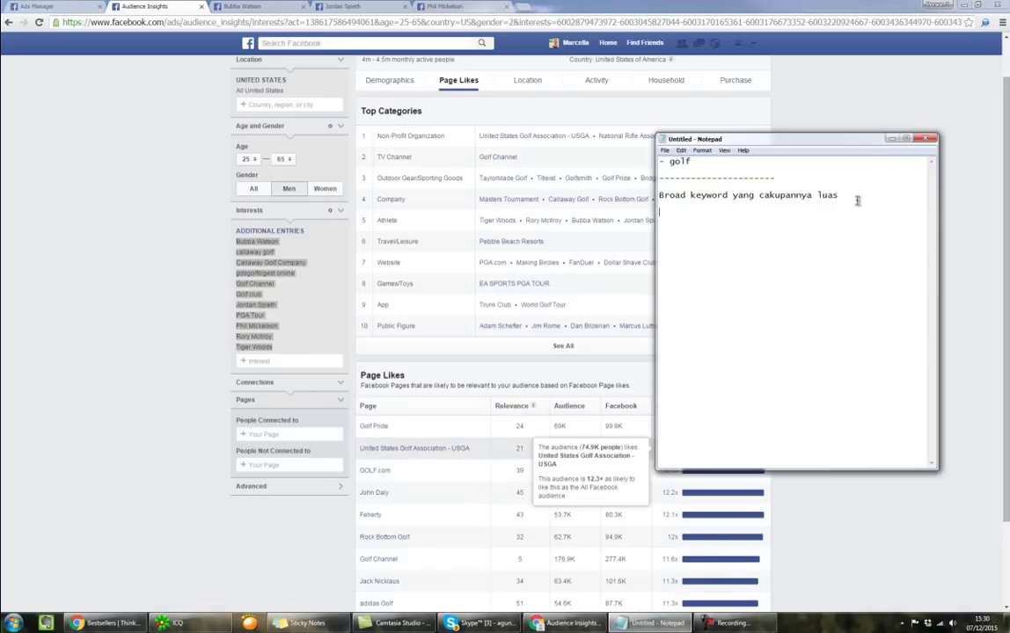
pyautogui.hotkey('ctrl', 'v')
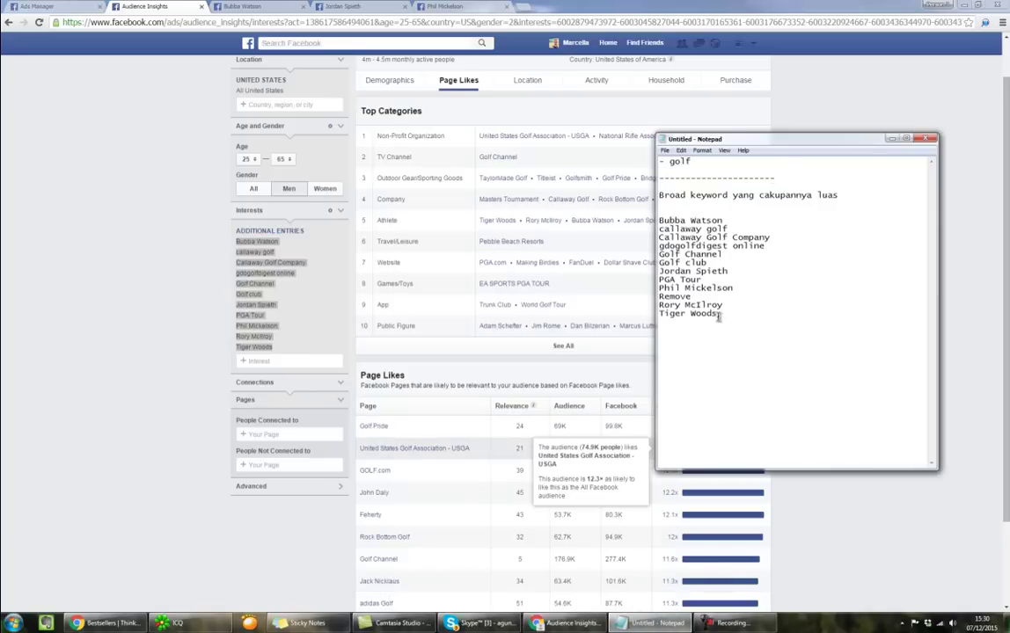
# - Delete the stray "Remove" line between Phil Mickelson and Rory McIlroy in the pasted list
pyautogui.moveTo(659, 313)
pyautogui.mouseDown()
pyautogui.moveTo(718, 314)
pyautogui.moveTo(656, 296)
pyautogui.mouseUp()
pyautogui.press('Delete')
pyautogui.press('BackSpace')
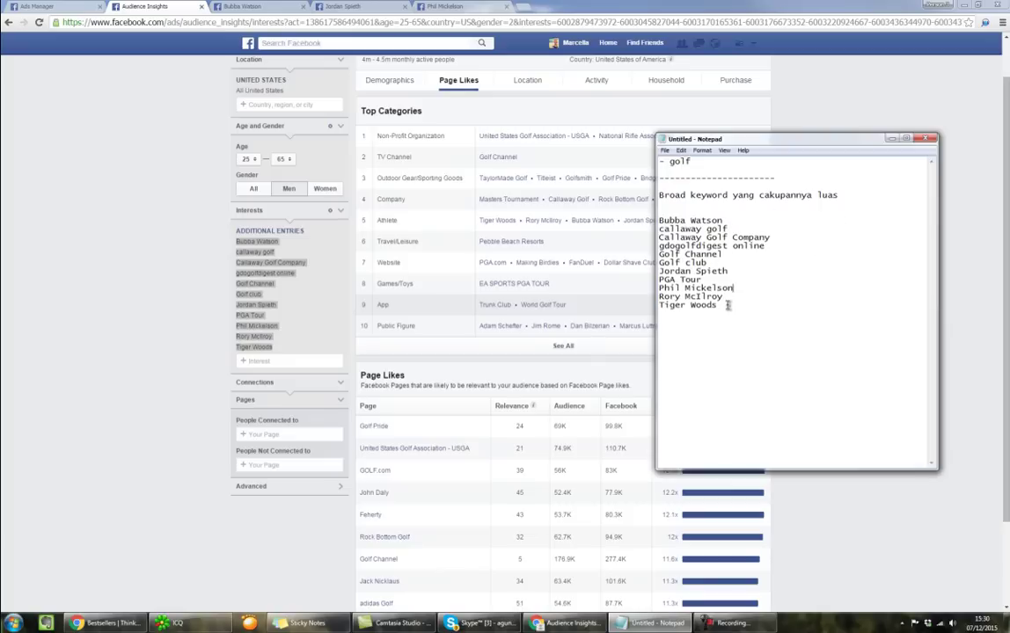
# - Return to Audience Insights and remove Tiger Woods from the audience's interests, keeping the page likes sorted by affinity
pyautogui.moveTo(728, 305); pyautogui.dragTo(658, 305)
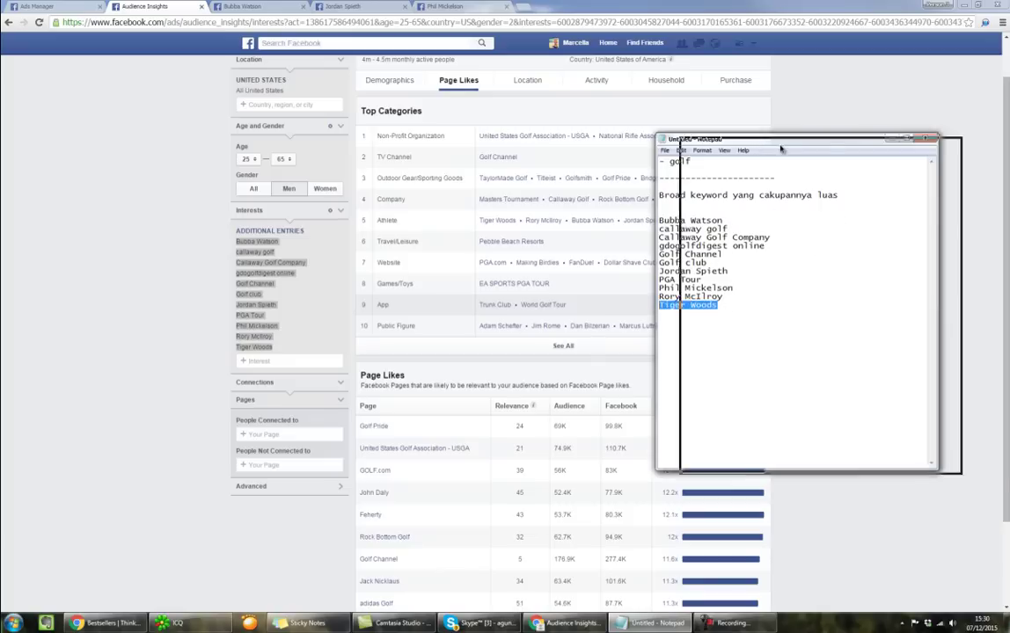
pyautogui.click(651, 306)
pyautogui.click(734, 330)
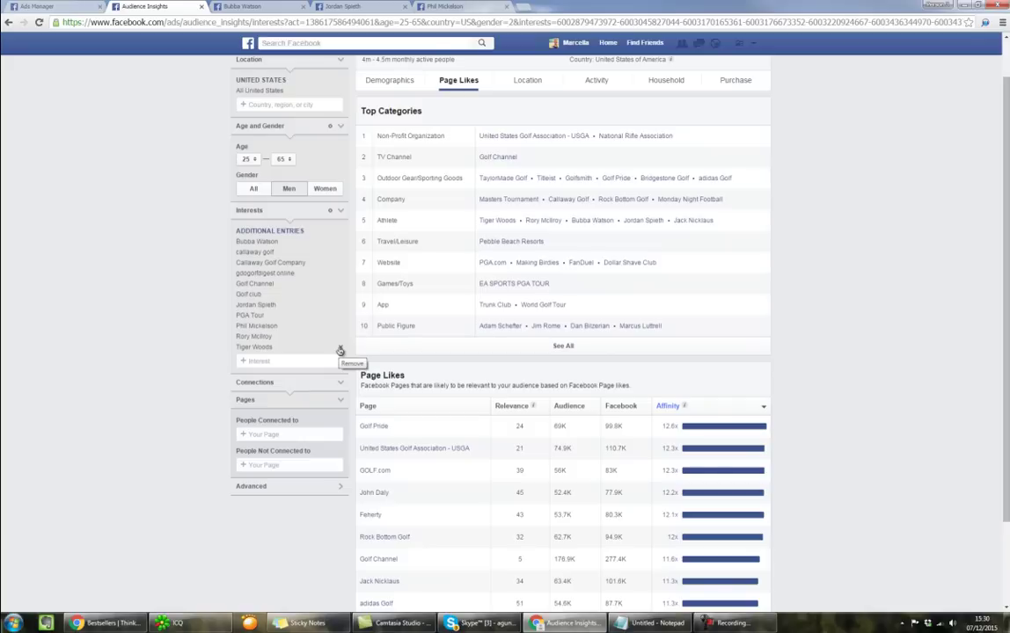
pyautogui.click(341, 351)
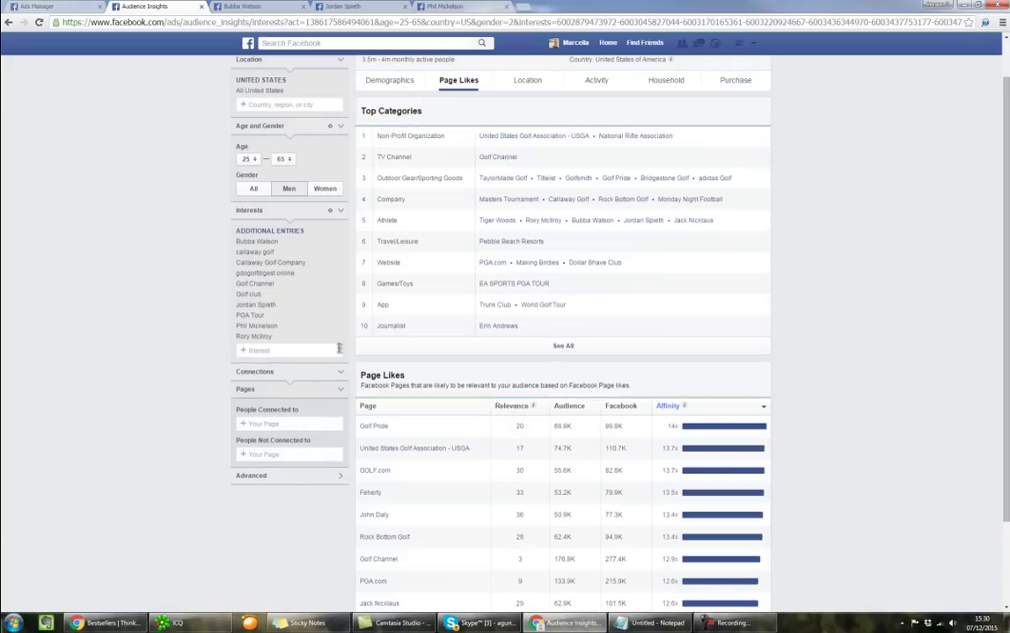
pyautogui.click(705, 406)
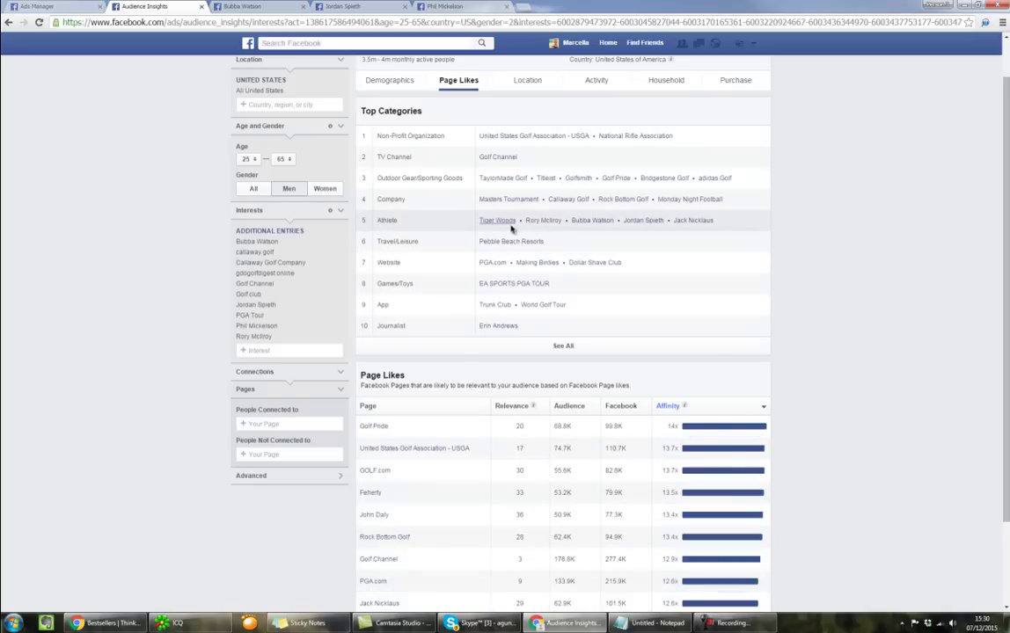
# - Open the Jack Nicklaus page in a new tab and close the Bubba Watson, Jordan Spieth and Phil Mickelson pages
pyautogui.rightClick(694, 221)
pyautogui.click(716, 230)
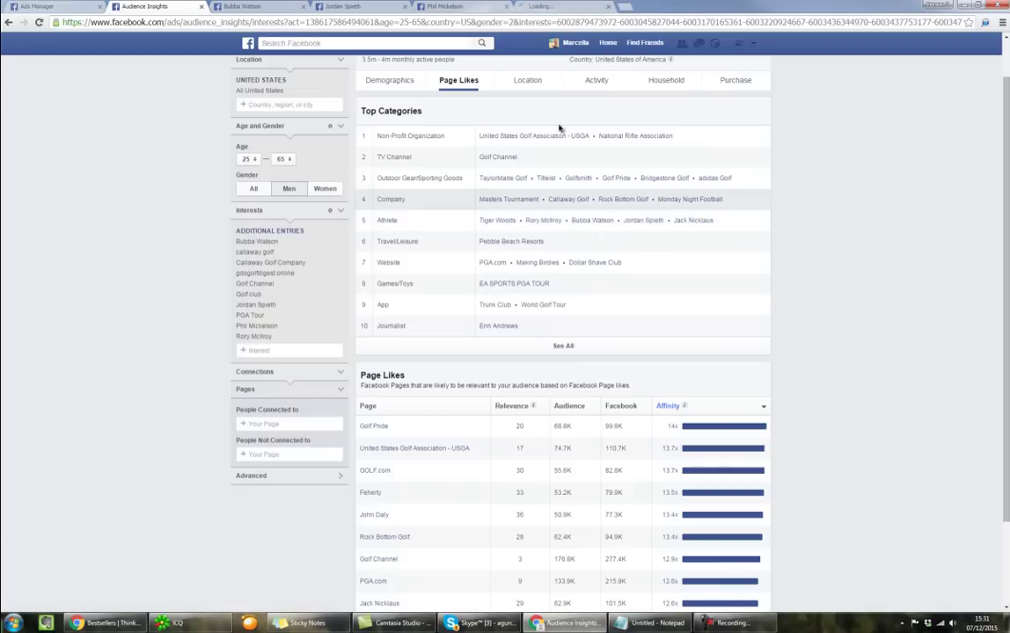
pyautogui.click(304, 7)
pyautogui.click(304, 7)
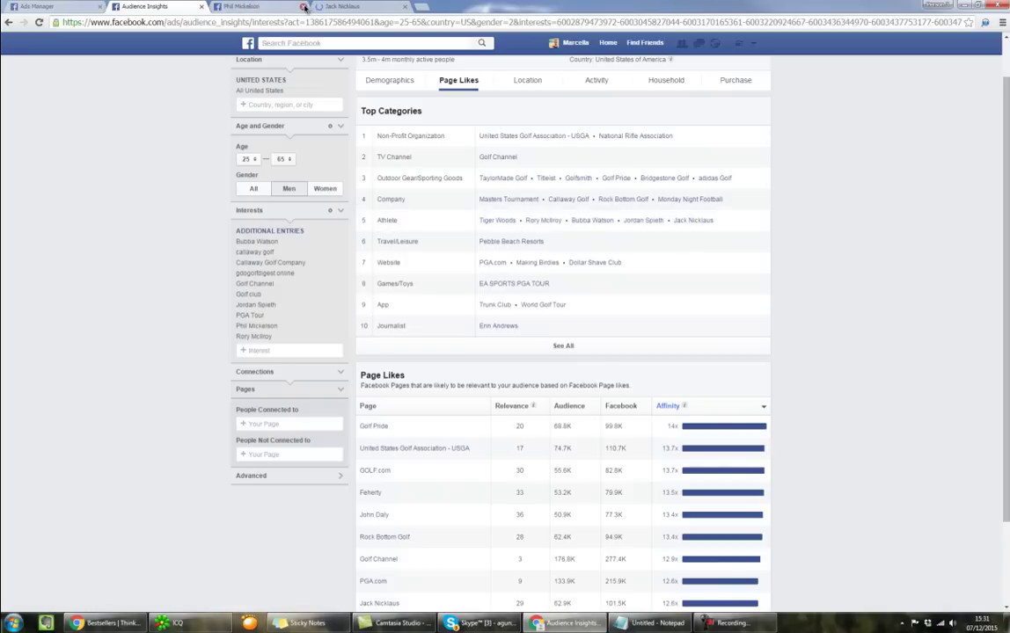
pyautogui.click(304, 7)
# - Look over the Jack Nicklaus Facebook page to check its relevance to golf
pyautogui.click(253, 8)
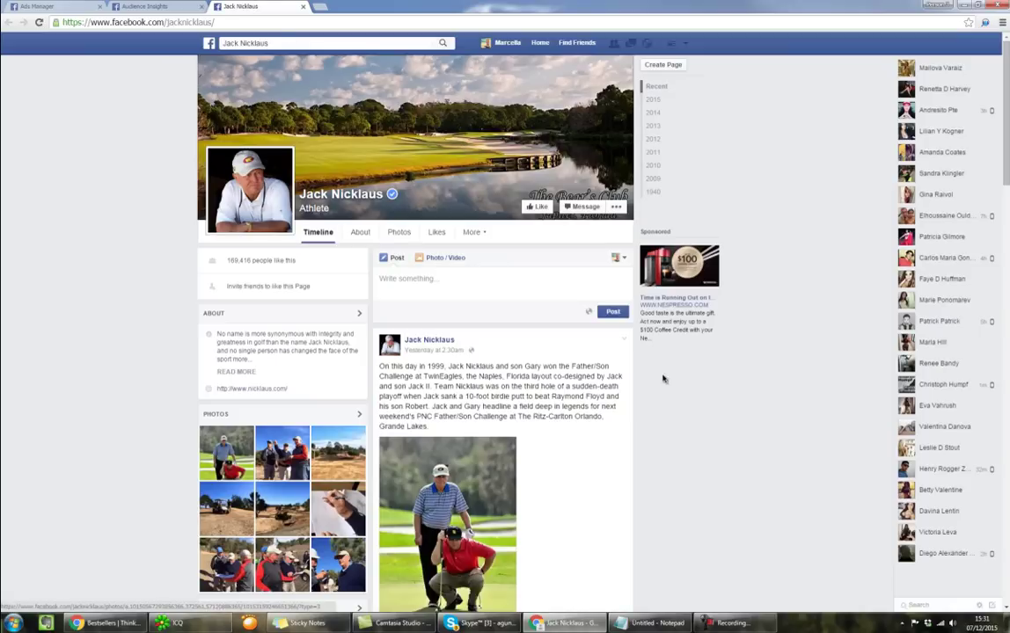
pyautogui.scroll(-2, 694, 417)
pyautogui.scroll(2, 691, 415)
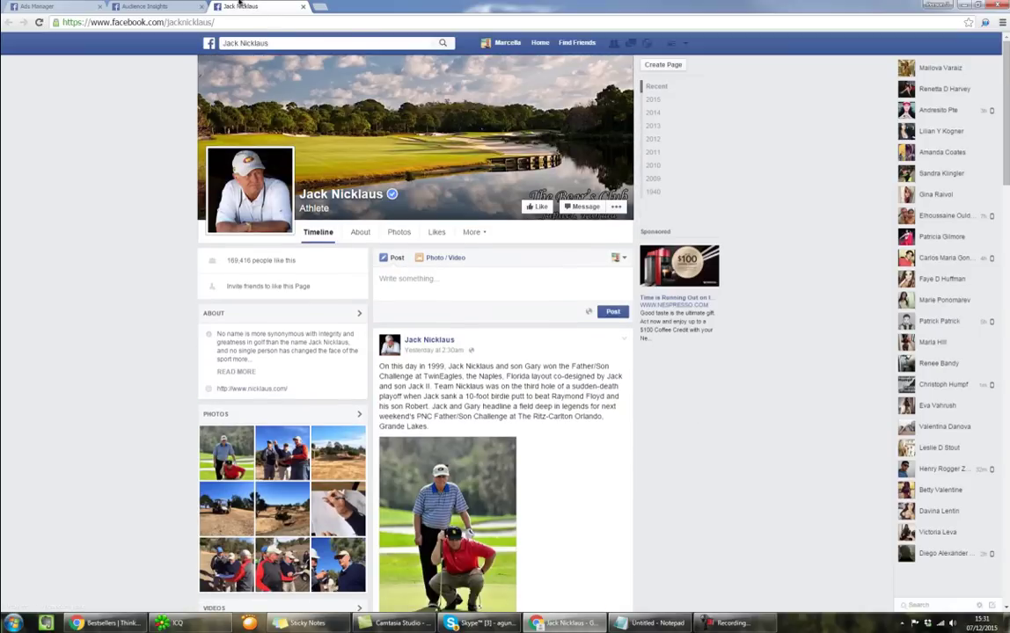
pyautogui.click(147, 6)
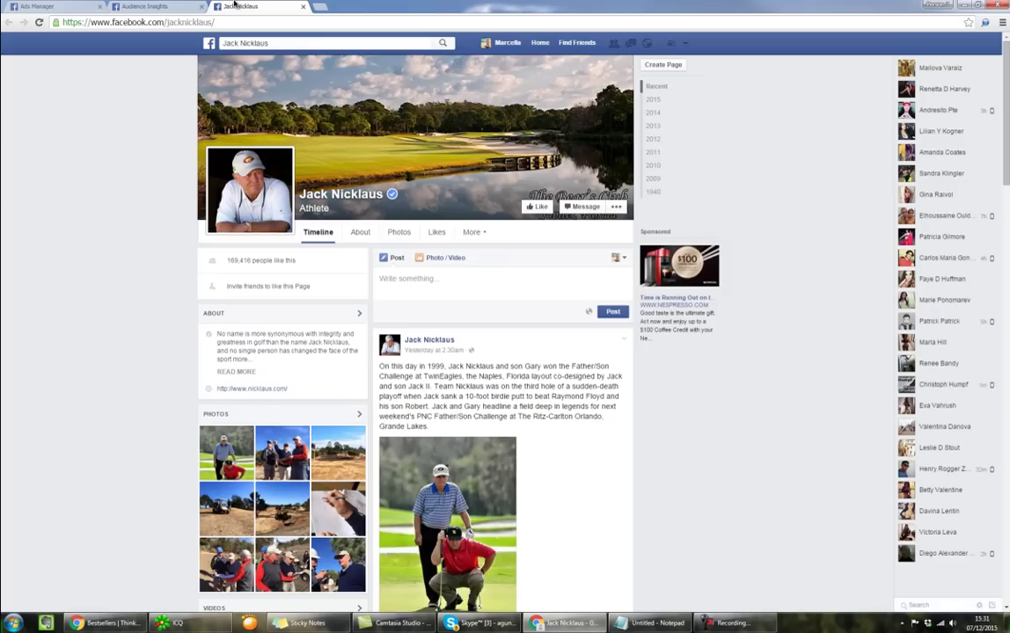
pyautogui.click(213, 6)
# - Return to Audience Insights, search the interests for jack ni and add Jack Nicklaus to the audience
pyautogui.click(164, 7)
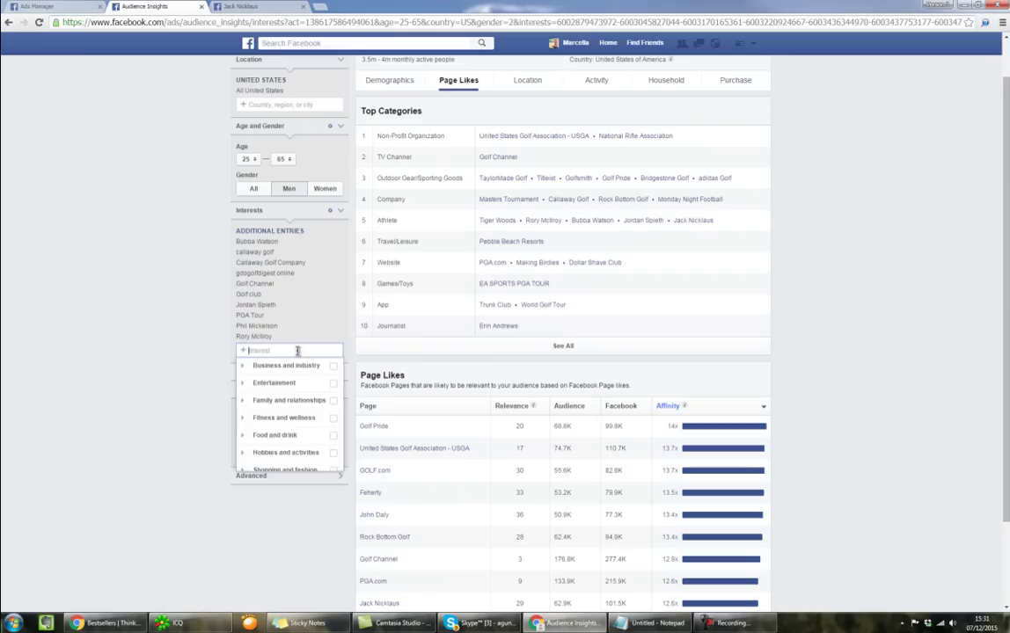
pyautogui.write('jack ni')
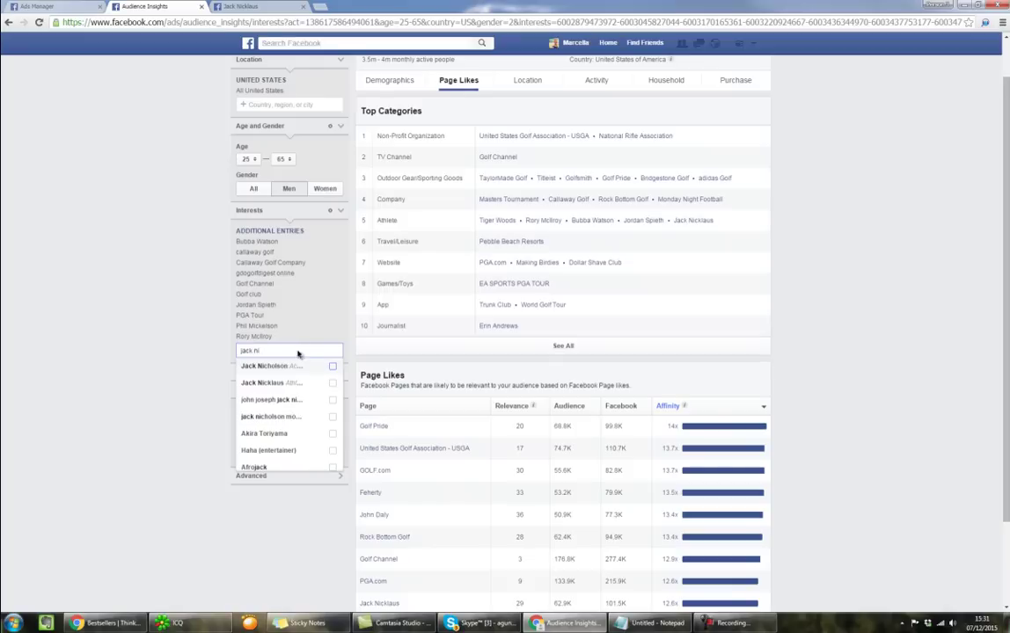
pyautogui.click(290, 384)
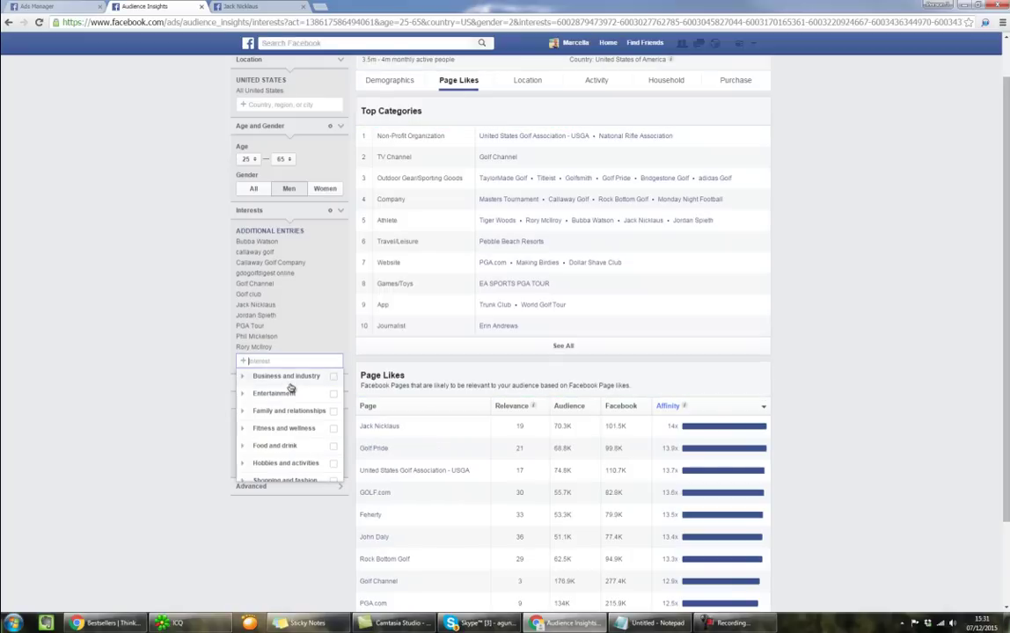
pyautogui.click(762, 291)
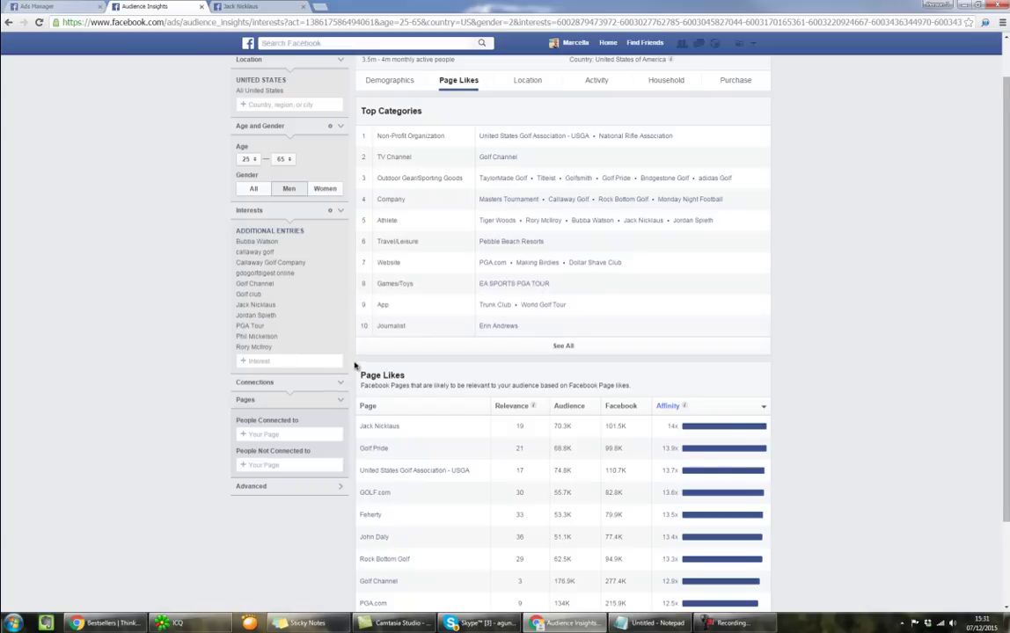
pyautogui.scroll(1, 355, 366)
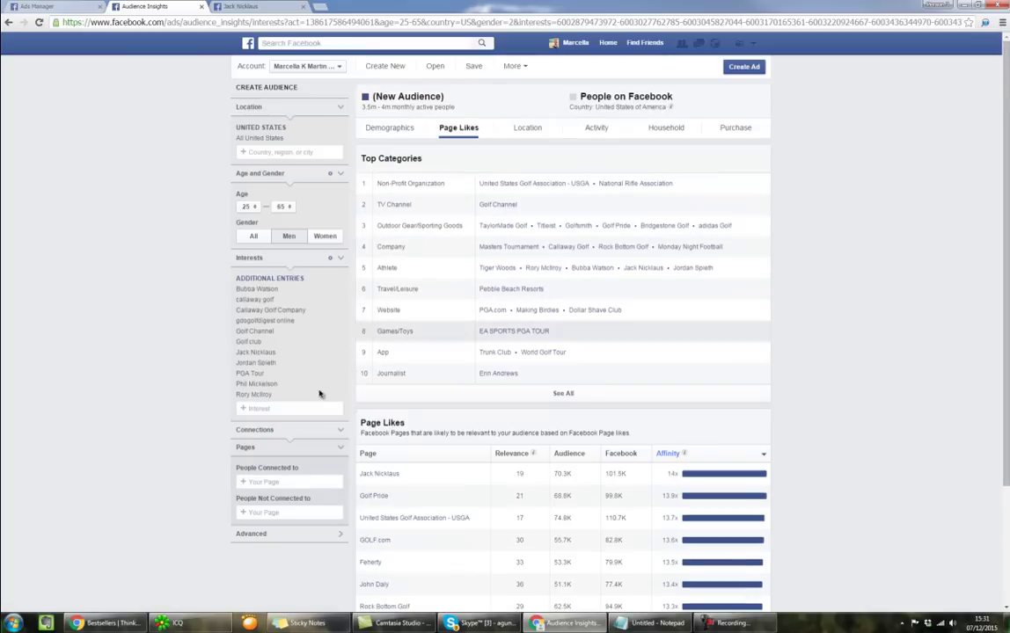
# - Search the interests for taylor made golf and clear the search without adding anything
pyautogui.click(310, 408)
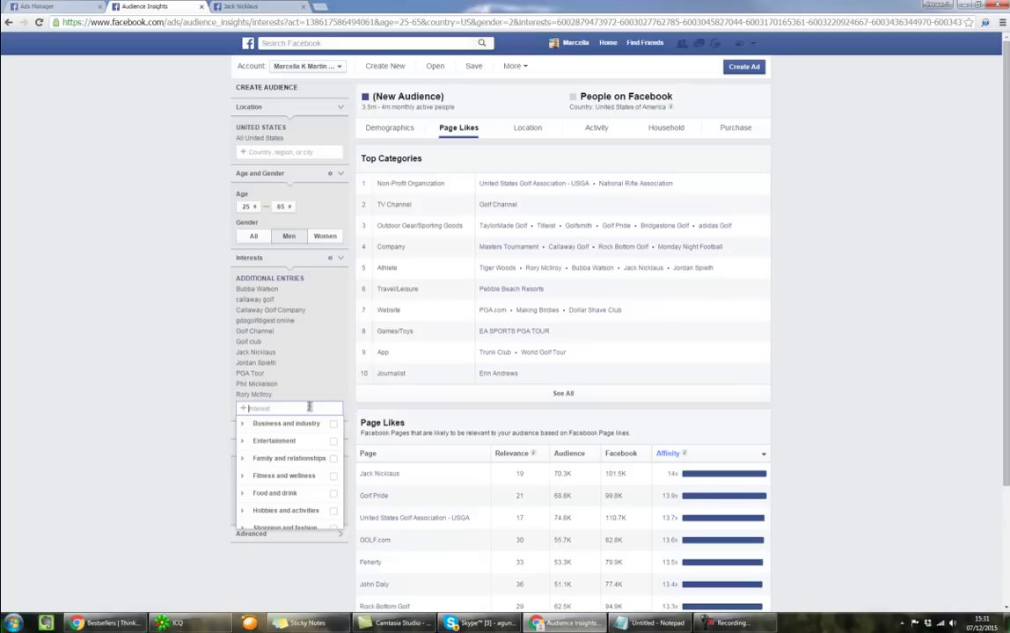
pyautogui.write('taylor')
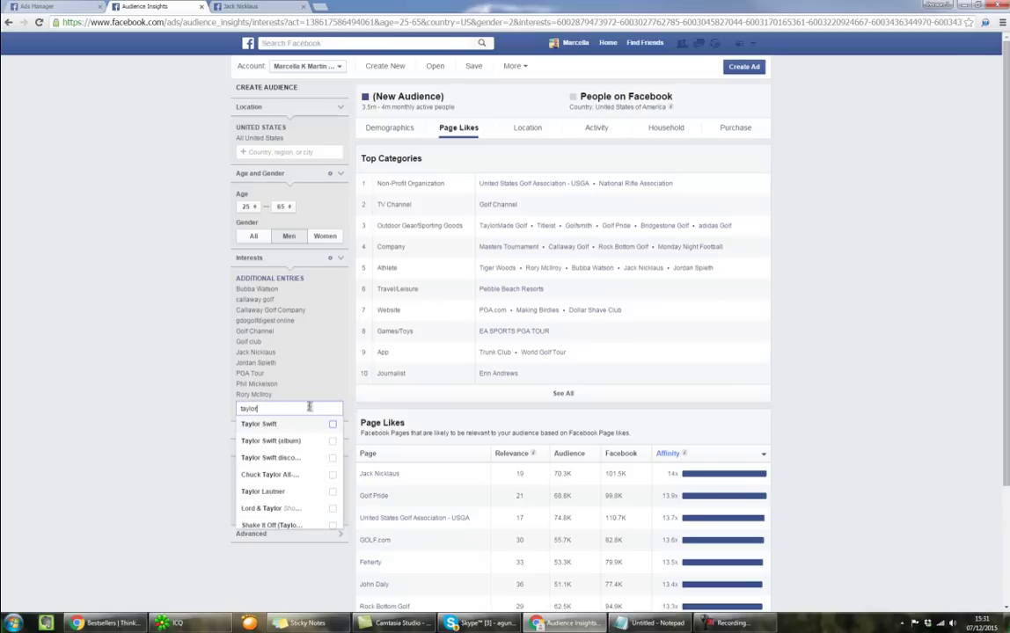
pyautogui.write(' made ')
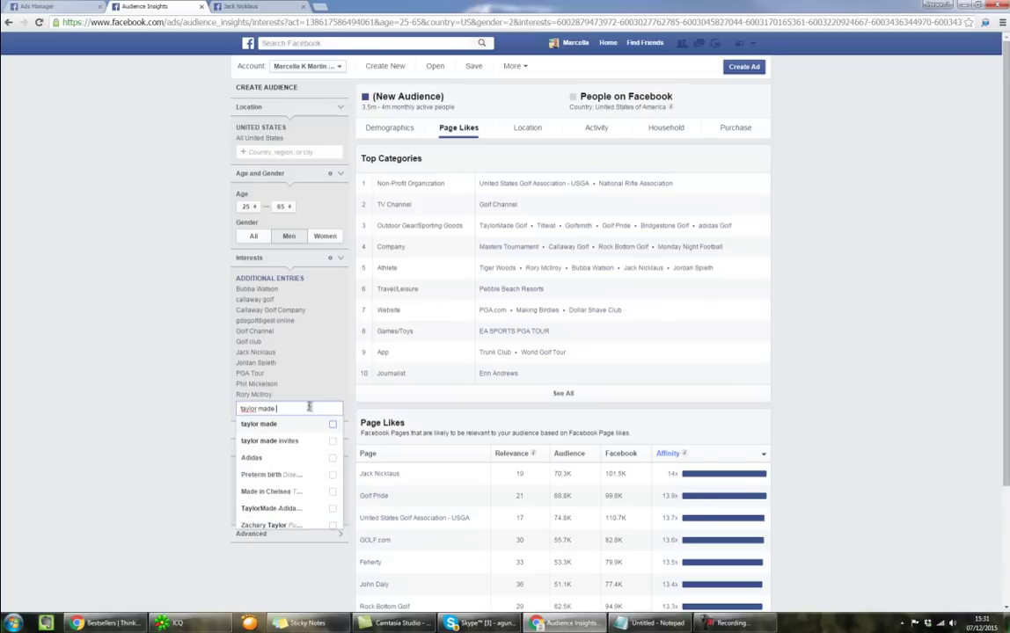
pyautogui.write('golf')
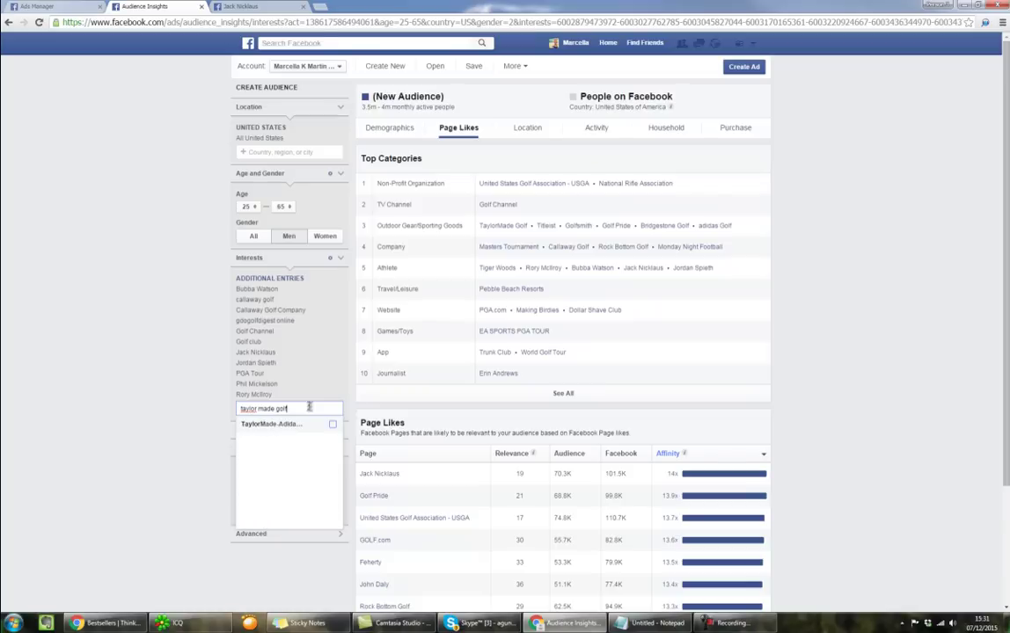
pyautogui.press('BackSpace')
pyautogui.press('BackSpace')
pyautogui.press('BackSpace')
pyautogui.press('BackSpace')
pyautogui.press('BackSpace')
pyautogui.press('BackSpace')
pyautogui.press('BackSpace')
pyautogui.press('BackSpace')
pyautogui.press('BackSpace')
pyautogui.press('BackSpace')
pyautogui.press('BackSpace')
pyautogui.press('BackSpace')
pyautogui.press('BackSpace')
pyautogui.press('BackSpace')
pyautogui.press('BackSpace')
pyautogui.press('BackSpace')
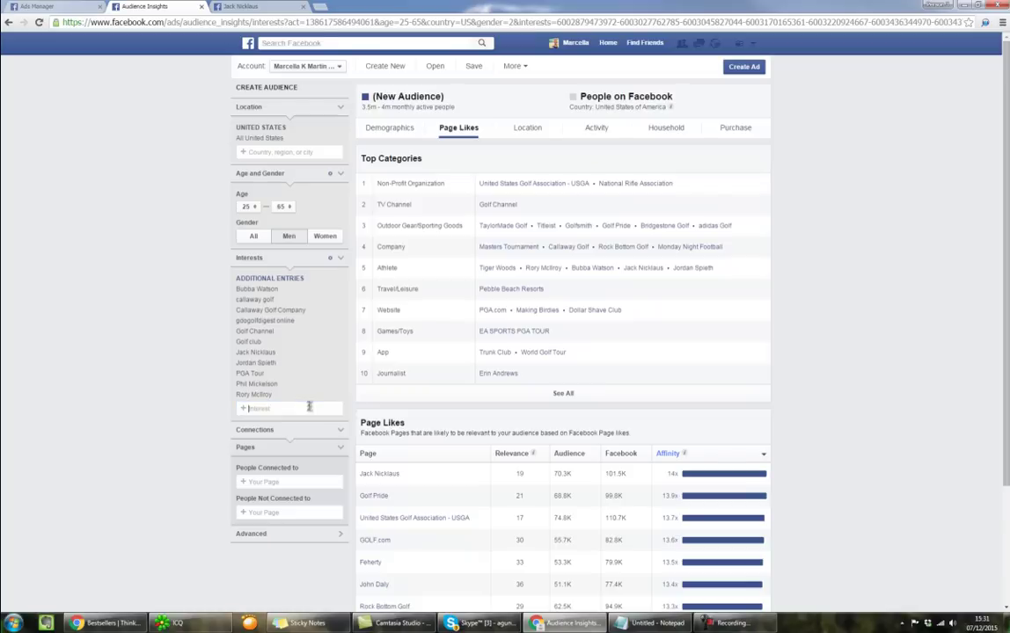
# - Search the interests for golfsmith and add both the Golfsmith and golfsmith entries to the audience
pyautogui.write('golfsmith')
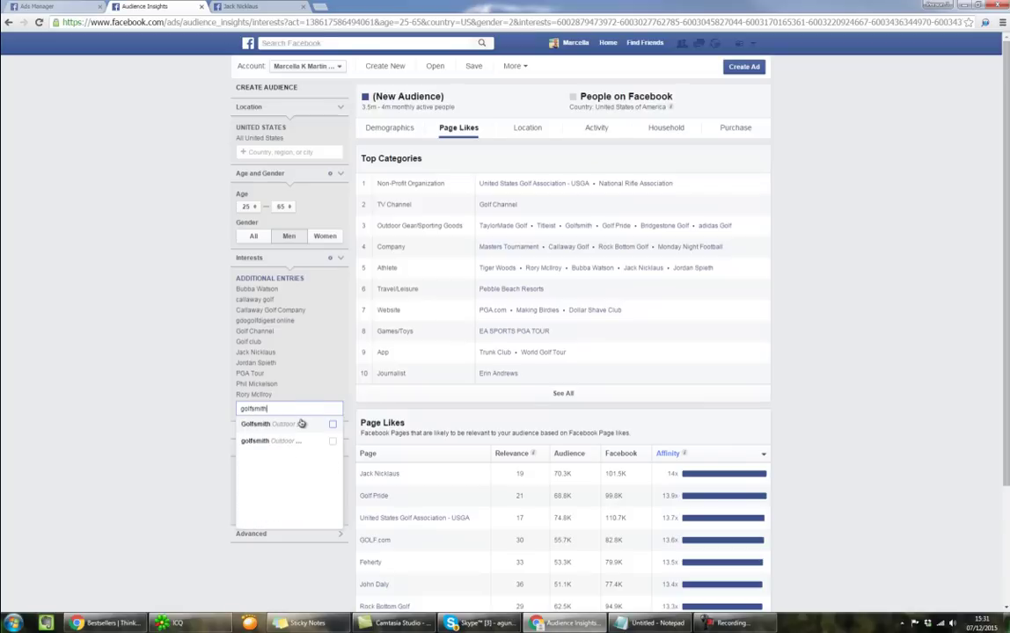
pyautogui.click(333, 424)
pyautogui.write('go')
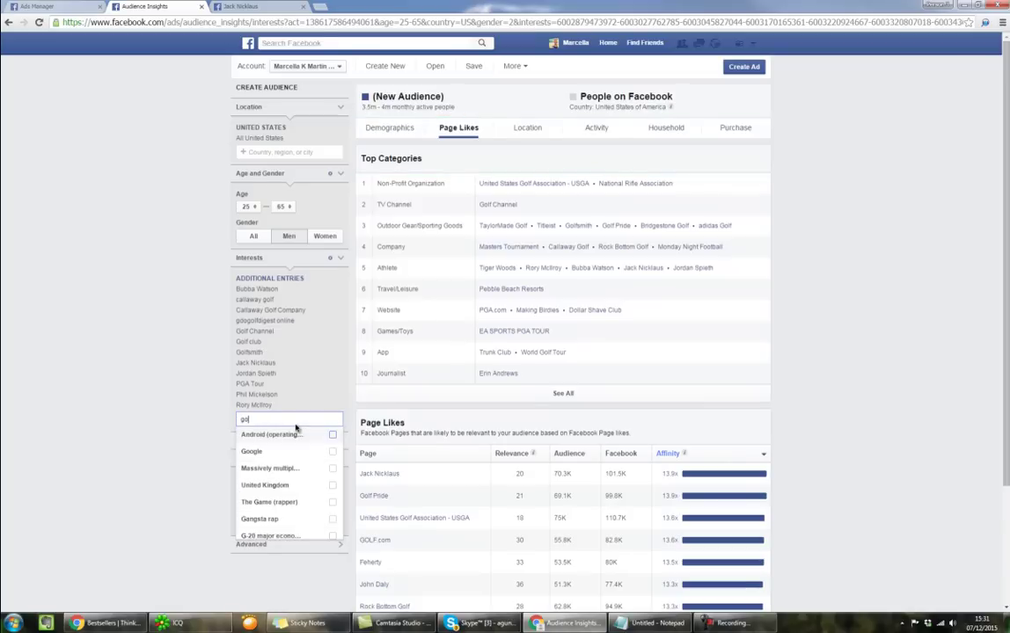
pyautogui.write('lfsmith')
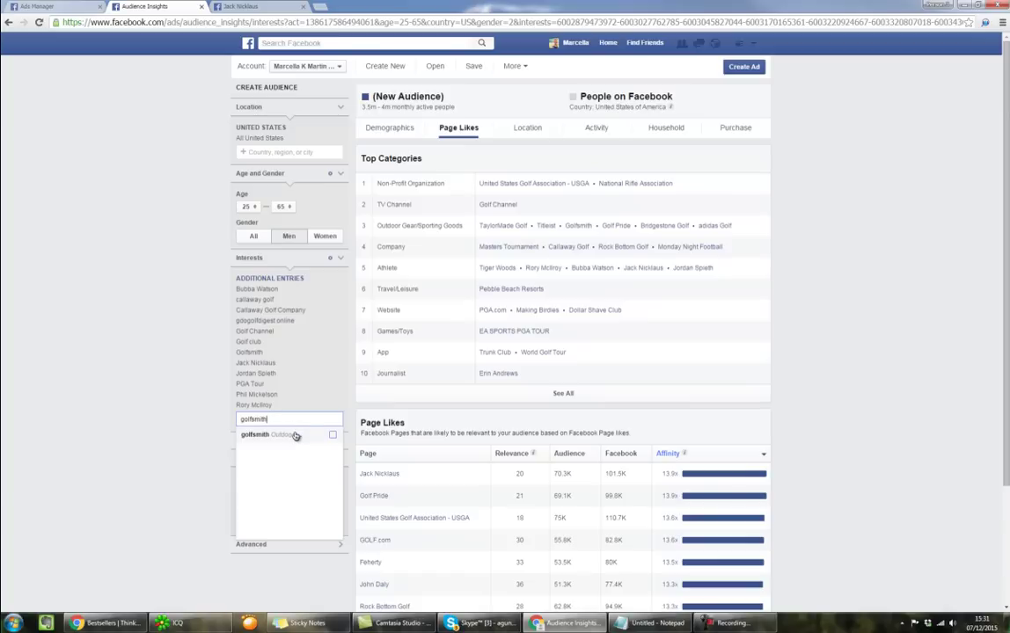
pyautogui.click(296, 434)
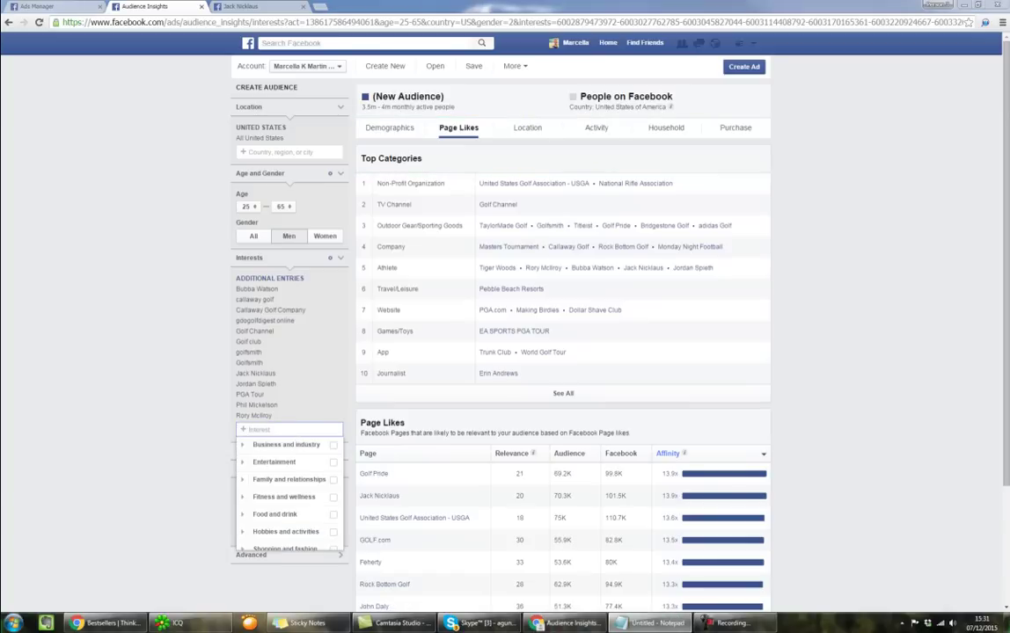
# - Switch to Notepad, add a dashed separator line below the recorded keyword list, and return to Audience Insights
pyautogui.hotkey('alt', 'Tab')
pyautogui.click(739, 296)
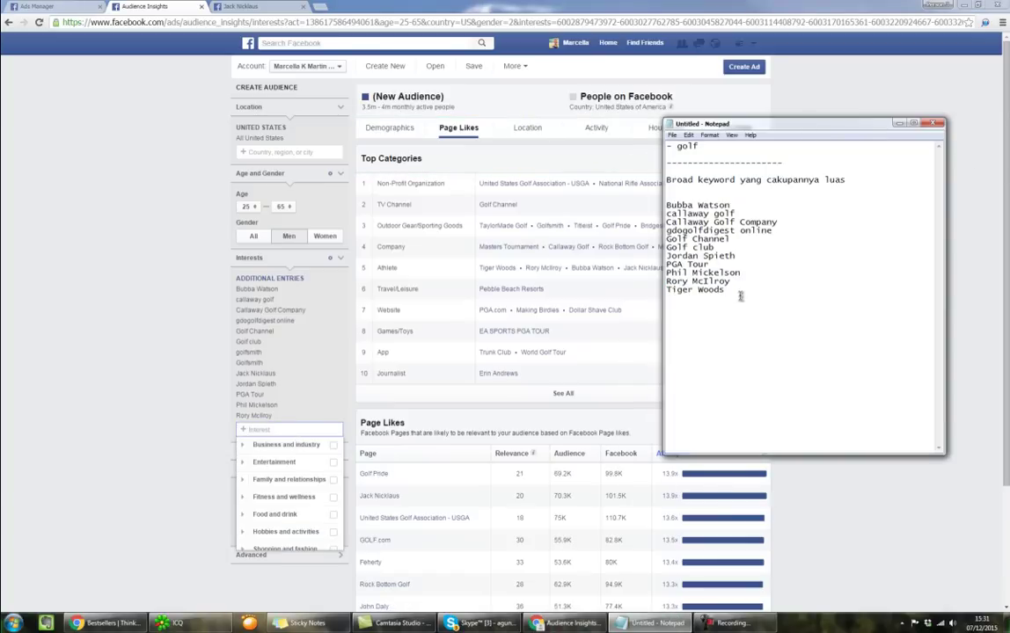
pyautogui.write('------------------------')
pyautogui.moveTo(707, 123)
pyautogui.mouseDown()
pyautogui.moveTo(758, 129)
pyautogui.moveTo(707, 123)
pyautogui.mouseUp()
pyautogui.click(624, 322)
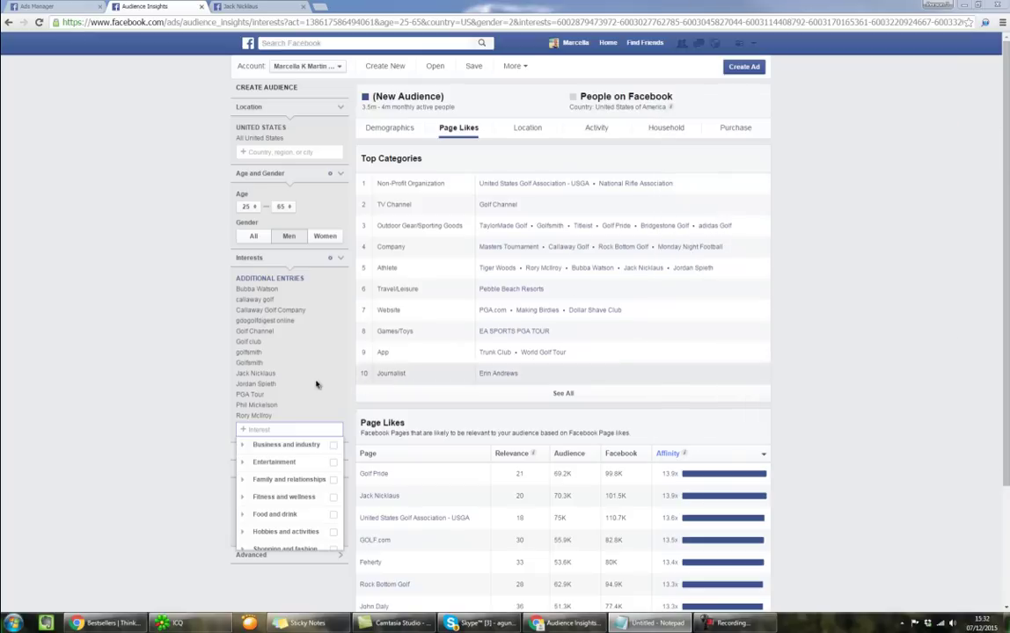
# - Open the Golfsmith page from the Outdoor Gear/Sporting Goods category in a new tab, look over its posts for golf relevance, and close it
pyautogui.rightClick(560, 226)
pyautogui.click(570, 233)
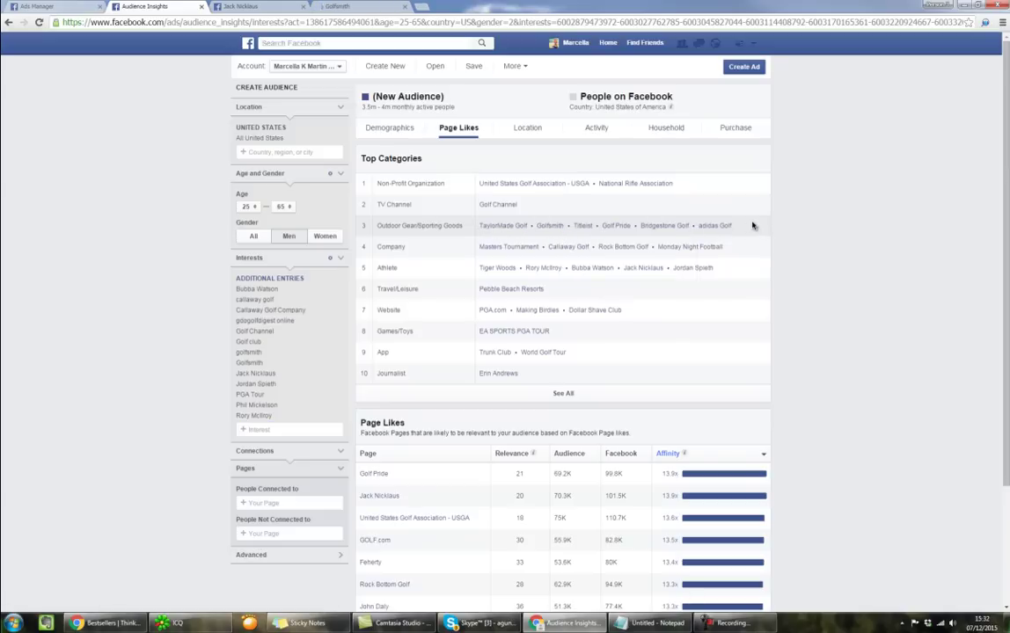
pyautogui.click(347, 7)
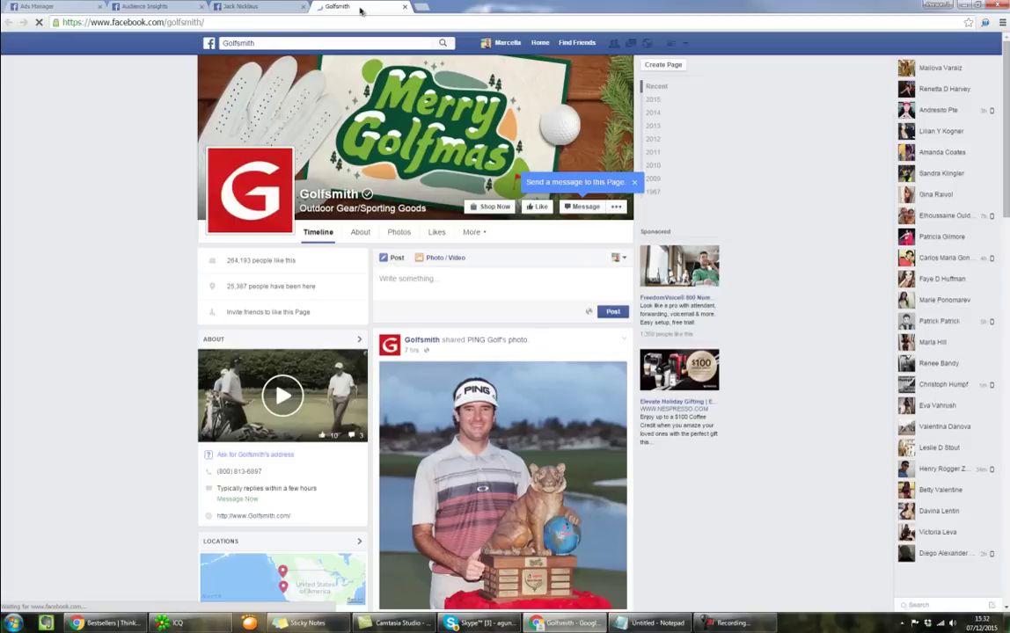
pyautogui.scroll(-5, 518, 484)
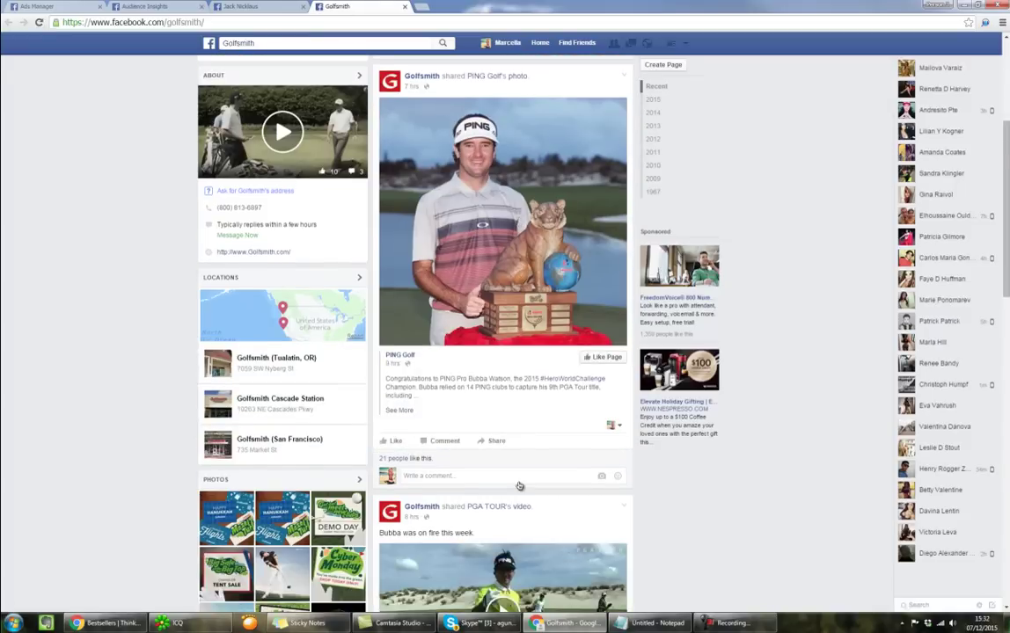
pyautogui.scroll(-3, 518, 485)
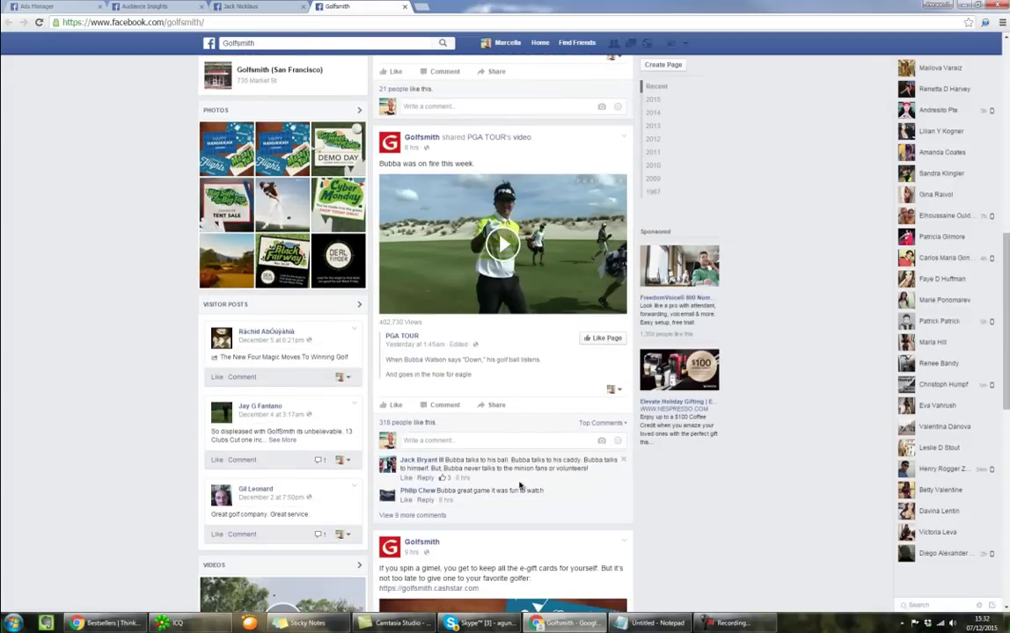
pyautogui.scroll(8, 518, 484)
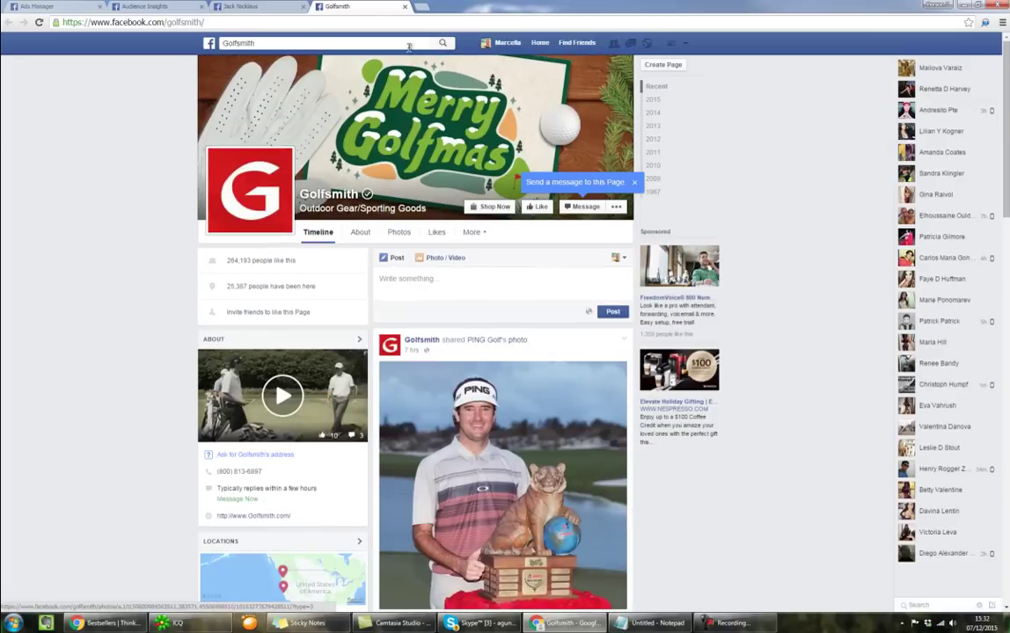
pyautogui.click(404, 7)
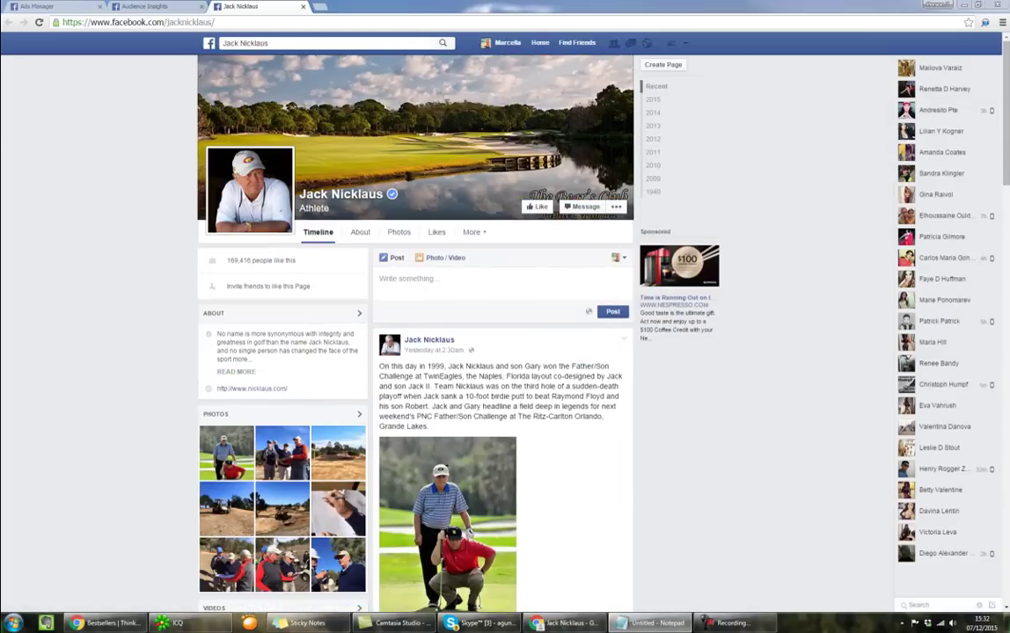
# - Close the Jack Nicklaus page and place the Notepad window beside the Audience Insights results
pyautogui.moveTo(773, 172); pyautogui.dragTo(689, 171)
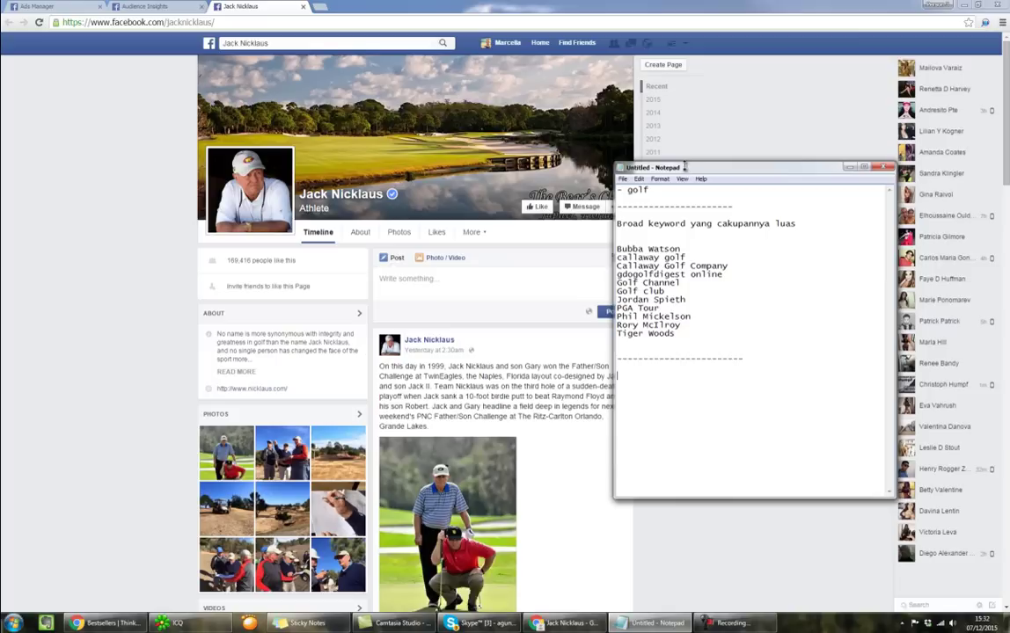
pyautogui.click(178, 12)
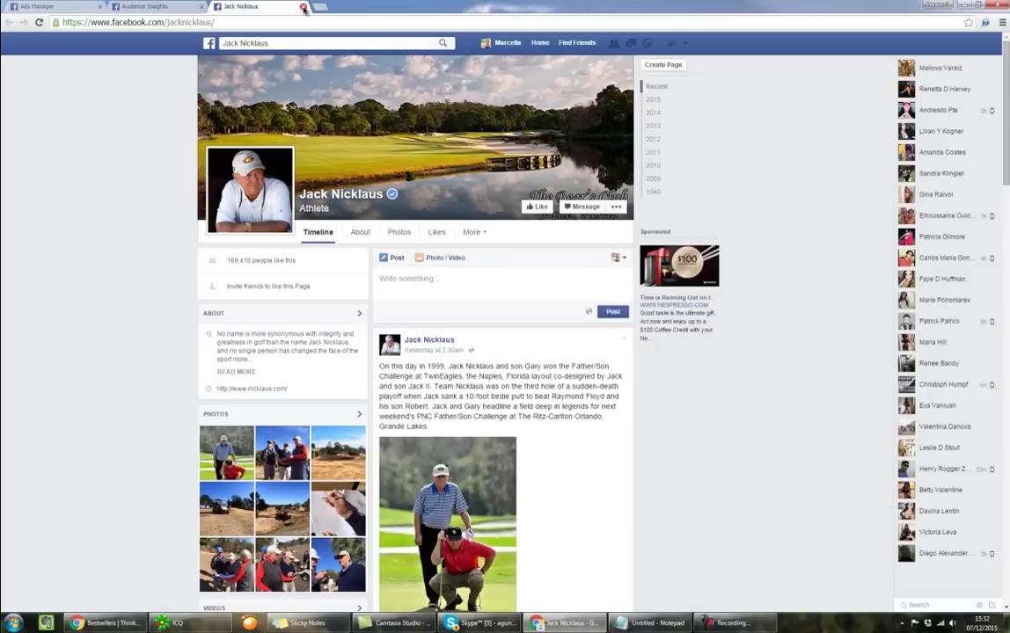
pyautogui.click(658, 622)
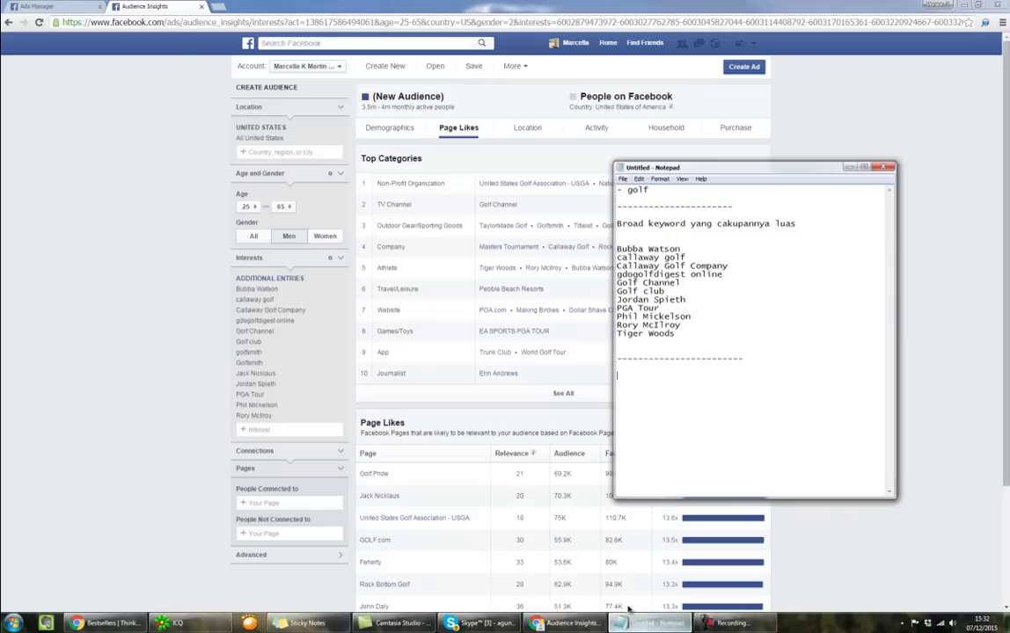
pyautogui.moveTo(655, 167); pyautogui.dragTo(798, 167)
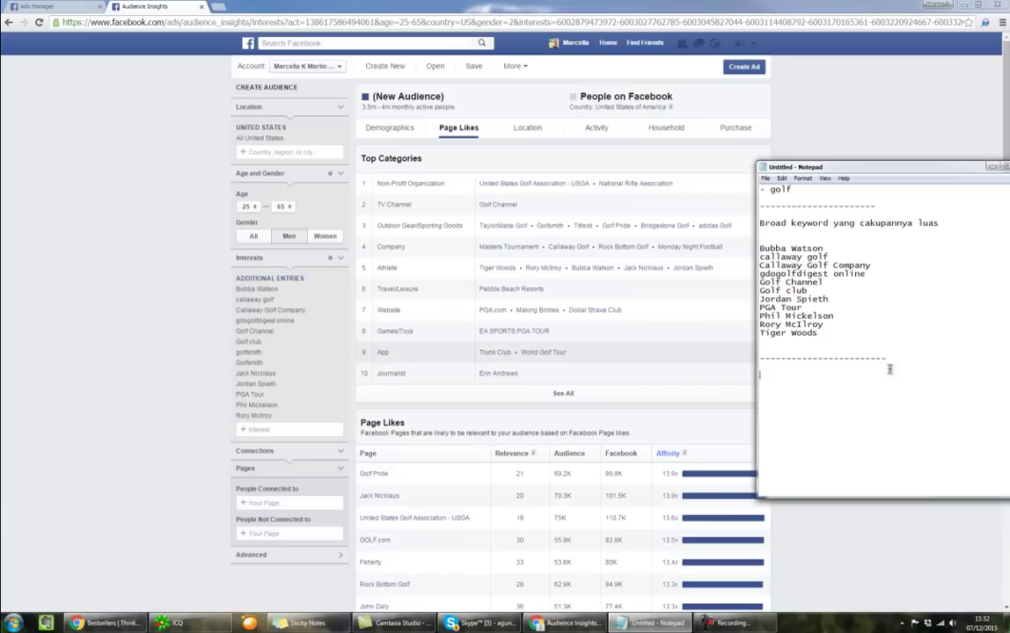
# - Below the separator in Notepad, list the categories "- website", "- outdorgear/clothing" and "- public figure"
pyautogui.press('Return')
pyautogui.press('Return')
pyautogui.press('Home')
pyautogui.write('-')
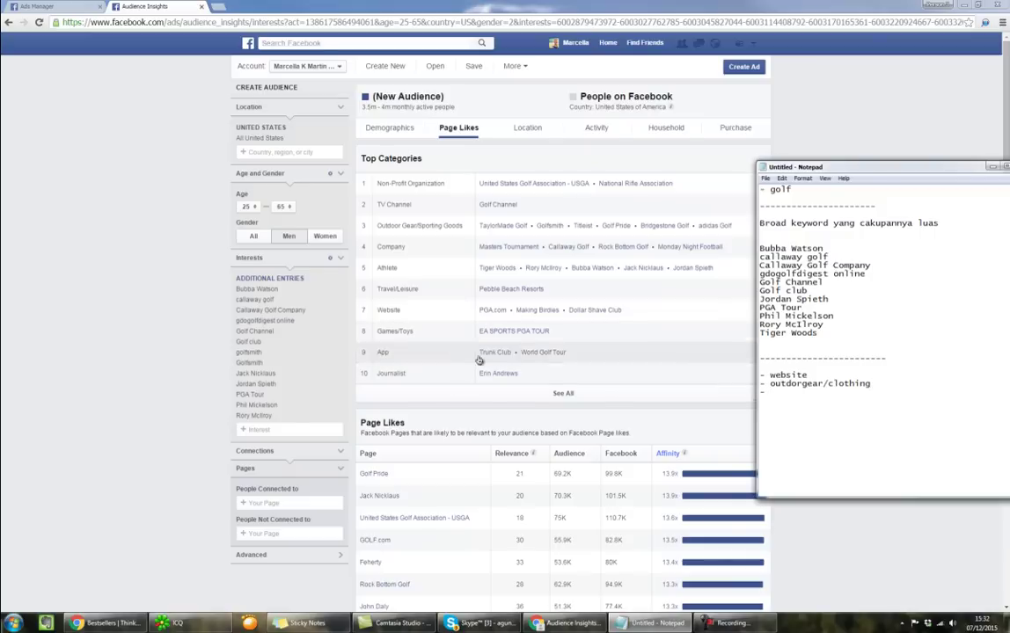
pyautogui.click(784, 395)
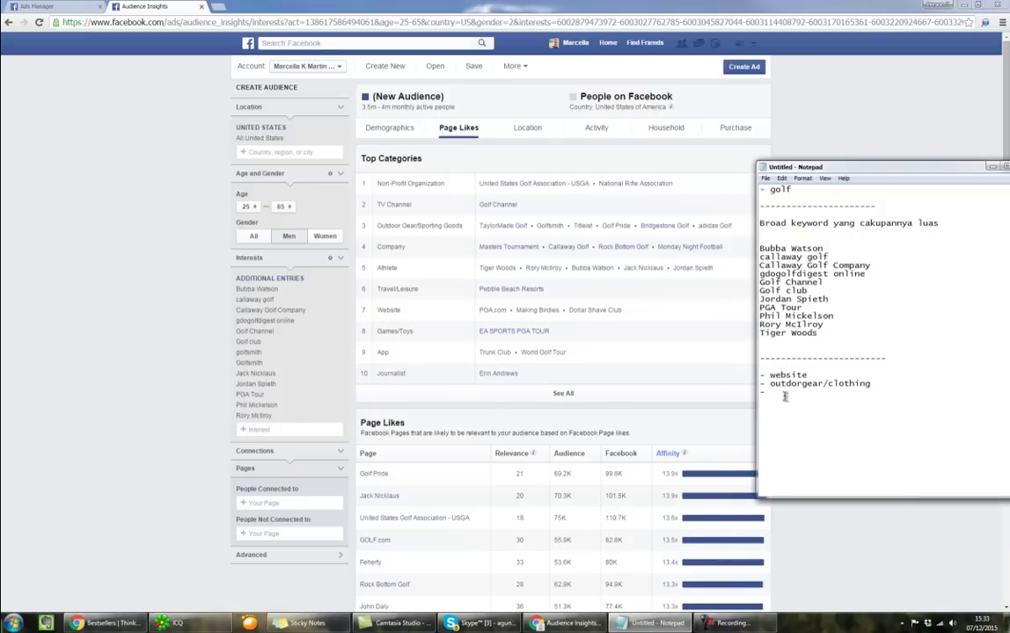
pyautogui.write('public figure')
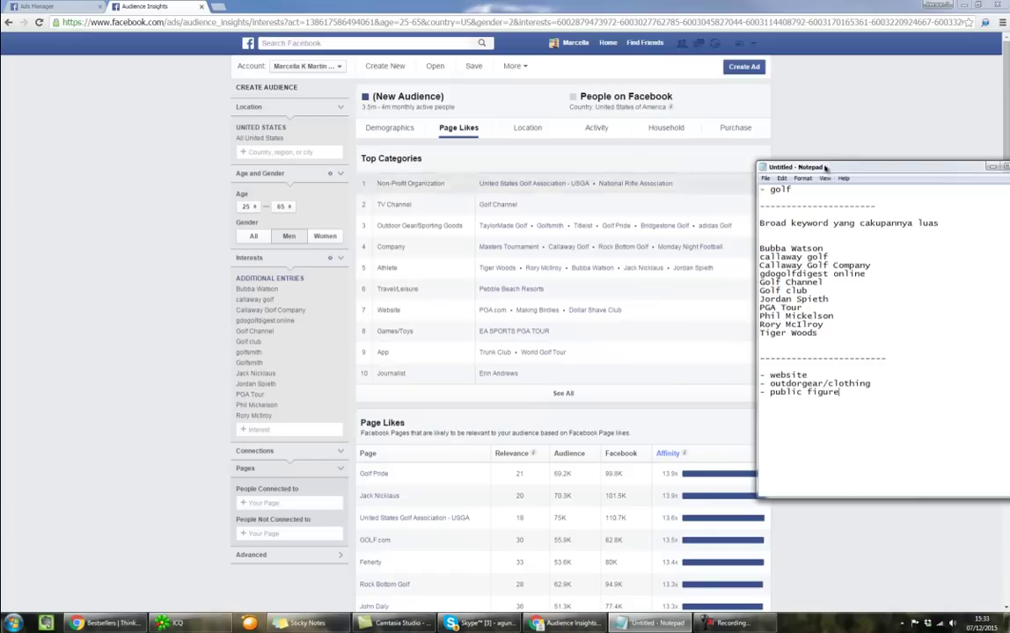
# - Select the audience's interest entries, check them against the Notepad keyword list, and minimize Notepad
pyautogui.moveTo(827, 166); pyautogui.dragTo(540, 181)
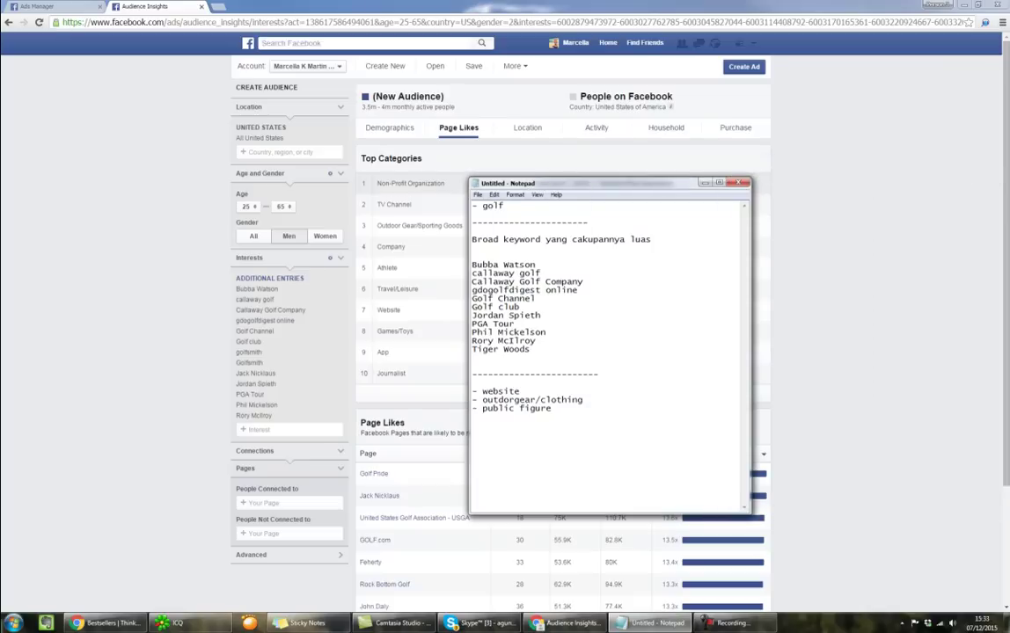
pyautogui.click(788, 209)
pyautogui.moveTo(282, 420); pyautogui.dragTo(236, 295)
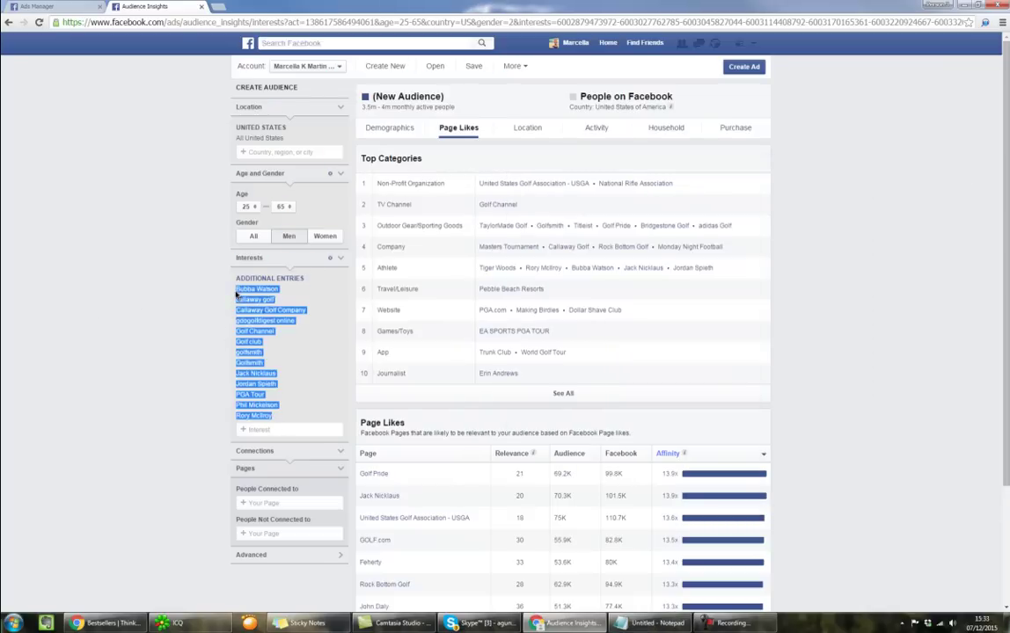
pyautogui.hotkey('alt', 'Tab')
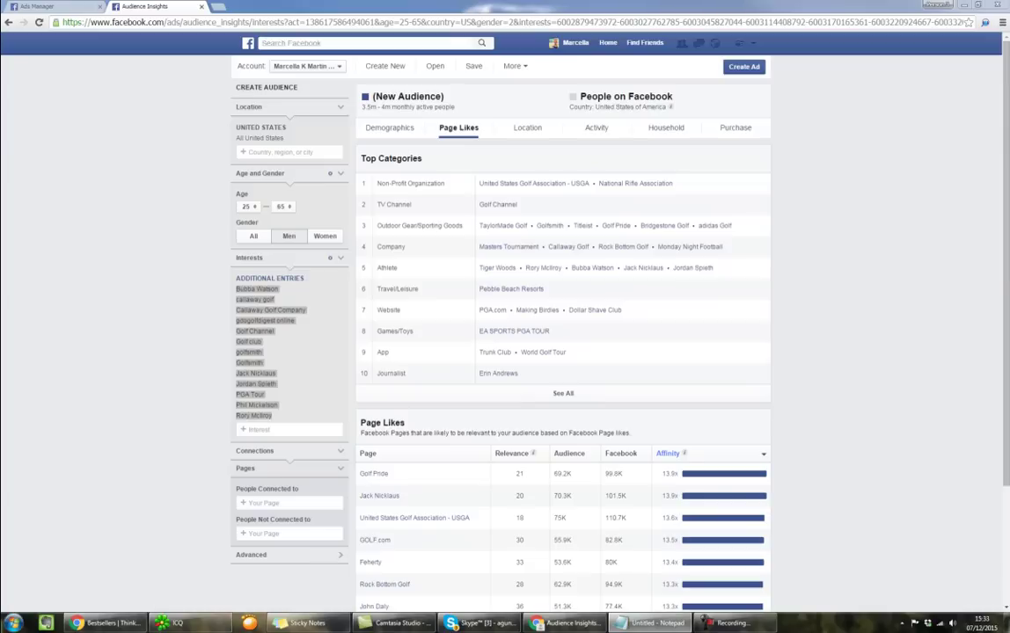
pyautogui.moveTo(1009, 188); pyautogui.dragTo(887, 196)
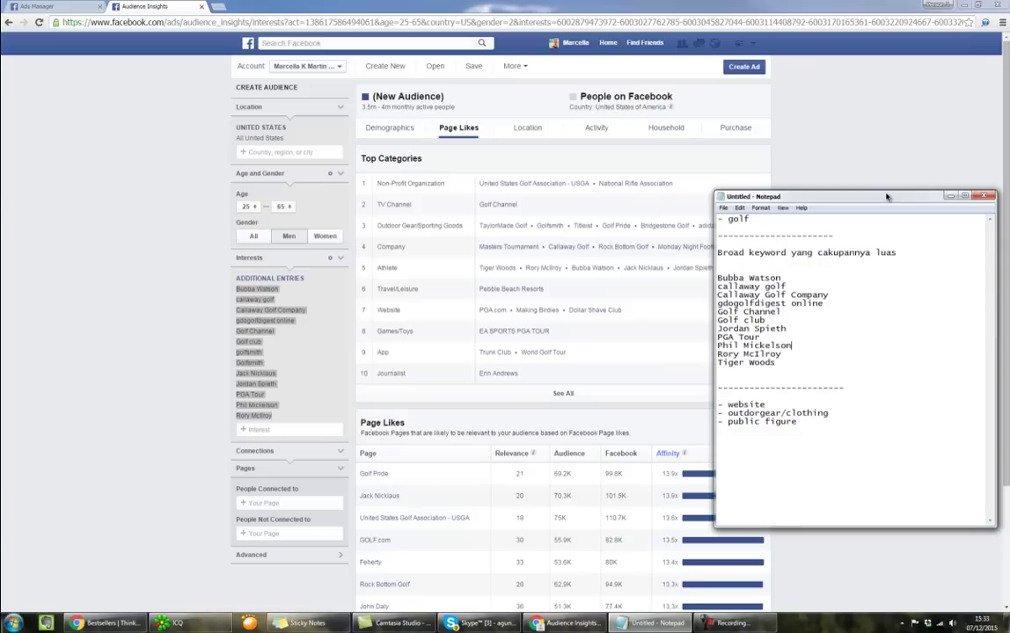
pyautogui.click(949, 195)
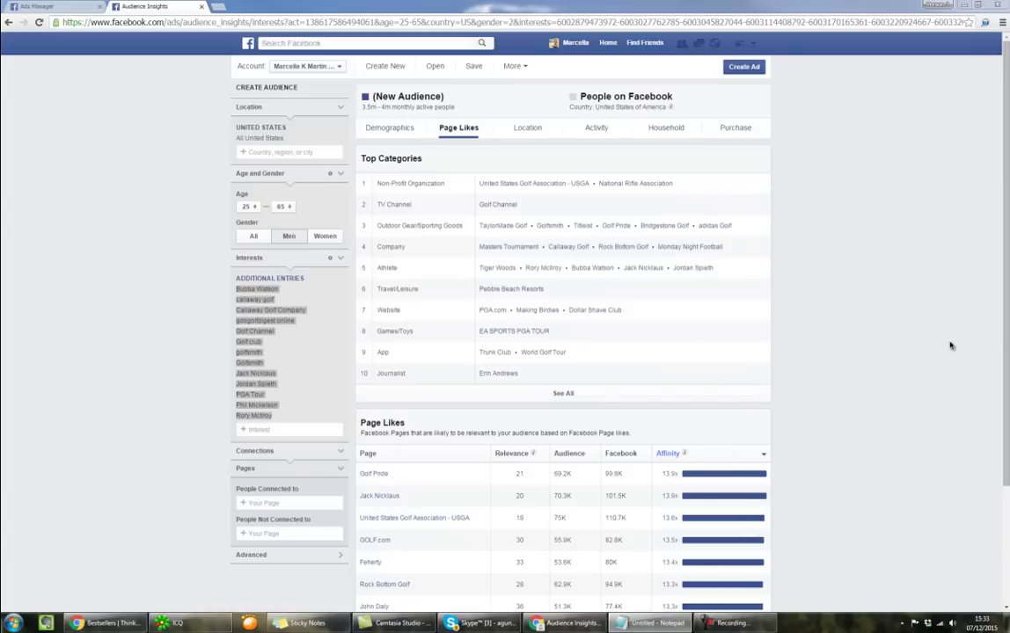
pyautogui.click(300, 369)
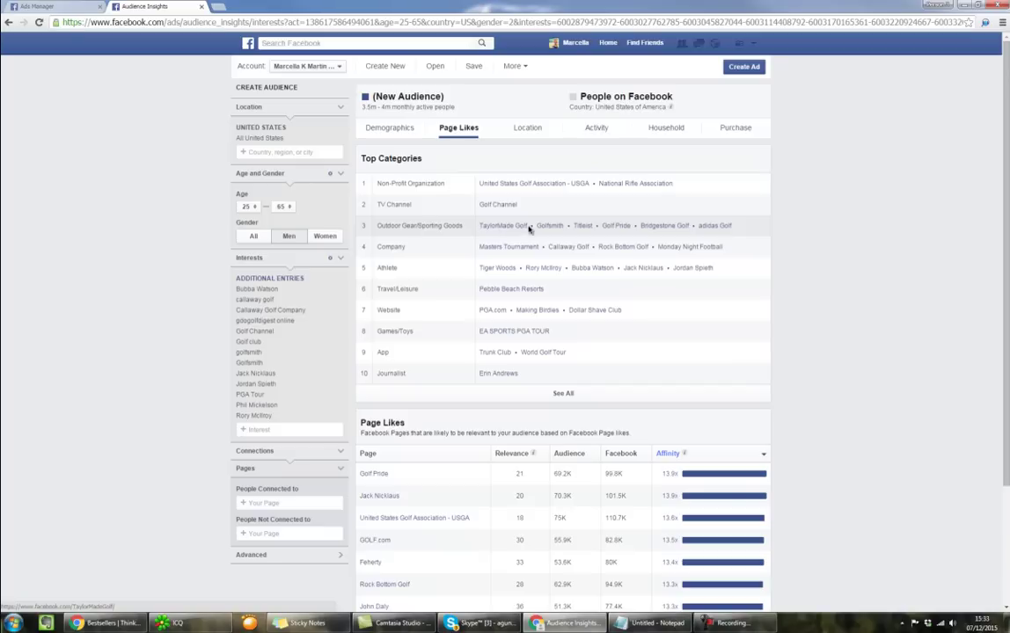
# - Remove all interests from the audience except golfsmith and Golfsmith, from Rory McIlroy up through Bubba Watson
pyautogui.click(341, 417)
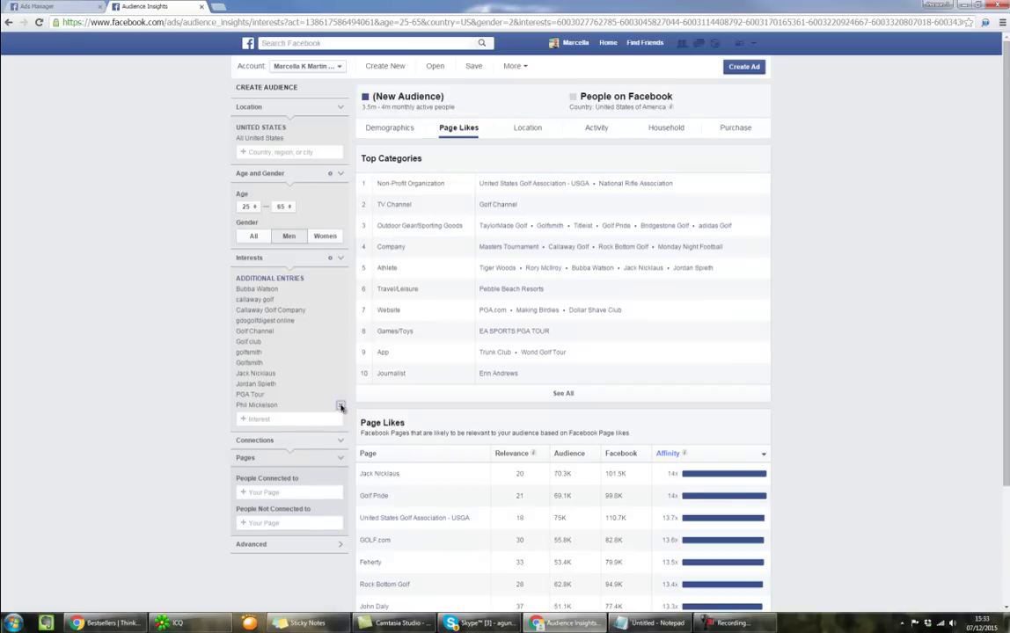
pyautogui.click(342, 406)
pyautogui.click(341, 395)
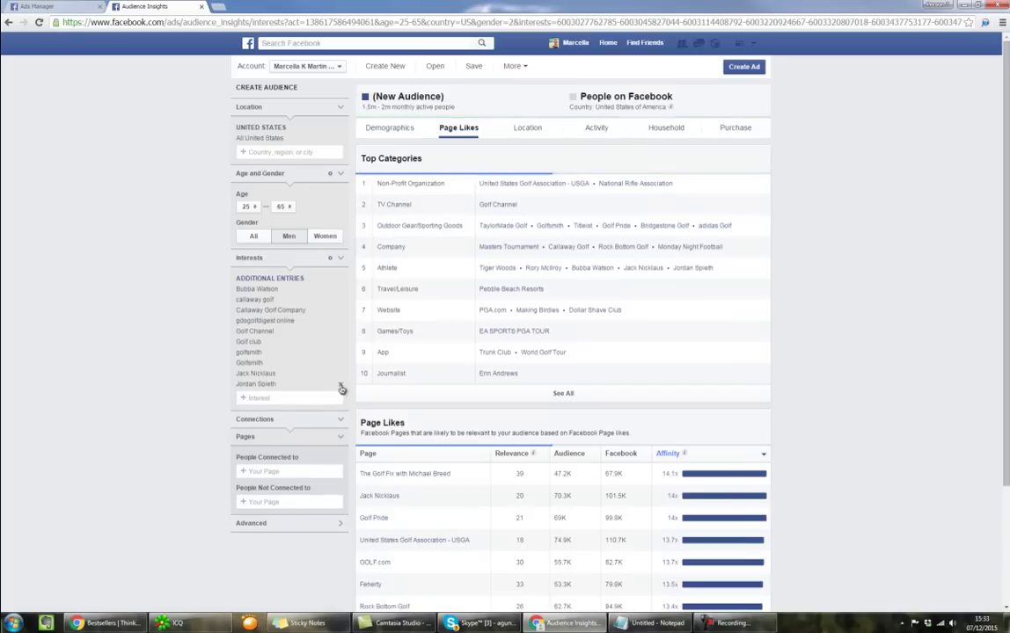
pyautogui.click(342, 385)
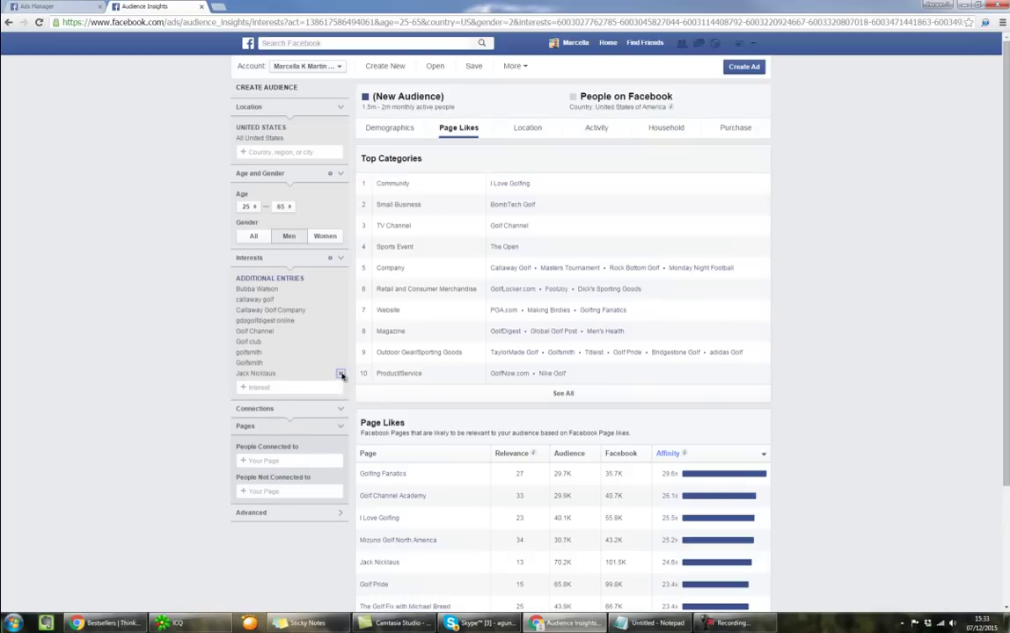
pyautogui.click(341, 373)
pyautogui.click(341, 341)
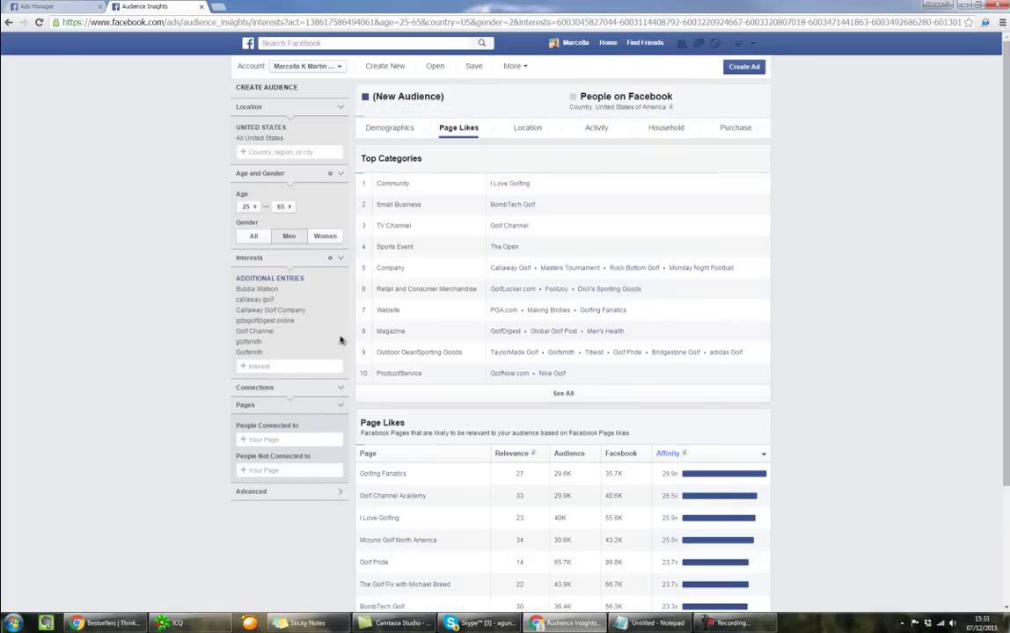
pyautogui.click(340, 334)
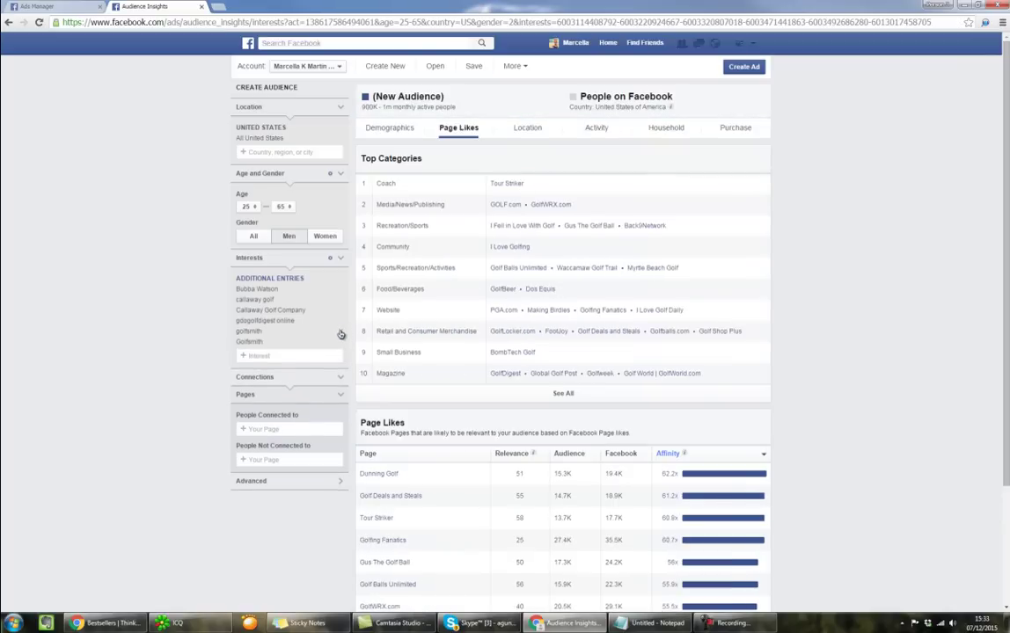
pyautogui.click(341, 321)
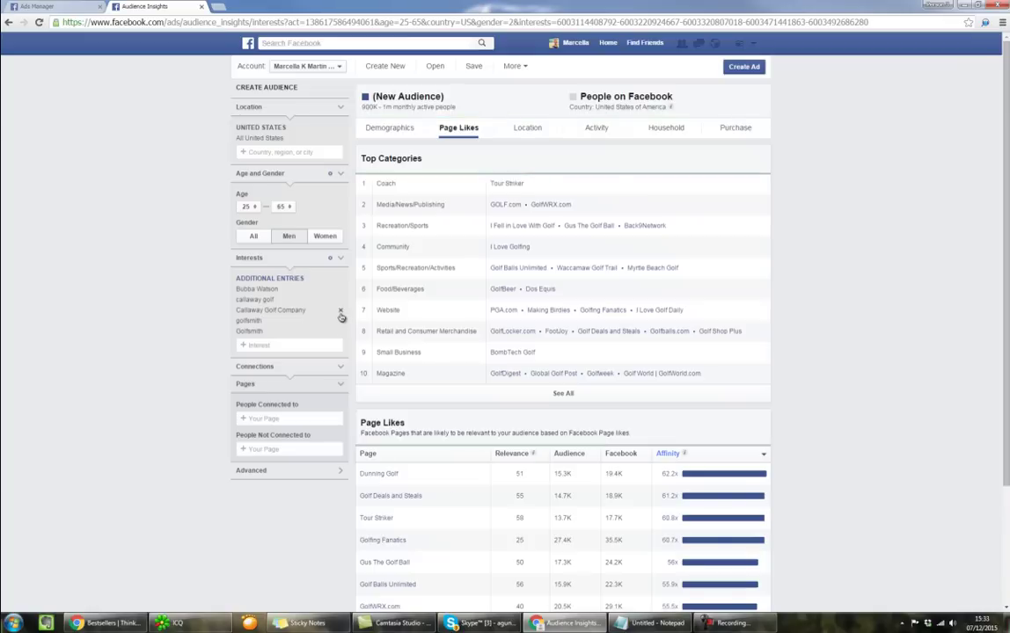
pyautogui.click(341, 314)
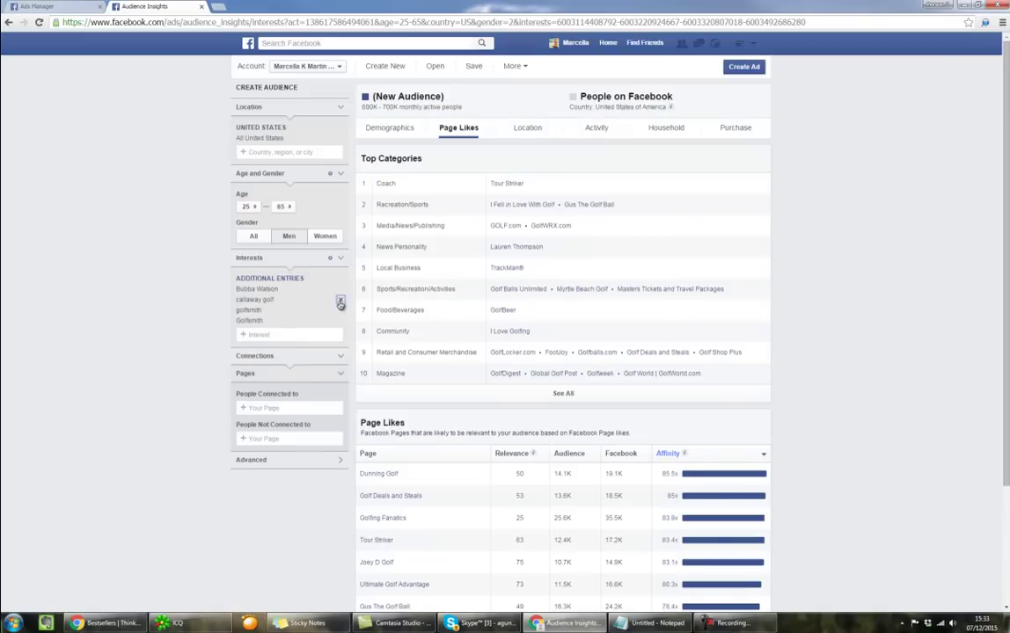
pyautogui.click(341, 299)
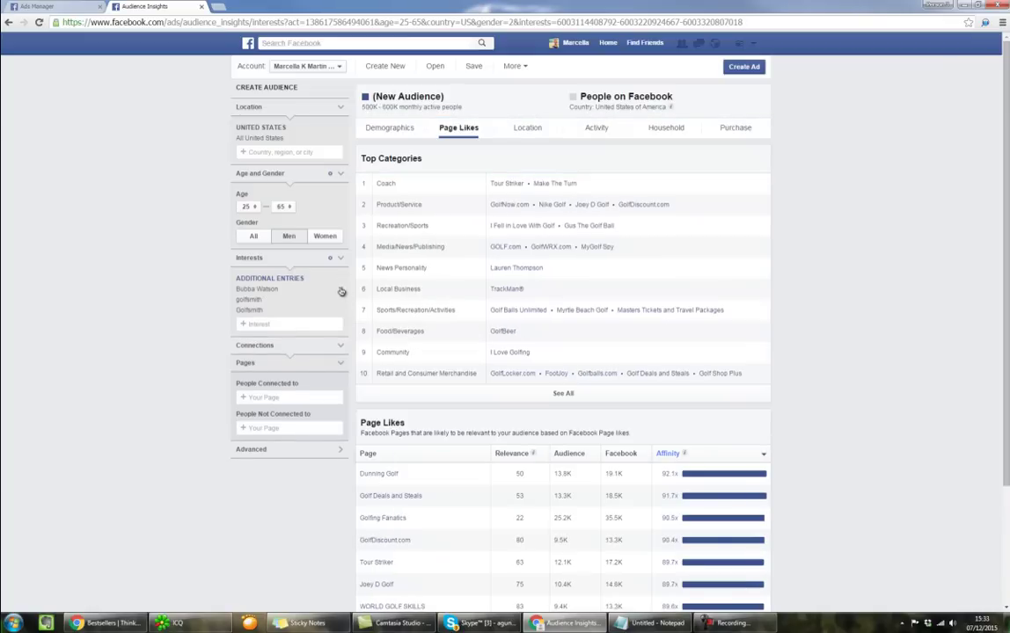
pyautogui.click(341, 291)
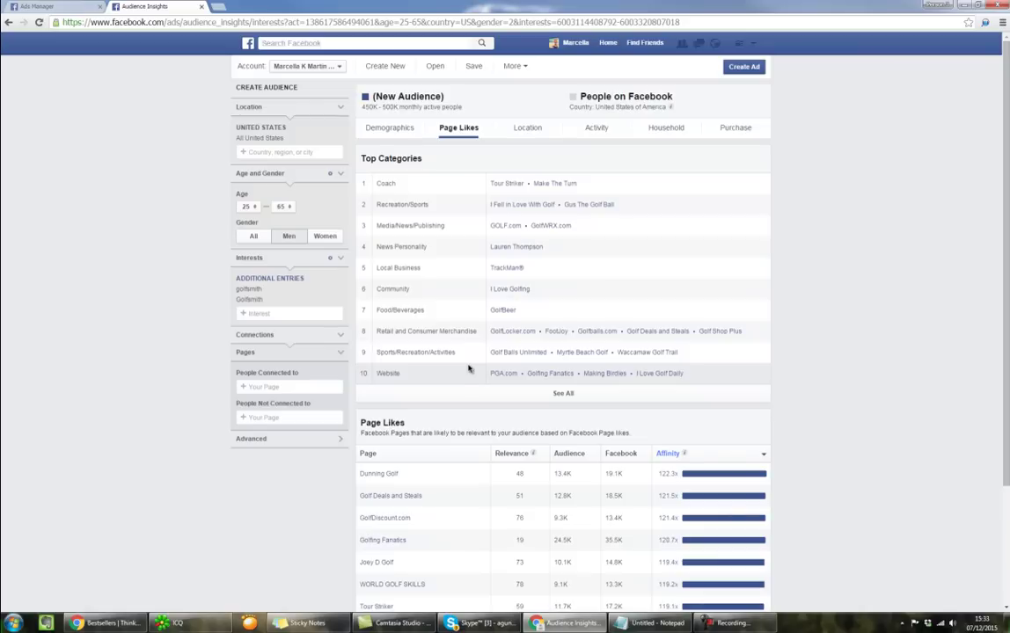
# - Add the interests "alfs golf shops", "Golf Mill Shopping Center" and "Golf club" to the audience
pyautogui.click(295, 313)
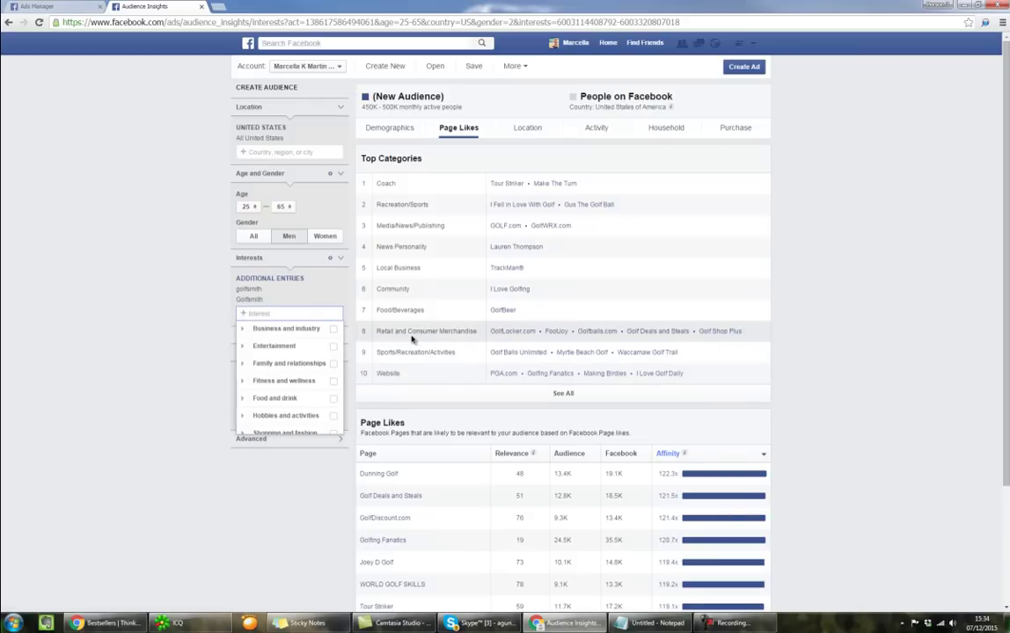
pyautogui.write('golf shop')
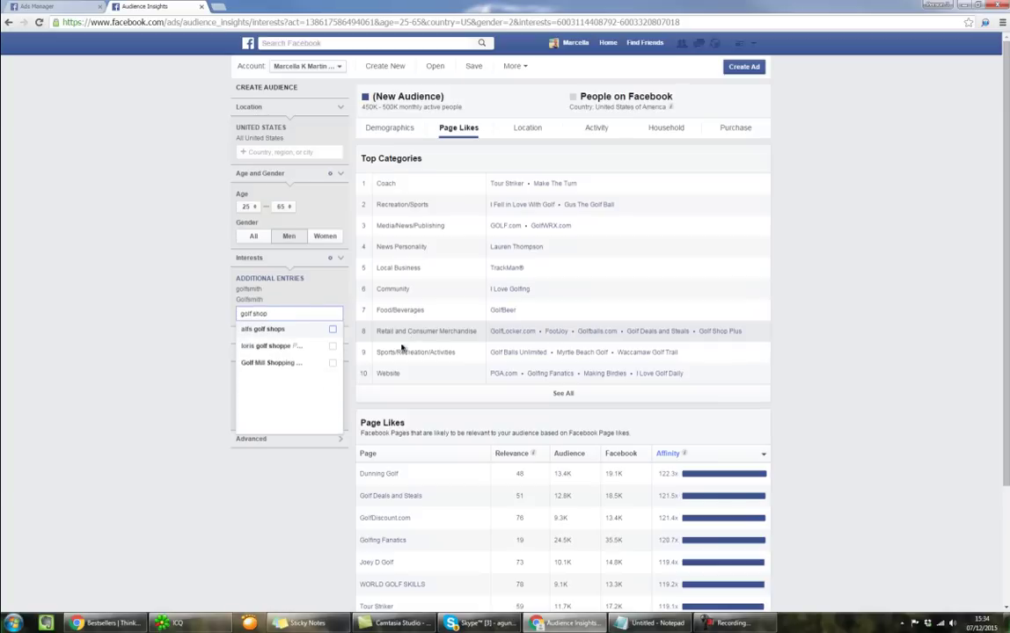
pyautogui.click(333, 331)
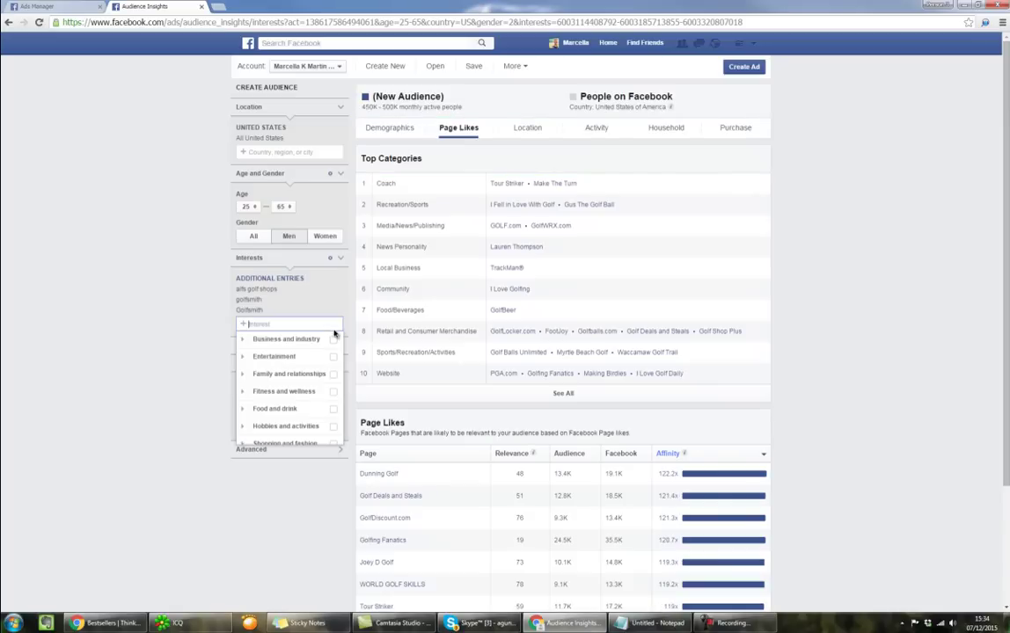
pyautogui.write('go')
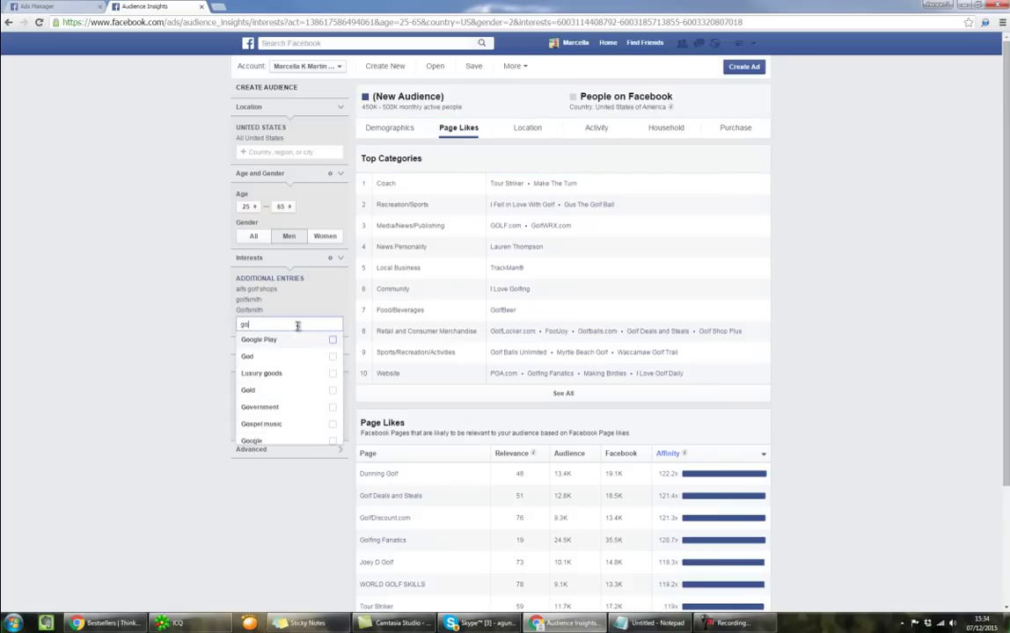
pyautogui.write('lf shop')
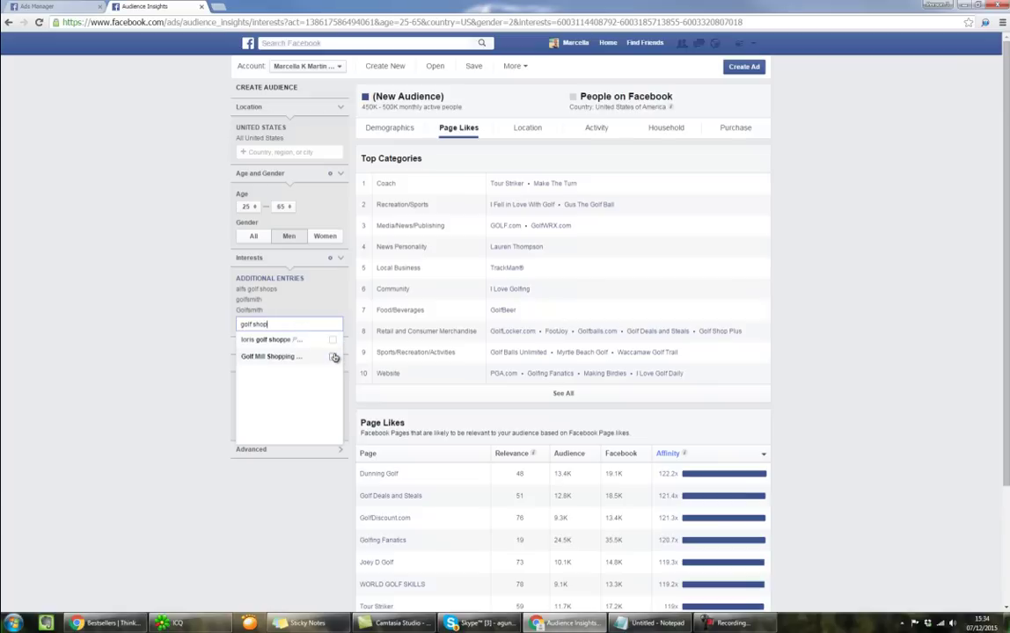
pyautogui.click(332, 357)
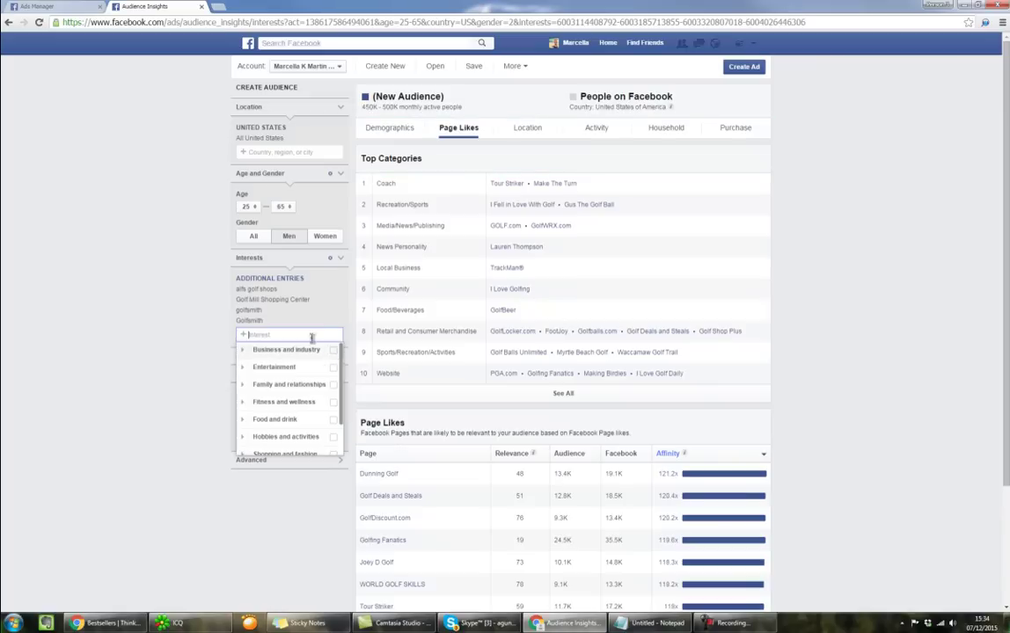
pyautogui.write('golf')
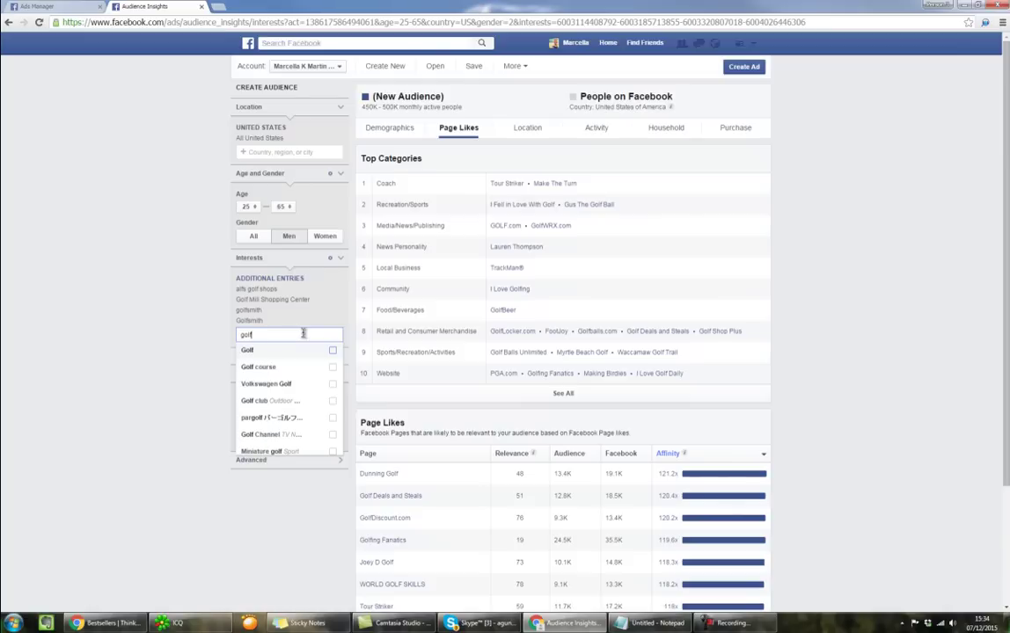
pyautogui.click(327, 401)
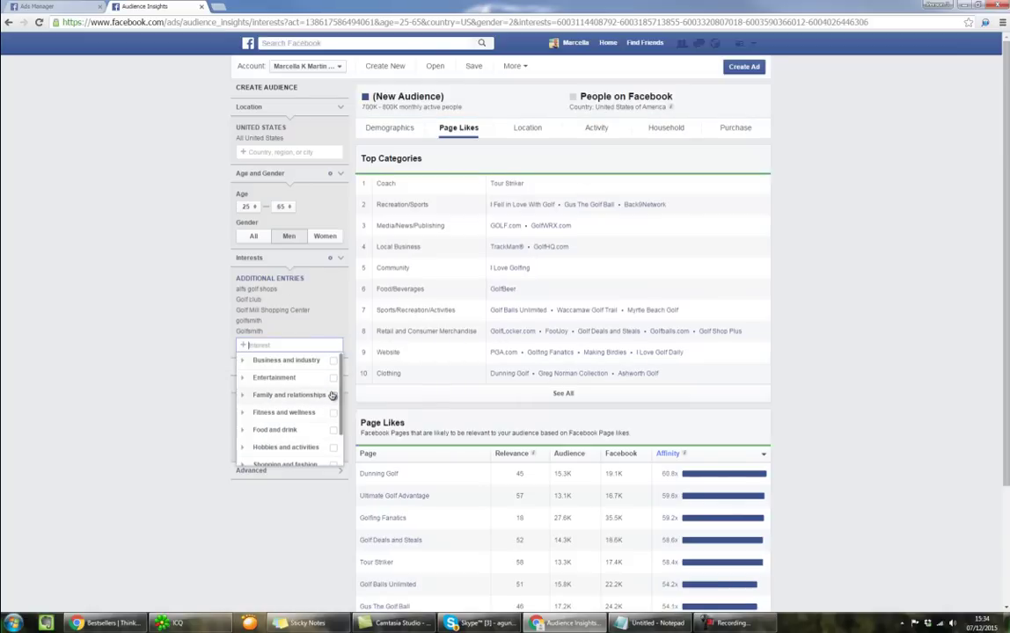
pyautogui.click(817, 255)
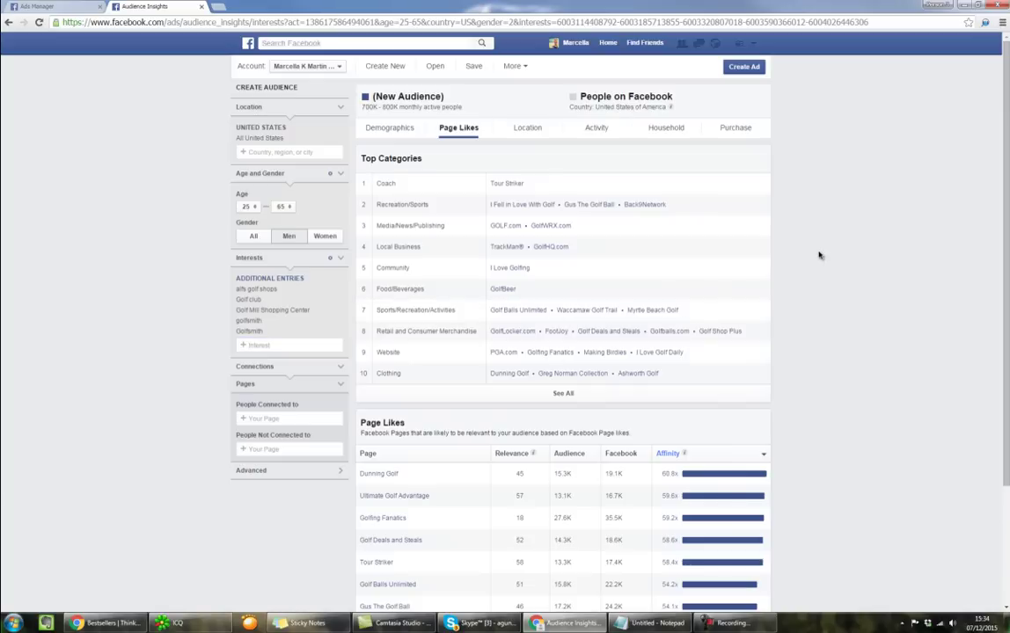
# - Open the Dunning Golf, Ultimate Golf Advantage, Golfing Fanatics, and Golf Deals and Steals pages from Page Likes in separate tabs
pyautogui.scroll(-1, 765, 565)
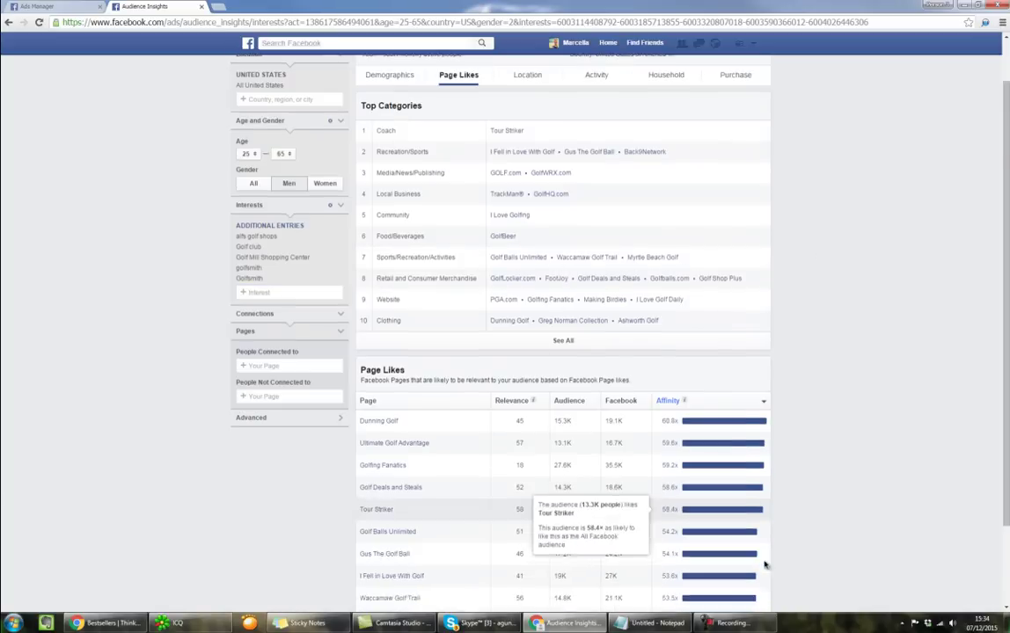
pyautogui.scroll(-2, 765, 565)
pyautogui.scroll(5, 613, 586)
pyautogui.scroll(-3, 516, 532)
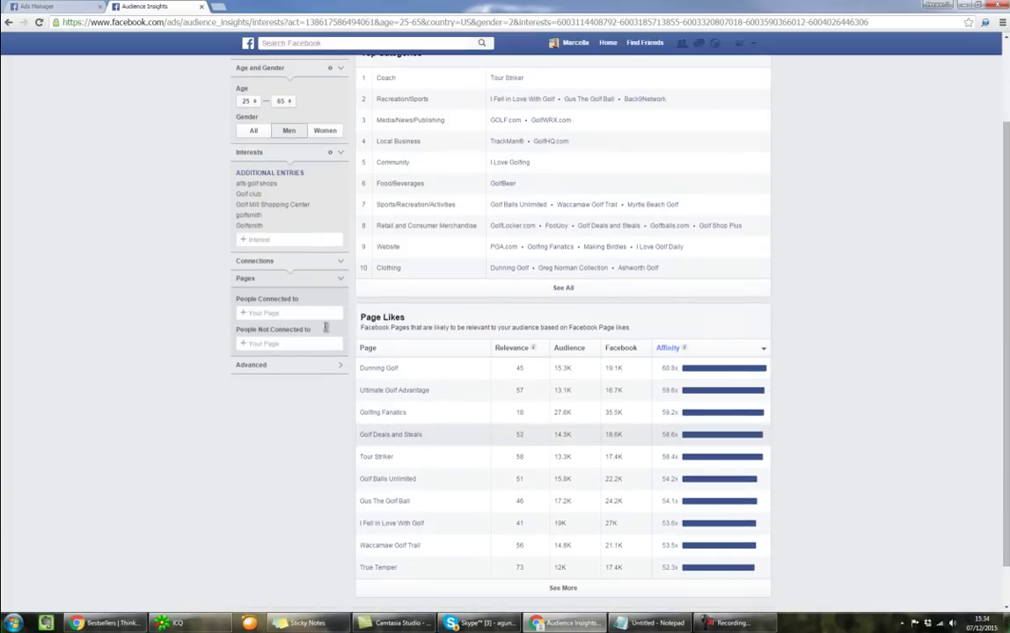
pyautogui.click(251, 239)
pyautogui.rightClick(401, 373)
pyautogui.click(401, 375)
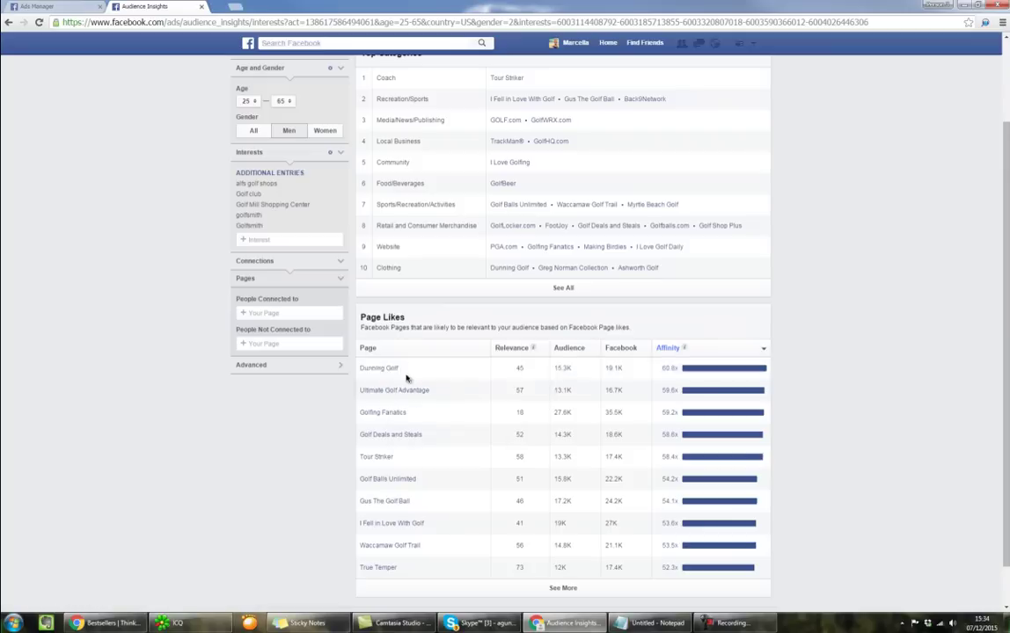
pyautogui.rightClick(400, 390)
pyautogui.click(408, 398)
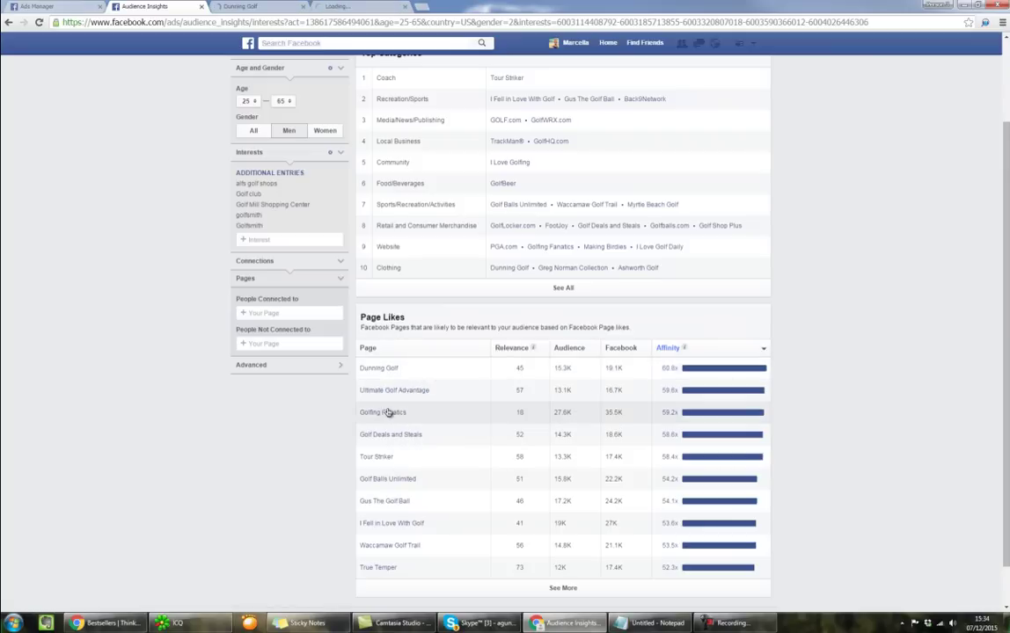
pyautogui.rightClick(389, 412)
pyautogui.click(405, 417)
pyautogui.rightClick(397, 437)
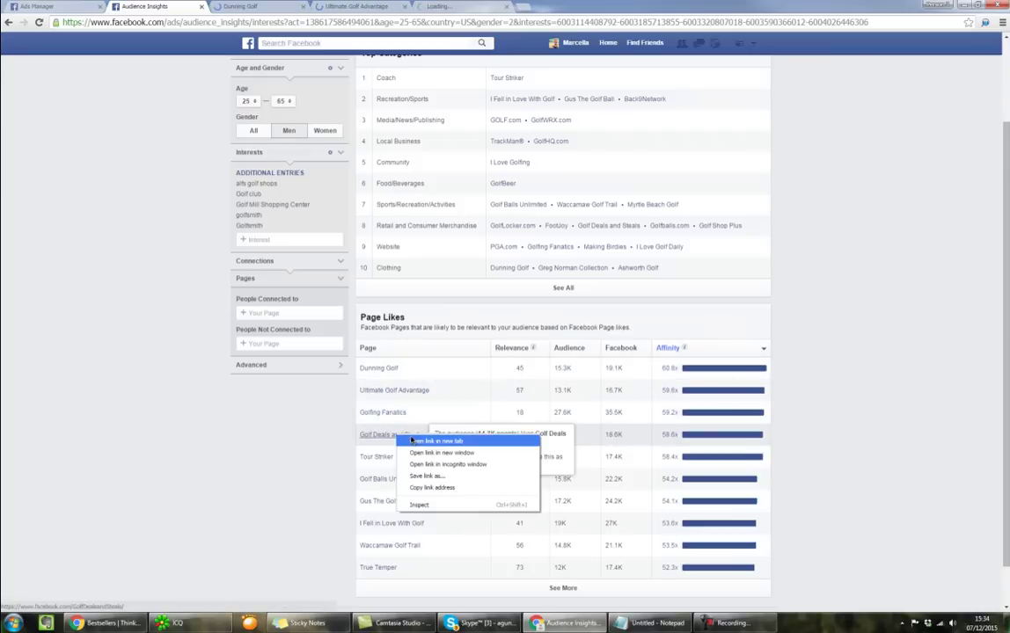
pyautogui.click(406, 441)
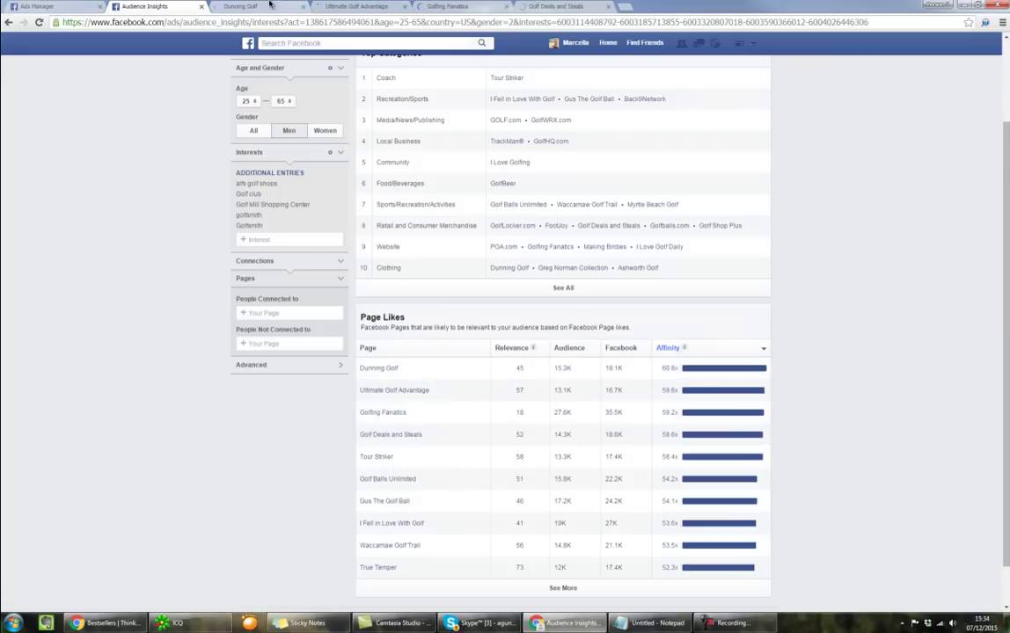
# - Check the category and posts of the Dunning Golf and Ultimate Golf Advantage pages, and close both
pyautogui.click(244, 6)
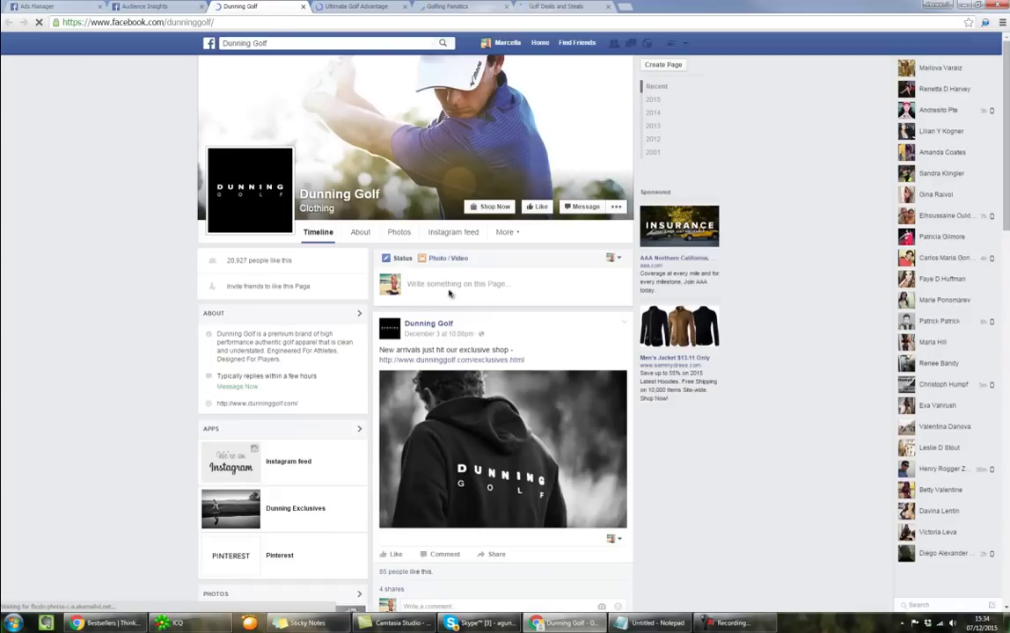
pyautogui.scroll(-5, 316, 114)
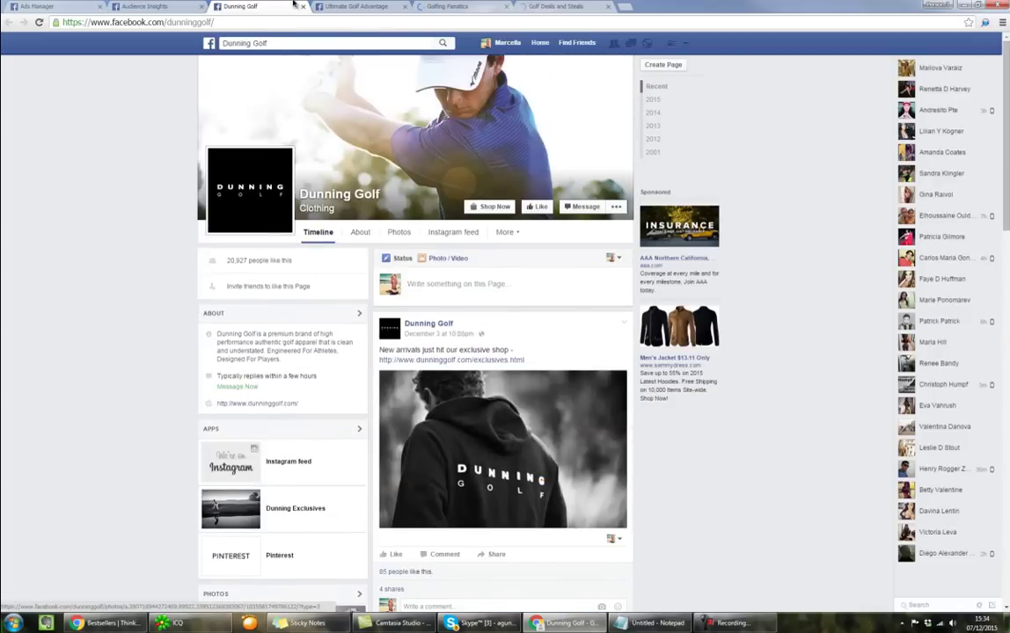
pyautogui.click(303, 7)
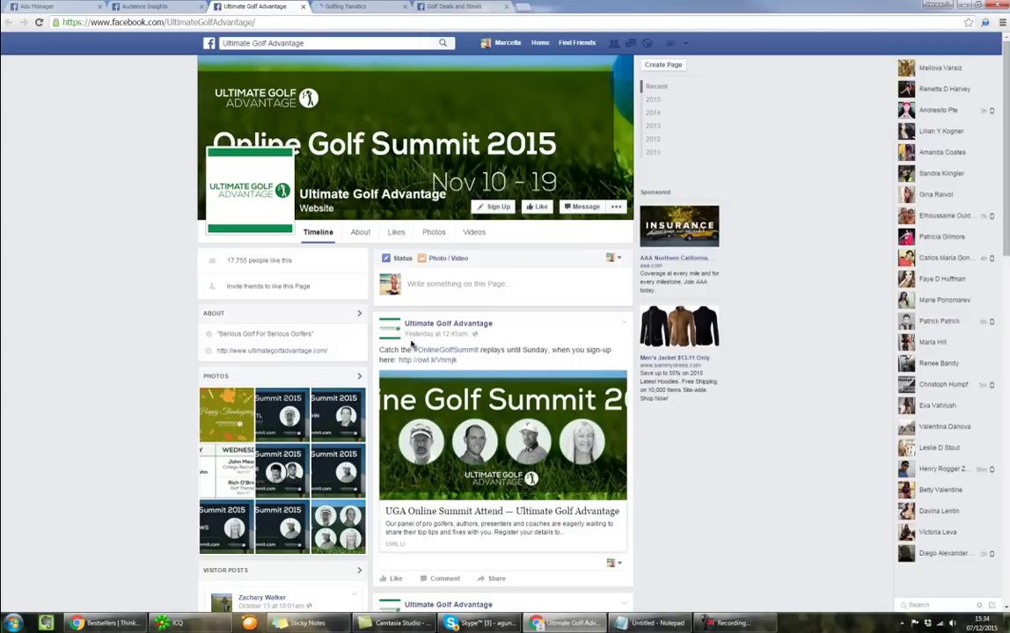
pyautogui.scroll(-1, 352, 444)
pyautogui.scroll(-3, 348, 450)
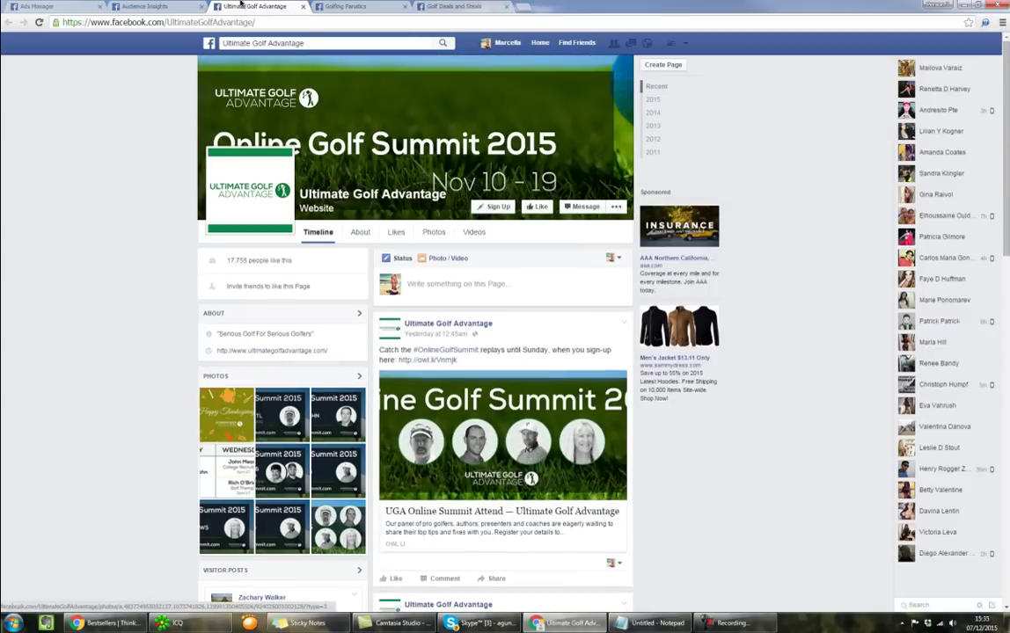
pyautogui.scroll(-1, 313, 429)
pyautogui.scroll(-5, 314, 429)
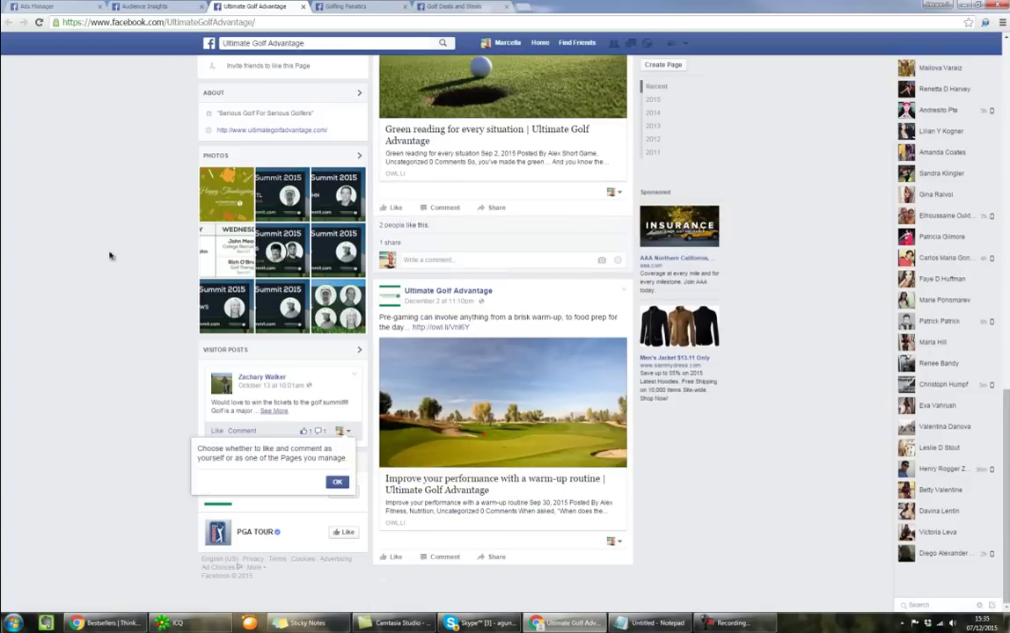
pyautogui.click(304, 7)
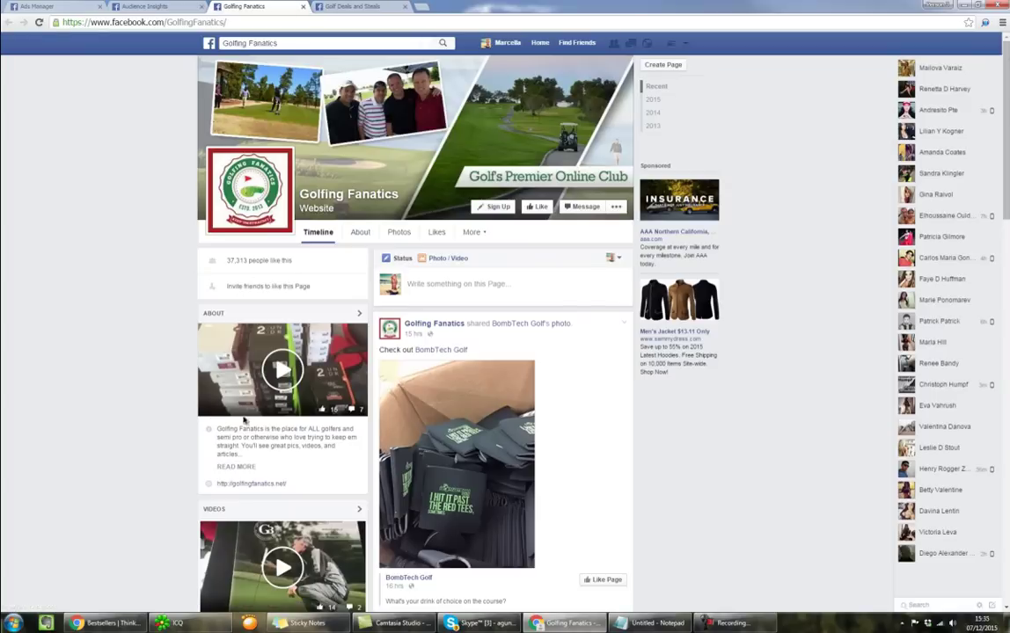
# - Look through the Golfing Fanatics page's category, liked pages and posts, and close it
pyautogui.scroll(-3, 204, 396)
pyautogui.scroll(-2, 224, 440)
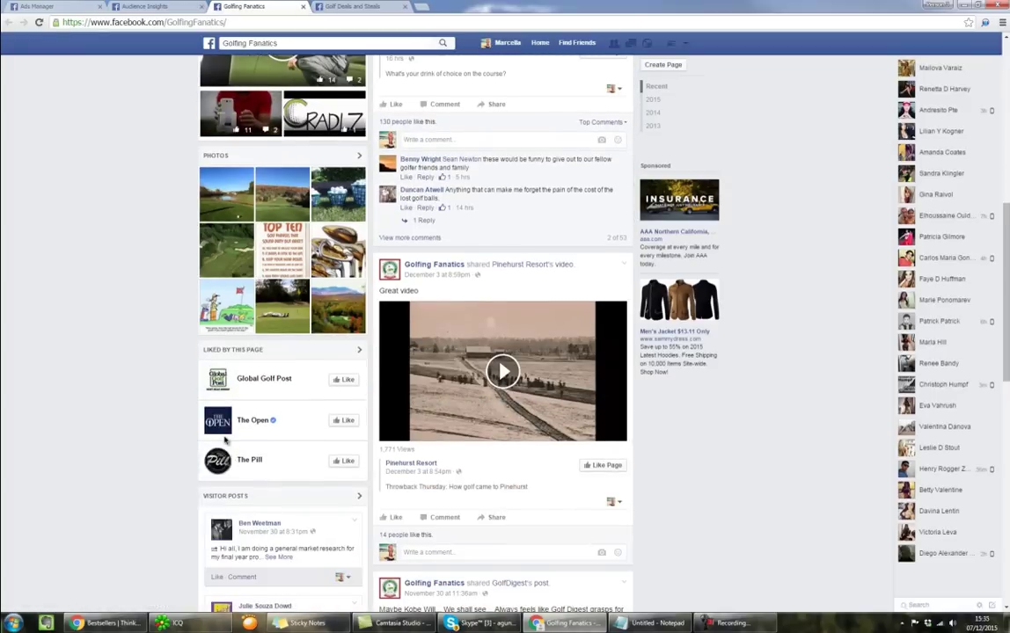
pyautogui.scroll(-3, 224, 439)
pyautogui.scroll(4, 225, 440)
pyautogui.scroll(4, 226, 440)
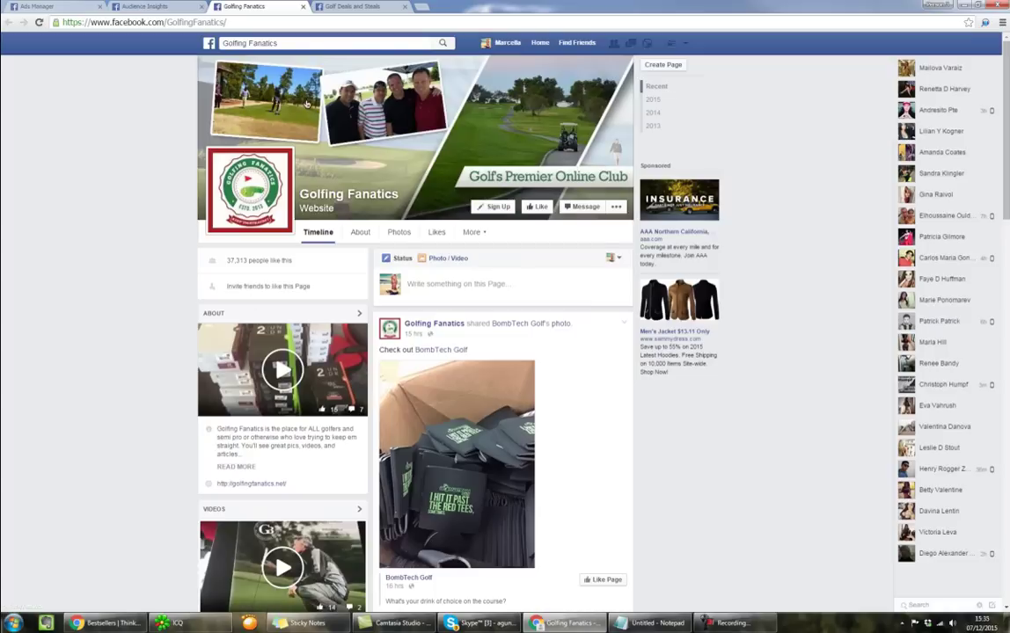
pyautogui.click(302, 6)
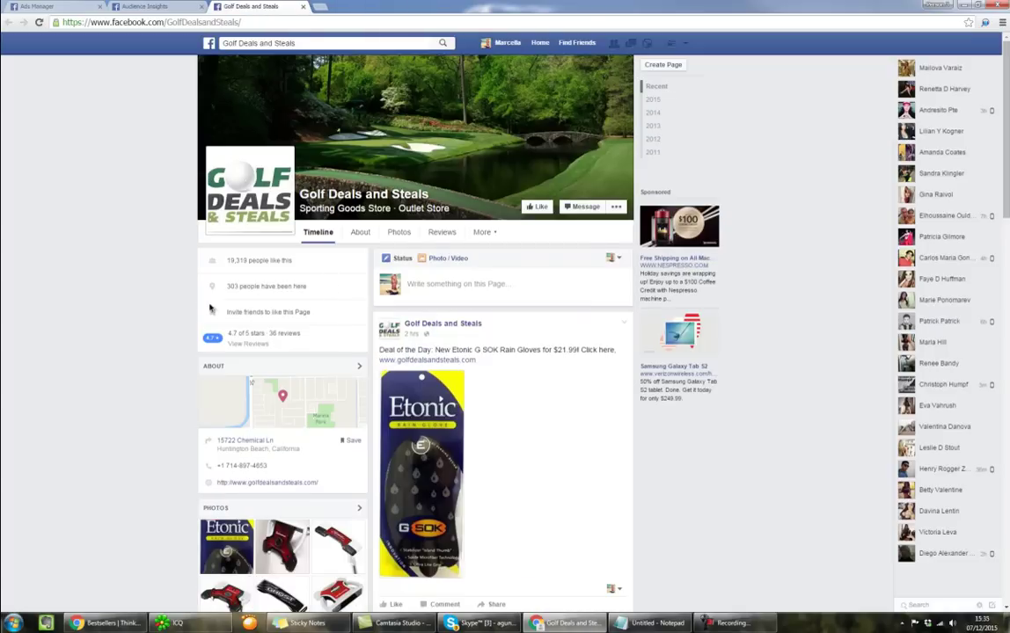
# - Return to Audience Insights and add the clothing interest "dunning golf" to the audience
pyautogui.click(180, 7)
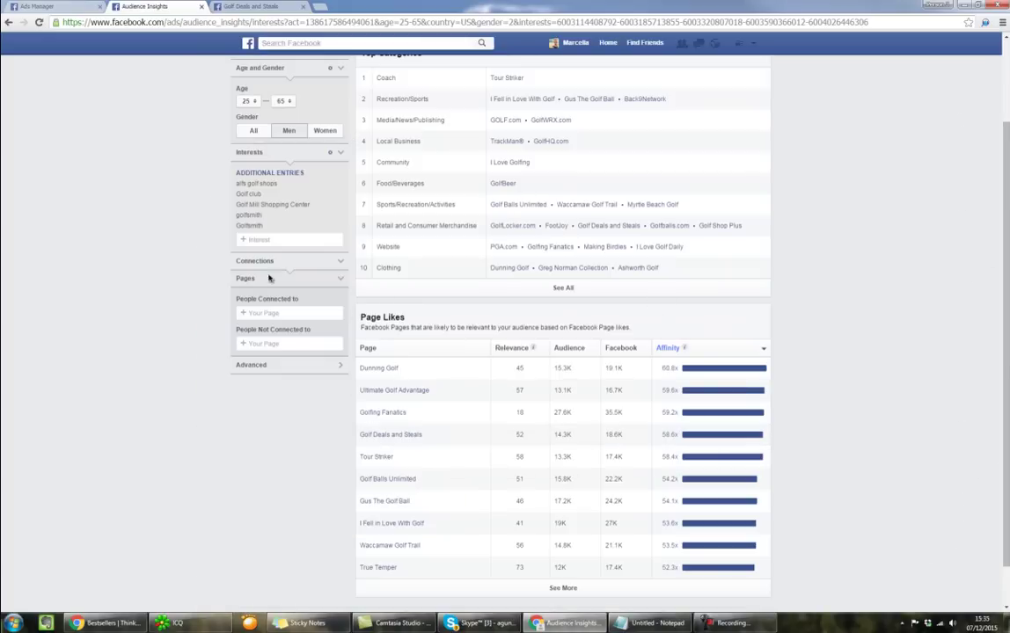
pyautogui.click(282, 239)
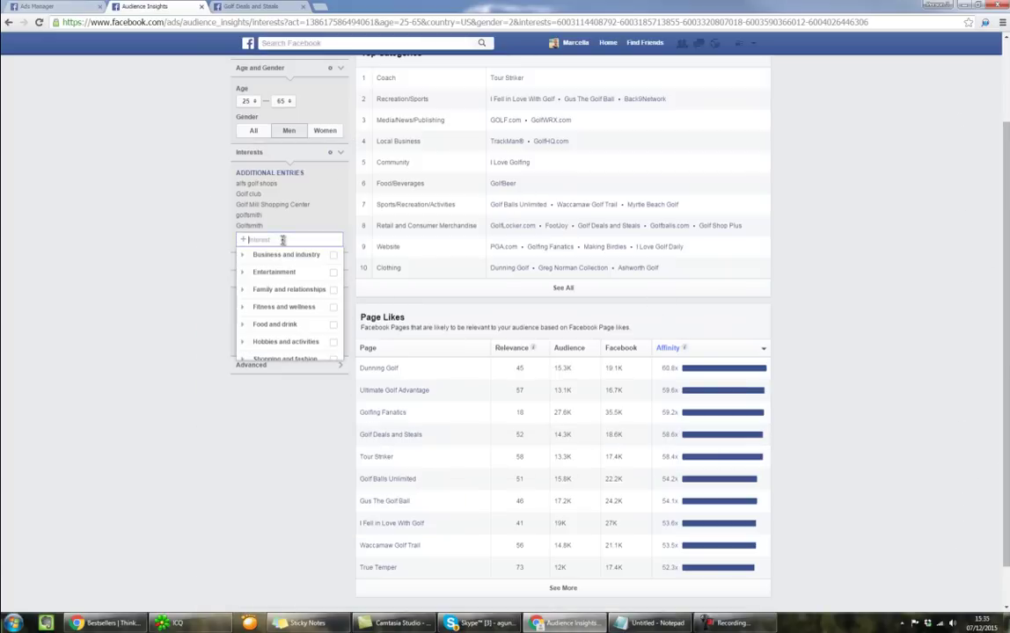
pyautogui.write('dunning')
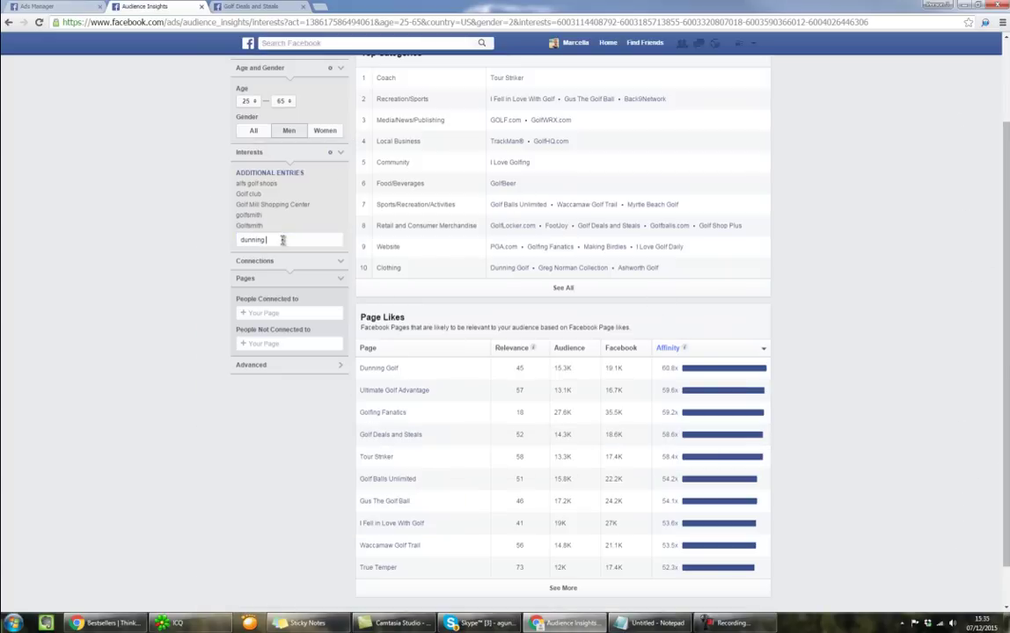
pyautogui.write(' golf')
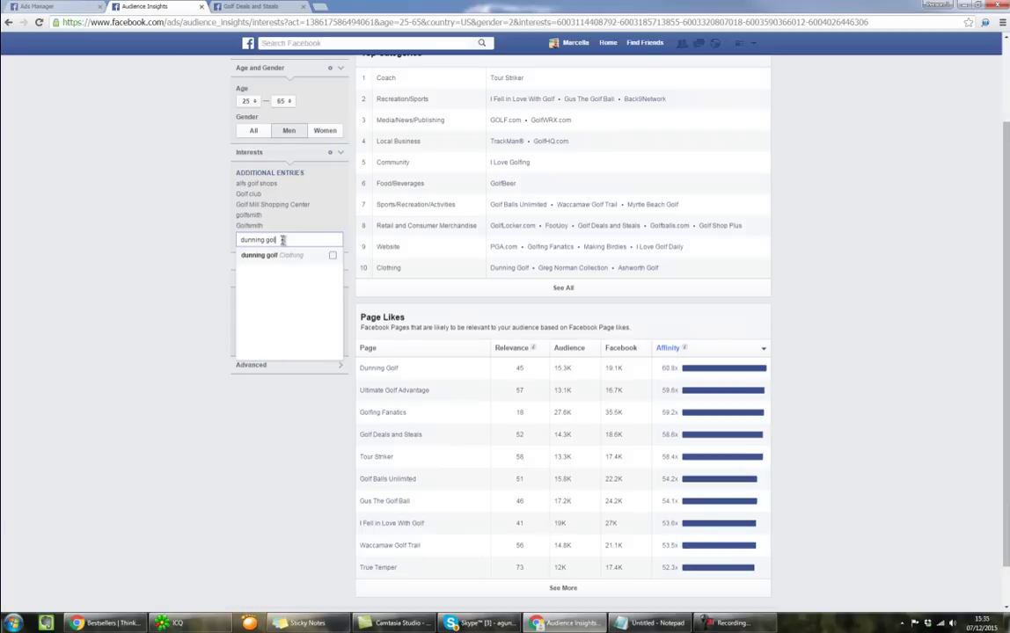
pyautogui.click(283, 255)
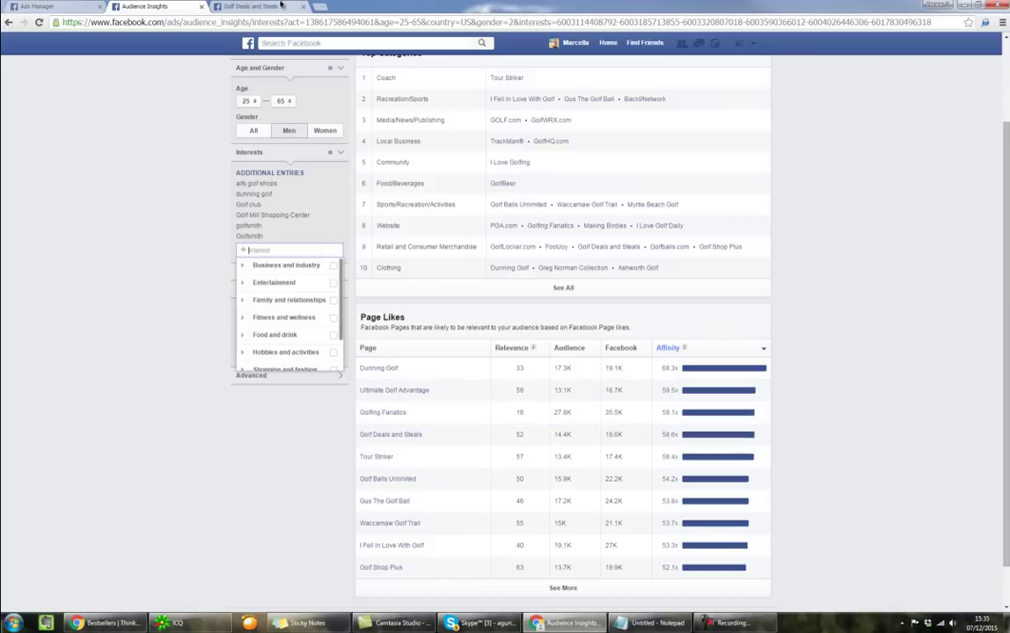
# - Try to find an interest for Golf Deals and Steals by searching "golf deal", and clear the search
pyautogui.write('golf')
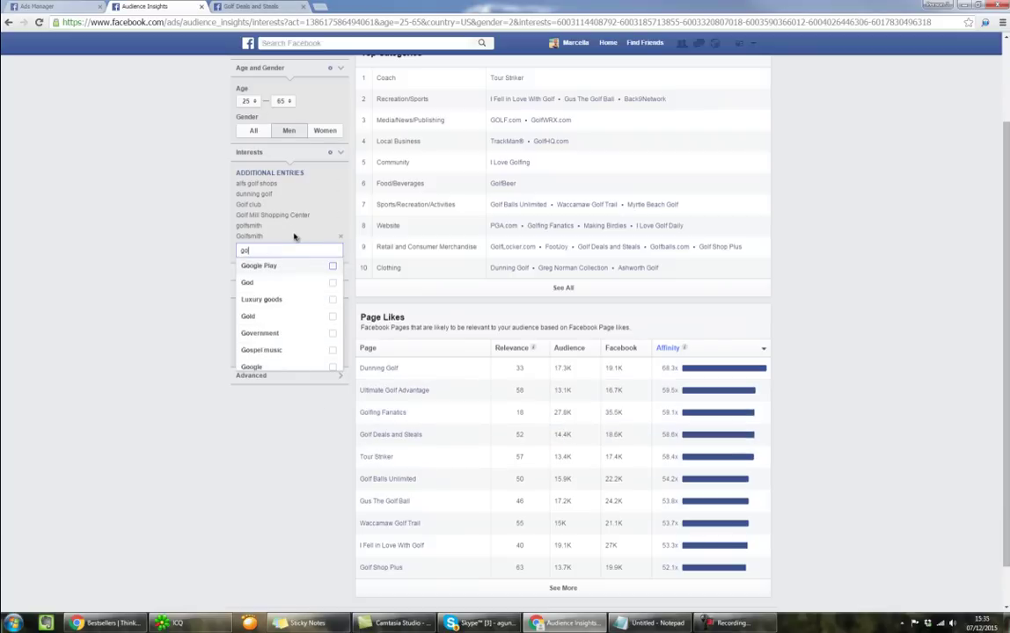
pyautogui.write(' d')
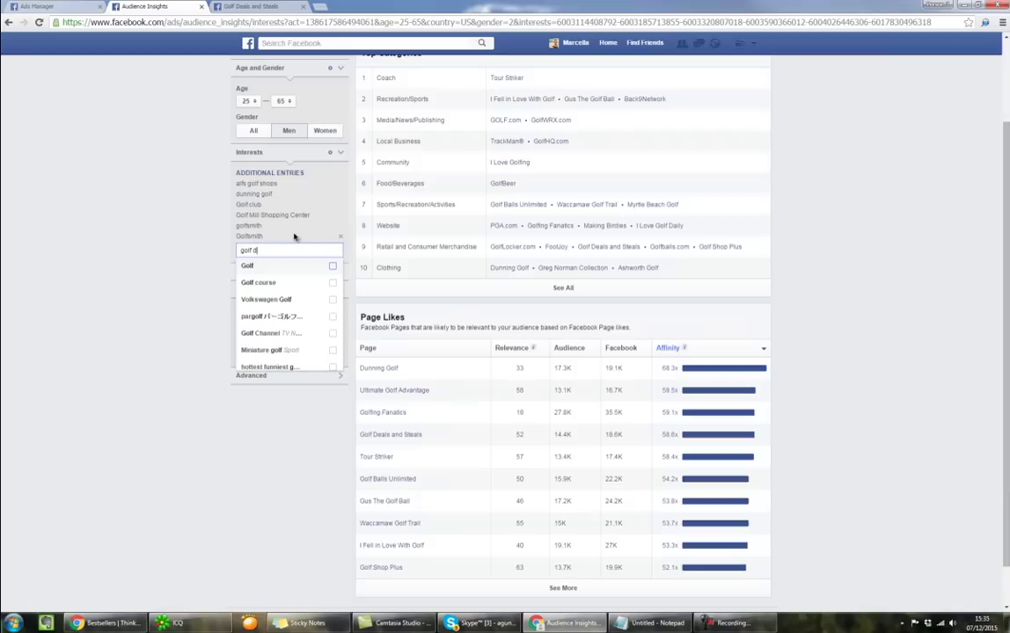
pyautogui.write('eal')
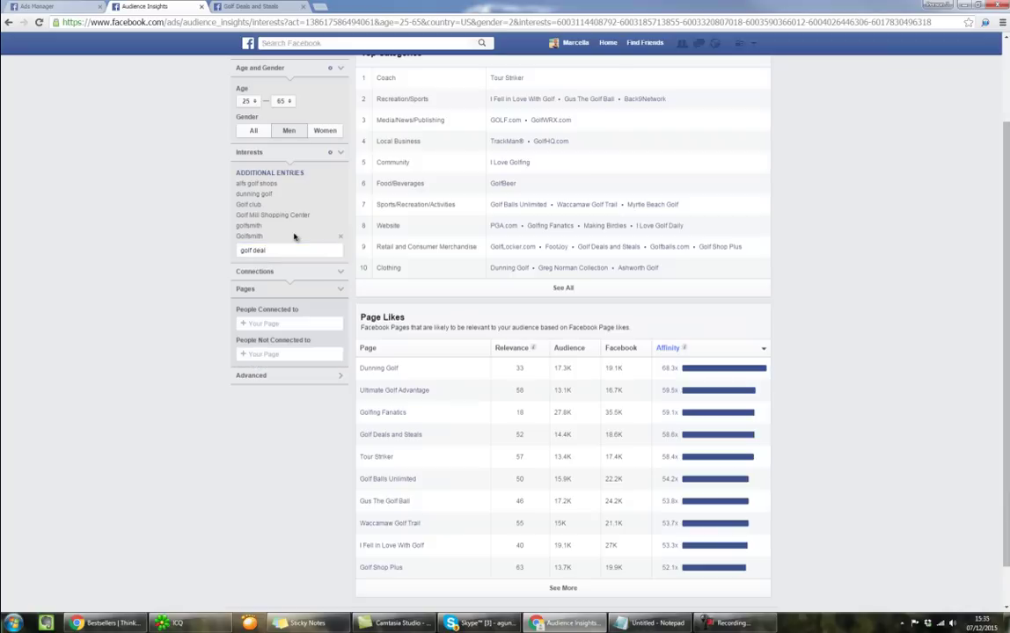
pyautogui.press('BackSpace')
pyautogui.press('BackSpace')
pyautogui.press('BackSpace')
pyautogui.press('BackSpace')
pyautogui.press('BackSpace')
pyautogui.press('BackSpace')
pyautogui.press('BackSpace')
pyautogui.press('BackSpace')
pyautogui.press('BackSpace')
# - Copy the list of additional interest entries, from "alfs golf shops" to "Golfsmith", from the audience settings
pyautogui.scroll(2, 207, 264)
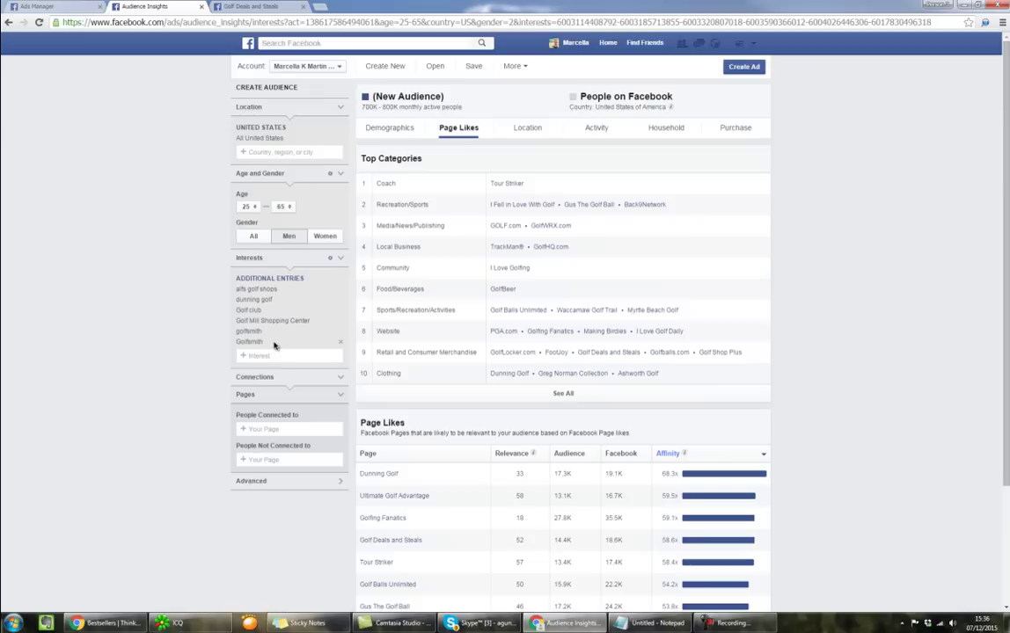
pyautogui.hotkey('alt', 'Tab')
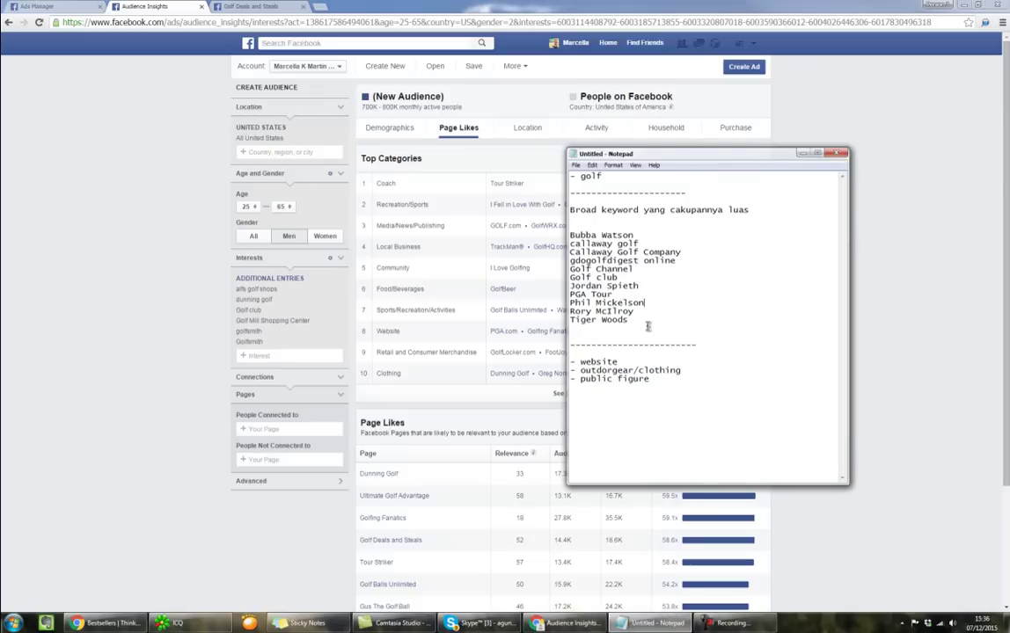
pyautogui.click(246, 291)
pyautogui.click(240, 296)
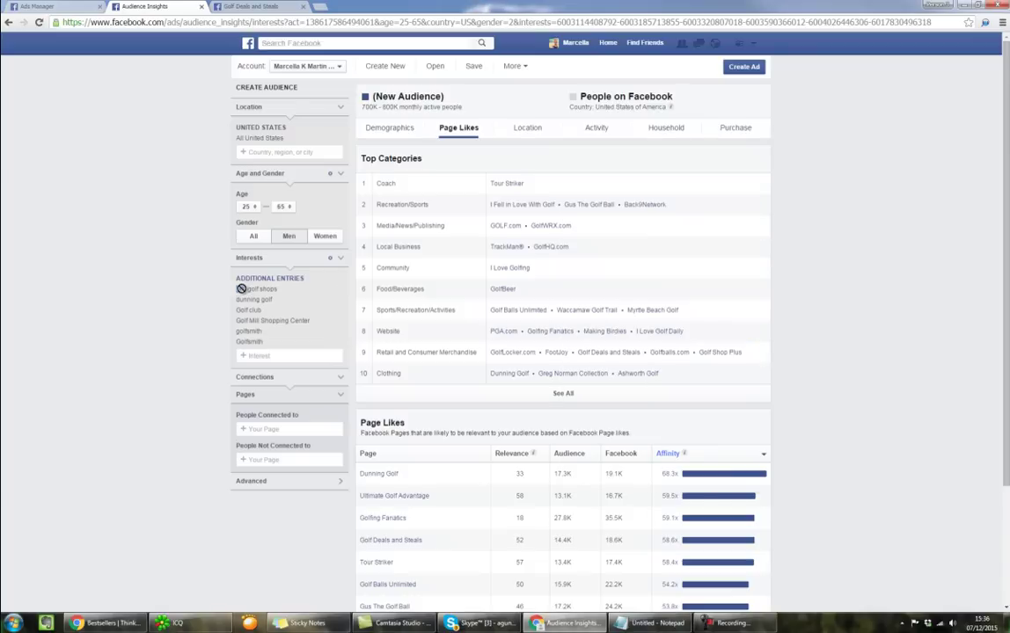
pyautogui.moveTo(235, 290); pyautogui.dragTo(282, 344)
pyautogui.rightClick(249, 324)
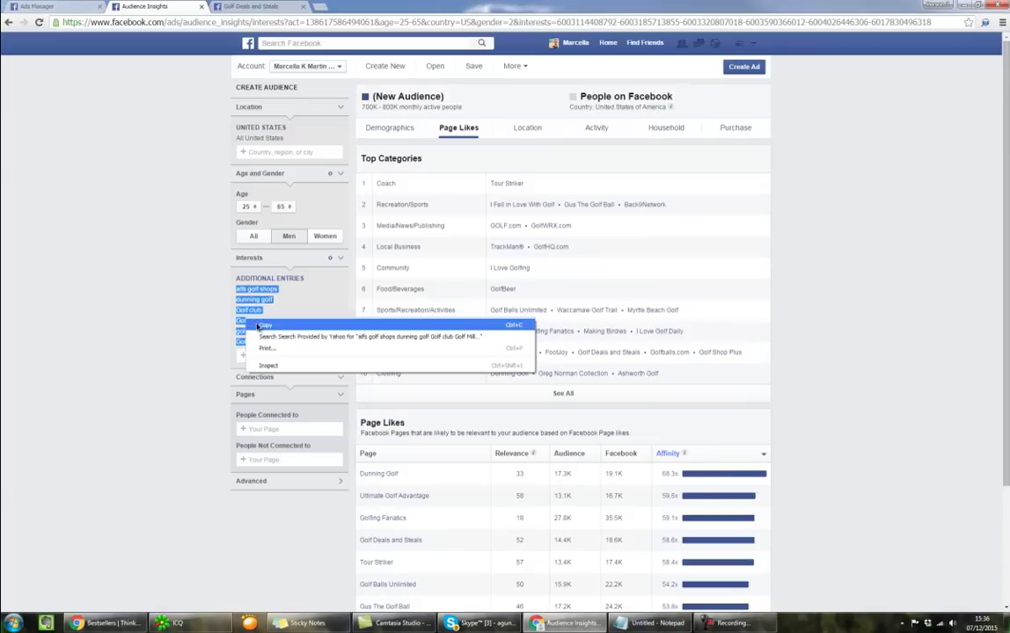
pyautogui.click(262, 326)
# - Switch to Notepad, add a dashed separator below "- public figure" and paste the copied interest list under it
pyautogui.hotkey('alt', 'Tab')
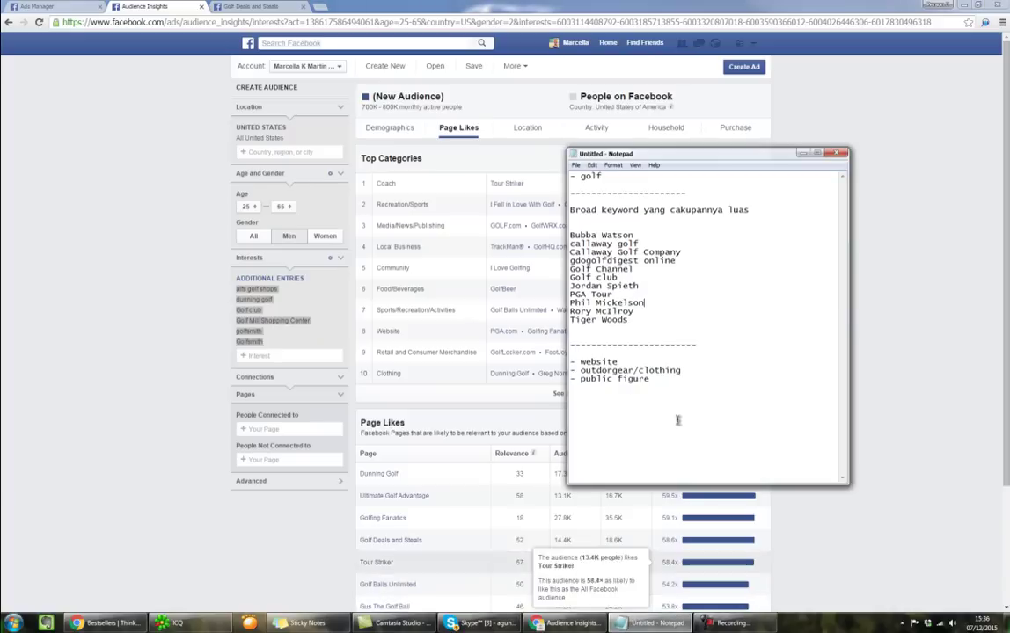
pyautogui.click(699, 400)
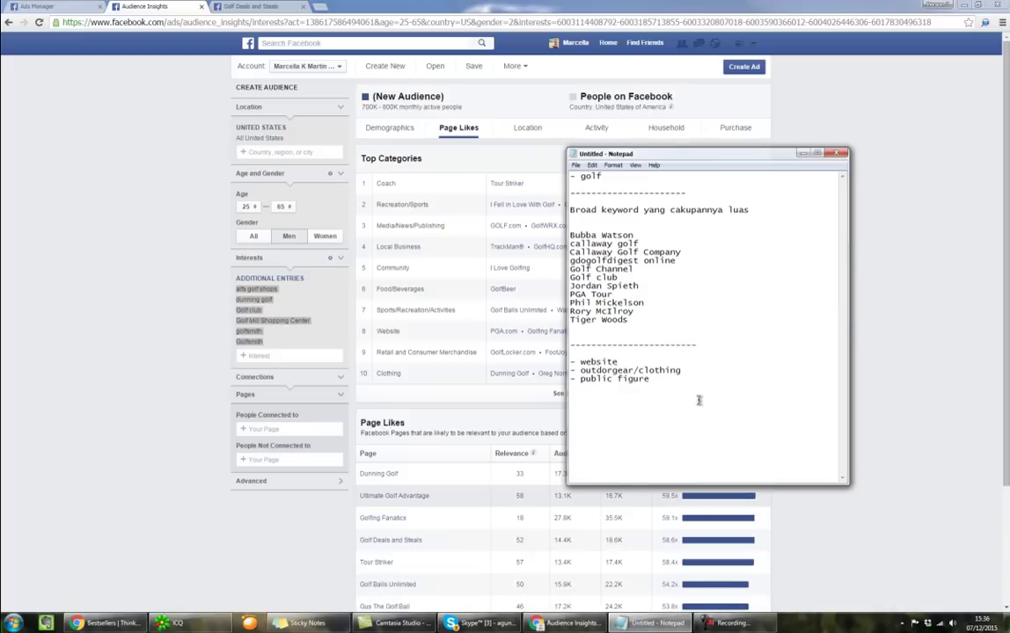
pyautogui.write('------------------------')
pyautogui.hotkey('ctrl', 'v')
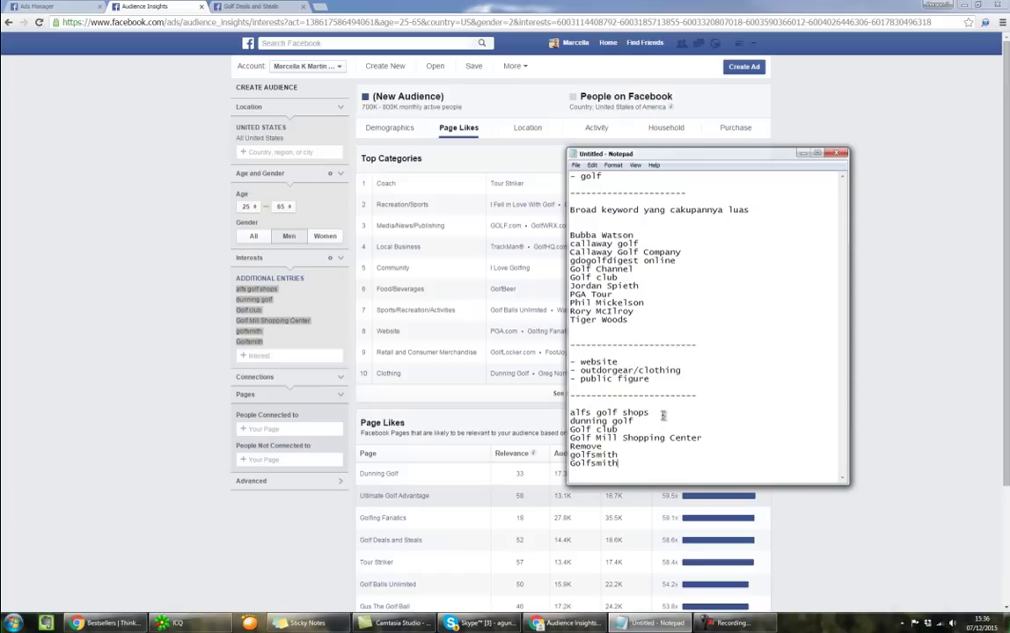
# - Add another dashed separator below the pasted interests and write "1 campaign = 1 adset = 1 interest" under it
pyautogui.press('Return')
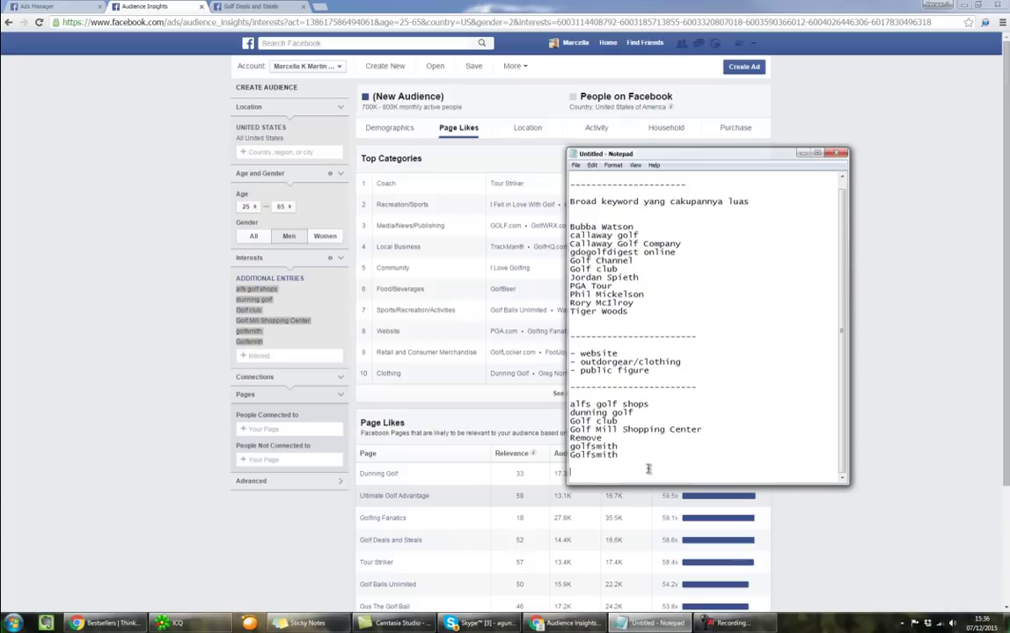
pyautogui.write('------------------')
pyautogui.press('Return')
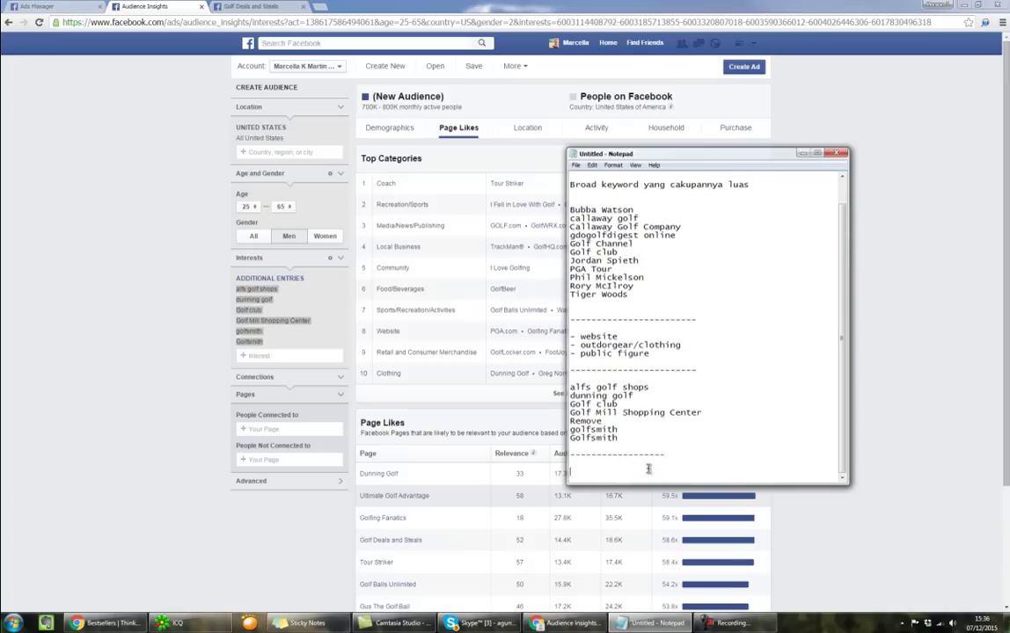
pyautogui.write('1 ')
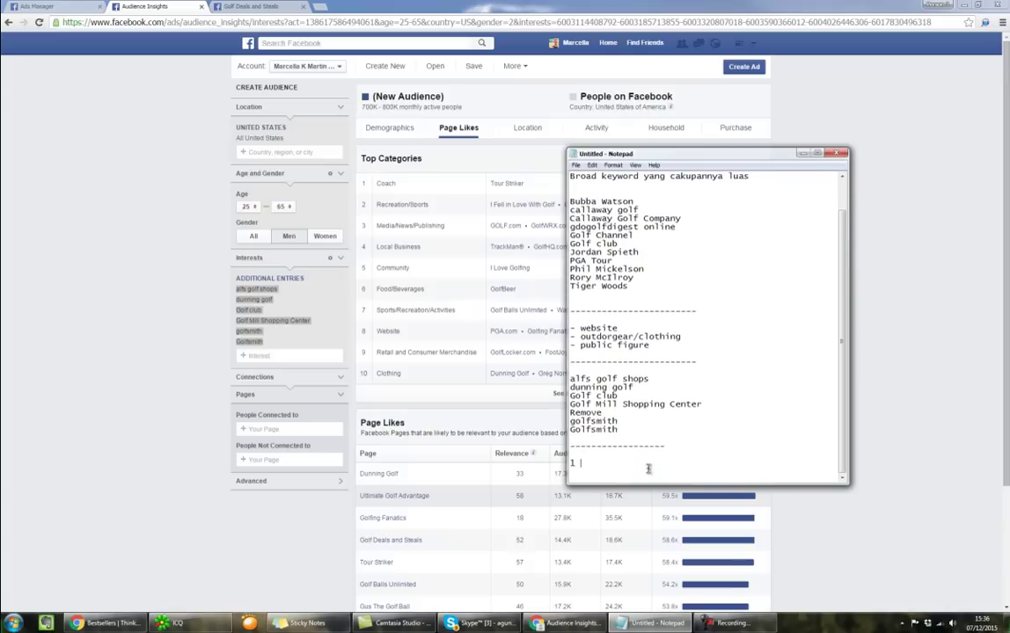
pyautogui.write('campaign = 1 adset = 1 interest')
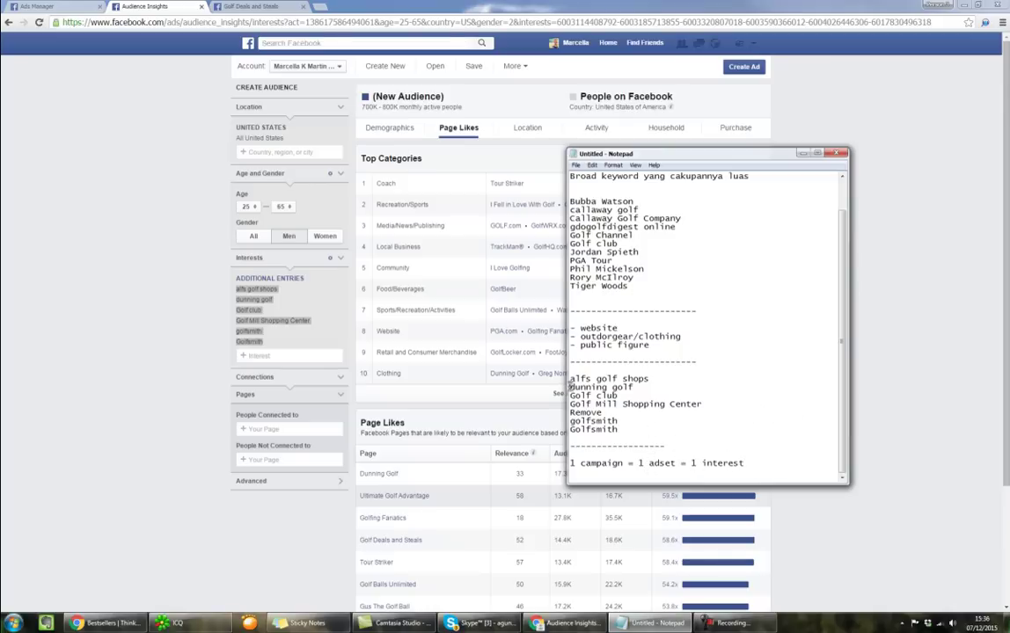
# - Add an indented second line "1a adset = 1 interest" beneath the campaign formula
pyautogui.moveTo(570, 386)
pyautogui.mouseDown()
pyautogui.moveTo(591, 388)
pyautogui.moveTo(581, 373)
pyautogui.moveTo(648, 379)
pyautogui.moveTo(570, 387)
pyautogui.moveTo(569, 396)
pyautogui.mouseUp()
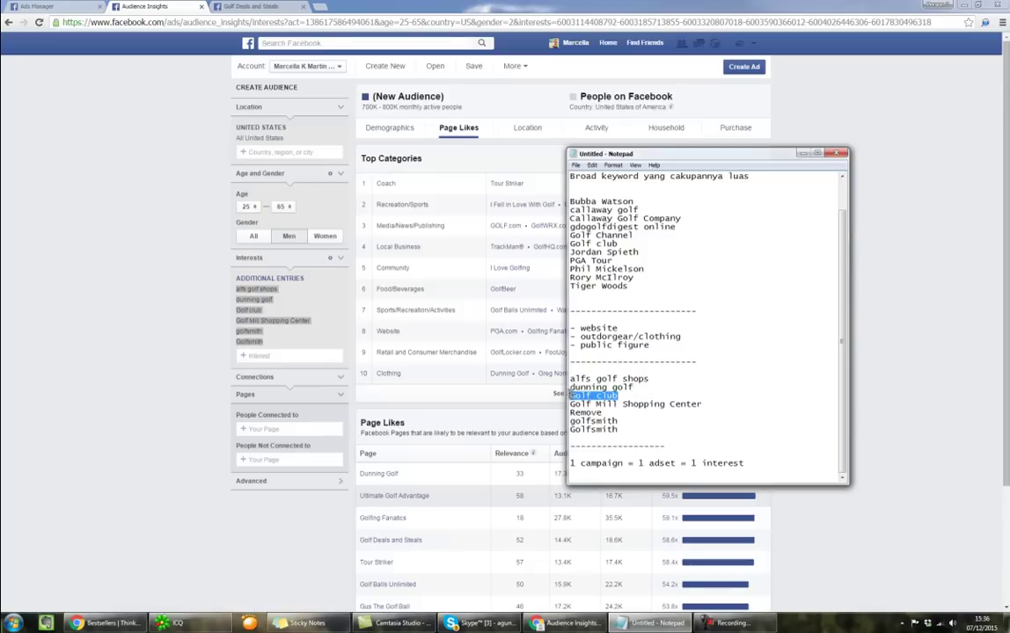
pyautogui.click(753, 463)
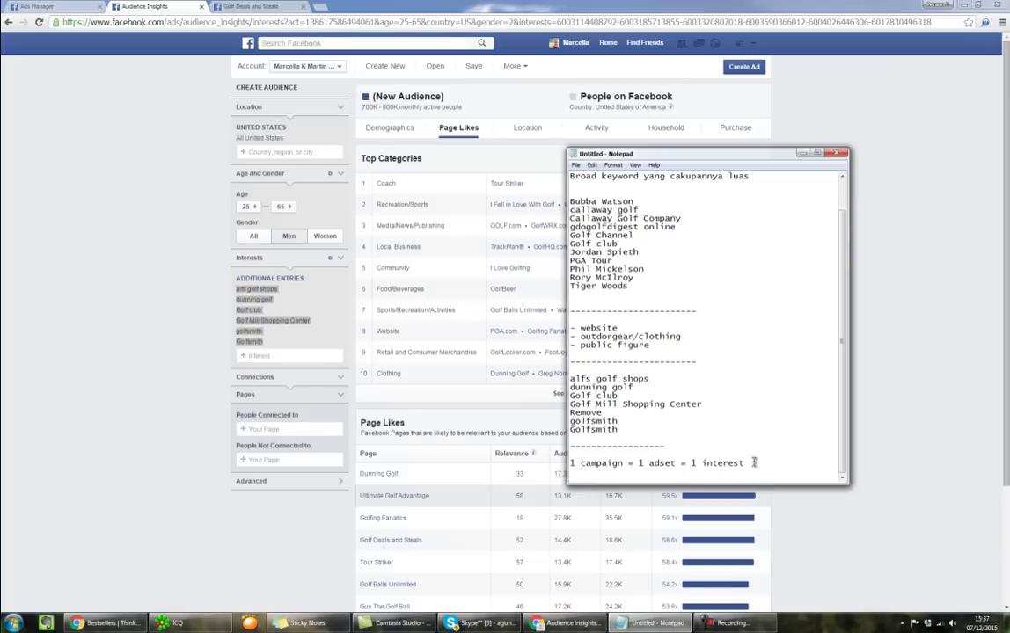
pyautogui.press('Return')
pyautogui.write('a adset = 1 interest')
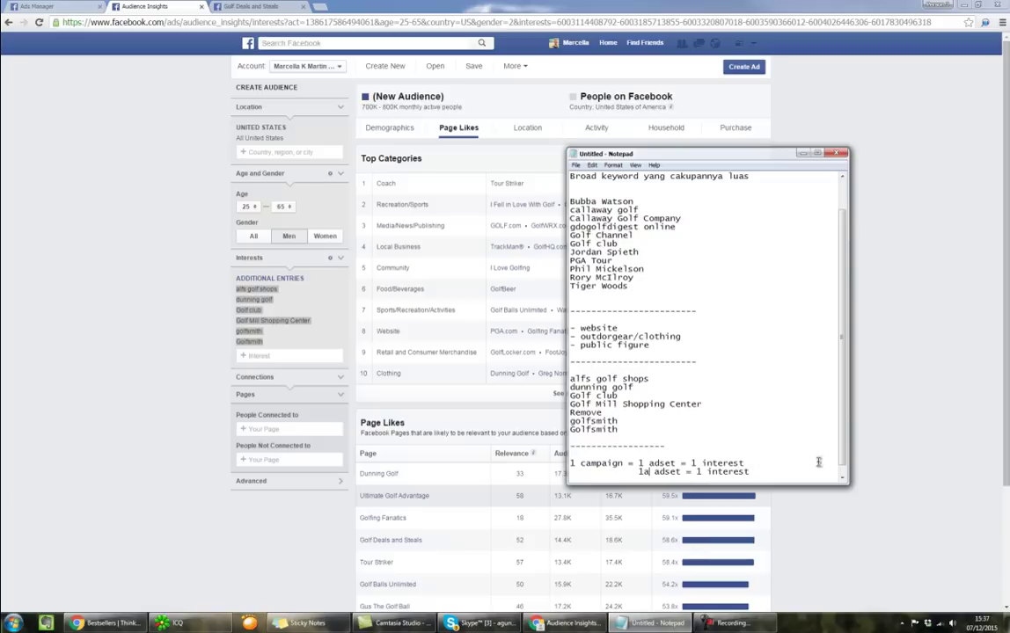
# - Label the campaign "golf store", enlarge the Notepad window, and align the "1a adset" line under "1 adset"
pyautogui.click(685, 463)
pyautogui.scroll(-1, 704, 448)
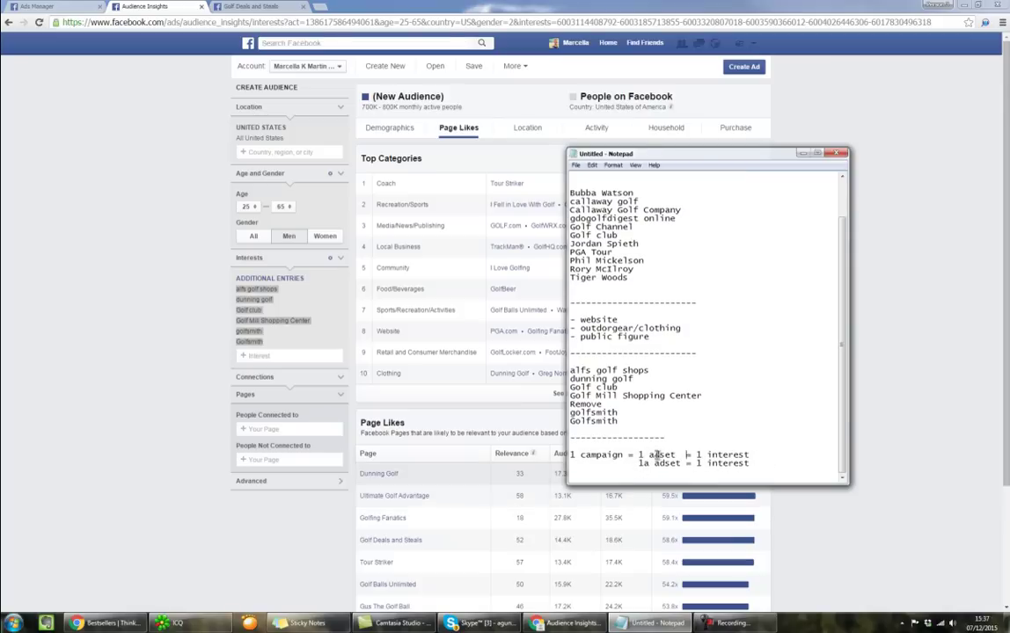
pyautogui.click(628, 455)
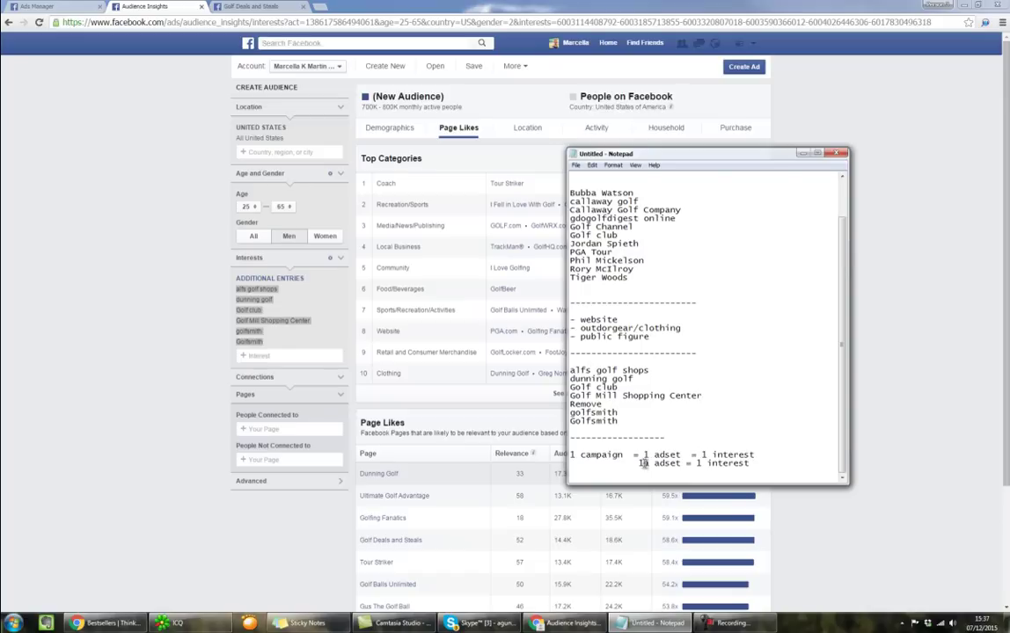
pyautogui.write('golf st')
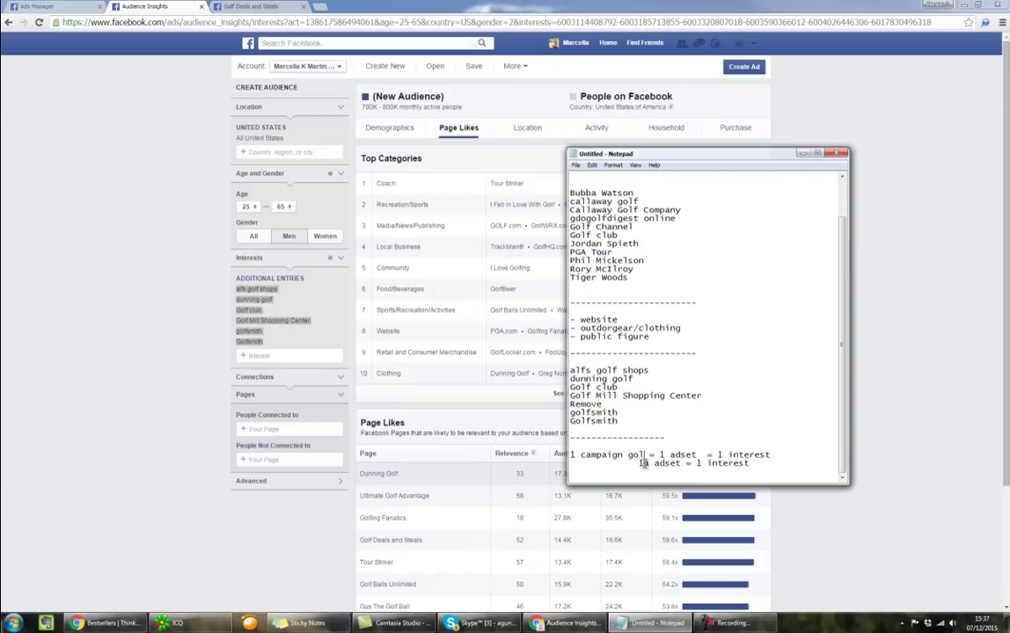
pyautogui.write('ore')
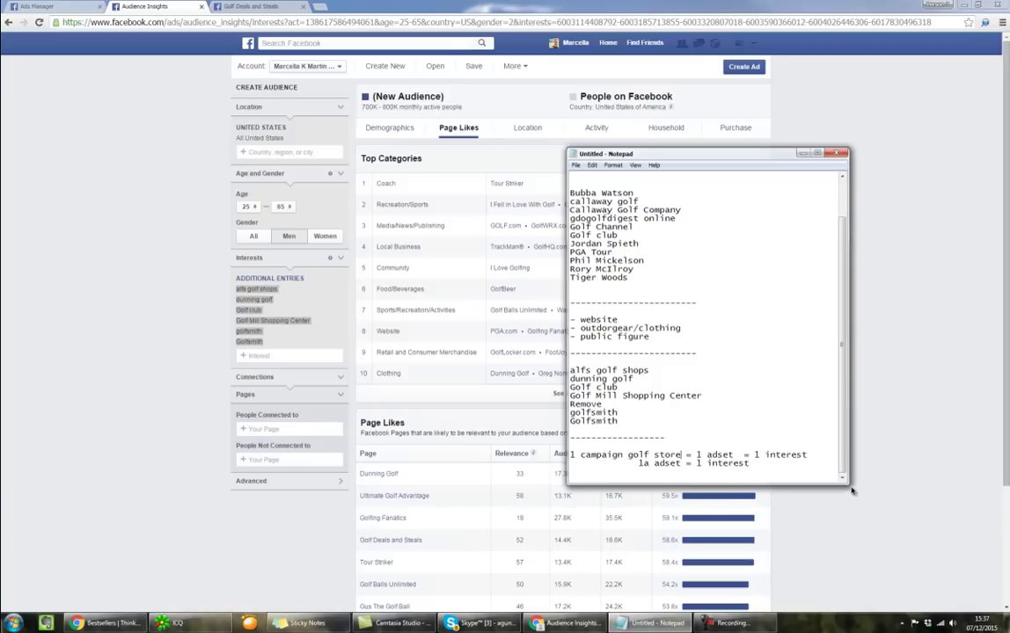
pyautogui.moveTo(847, 483); pyautogui.dragTo(947, 525)
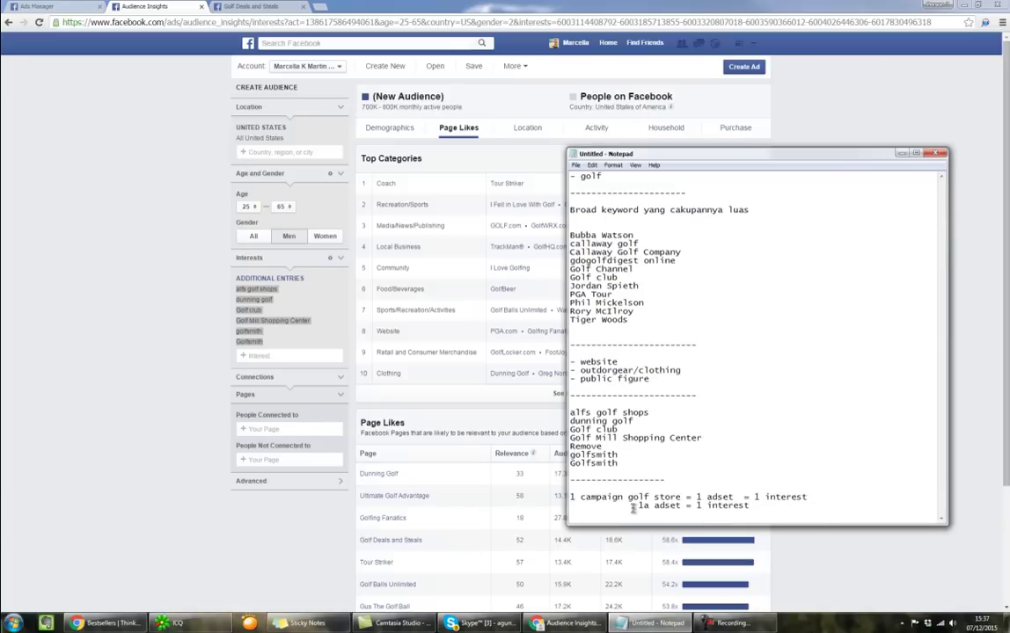
pyautogui.click(639, 506)
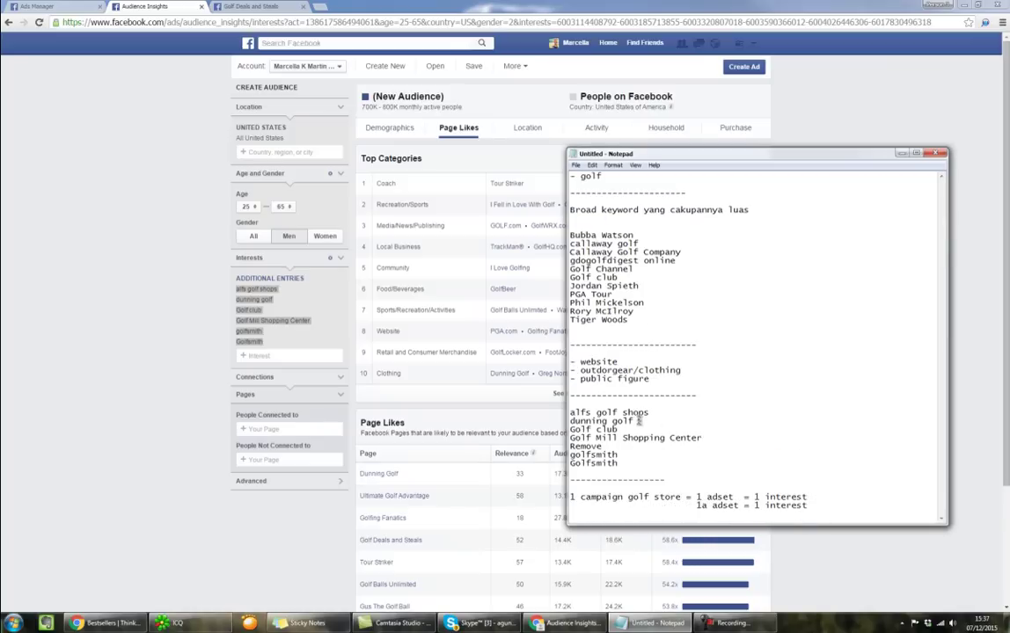
# - Copy "dunning golf" to the end of the first adset line and "Golf Mill Shopping Center" to the end of the 1a line
pyautogui.moveTo(634, 421); pyautogui.dragTo(568, 422)
pyautogui.hotkey('ctrl', 'c')
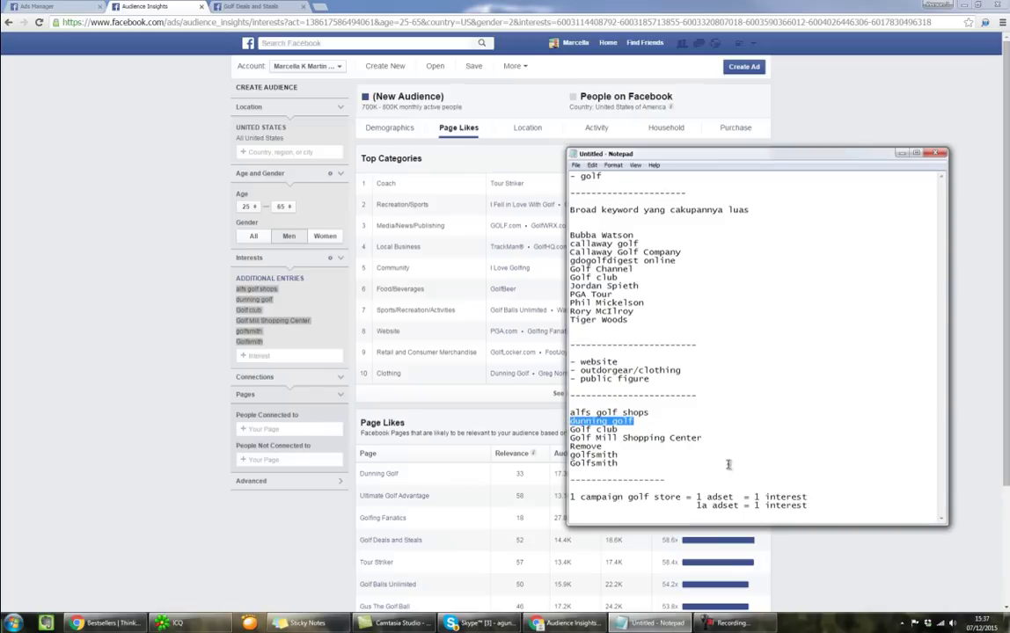
pyautogui.click(813, 497)
pyautogui.hotkey('ctrl', 'v')
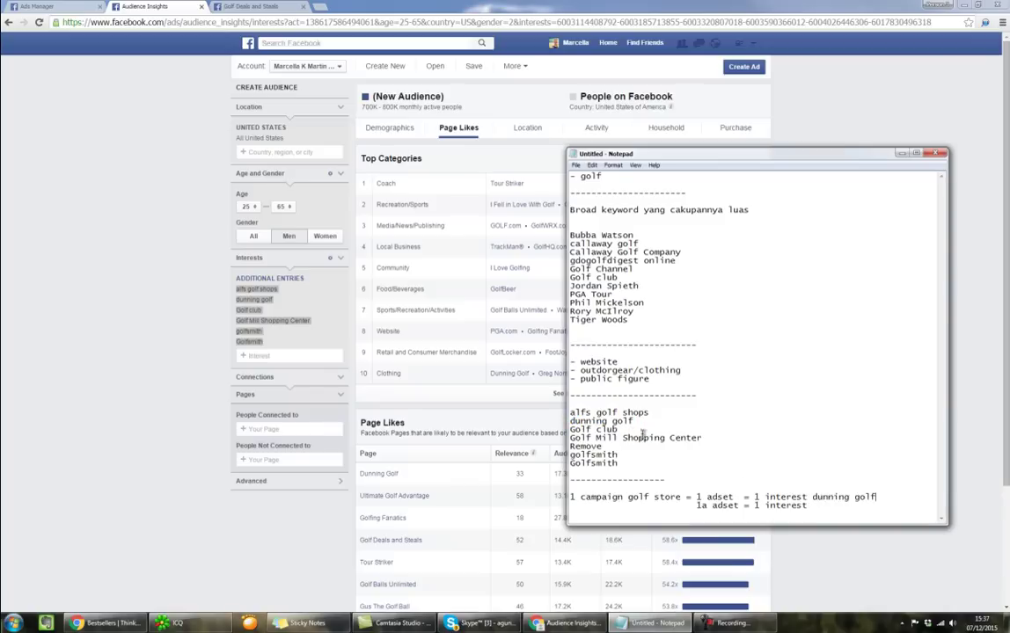
pyautogui.moveTo(702, 438); pyautogui.dragTo(570, 438)
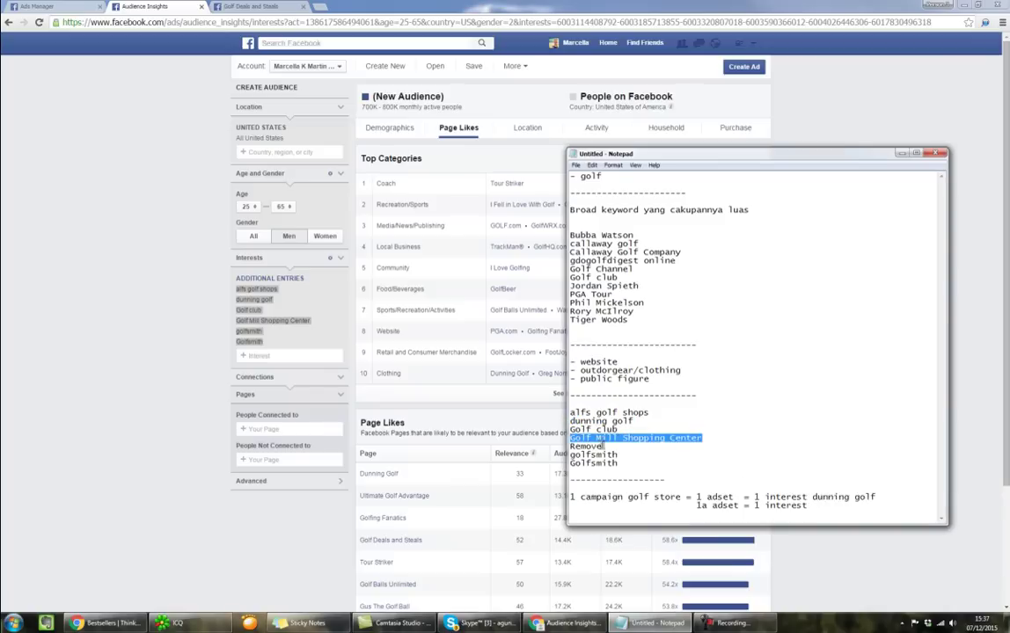
pyautogui.hotkey('ctrl', 'c')
pyautogui.click(840, 508)
pyautogui.hotkey('ctrl', 'v')
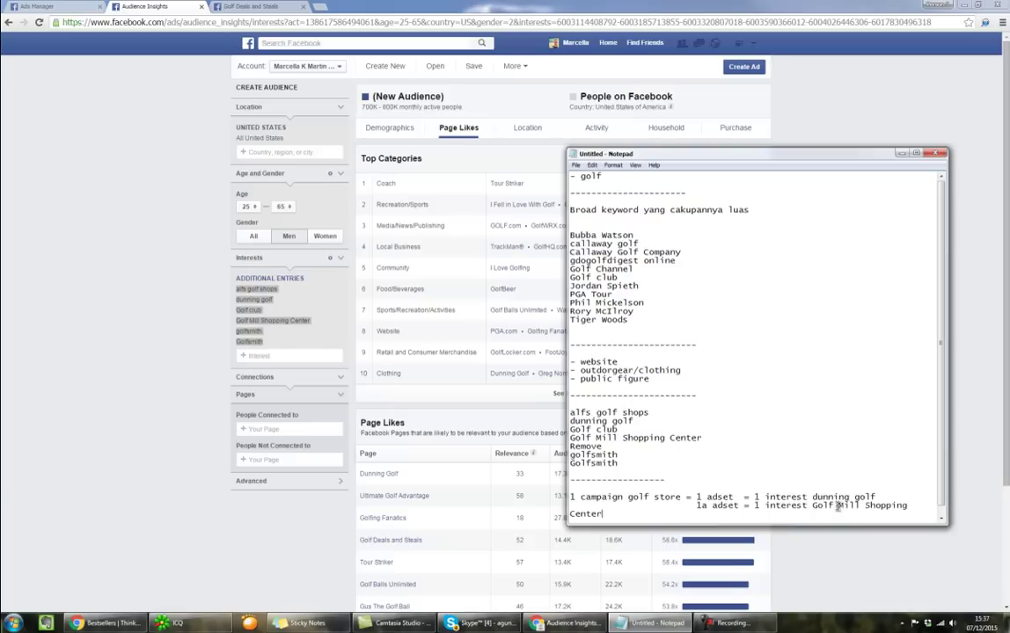
# - Delete the stray "Remove" line from the pasted interest list
pyautogui.moveTo(620, 447); pyautogui.dragTo(570, 447)
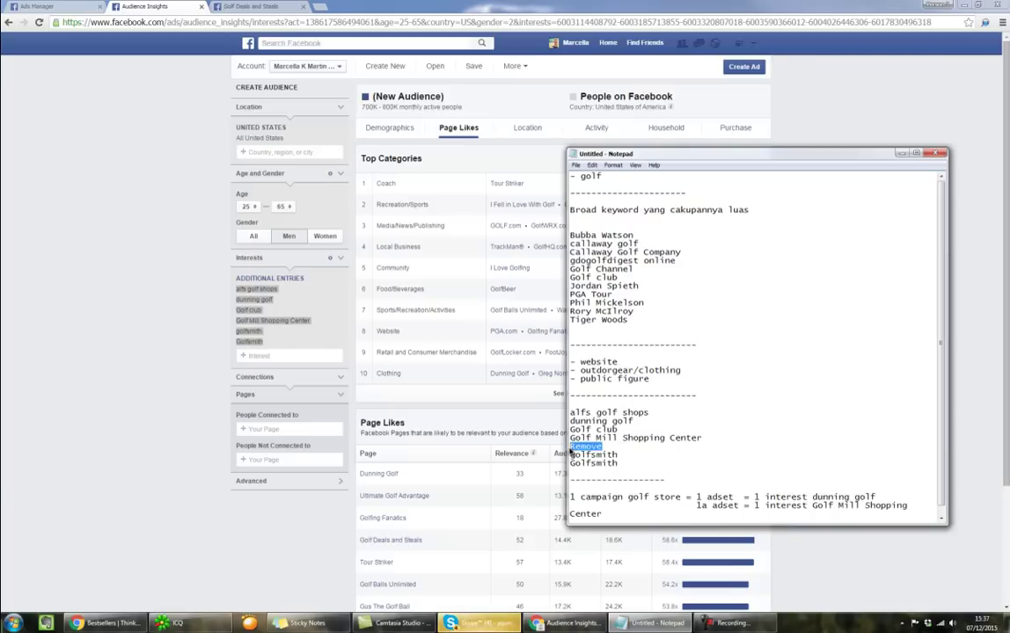
pyautogui.press('Delete')
pyautogui.press('BackSpace')
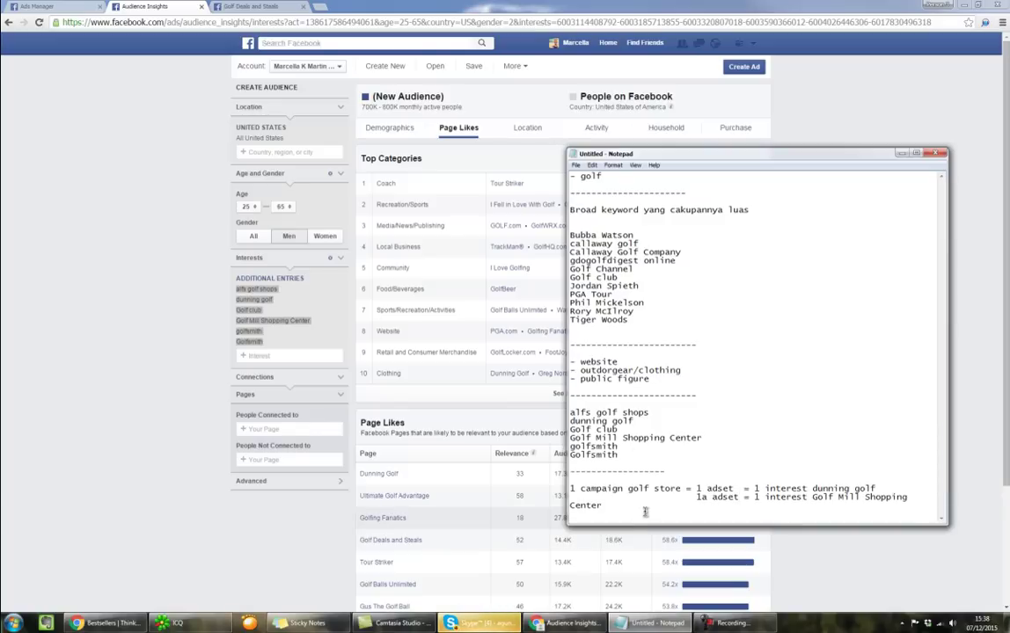
# - Shorten the interest on the 1a adset line to "Golf Mill" by deleting "Shopping Center"
pyautogui.doubleClick(593, 503)
pyautogui.moveTo(593, 503); pyautogui.dragTo(868, 508)
pyautogui.click(866, 497)
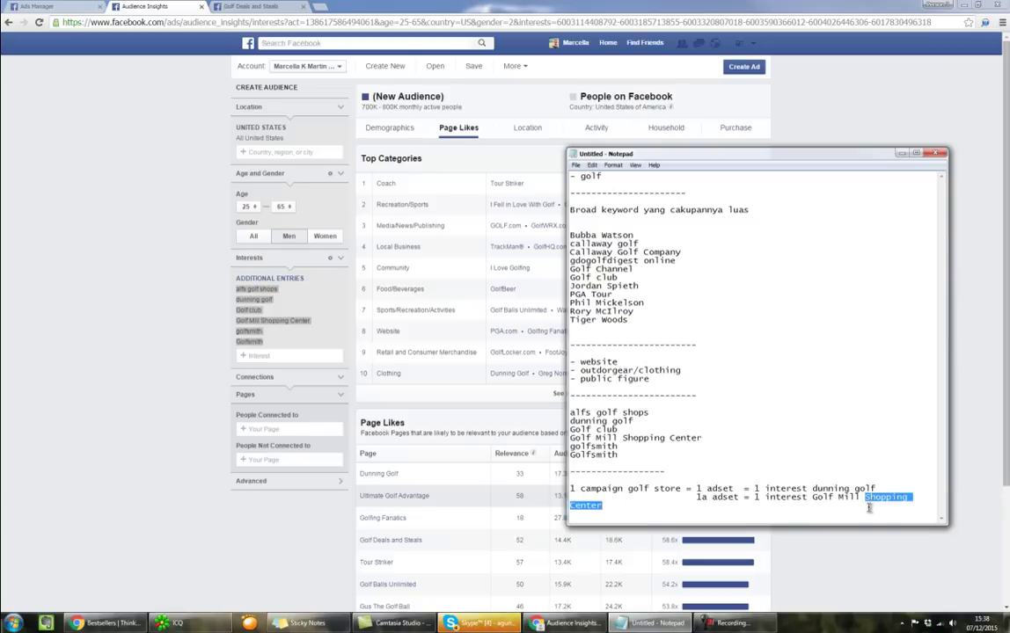
pyautogui.press('BackSpace')
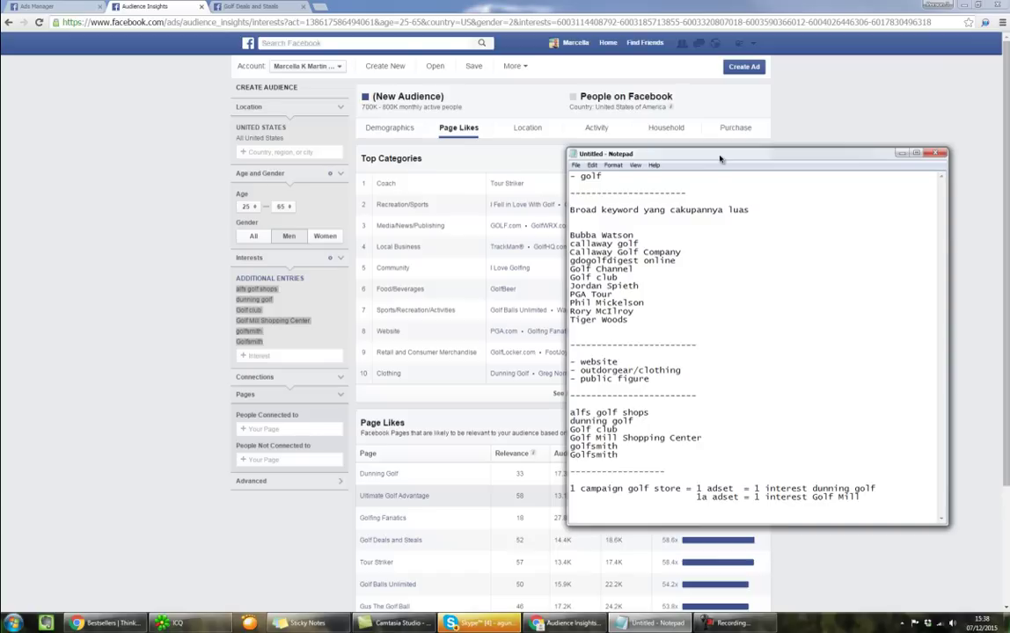
# - Move the Notepad window up and add the note "audience intersect" between two dashed separators below the adset lines
pyautogui.moveTo(720, 159); pyautogui.dragTo(661, 108)
pyautogui.click(827, 450)
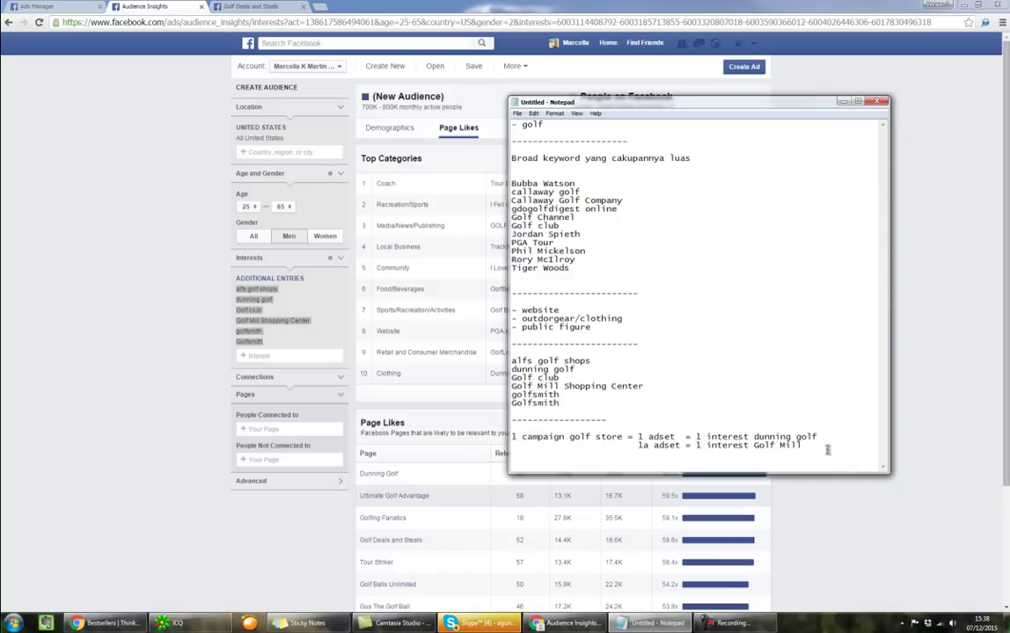
pyautogui.press('Return')
pyautogui.press('Return')
pyautogui.write('------------------')
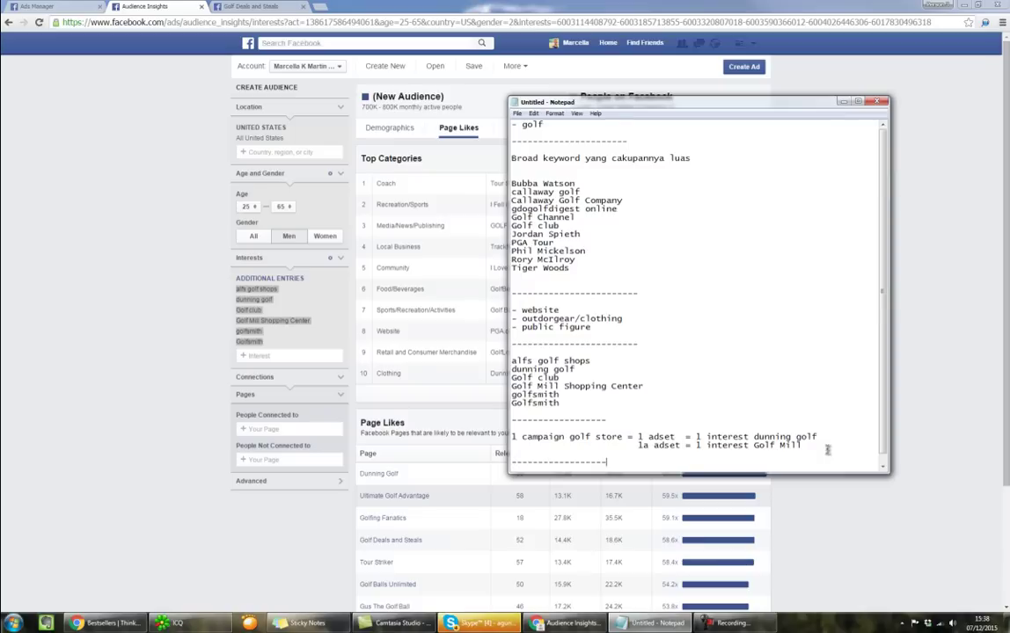
pyautogui.press('Return')
pyautogui.write('audi')
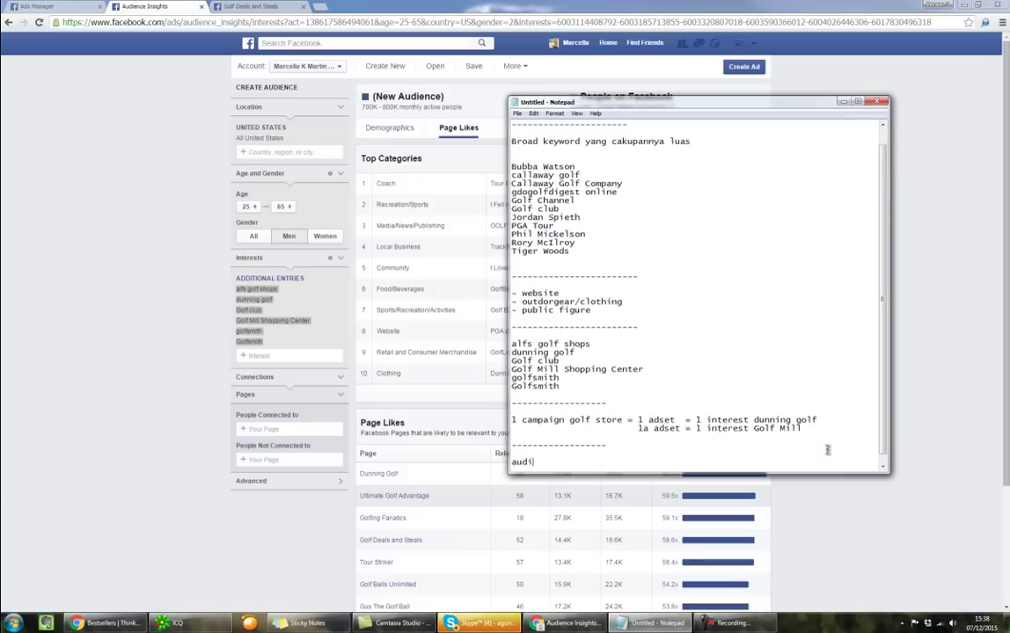
pyautogui.write('ence intersect')
pyautogui.press('Return')
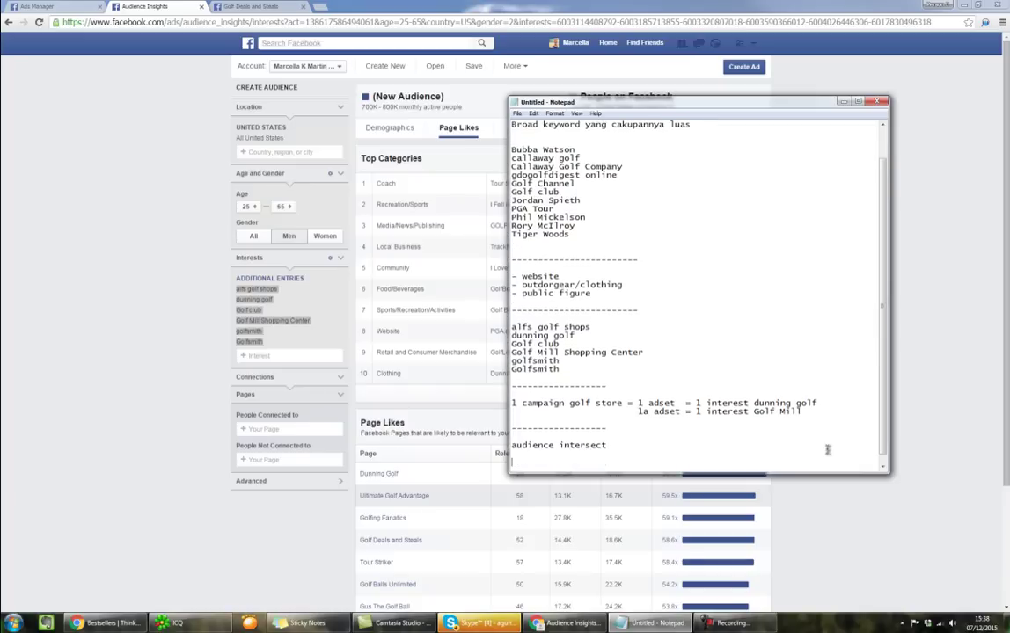
pyautogui.write('----------------')
pyautogui.press('Return')
pyautogui.press('Return')
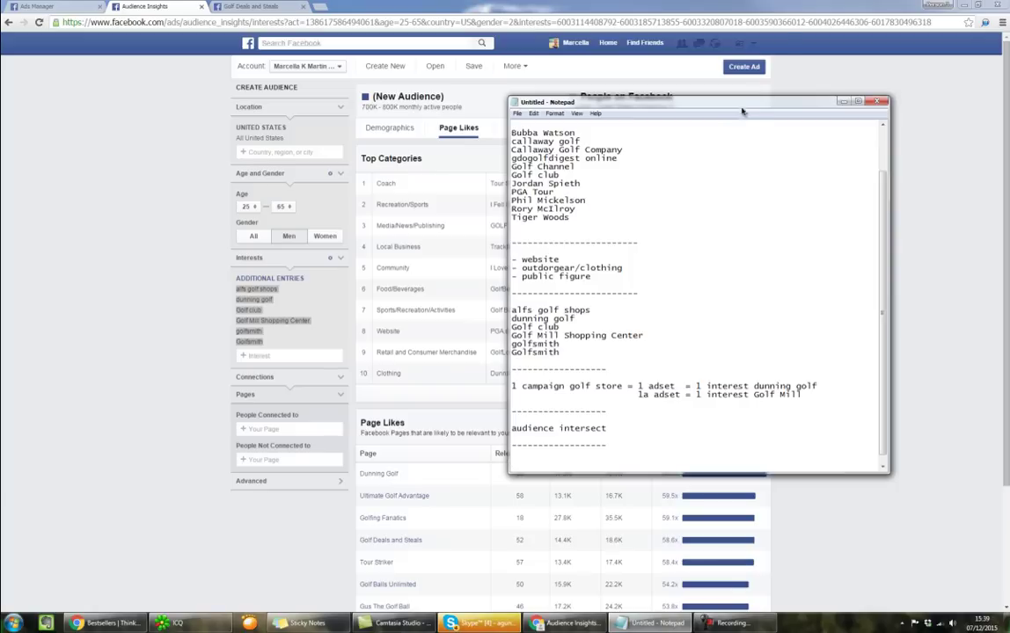
# - Minimize Notepad and save the current audience under the name "GOLF M 2564 US"
pyautogui.click(843, 101)
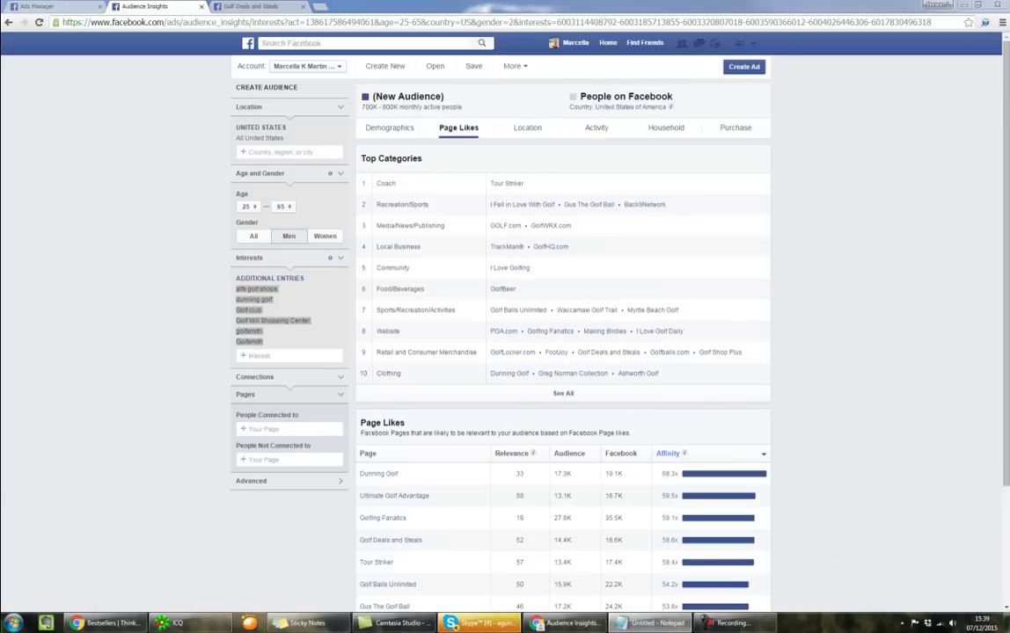
pyautogui.click(474, 66)
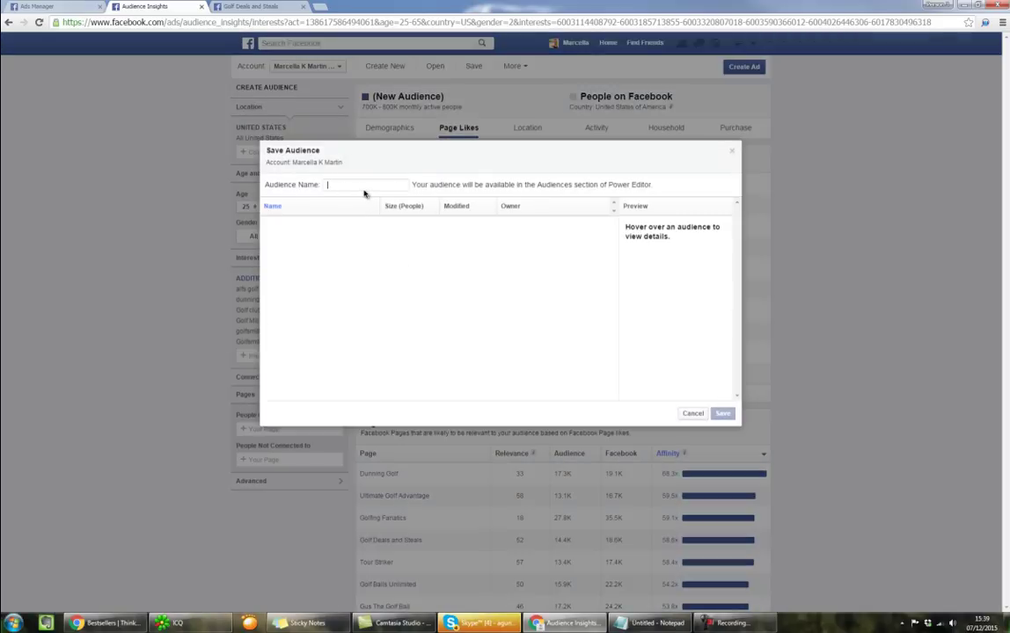
pyautogui.write('golf')
pyautogui.moveTo(343, 185); pyautogui.dragTo(318, 186)
pyautogui.write('GOLF M 2564 US')
pyautogui.moveTo(380, 185); pyautogui.dragTo(324, 189)
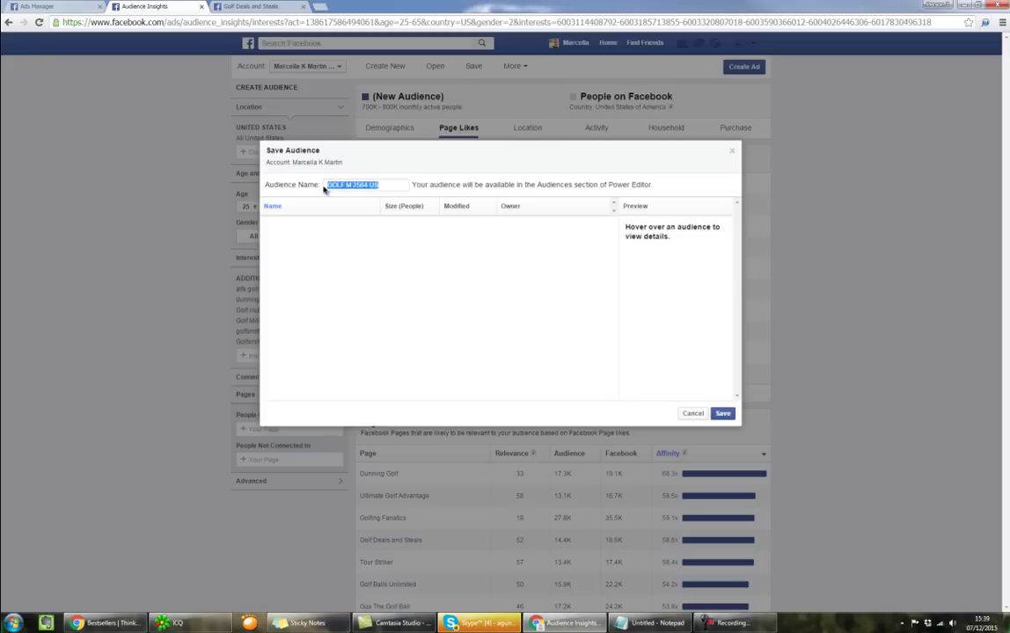
pyautogui.click(728, 416)
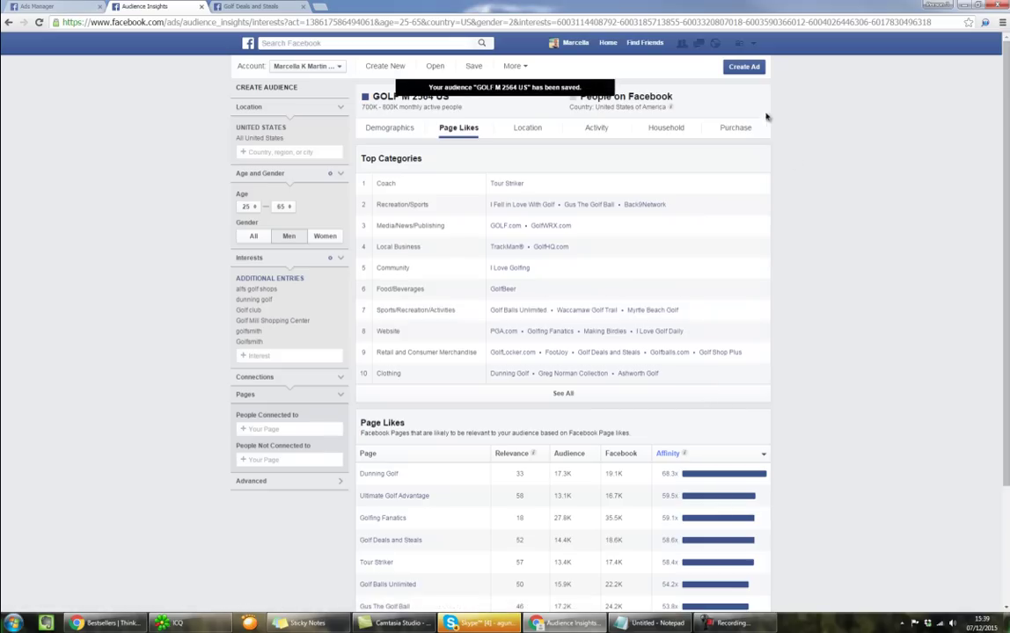
# - Start an ad for the saved audience in Power Editor and highlight the "audience intersect" note in Notepad while it loads
pyautogui.click(752, 69)
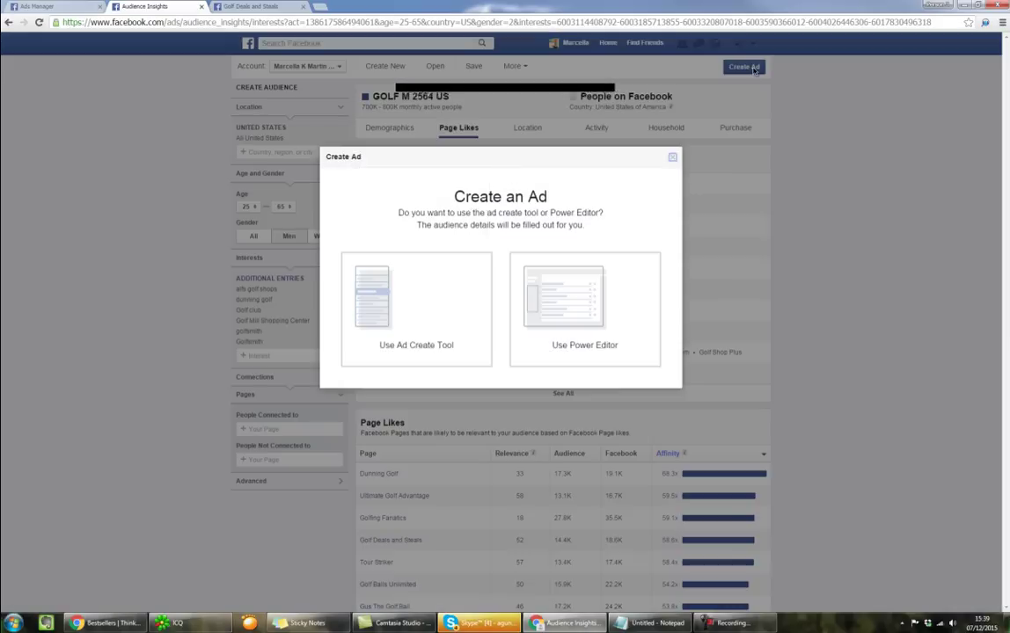
pyautogui.click(571, 334)
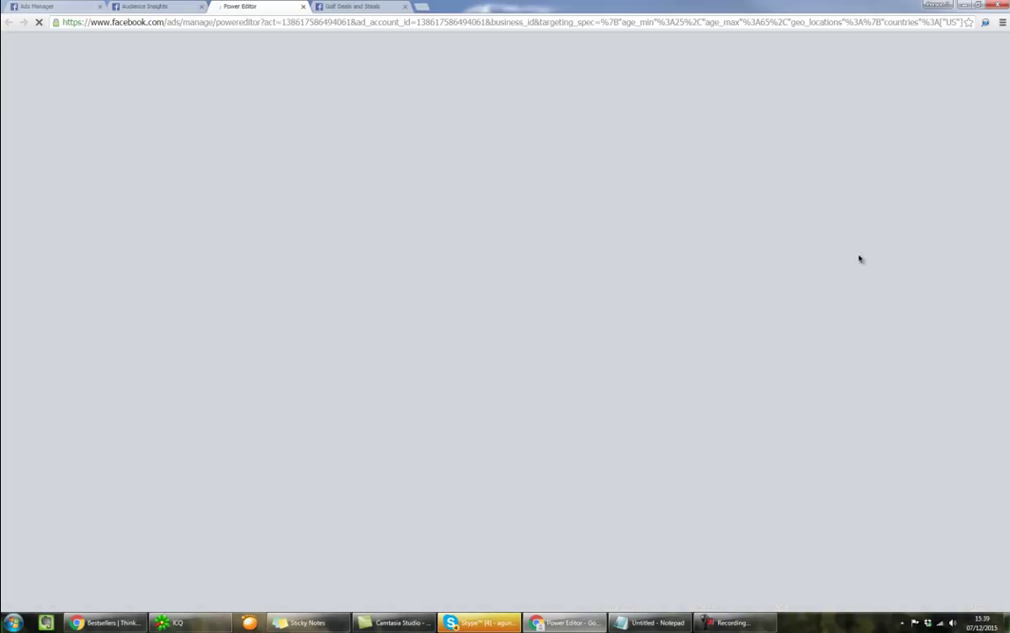
pyautogui.hotkey('alt', 'Tab')
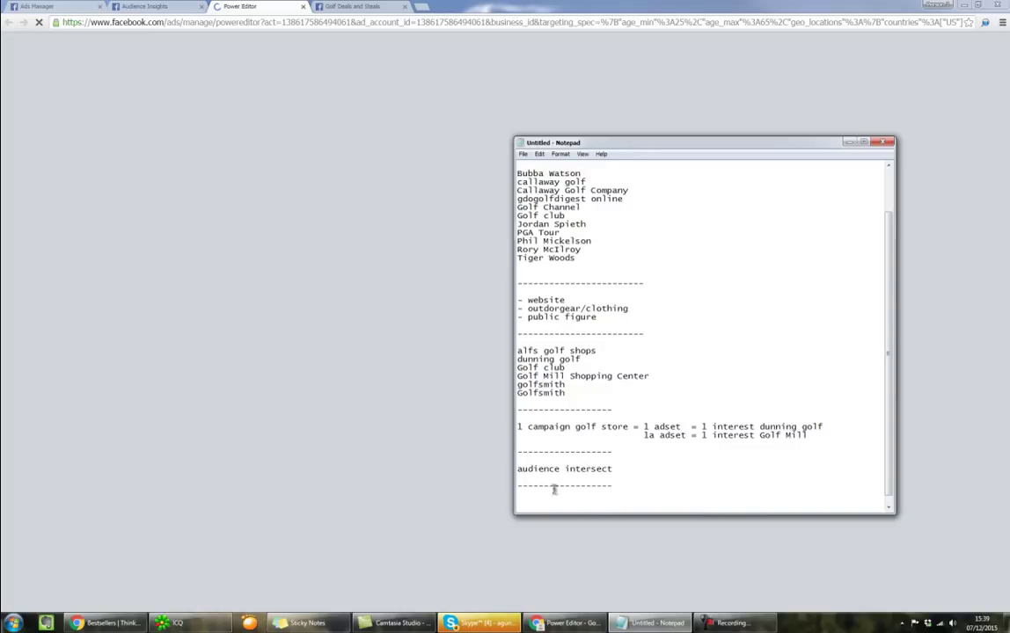
pyautogui.moveTo(615, 469); pyautogui.dragTo(508, 471)
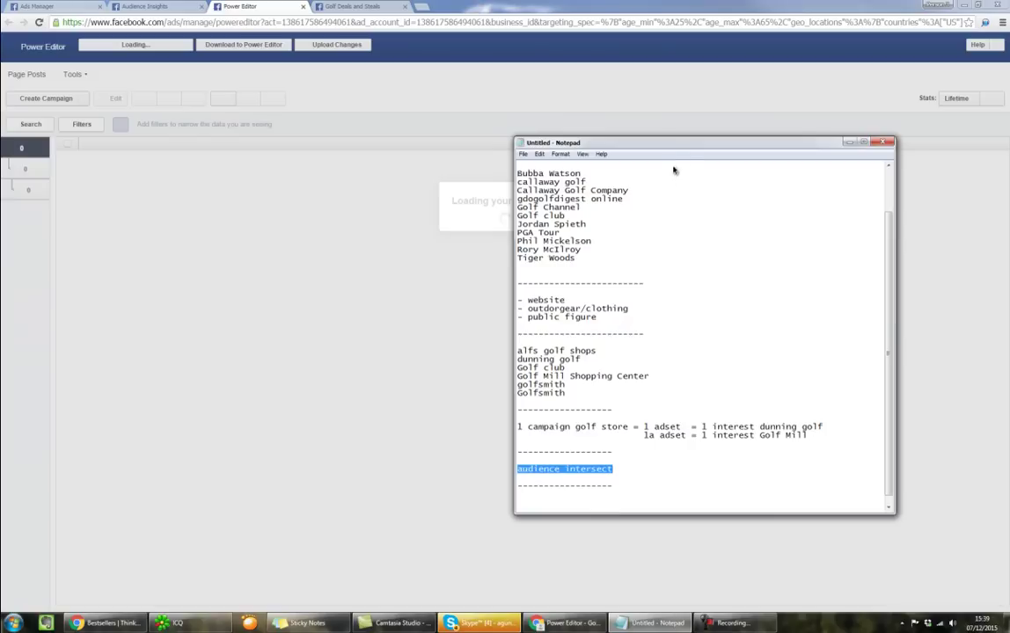
pyautogui.moveTo(678, 146); pyautogui.dragTo(959, 148)
pyautogui.click(897, 218)
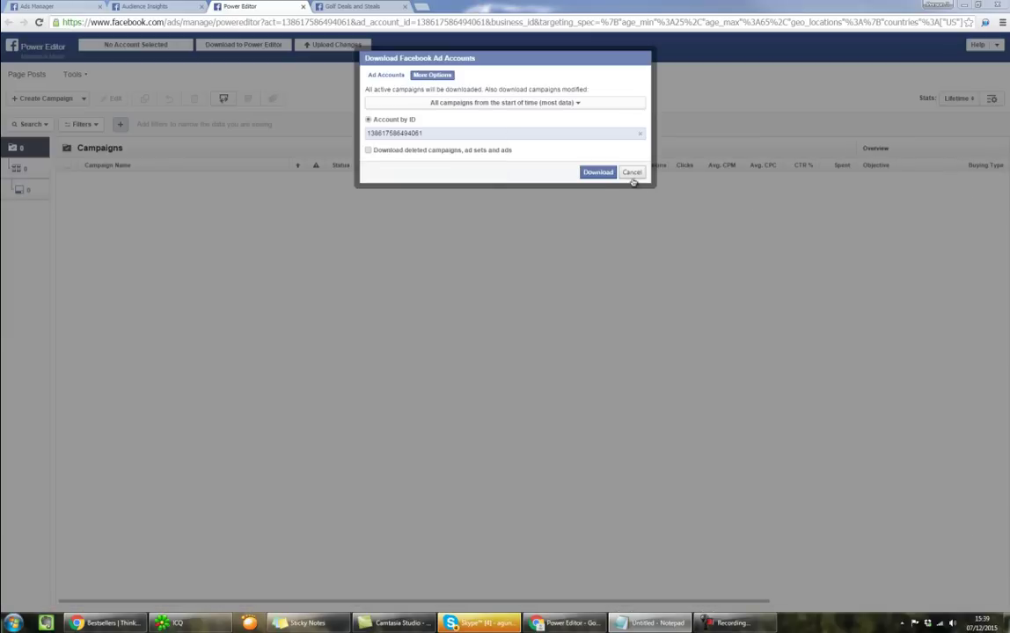
# - Download all of the ad account's campaigns from the start of time and decline the Instagram ads offer
pyautogui.click(596, 173)
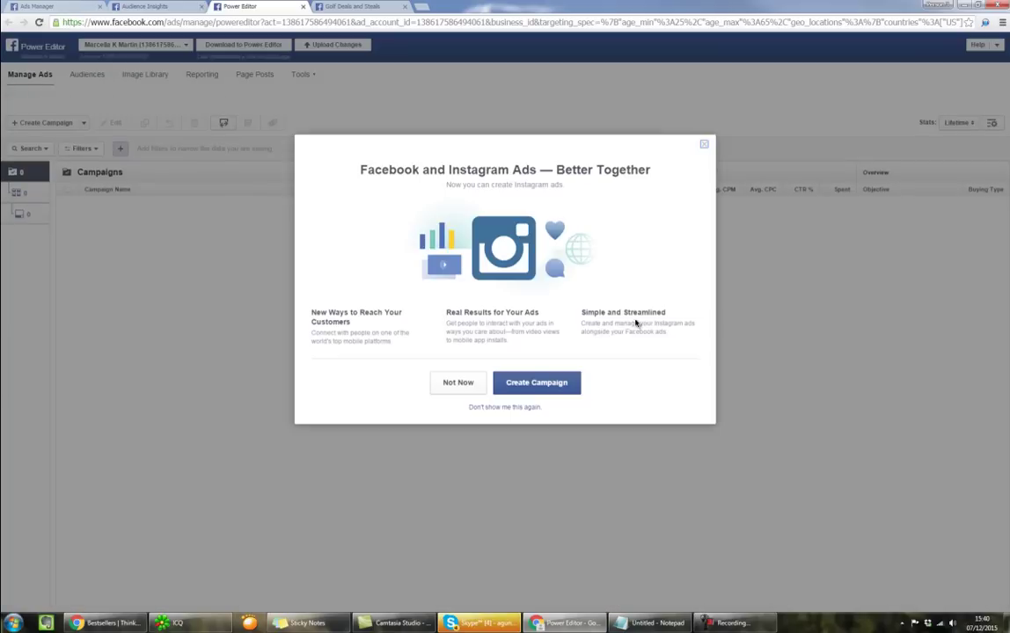
pyautogui.click(458, 385)
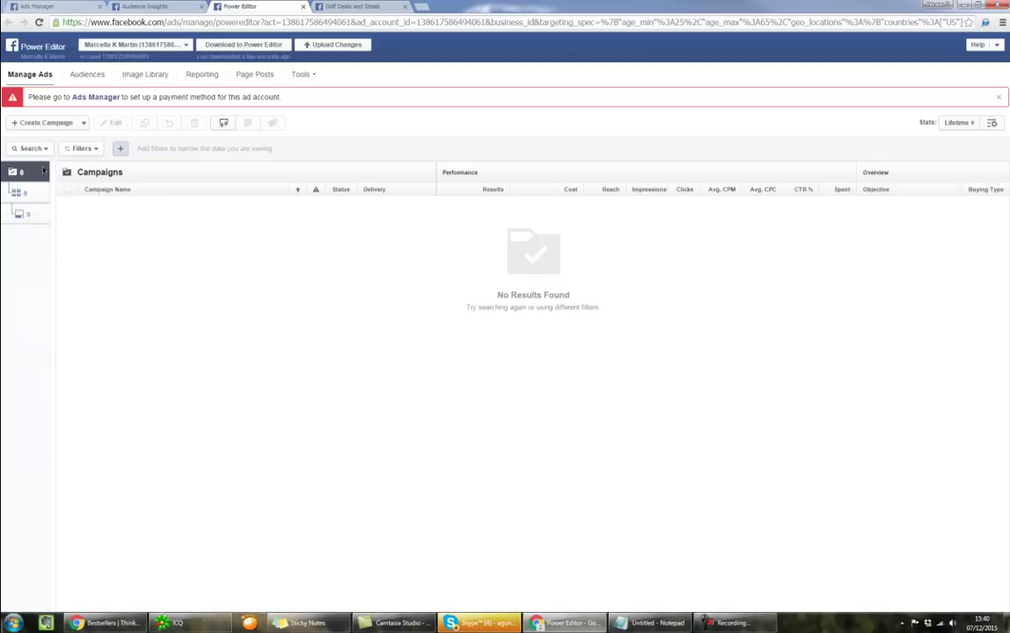
pyautogui.click(121, 151)
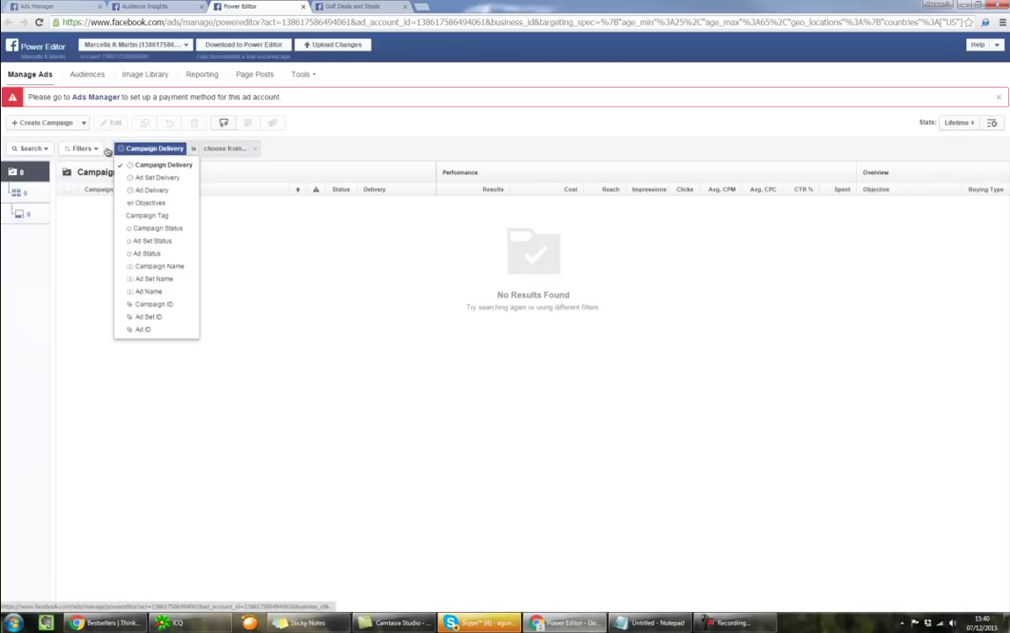
pyautogui.click(61, 264)
# - Start a new campaign named "Golf Ads Campaign PPE" and look through the available objectives without changing the selection
pyautogui.click(39, 123)
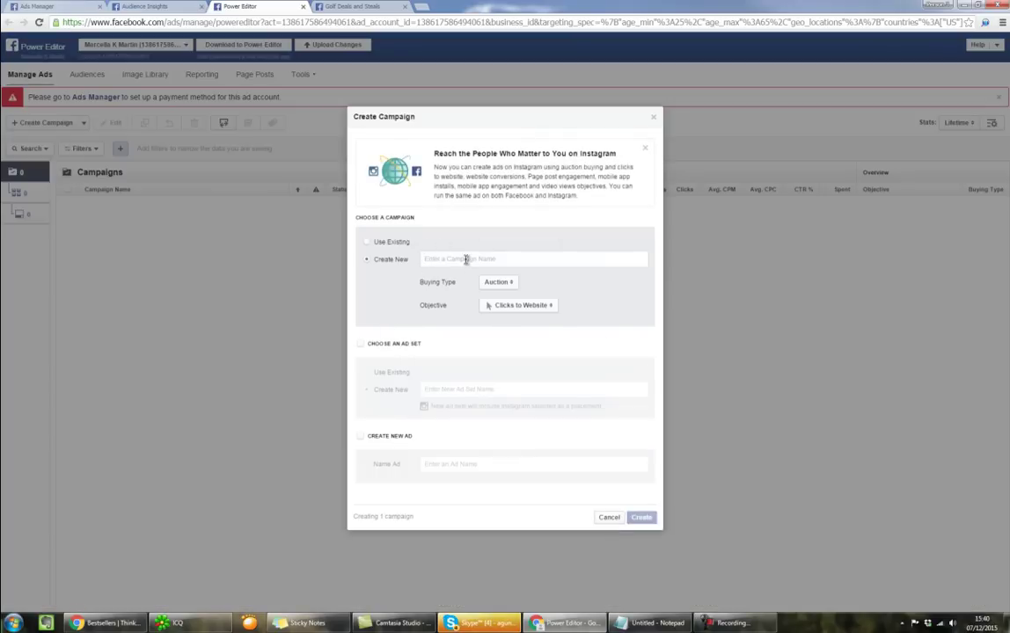
pyautogui.write('G')
pyautogui.press('BackSpace')
pyautogui.write('G')
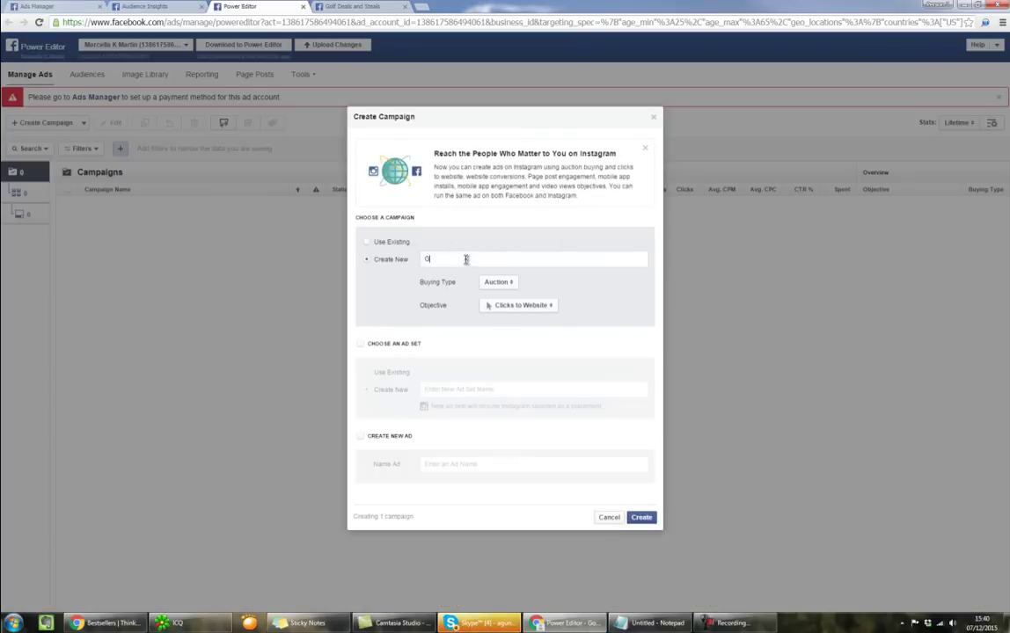
pyautogui.write('olf Ads Campai')
pyautogui.press('BackSpace')
pyautogui.press('BackSpace')
pyautogui.write('gn')
pyautogui.click(527, 306)
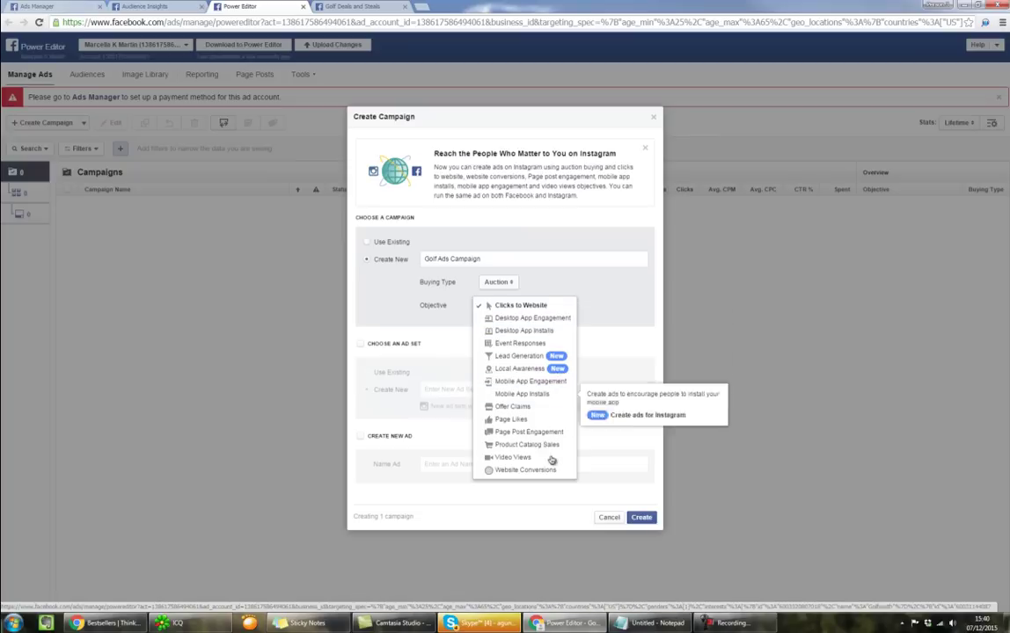
pyautogui.click(511, 258)
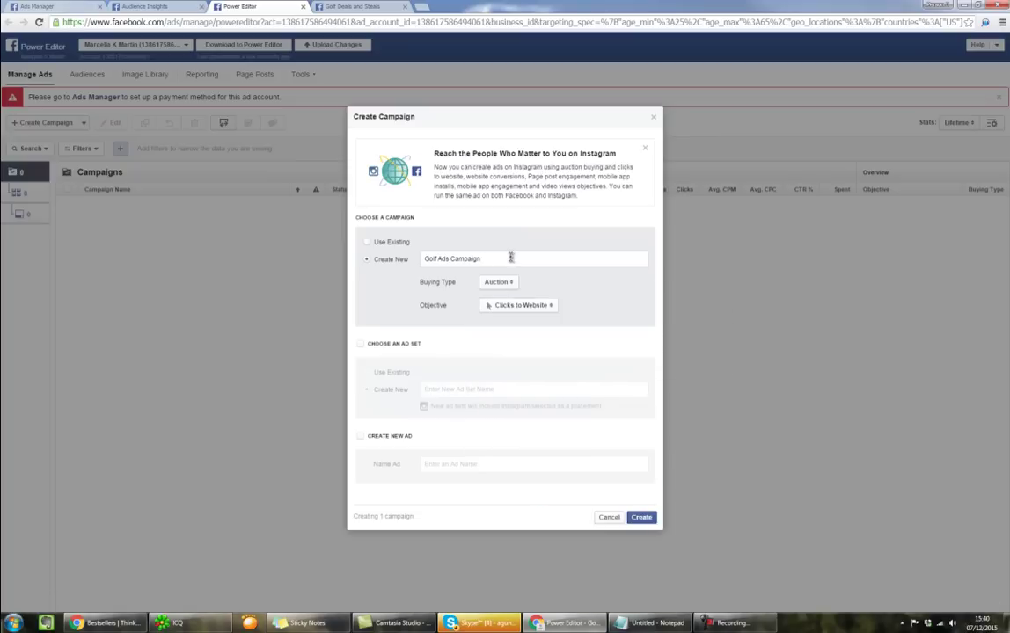
pyautogui.write('E')
# - Include a new ad set in the campaign and name it "Golf Ads 2564 US"
pyautogui.click(360, 343)
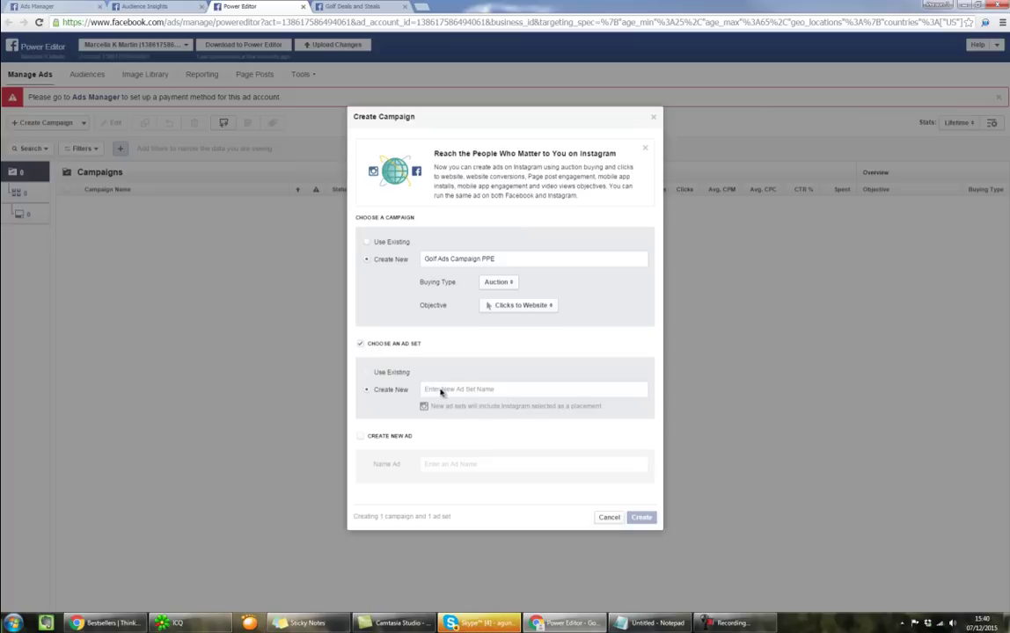
pyautogui.moveTo(504, 260); pyautogui.dragTo(372, 260)
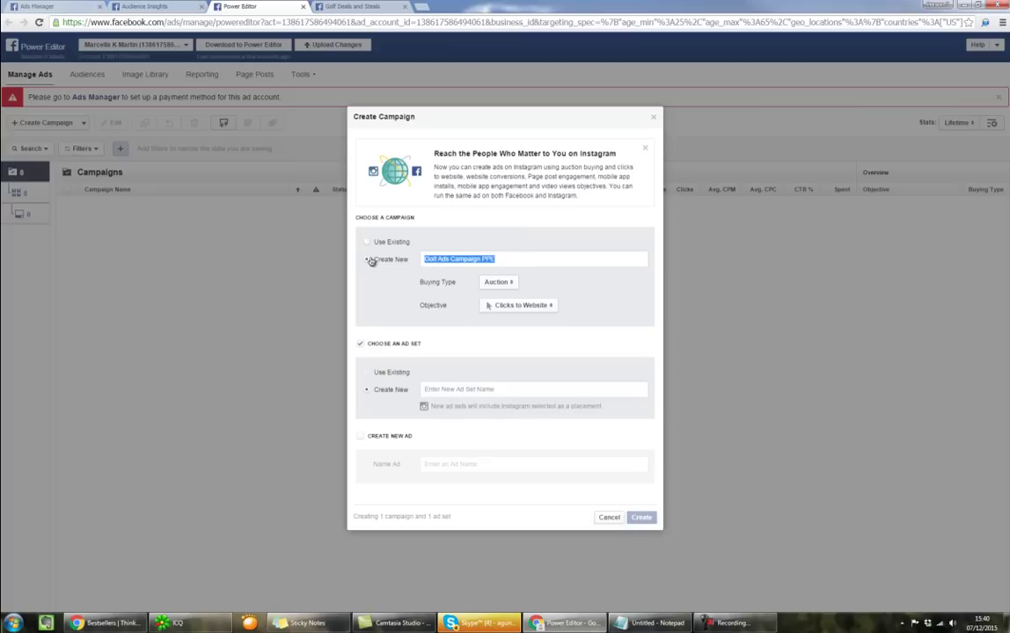
pyautogui.click(459, 389)
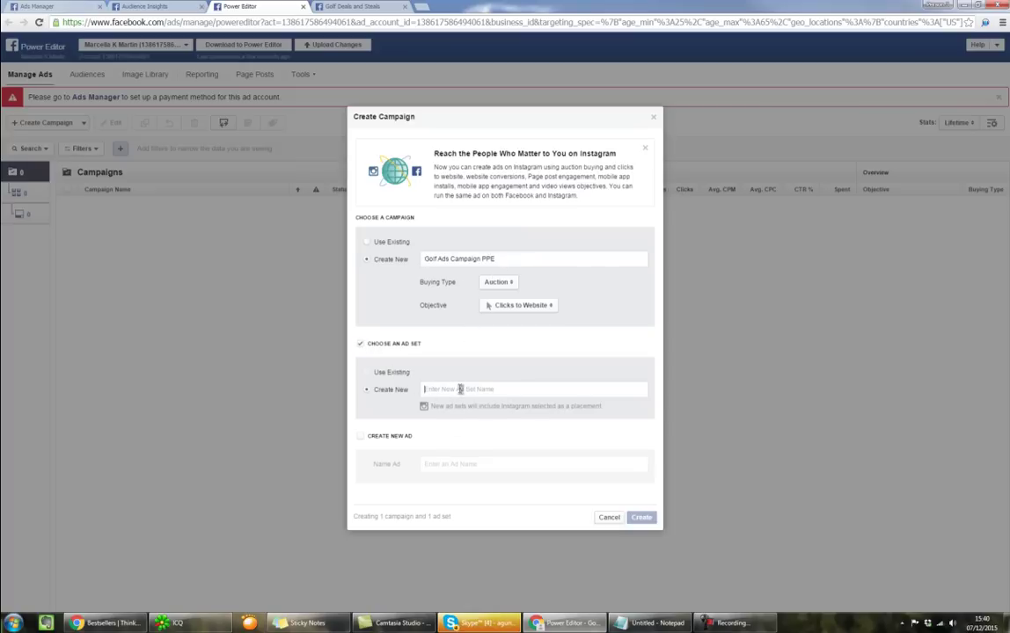
pyautogui.write('GOLF')
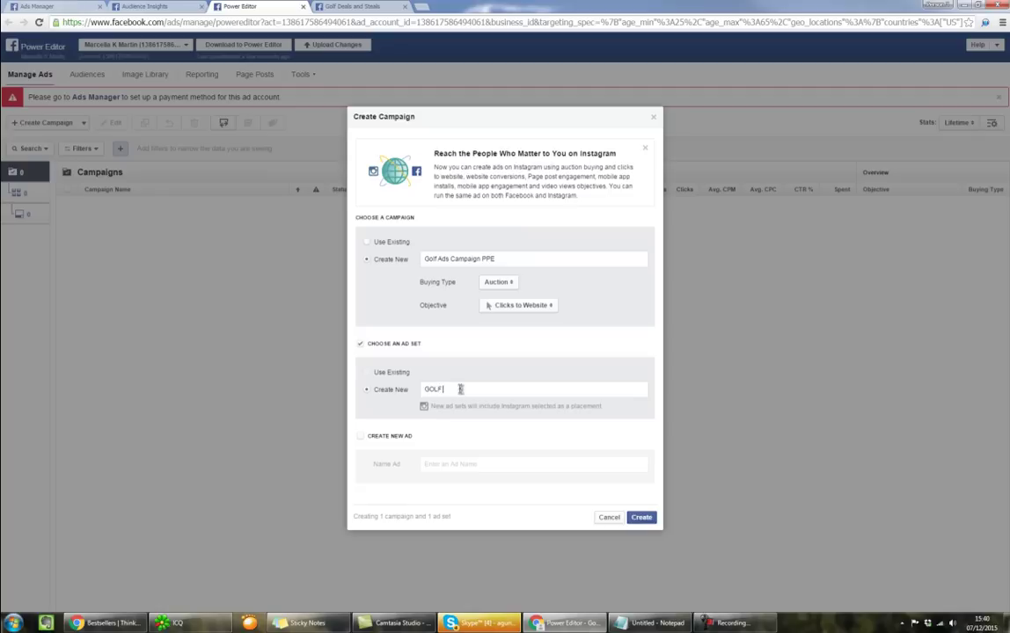
pyautogui.write(' AD')
pyautogui.press('BackSpace')
pyautogui.press('BackSpace')
pyautogui.press('BackSpace')
pyautogui.press('BackSpace')
pyautogui.press('BackSpace')
pyautogui.press('BackSpace')
pyautogui.write('ol')
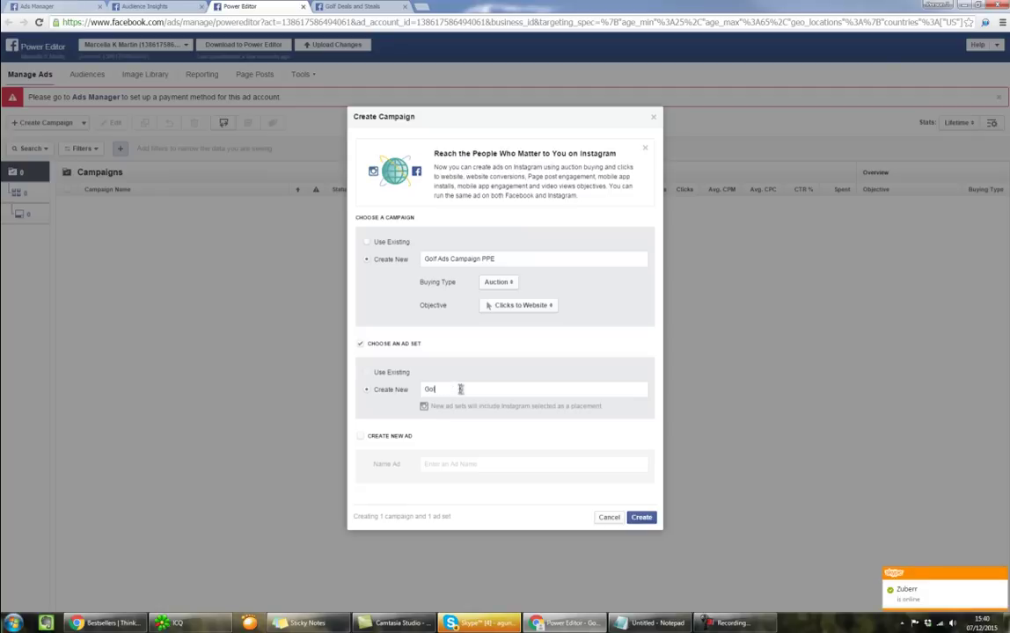
pyautogui.write('f Ad')
pyautogui.write('s 25-65 US')
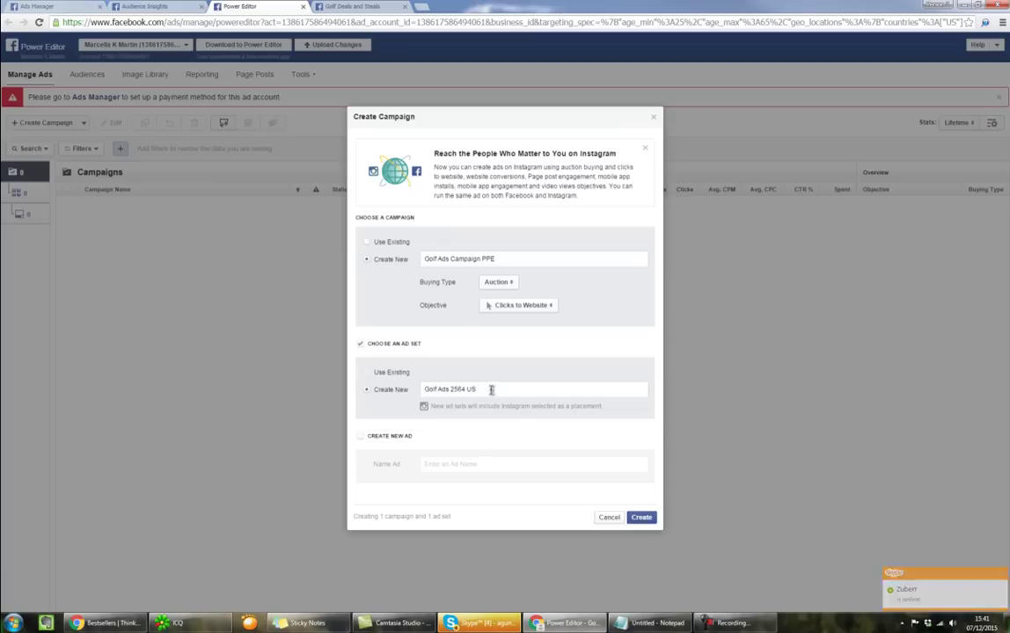
pyautogui.moveTo(489, 389); pyautogui.dragTo(379, 393)
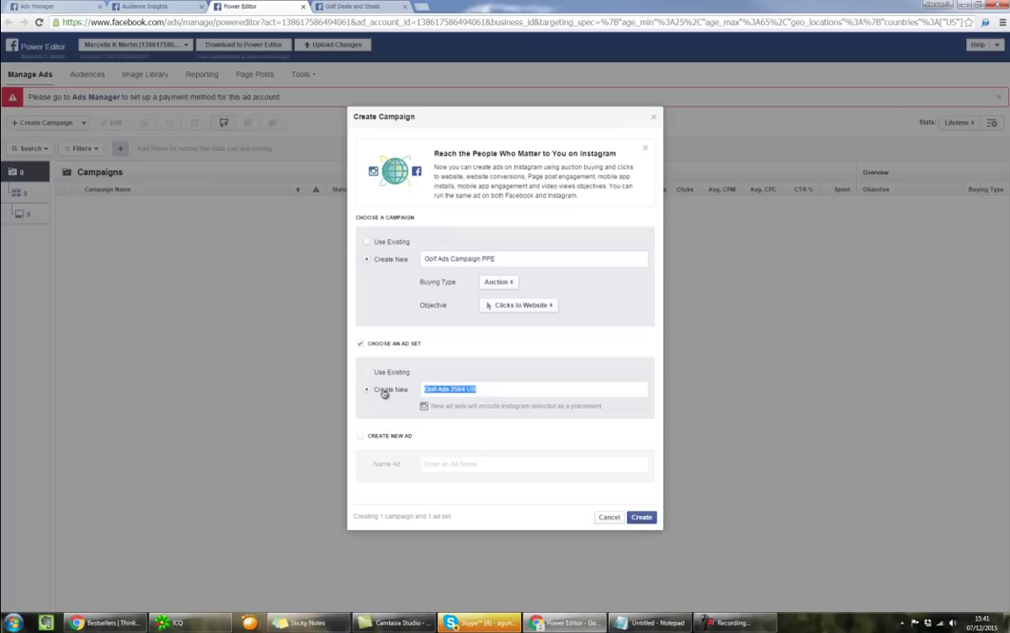
# - Include a new ad named "Golf Ads" and correct the ad set name to "Golf Adset 2564 US"
pyautogui.click(361, 436)
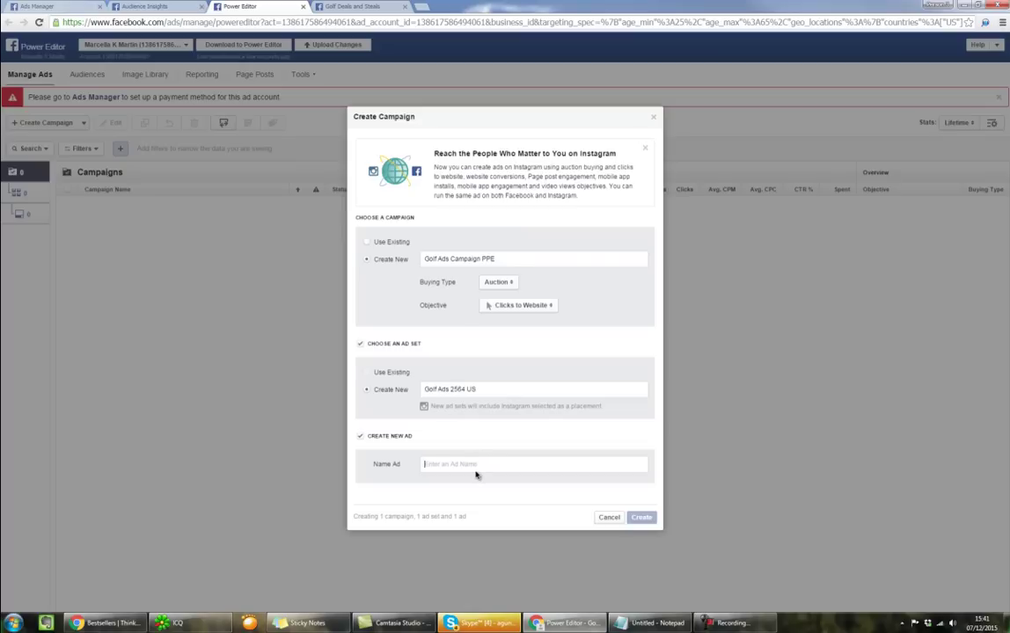
pyautogui.write('Golf Ads')
pyautogui.click(448, 389)
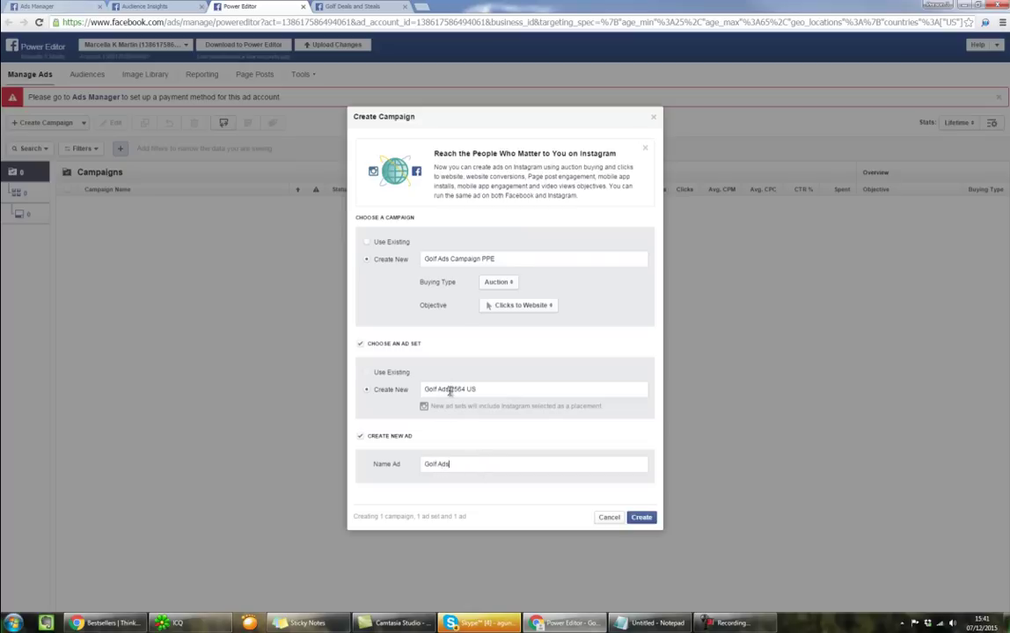
pyautogui.write('et')
# - Copy "2564 US" from the ad set name to the end of the ad name and create the campaign
pyautogui.moveTo(455, 389); pyautogui.dragTo(499, 390)
pyautogui.hotkey('ctrl', 'c')
pyautogui.click(478, 465)
pyautogui.hotkey('ctrl', 'v')
pyautogui.click(643, 519)
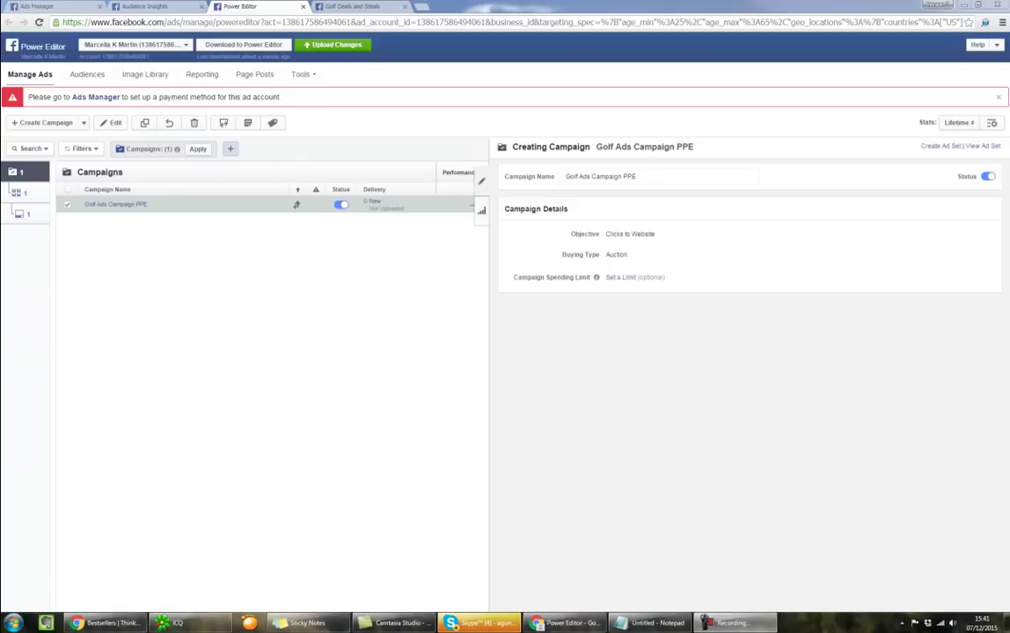
# - Open the audience of the new ad set for editing and dismiss the saved-audiences tip
pyautogui.click(38, 195)
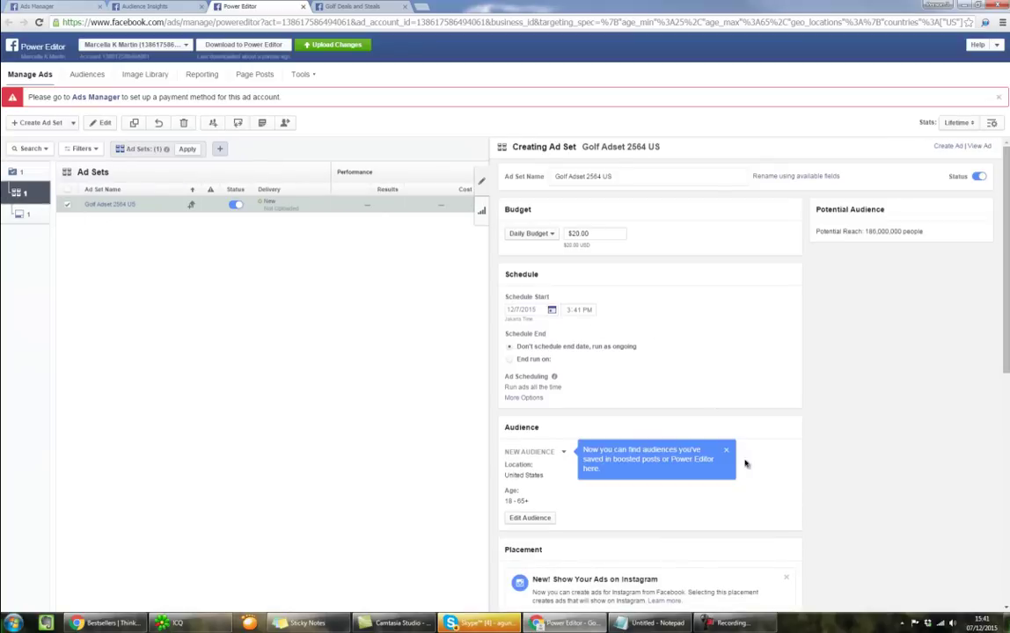
pyautogui.click(532, 518)
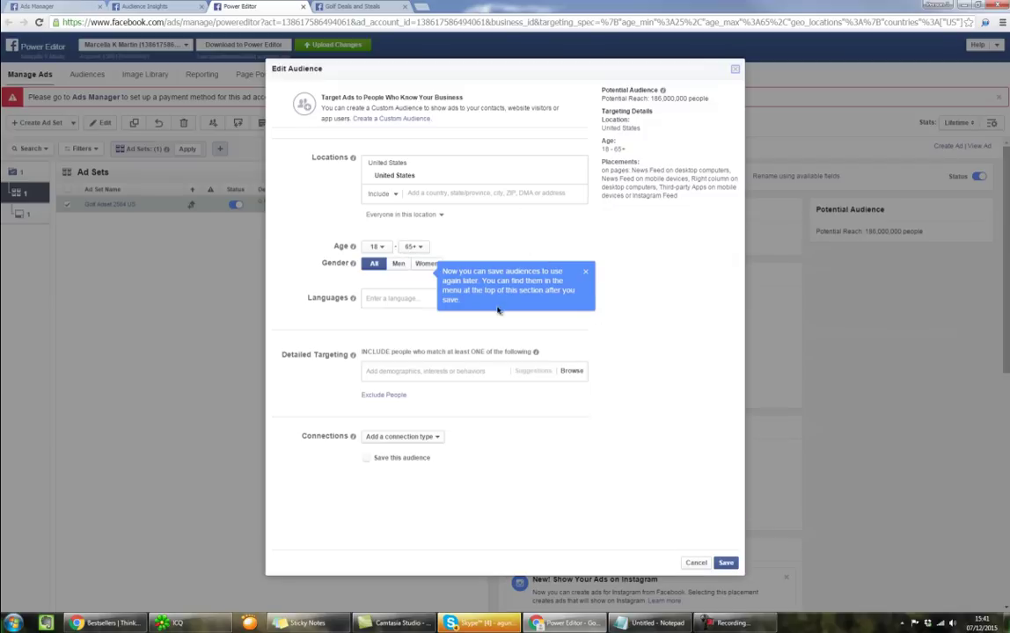
pyautogui.click(587, 274)
# - Insert "iklan dengan" before "audience intersect" in the Notepad notes and return to the Edit Audience dialog
pyautogui.hotkey('alt', 'Tab')
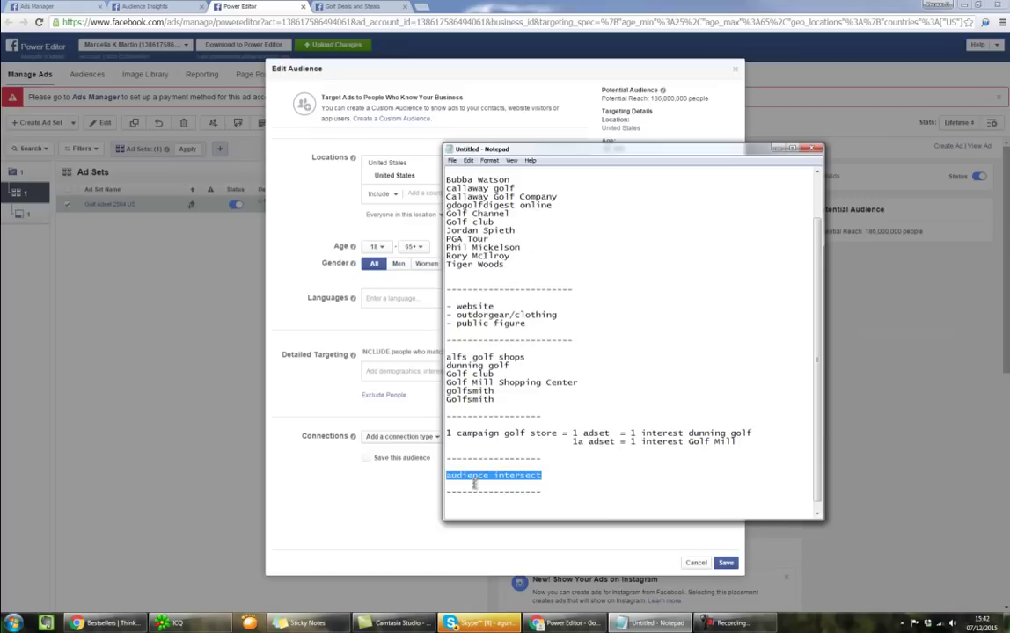
pyautogui.click(552, 476)
pyautogui.press('Down')
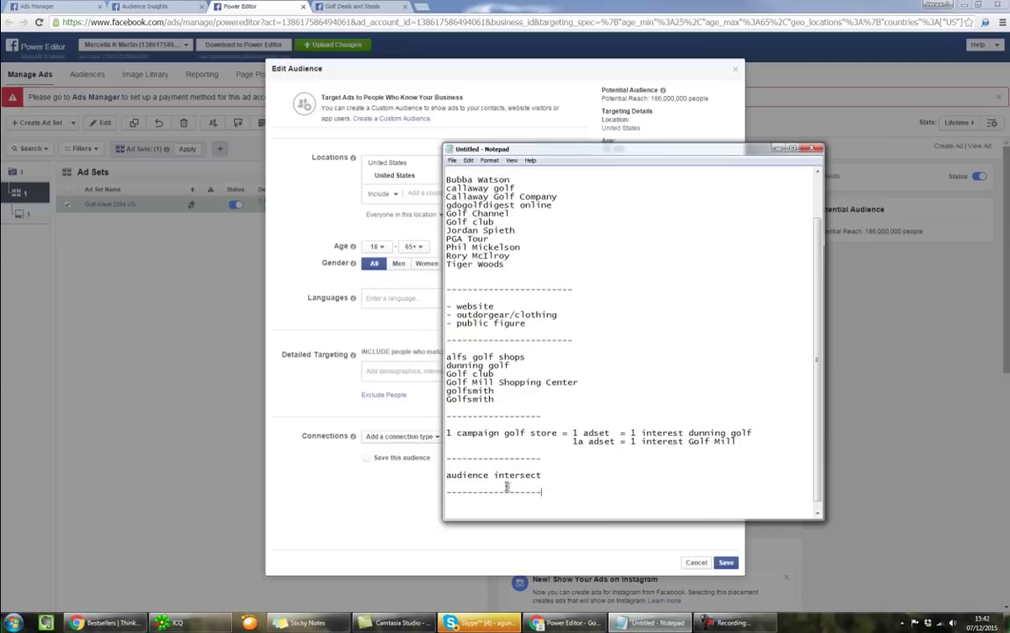
pyautogui.click(451, 480)
pyautogui.write('iklan dengan')
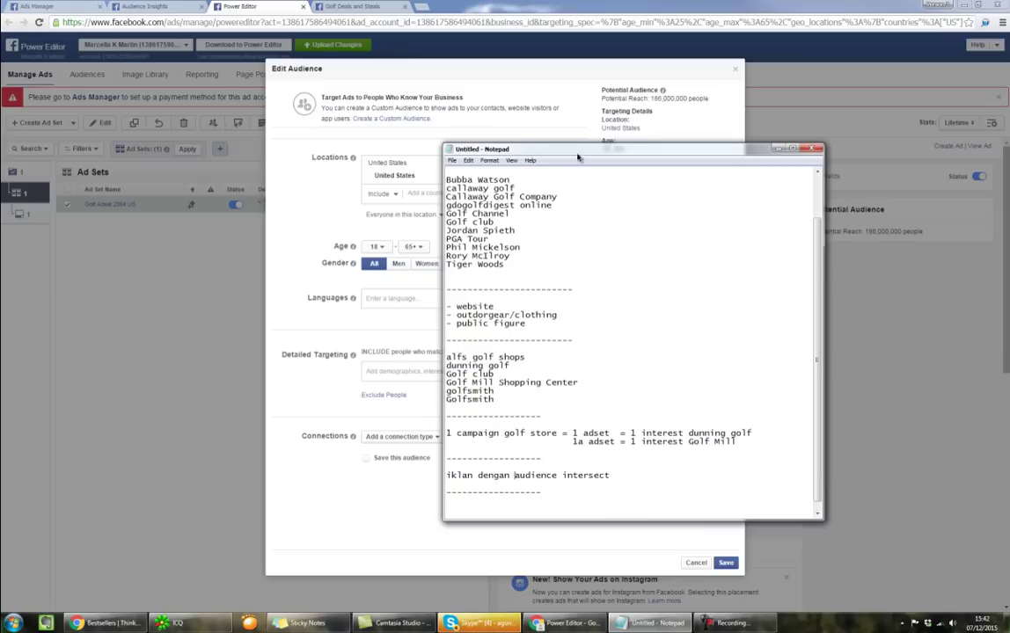
pyautogui.moveTo(586, 151); pyautogui.dragTo(587, 152)
pyautogui.click(440, 218)
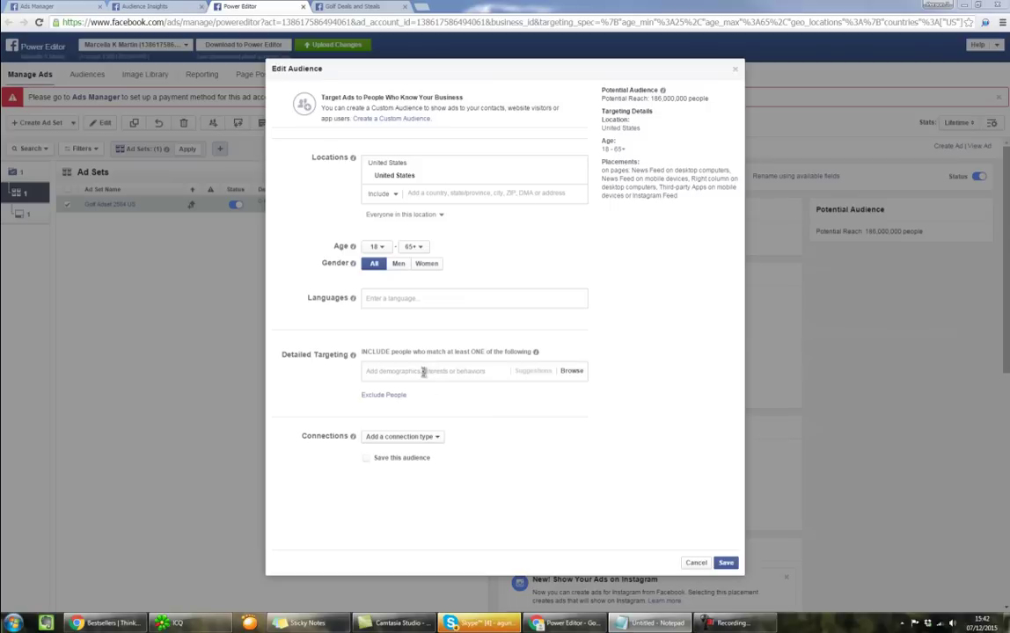
# - Add the Tiger Woods interest to the detailed targeting of the ad set's audience
pyautogui.moveTo(280, 355); pyautogui.dragTo(539, 423)
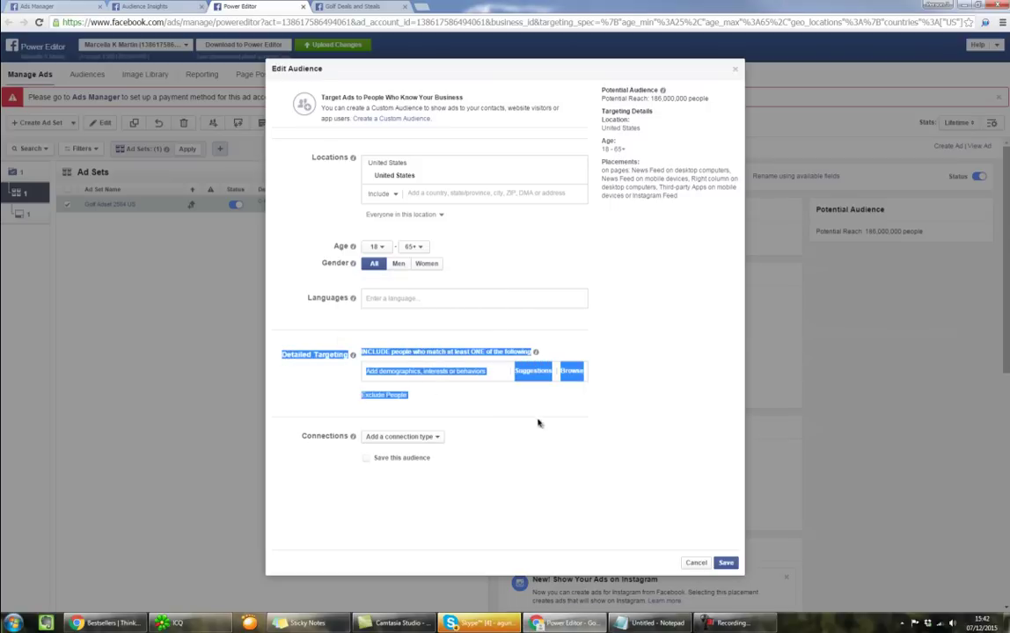
pyautogui.click(554, 429)
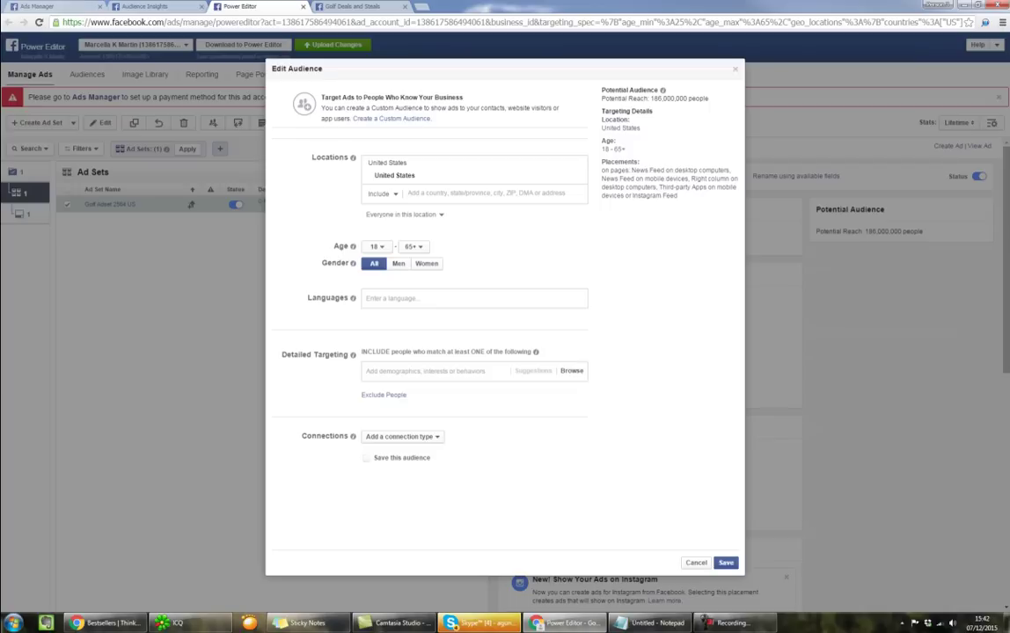
pyautogui.click(416, 371)
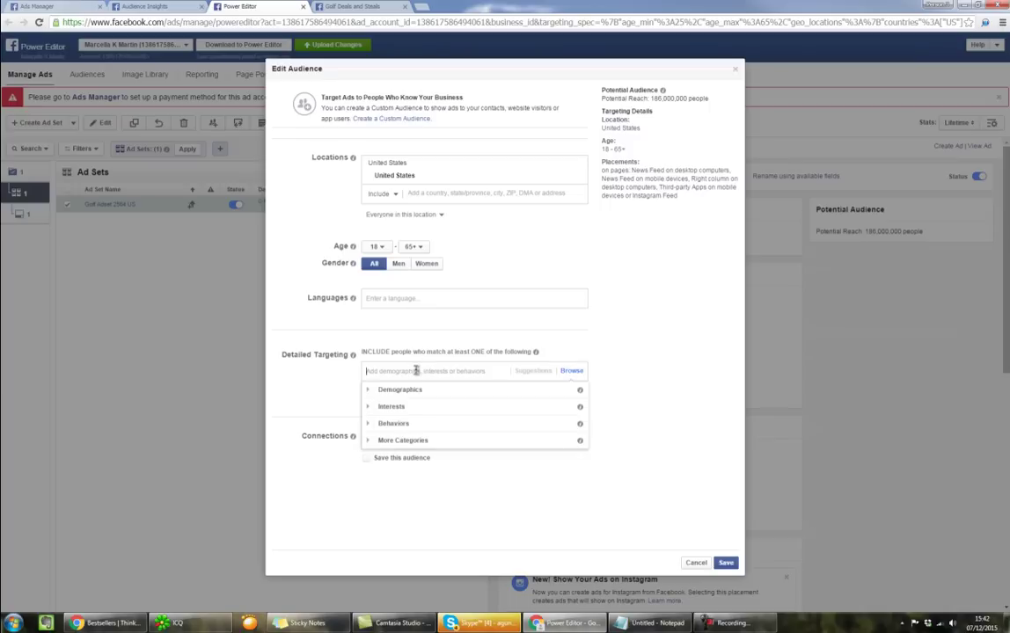
pyautogui.write('tigerw')
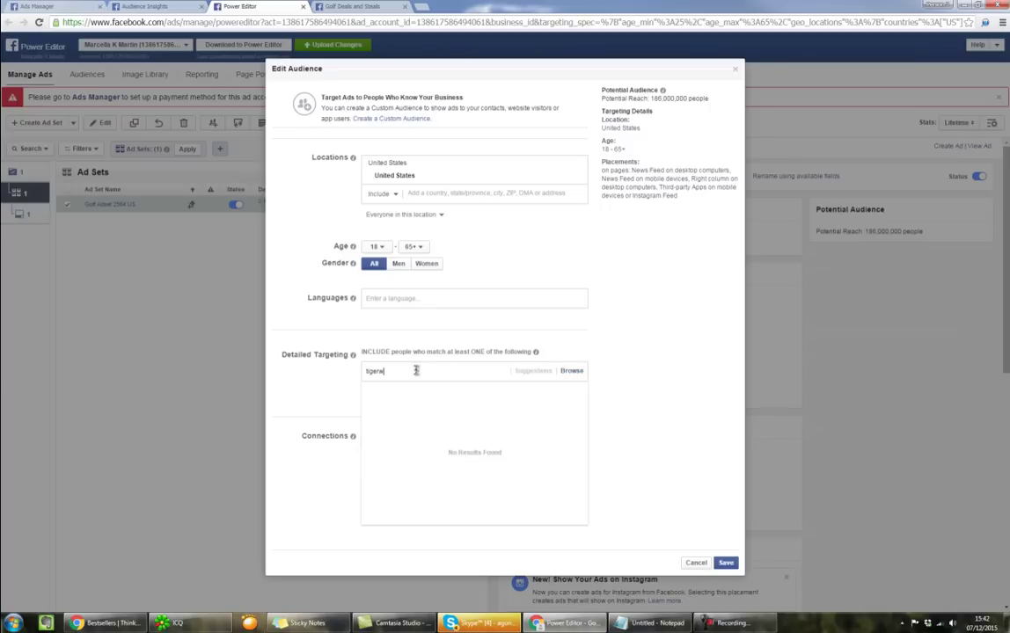
pyautogui.write('ood')
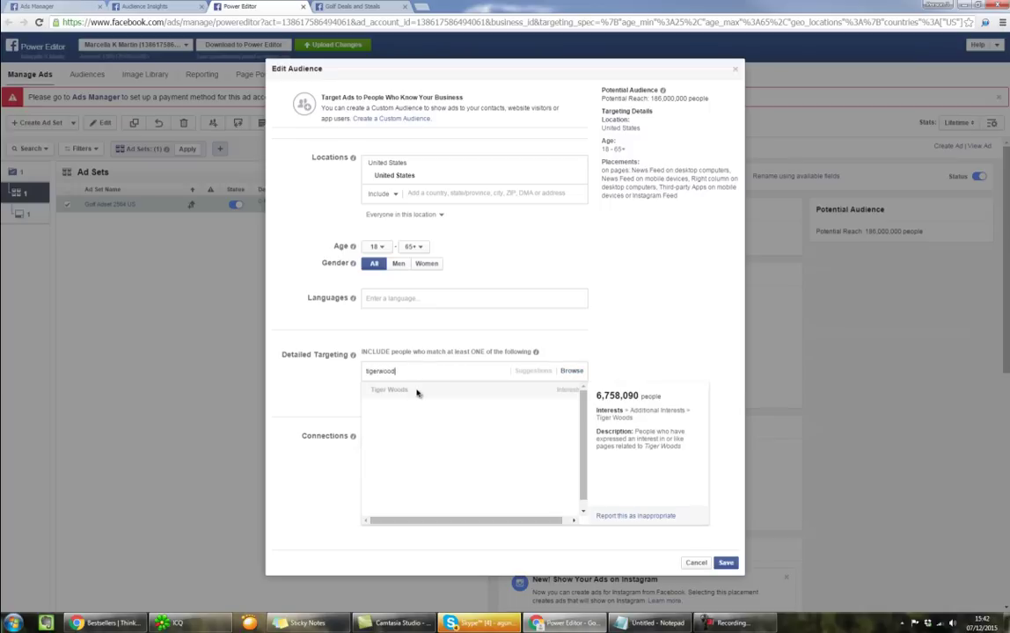
pyautogui.click(417, 390)
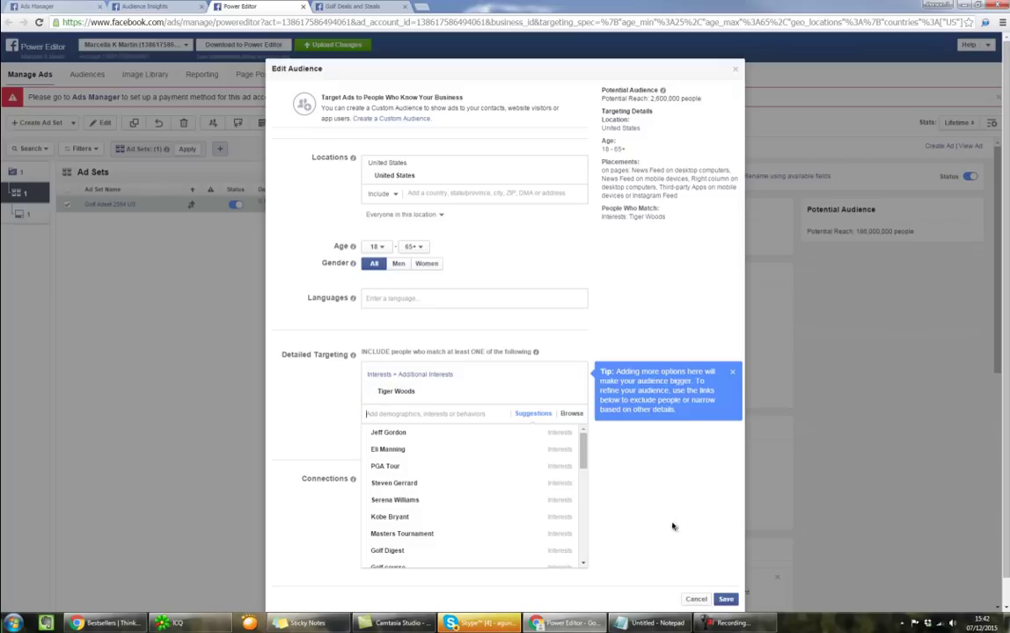
pyautogui.click(729, 464)
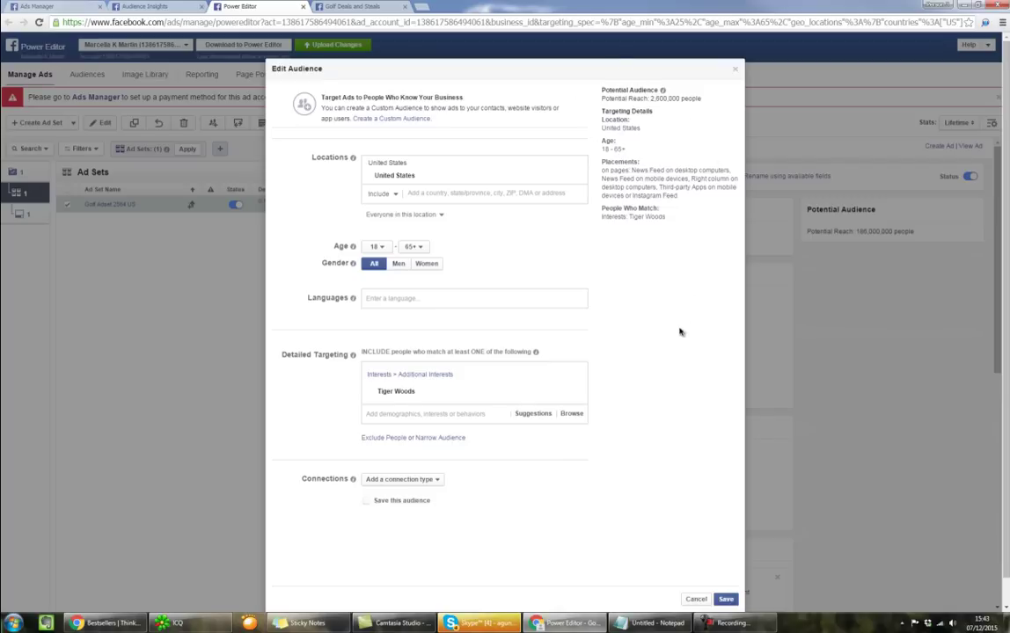
# - Consult the interest list in Notepad and narrow the audience to people who must also match the Bubba Watson interest
pyautogui.hotkey('alt', 'Tab')
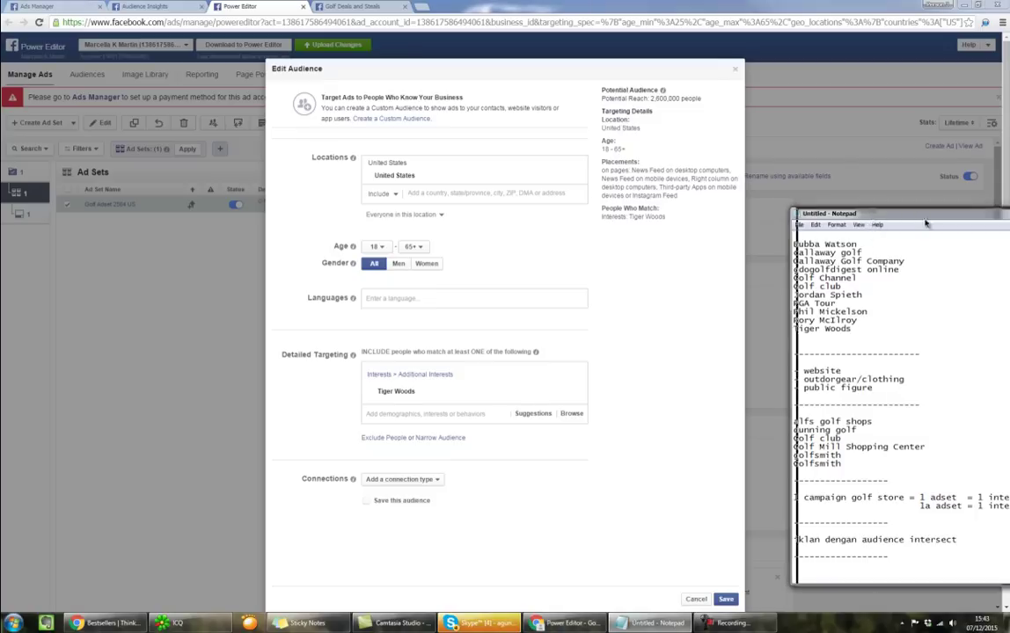
pyautogui.hotkey('alt', 'Tab')
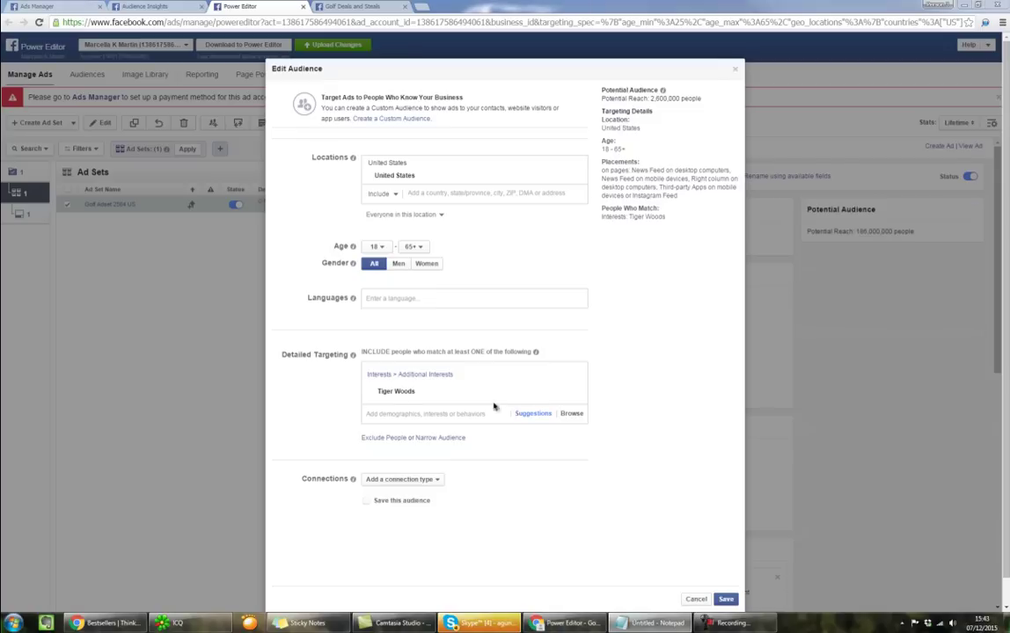
pyautogui.click(444, 438)
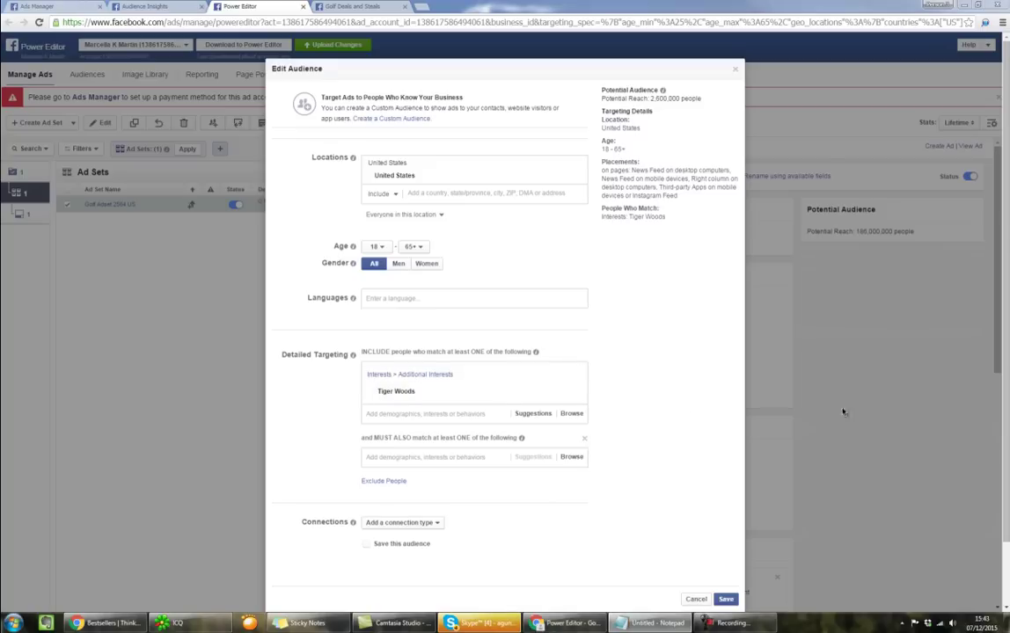
pyautogui.click(412, 464)
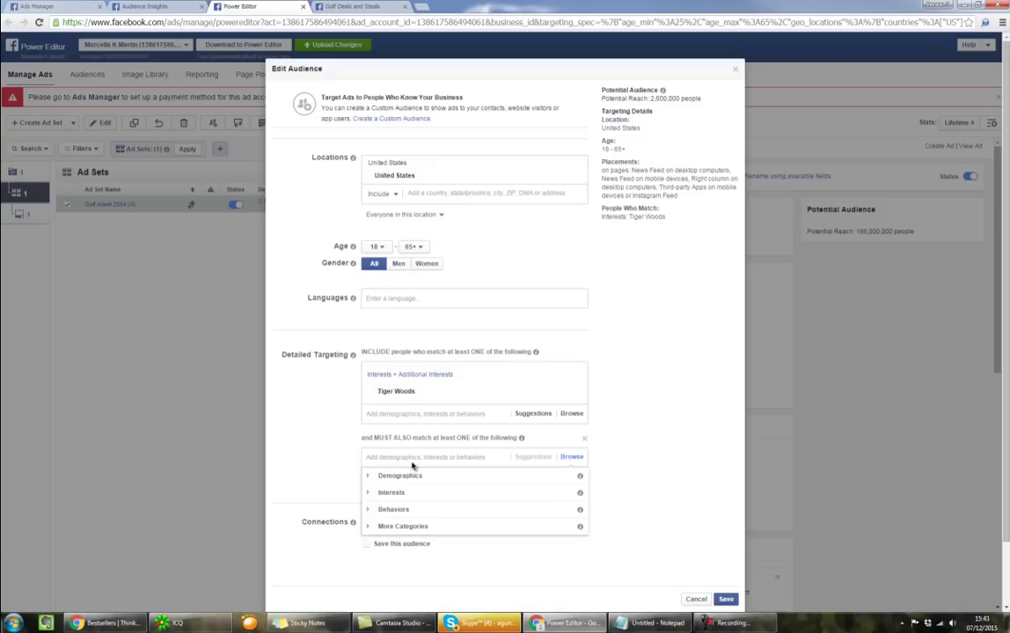
pyautogui.write('Bubba Watson')
pyautogui.press('Return')
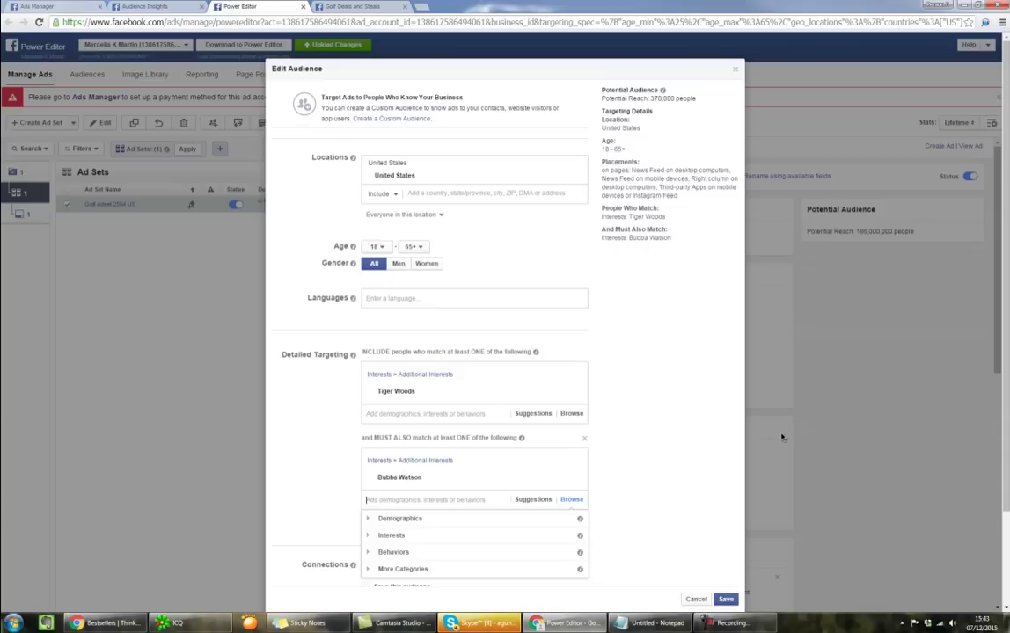
pyautogui.click(670, 468)
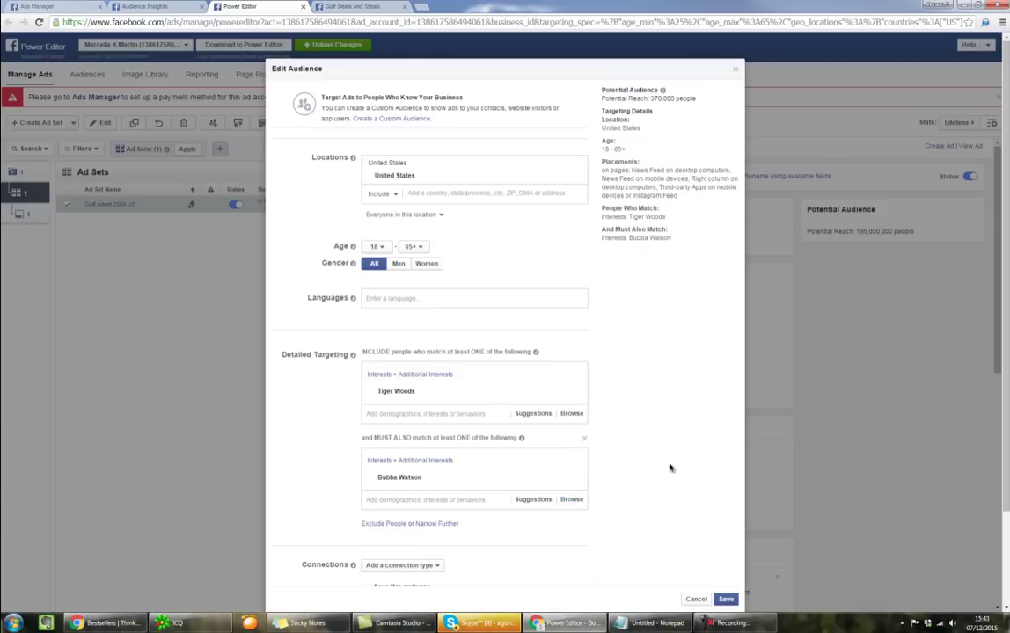
pyautogui.moveTo(396, 393)
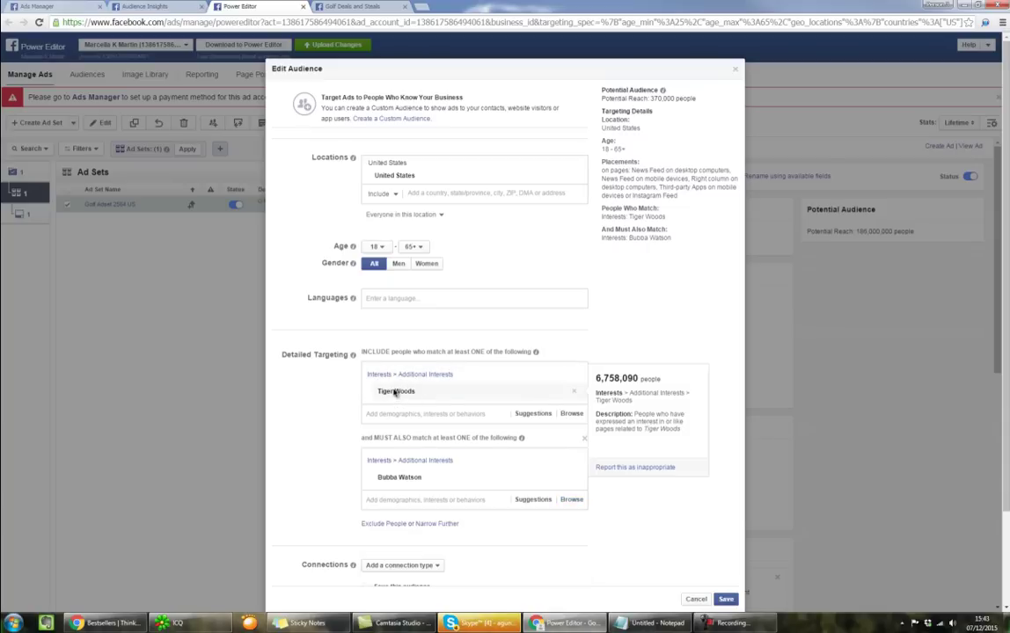
pyautogui.moveTo(408, 479)
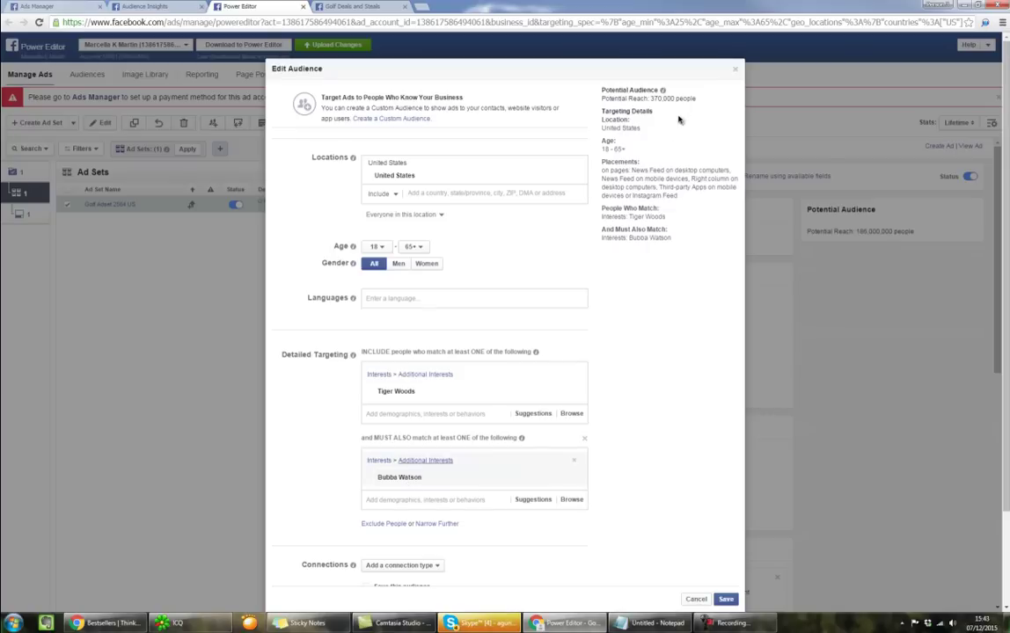
pyautogui.moveTo(651, 99); pyautogui.dragTo(601, 98)
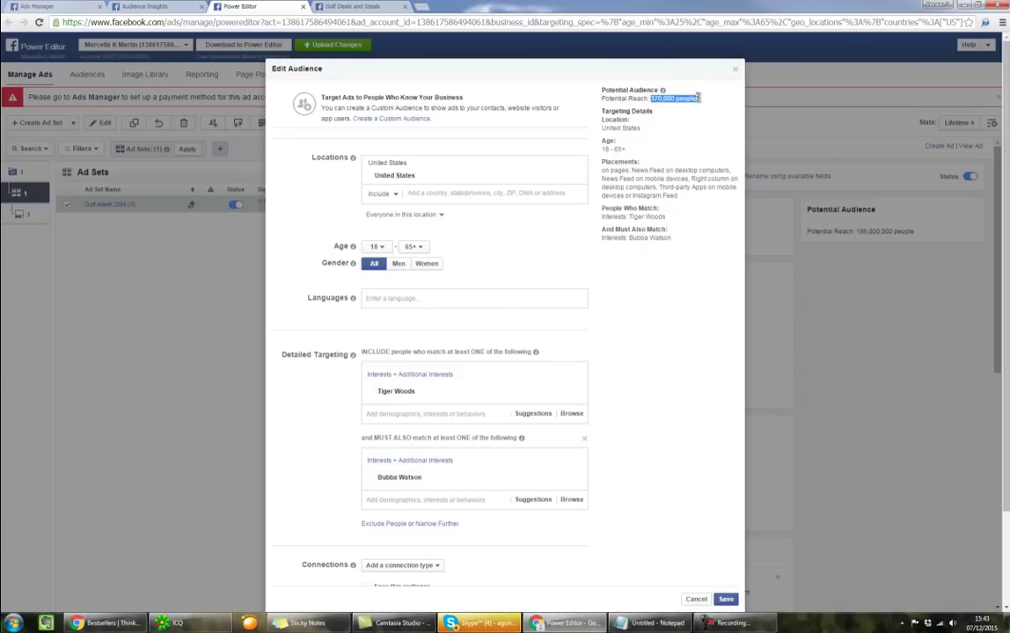
pyautogui.click(494, 283)
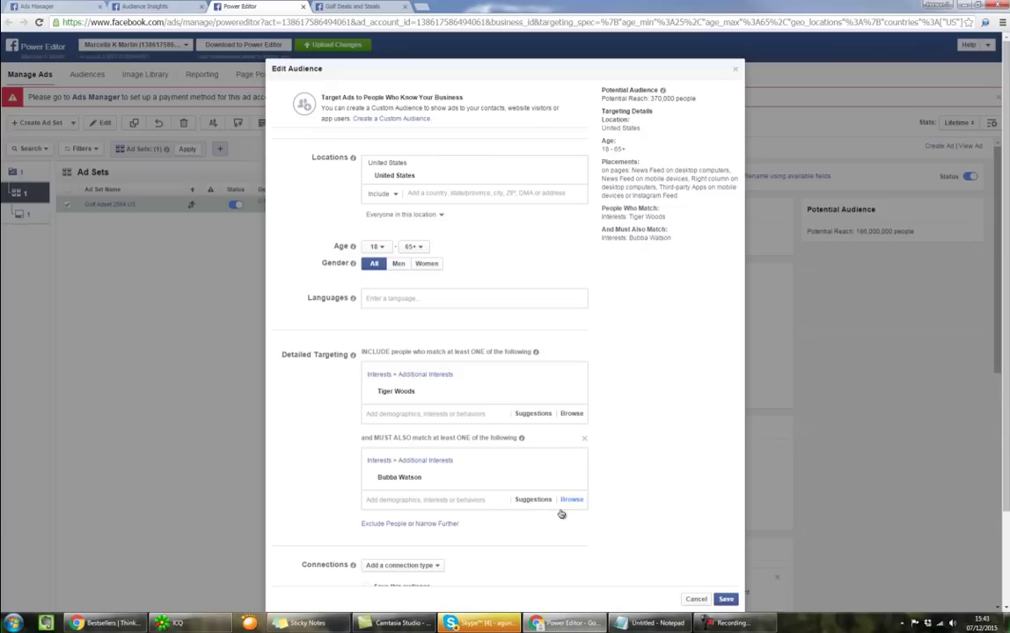
# - Narrow the audience further with another must-also-match condition for the Jordan Spieth interest
pyautogui.scroll(-1, 561, 513)
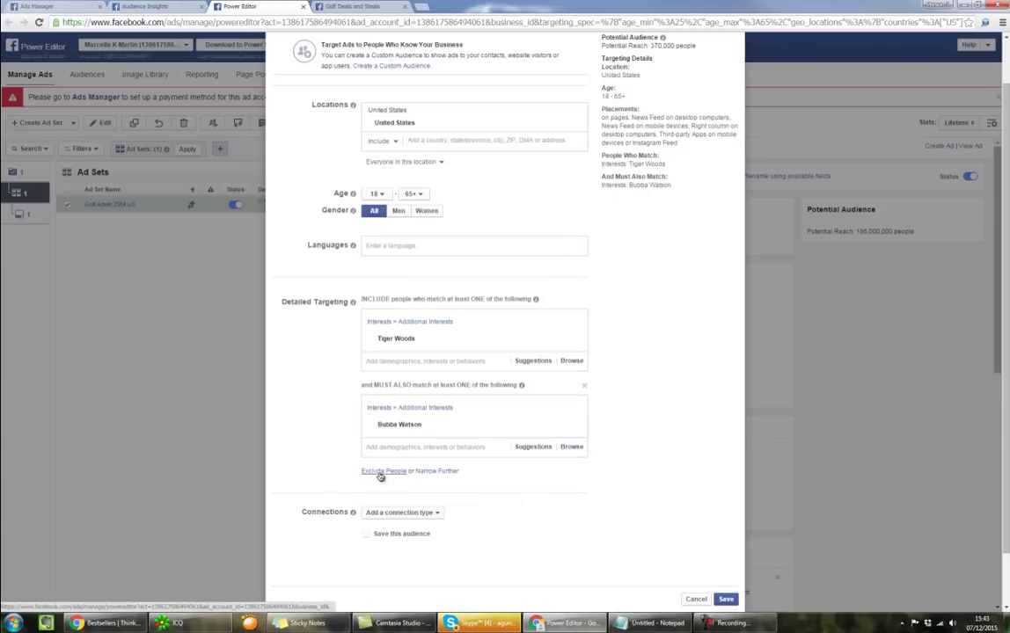
pyautogui.click(452, 473)
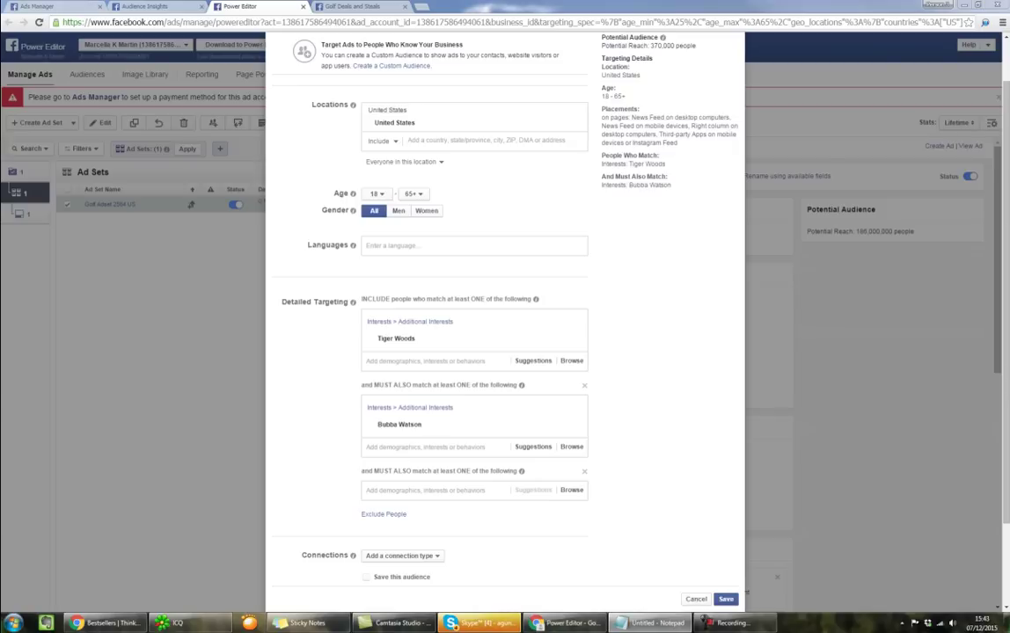
pyautogui.click(449, 490)
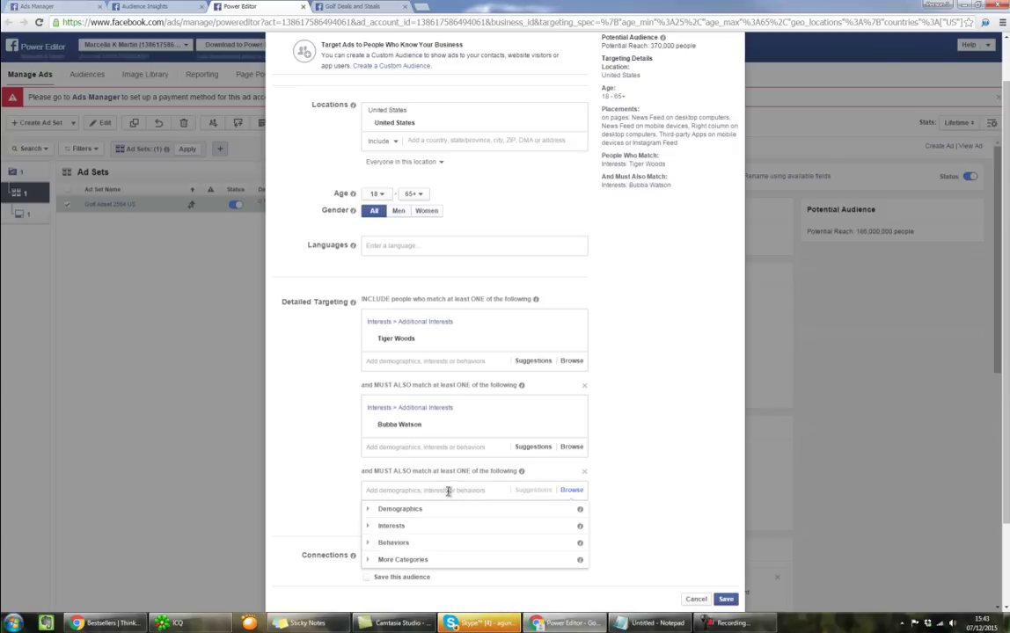
pyautogui.write('Jordan Spieth')
pyautogui.press('Return')
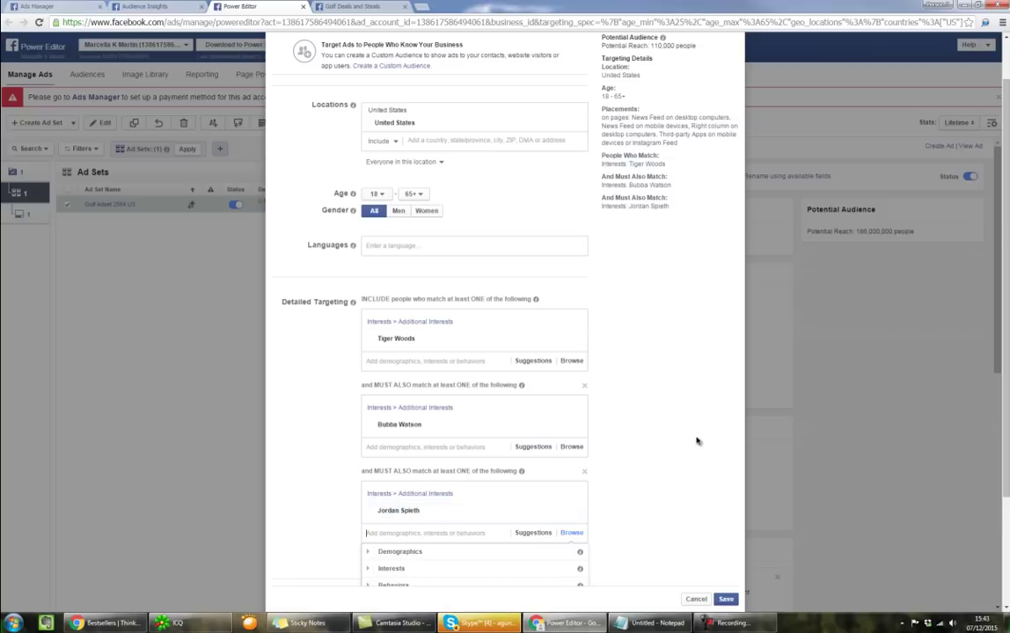
pyautogui.moveTo(658, 38); pyautogui.dragTo(700, 44)
pyautogui.click(665, 344)
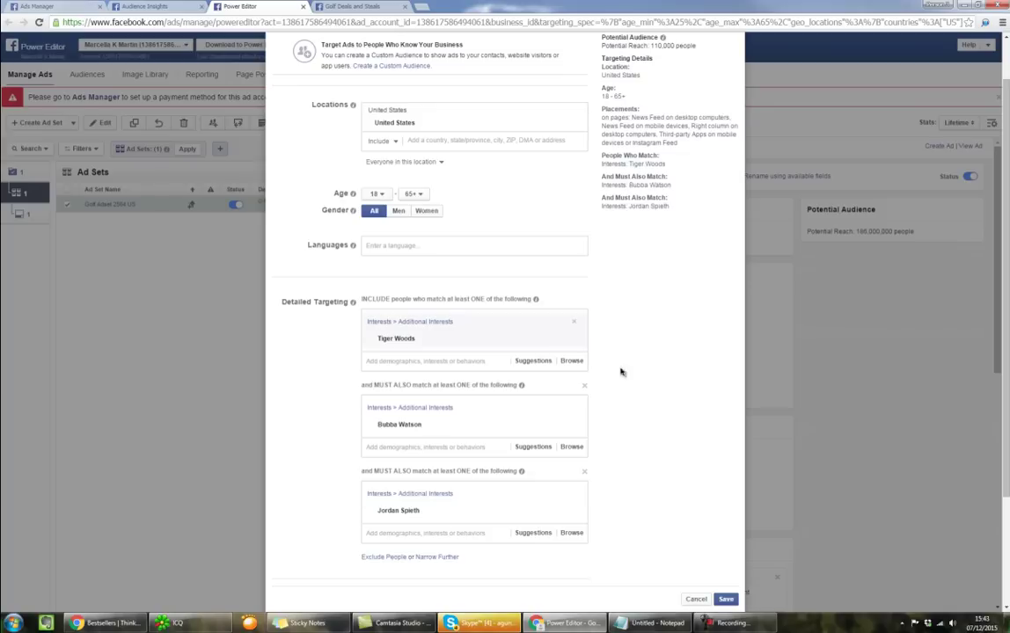
# - Add both Phil Mickelson interest entries to the must-also-match condition that contains Bubba Watson
pyautogui.moveTo(654, 399)
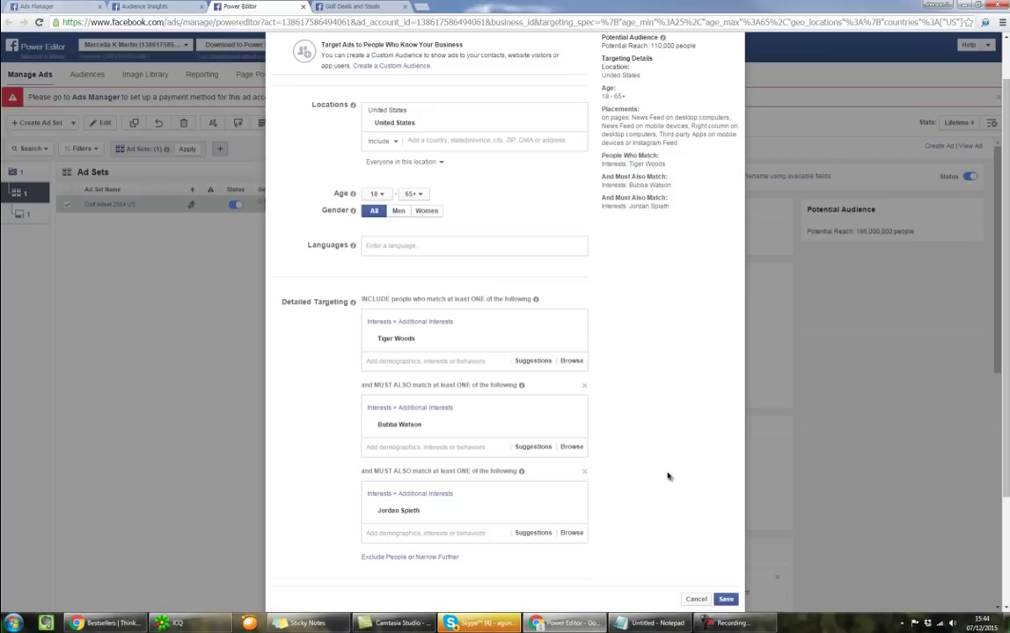
pyautogui.moveTo(420, 426)
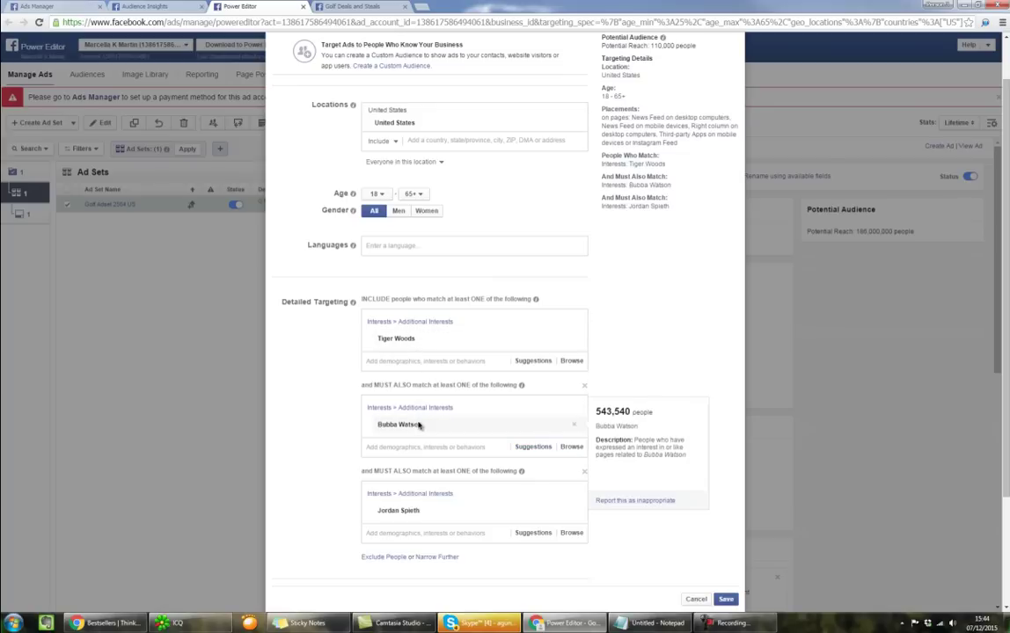
pyautogui.moveTo(407, 518)
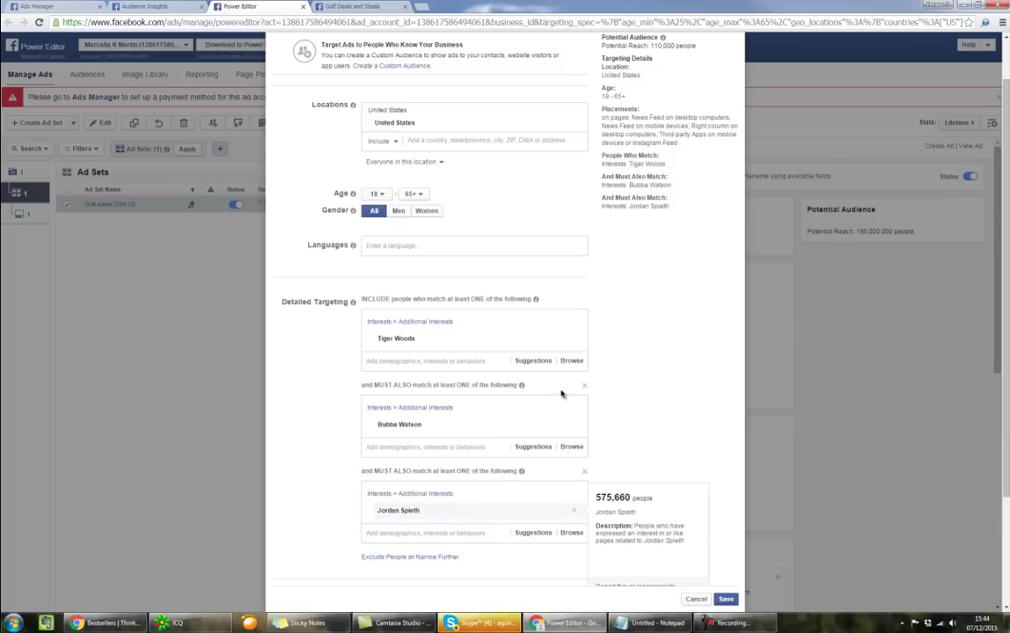
pyautogui.moveTo(414, 335)
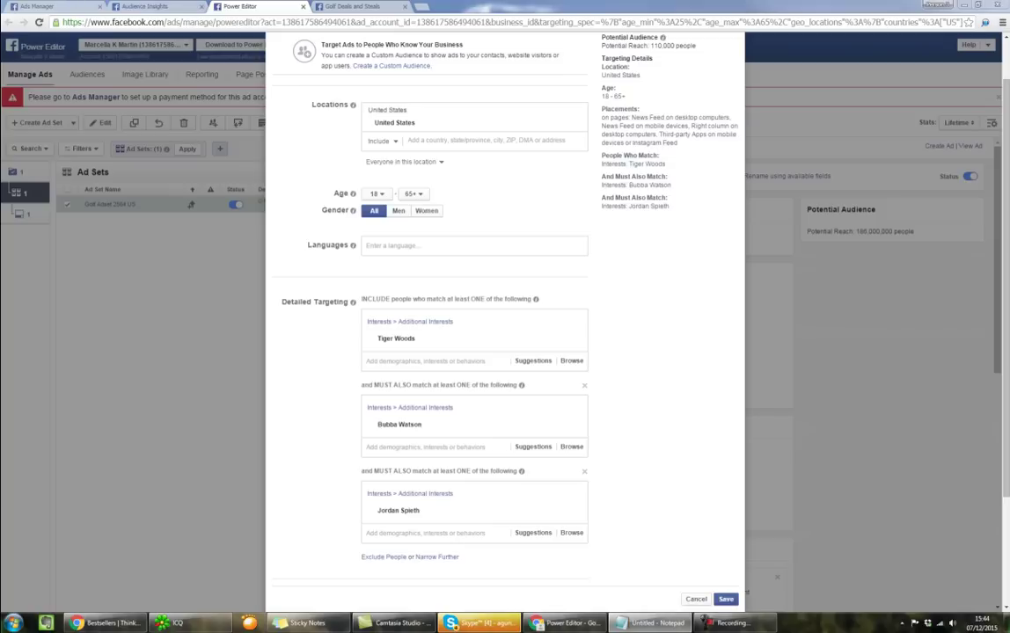
pyautogui.click(481, 446)
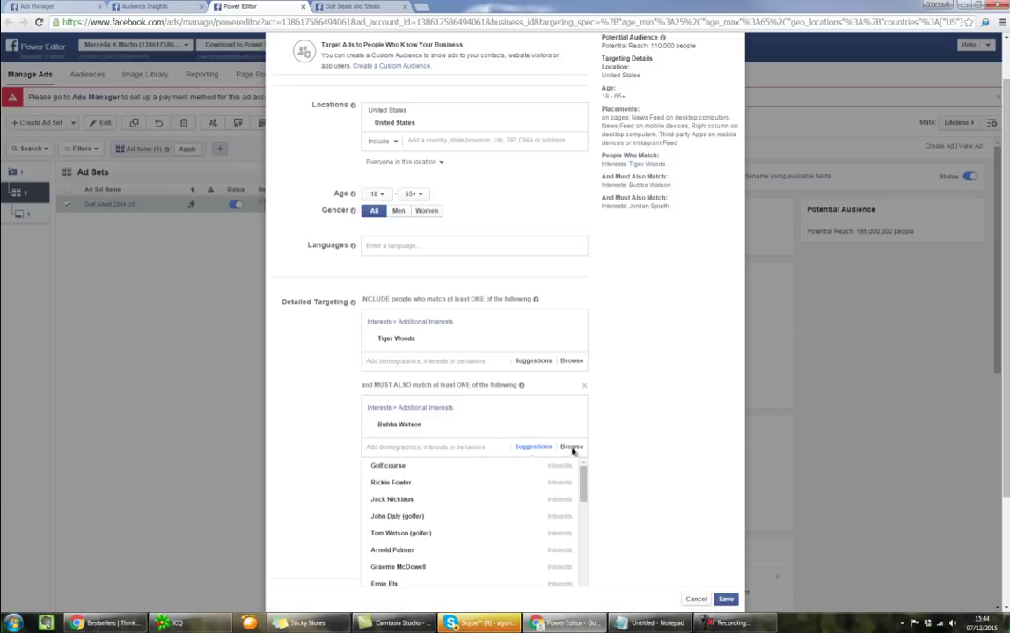
pyautogui.click(670, 357)
# - Remove Jordan Spieth from the last condition and add that interest to the condition with Bubba Watson and Phil Mickelson
pyautogui.moveTo(415, 547)
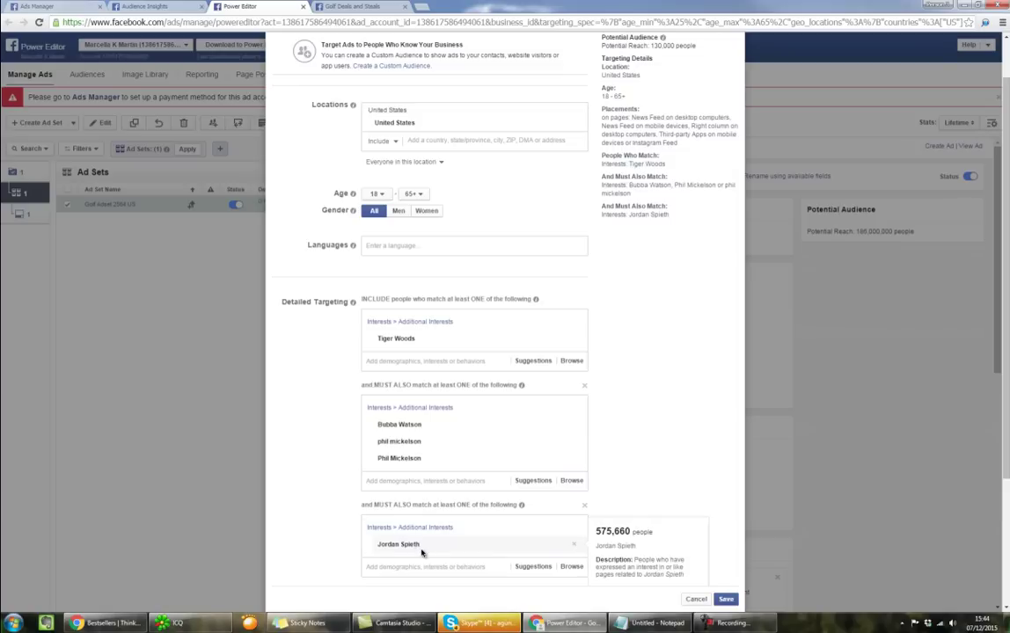
pyautogui.click(573, 543)
pyautogui.moveTo(377, 344)
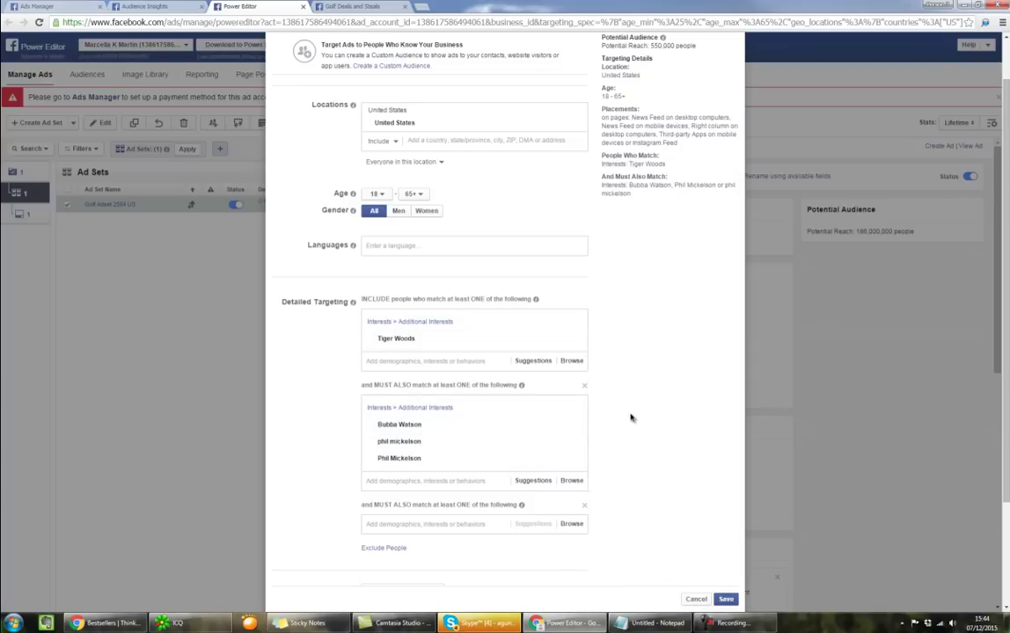
pyautogui.moveTo(547, 457)
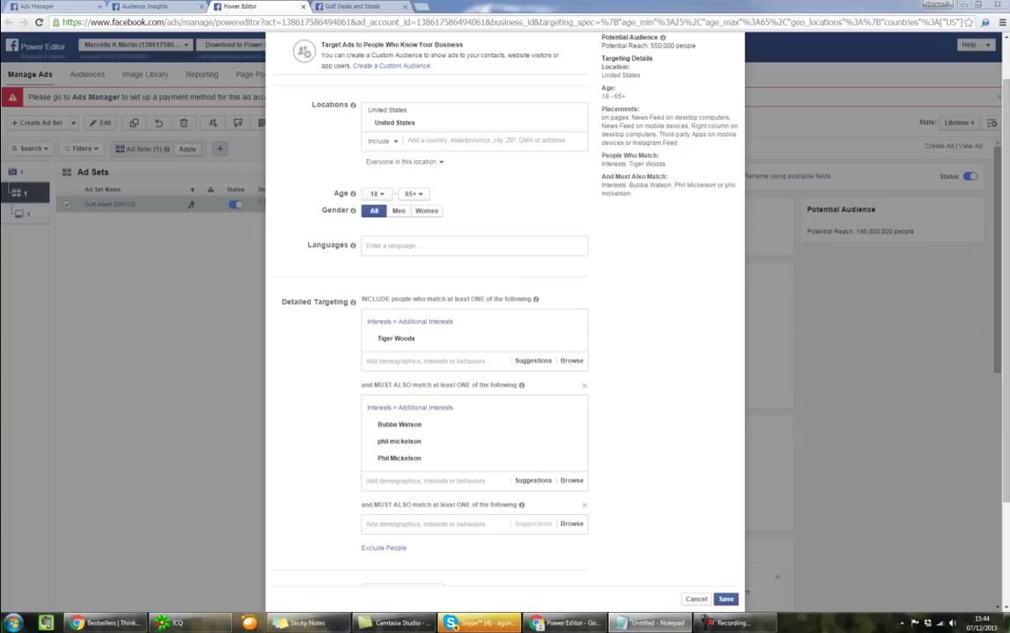
pyautogui.click(417, 480)
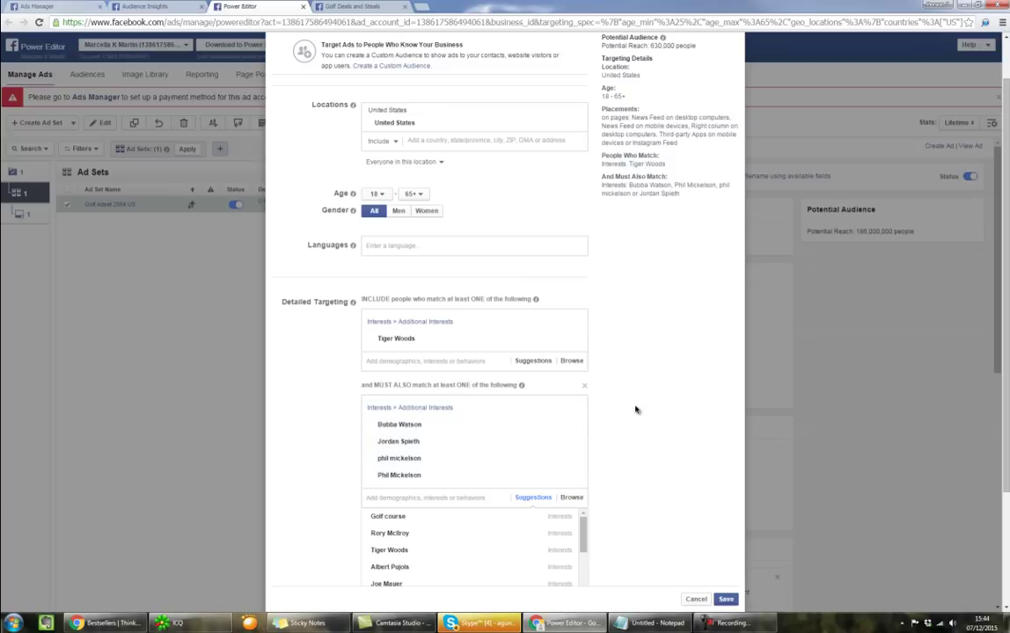
pyautogui.click(636, 409)
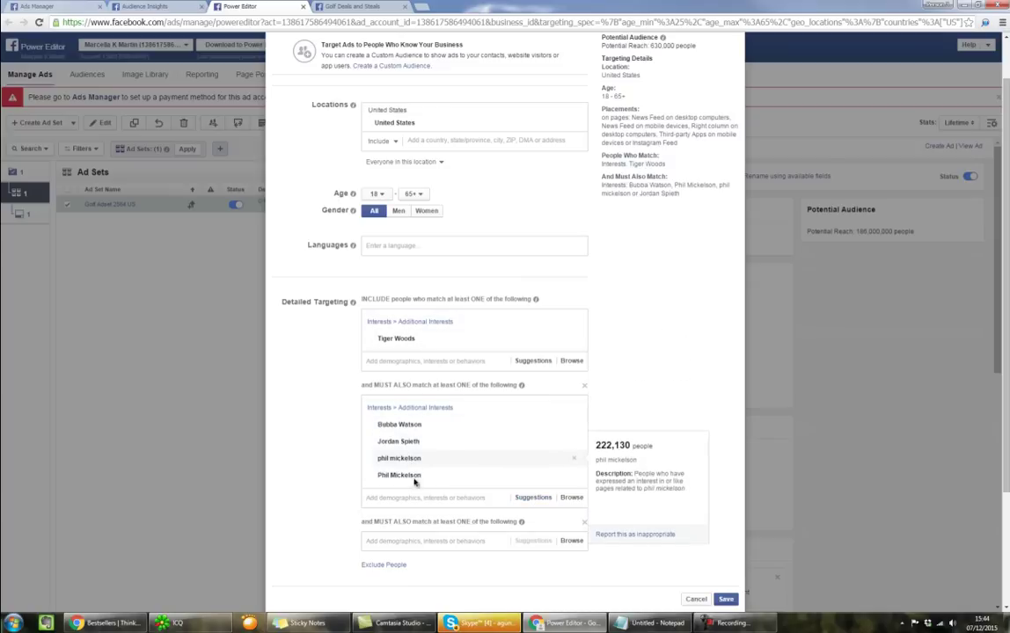
# - Add the Rory McIlroy interest to the empty last must-also-match condition
pyautogui.click(428, 541)
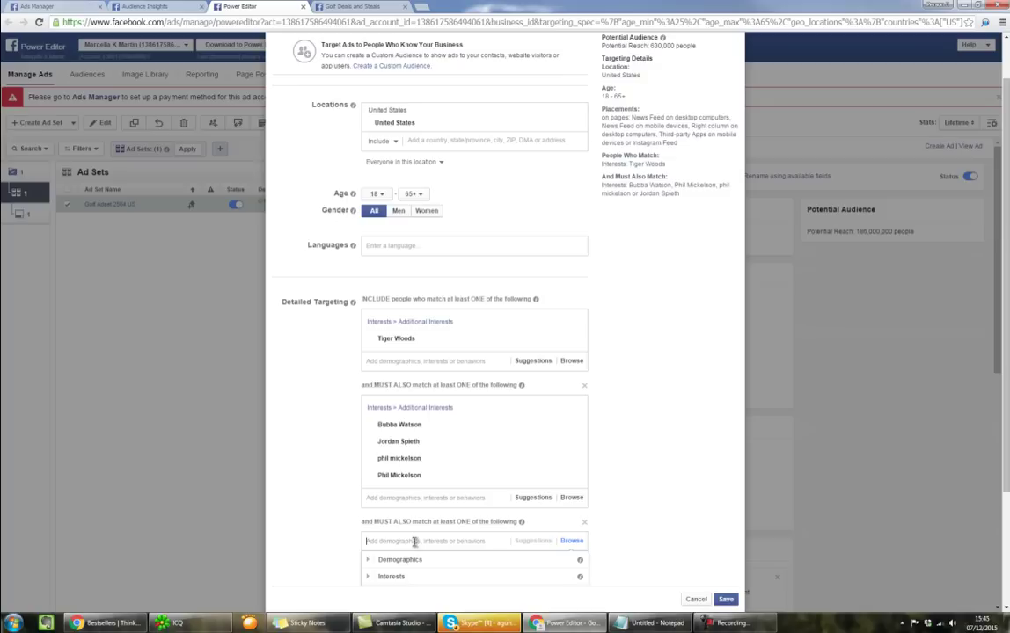
pyautogui.press('Return')
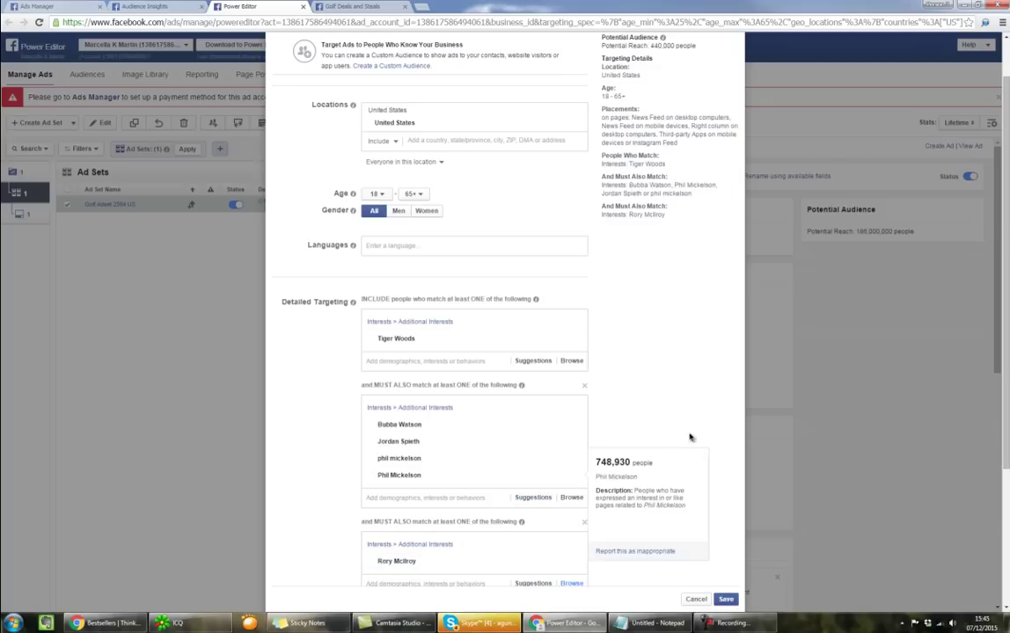
pyautogui.scroll(-2, 630, 499)
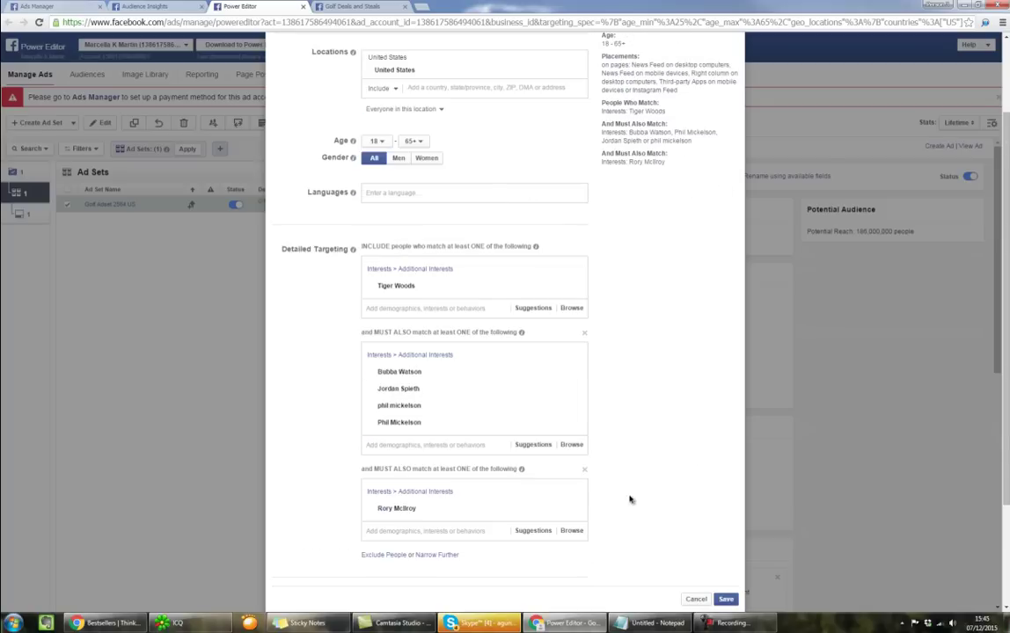
# - Remove Jordan Spieth and both Phil Mickelson interests from the must-also-match condition that contains Bubba Watson
pyautogui.scroll(3, 629, 499)
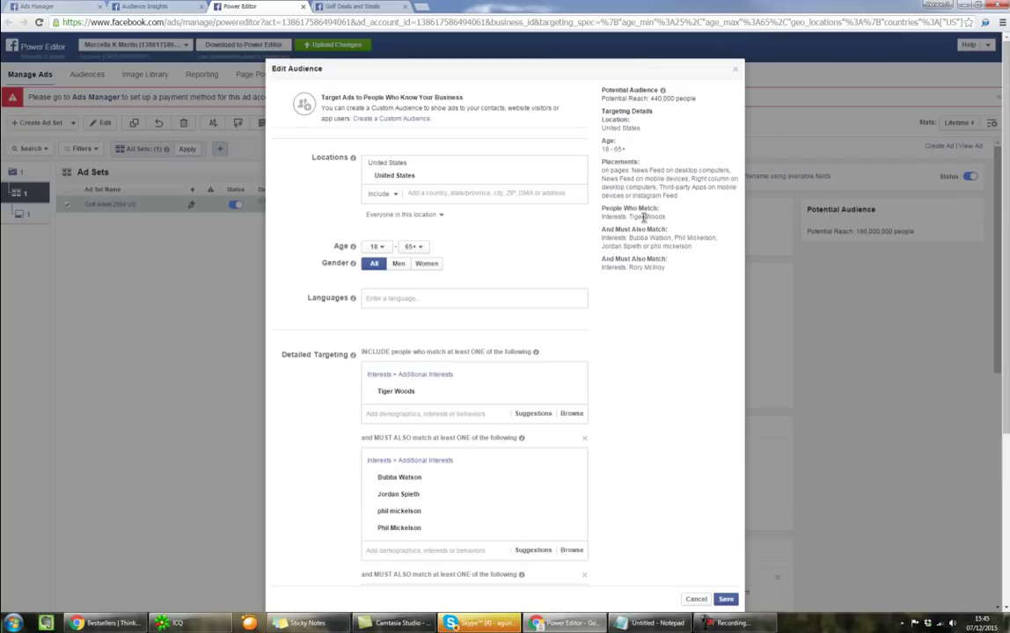
pyautogui.scroll(-2, 644, 217)
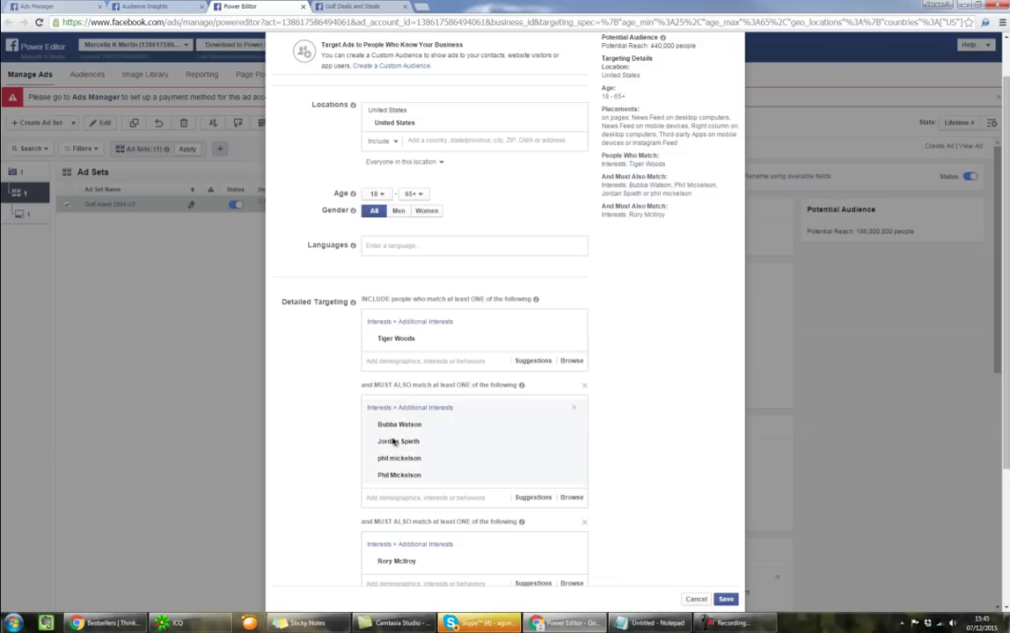
pyautogui.moveTo(396, 562)
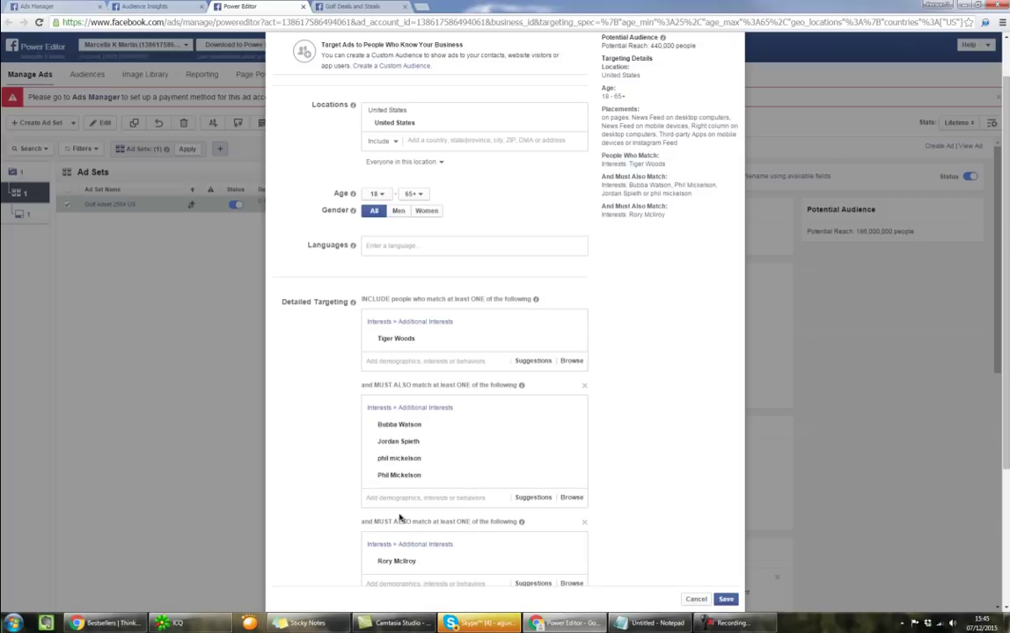
pyautogui.moveTo(484, 572)
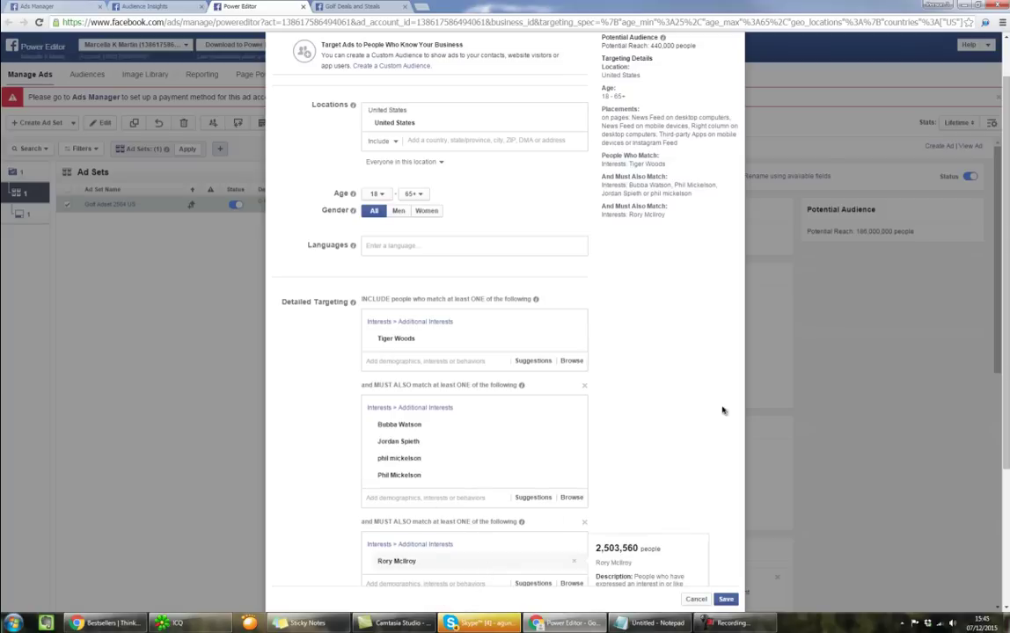
pyautogui.click(575, 442)
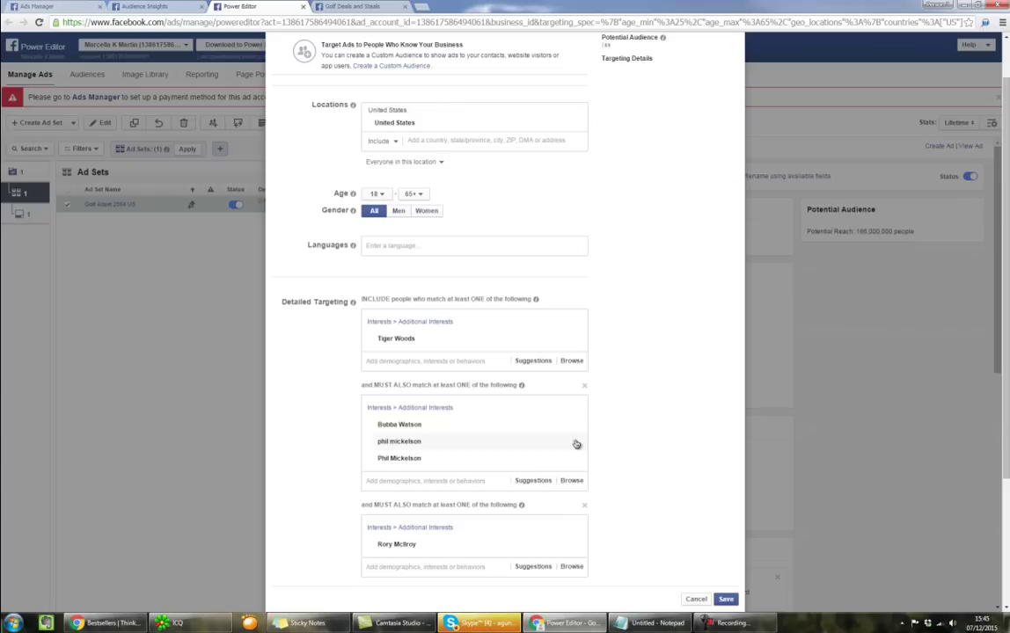
pyautogui.click(577, 442)
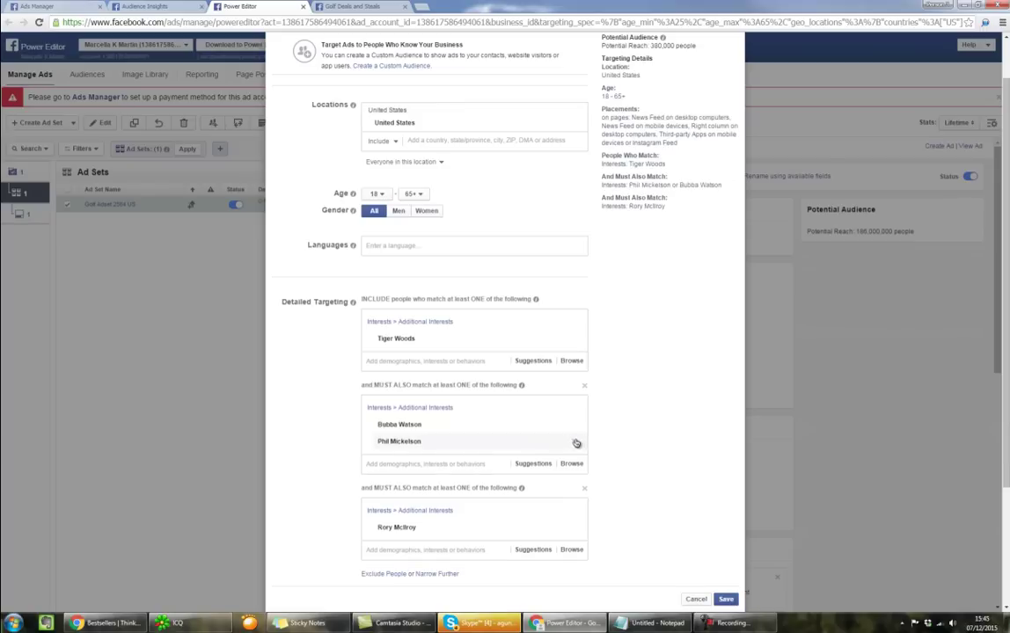
pyautogui.click(577, 443)
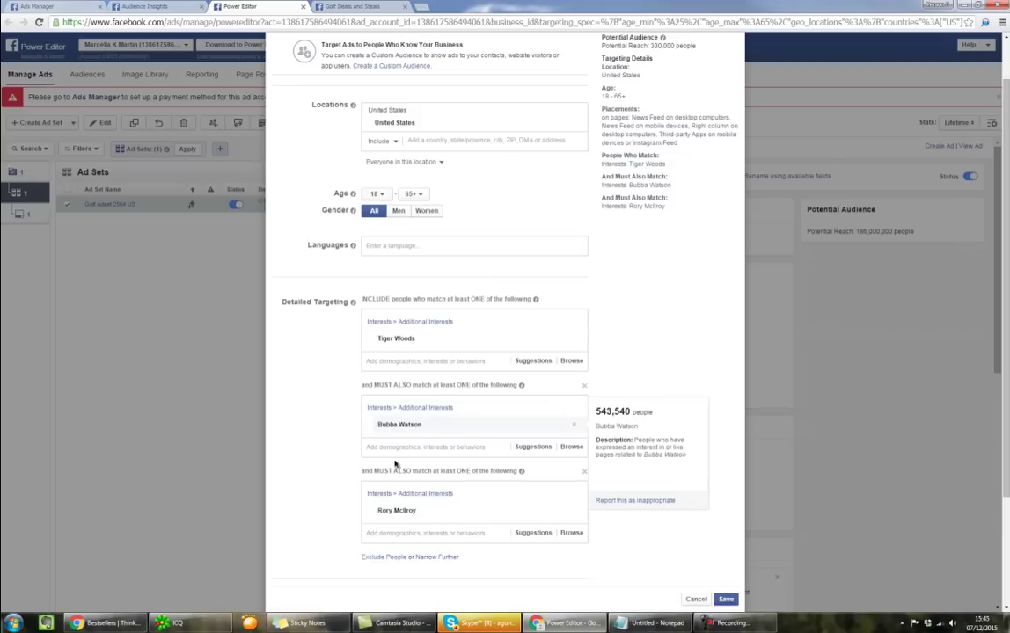
# - Add an exclusion condition to the detailed targeting for people with the Jordan Spieth interest
pyautogui.scroll(-2, 396, 510)
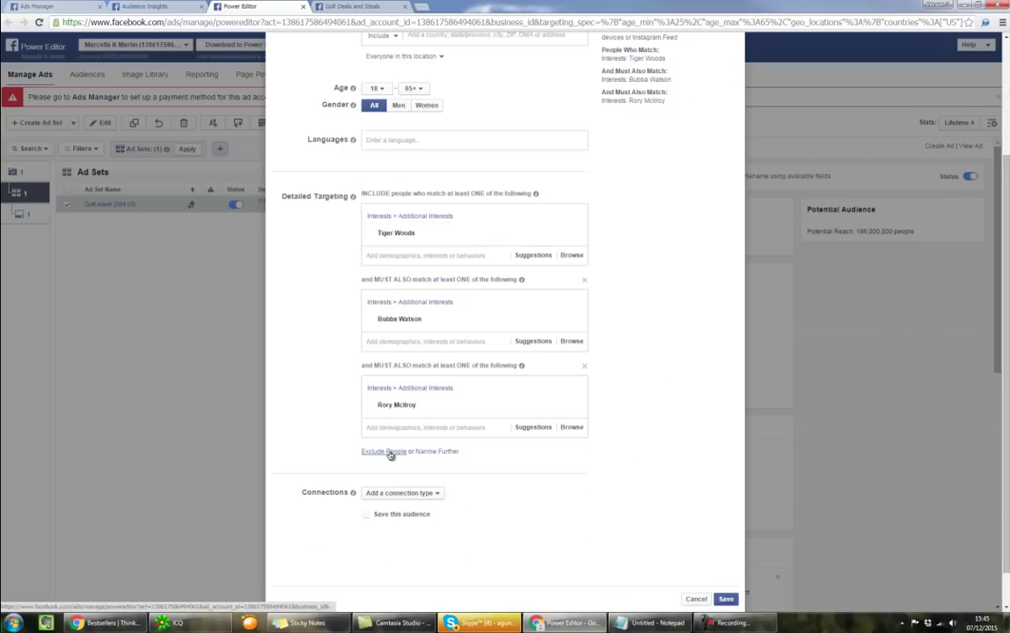
pyautogui.click(391, 453)
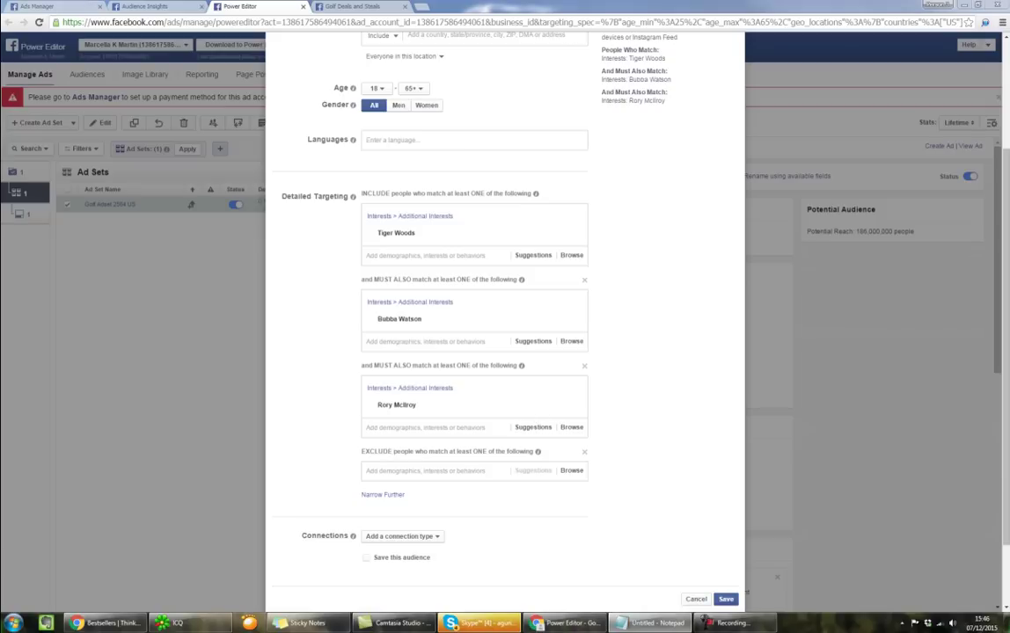
pyautogui.click(571, 470)
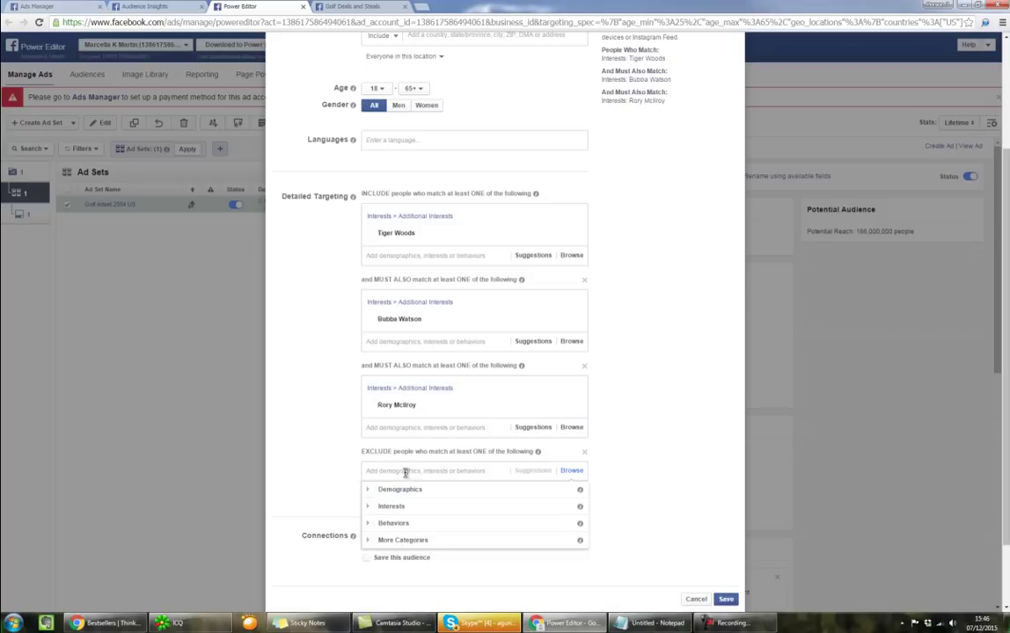
pyautogui.write('Jordan Spieth')
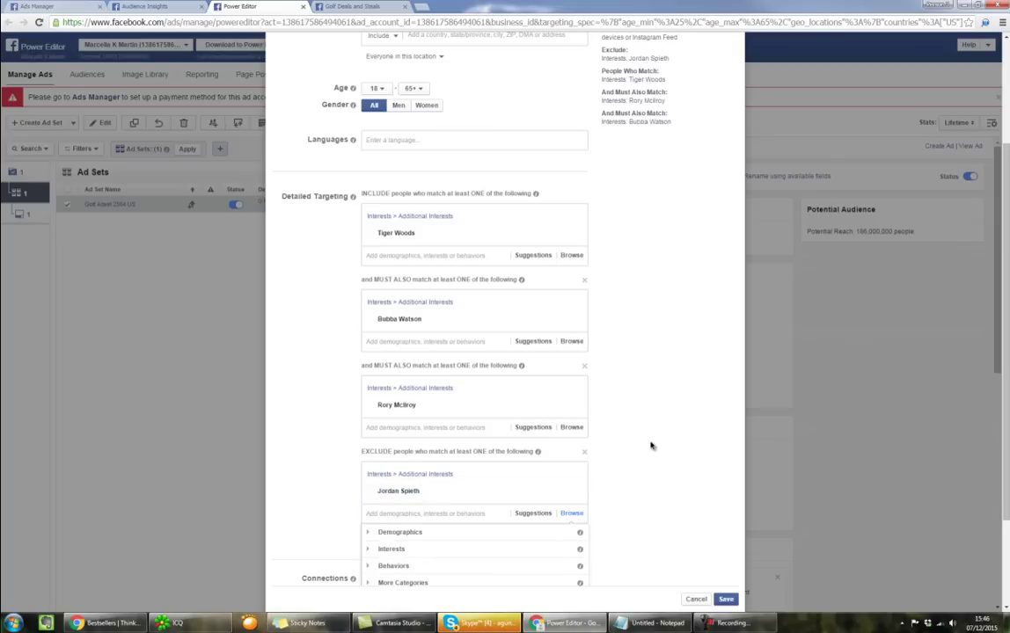
pyautogui.click(651, 446)
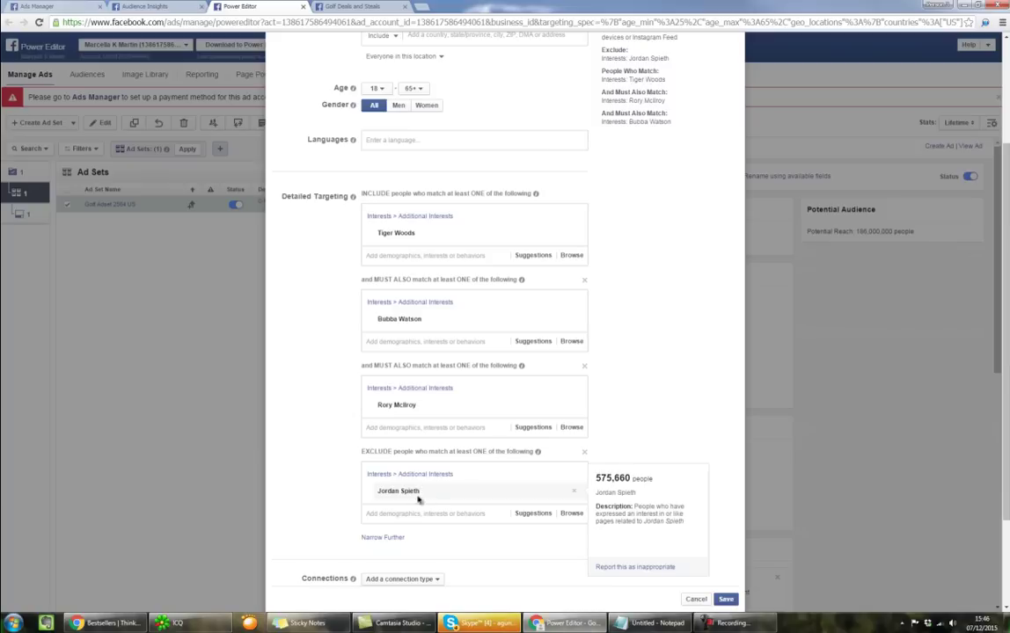
# - Add both Phil Mickelson interest entries to the exclusion condition that contains Jordan Spieth
pyautogui.scroll(1, 633, 419)
pyautogui.scroll(2, 634, 396)
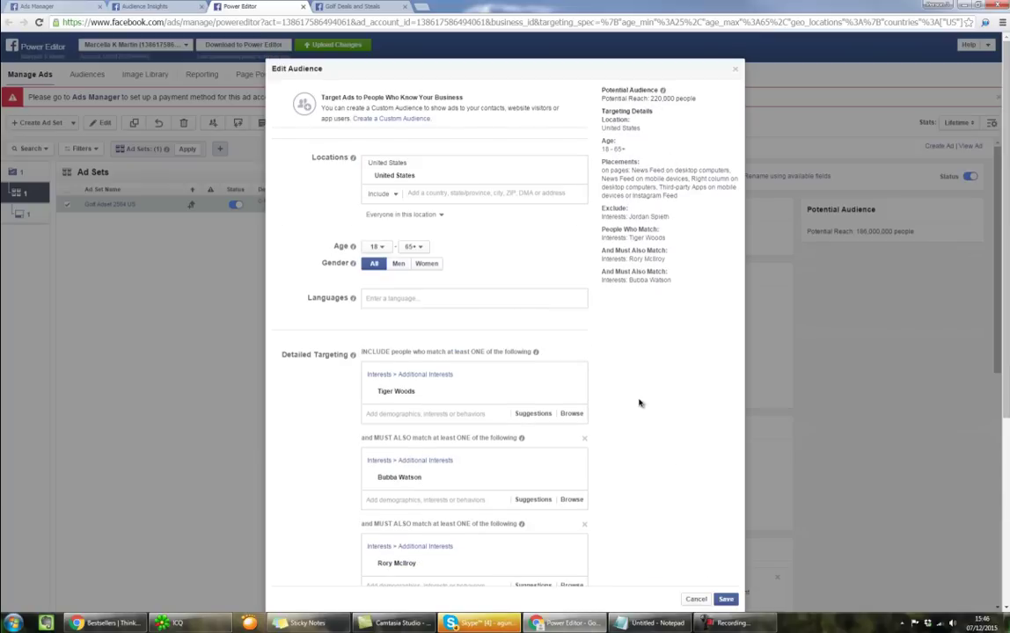
pyautogui.scroll(-1, 638, 406)
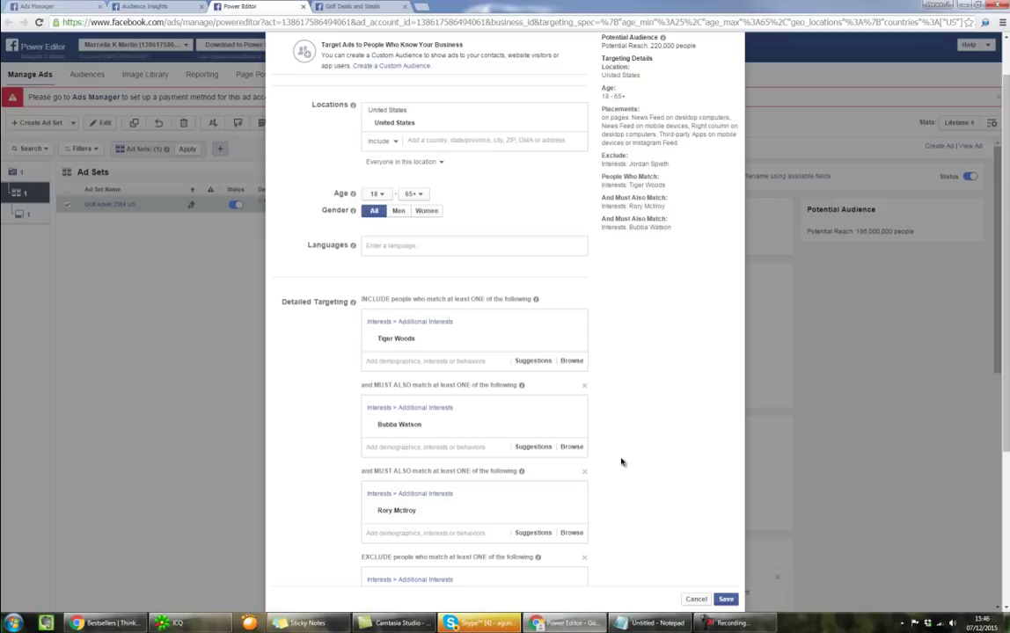
pyautogui.scroll(-3, 621, 462)
pyautogui.click(401, 462)
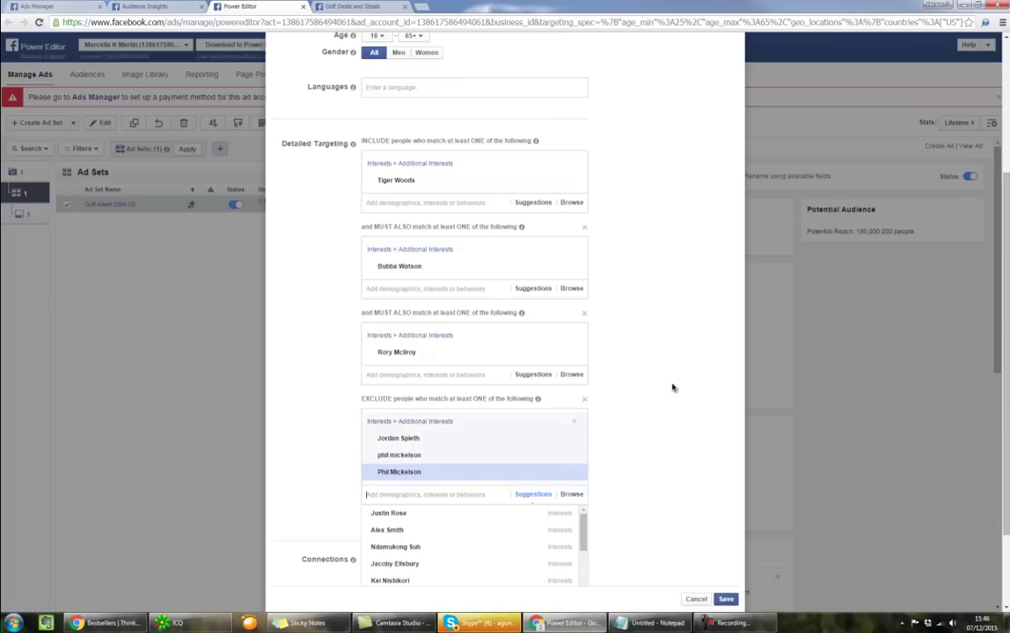
# - Review the audience's potential reach and the interests in its include, must-also-match and exclude conditions
pyautogui.scroll(4, 682, 395)
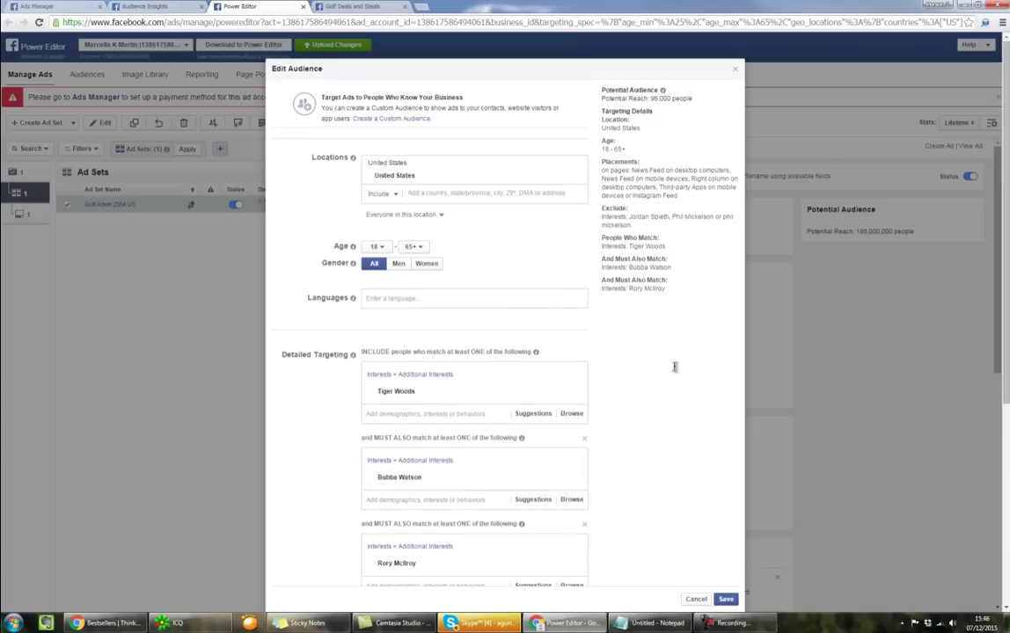
pyautogui.scroll(-3, 649, 368)
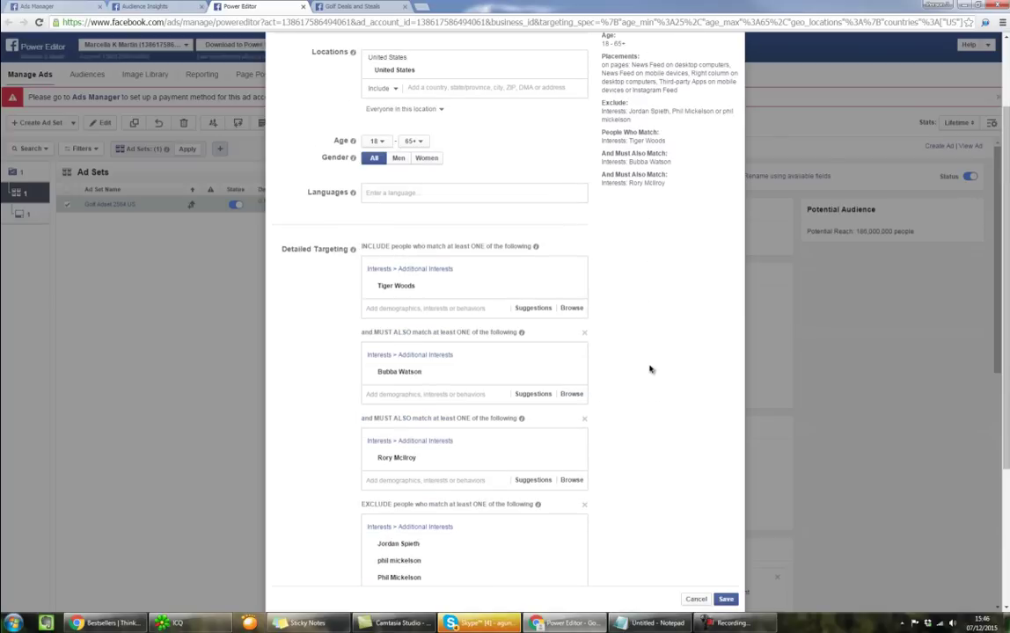
pyautogui.scroll(-2, 649, 369)
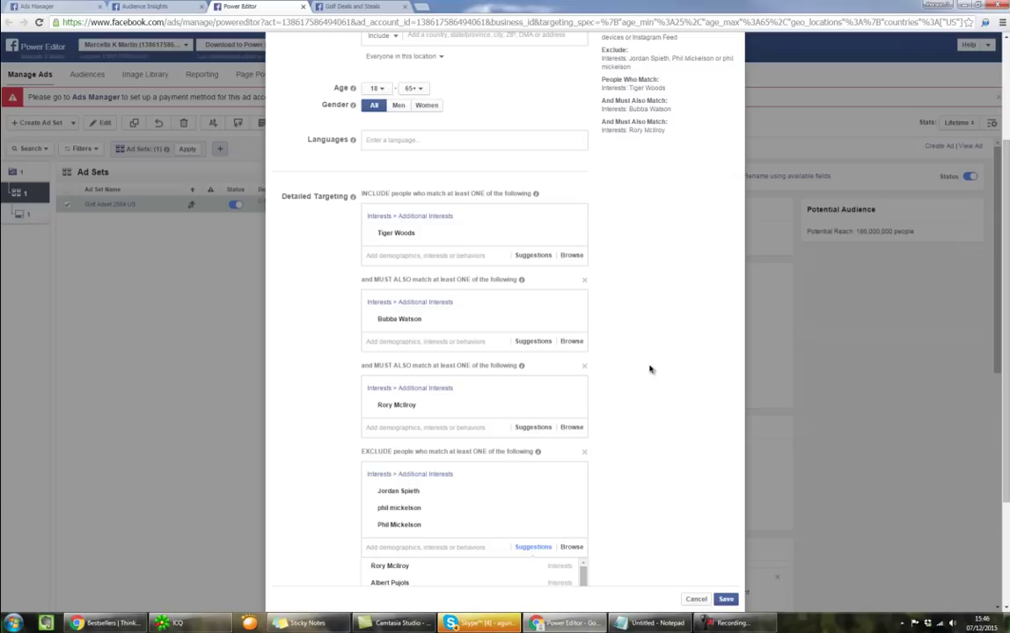
pyautogui.moveTo(404, 235)
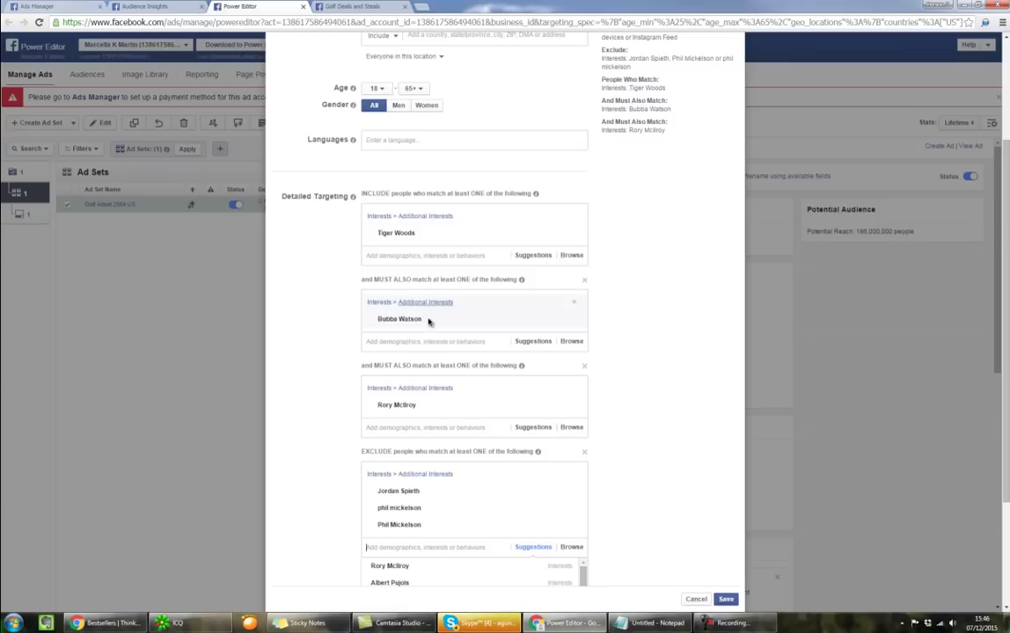
pyautogui.moveTo(428, 323)
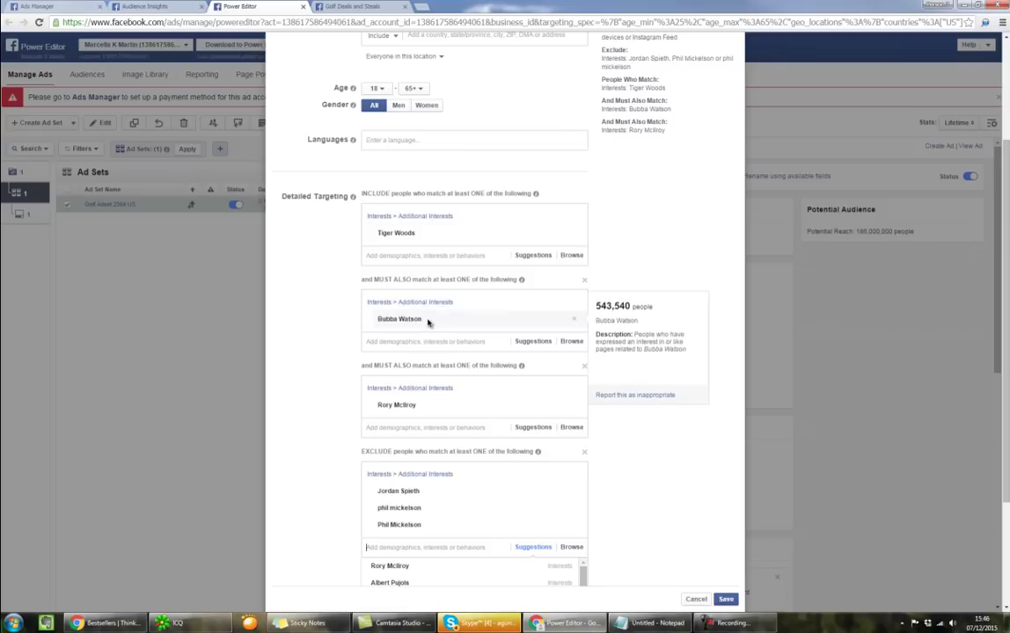
pyautogui.moveTo(418, 413)
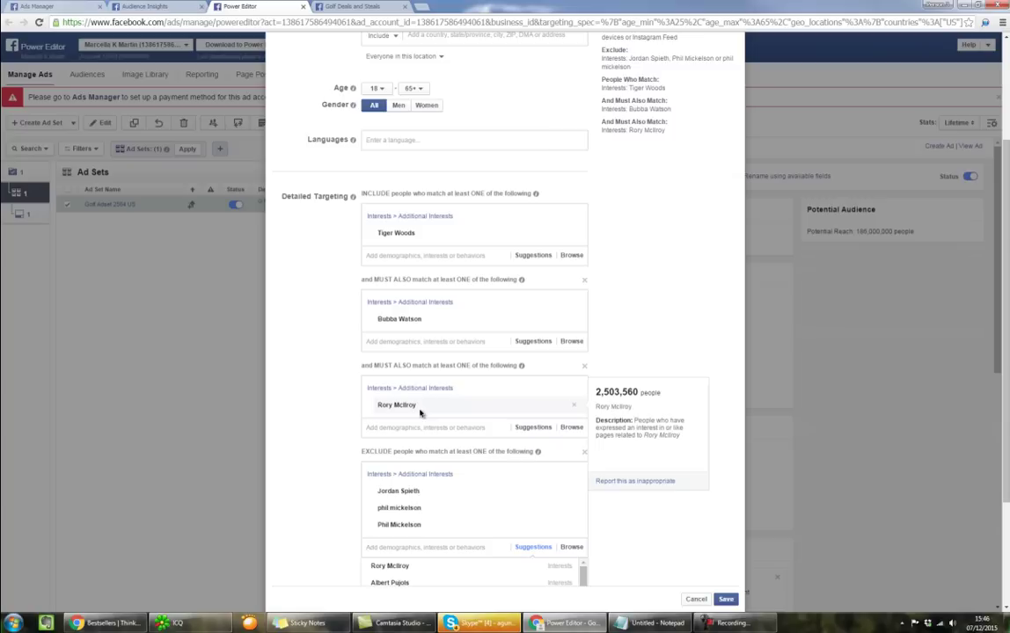
pyautogui.click(293, 408)
pyautogui.scroll(-1, 296, 410)
pyautogui.scroll(-1, 296, 410)
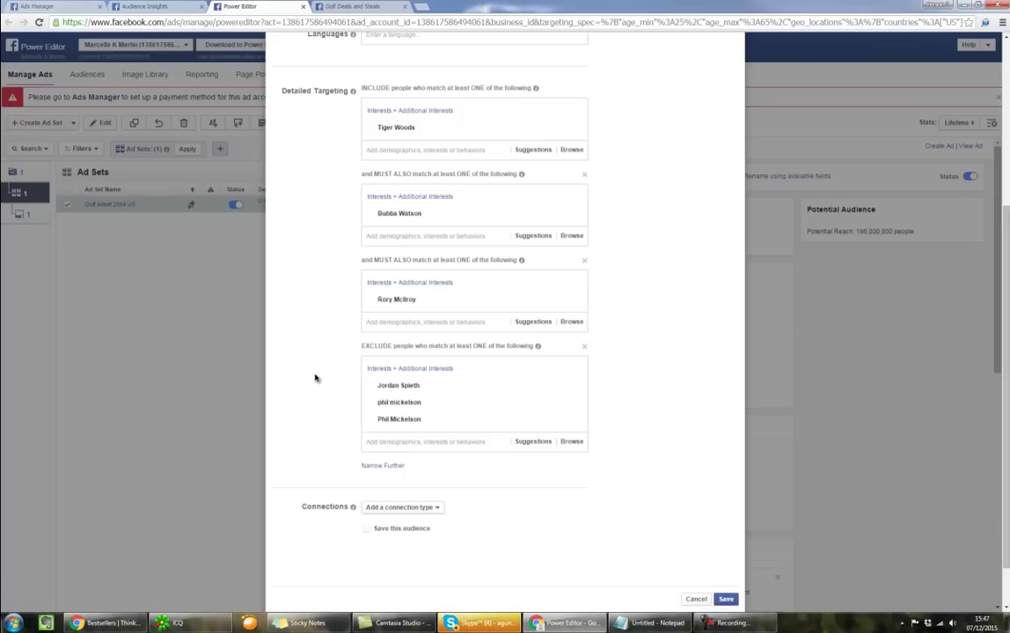
pyautogui.moveTo(575, 414)
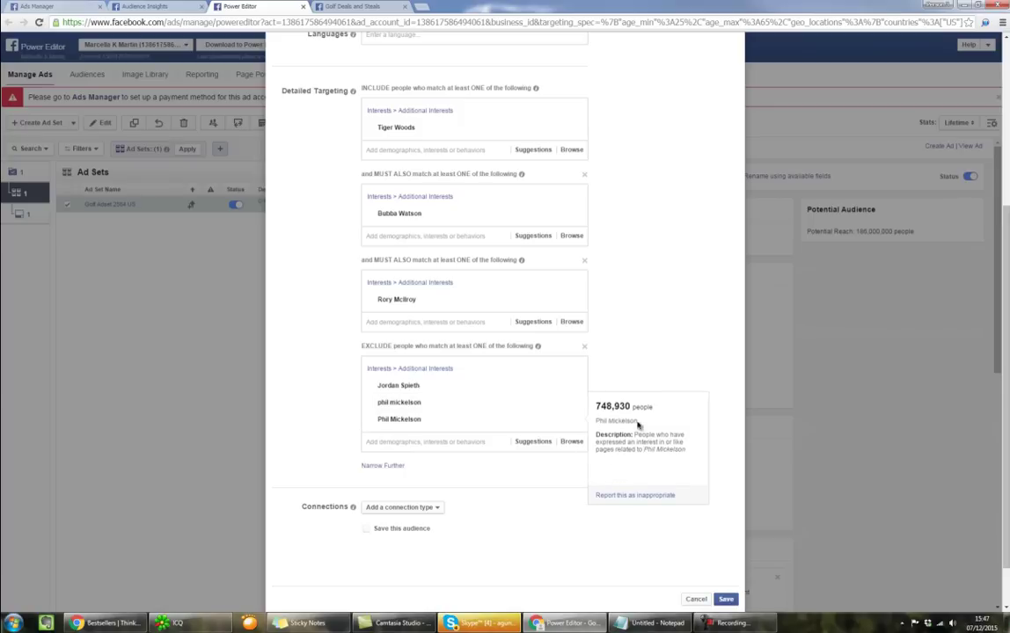